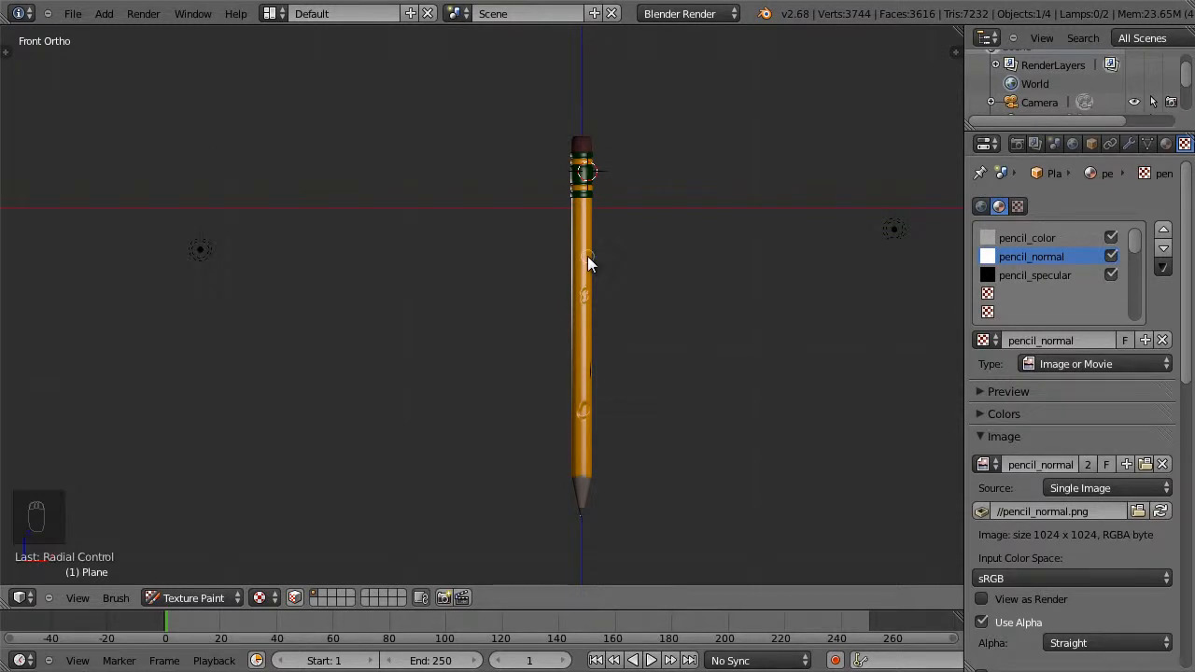
# In Edit Mode, move the entire pencil mesh up along Z by about 1.86 to bring its tip to the origin.
pyautogui.press('Tab')
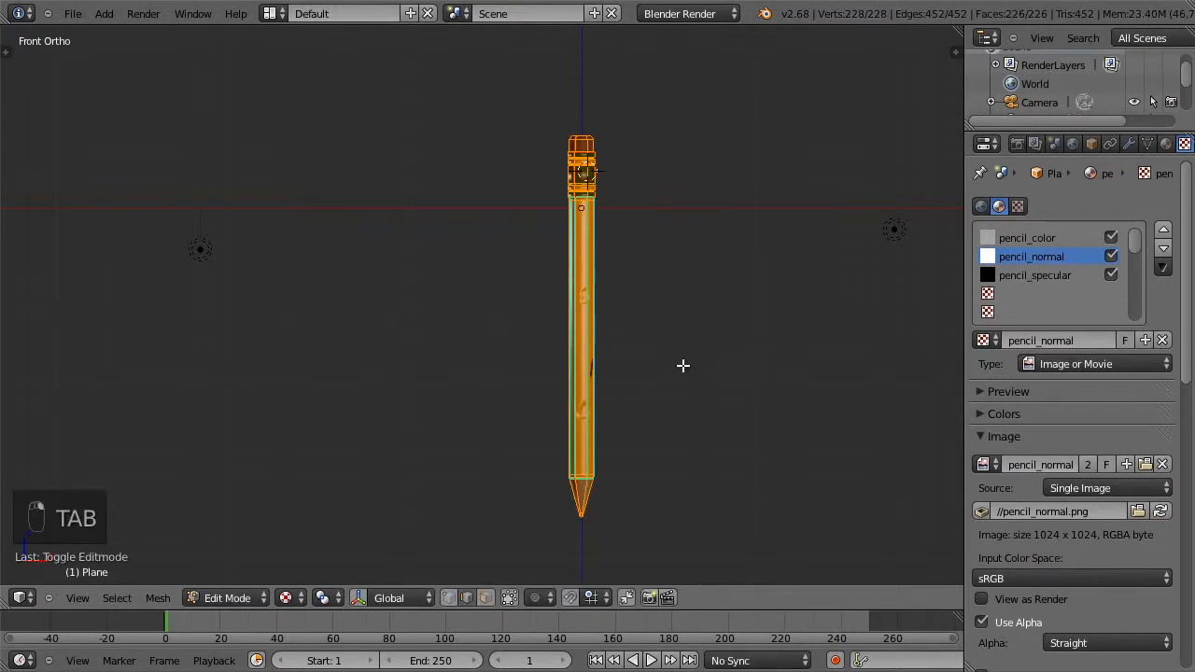
pyautogui.press('a')
pyautogui.press('a')
pyautogui.press('a')
pyautogui.press('a')
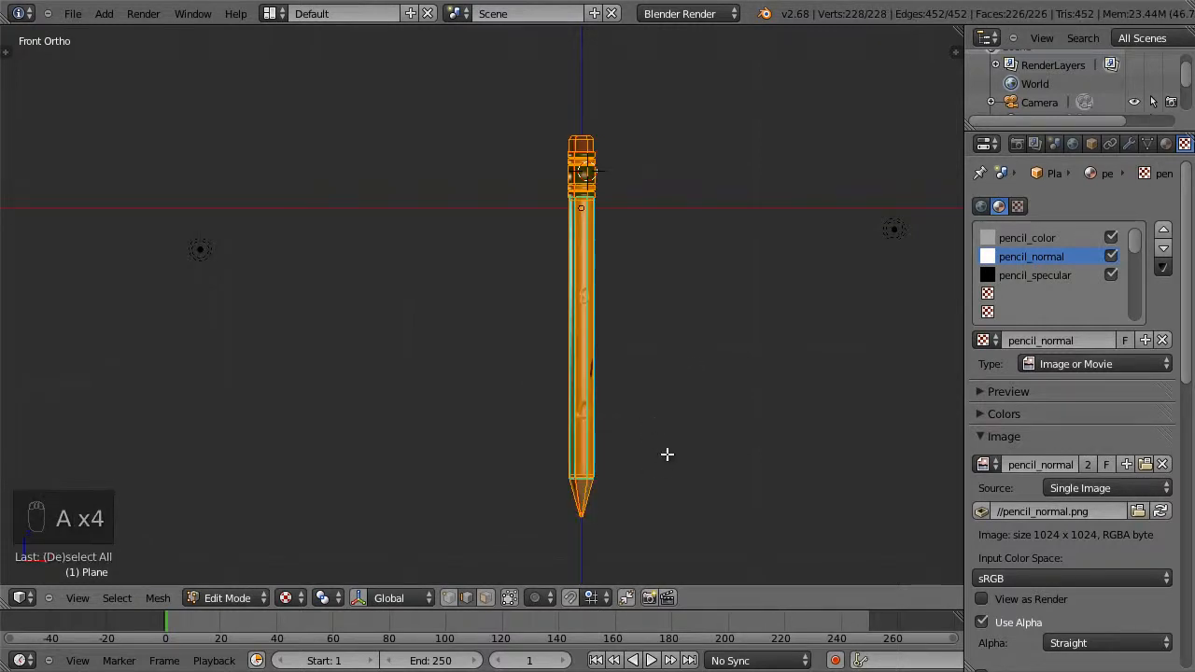
pyautogui.press('g')
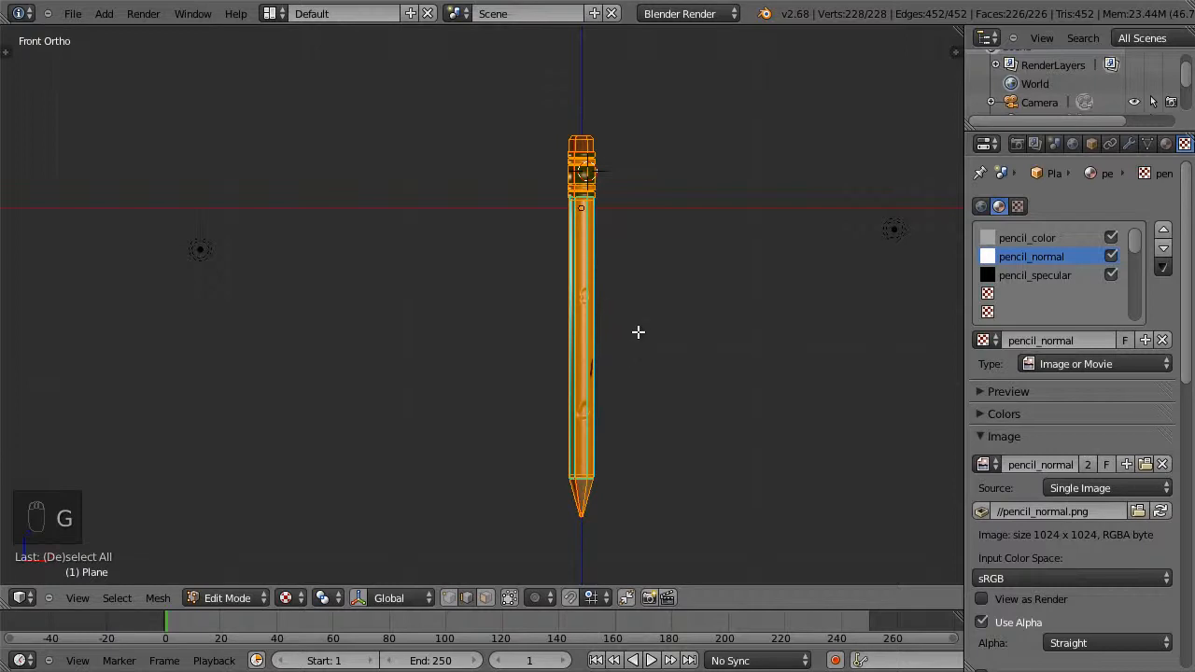
pyautogui.press('g')
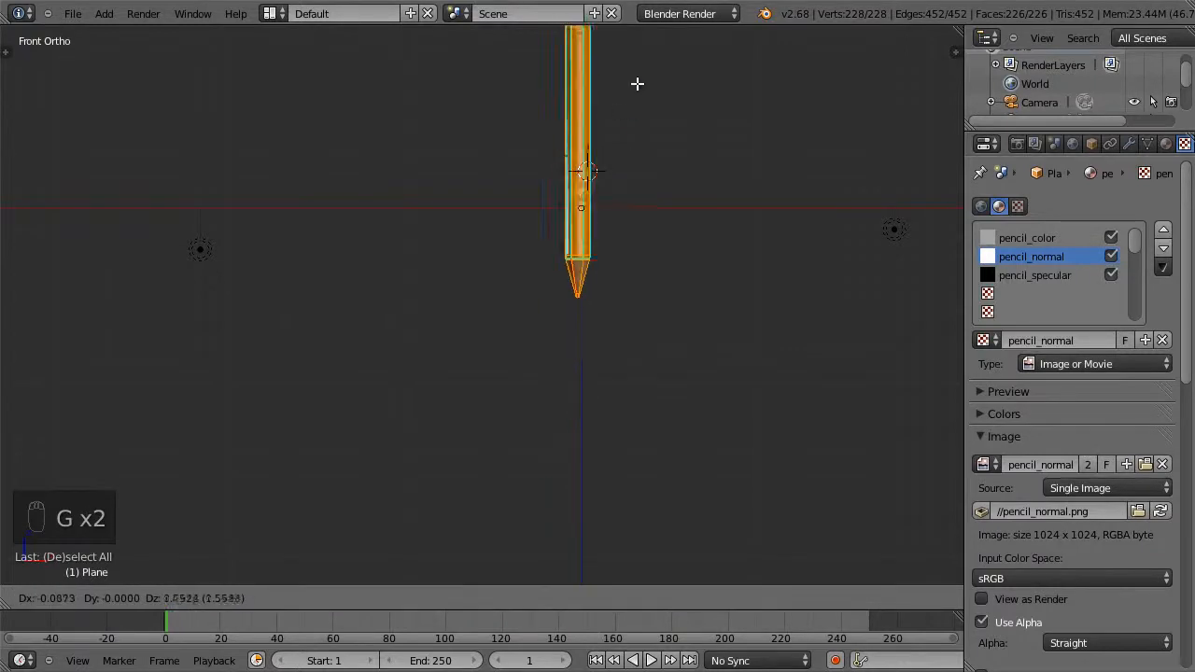
pyautogui.press('z')
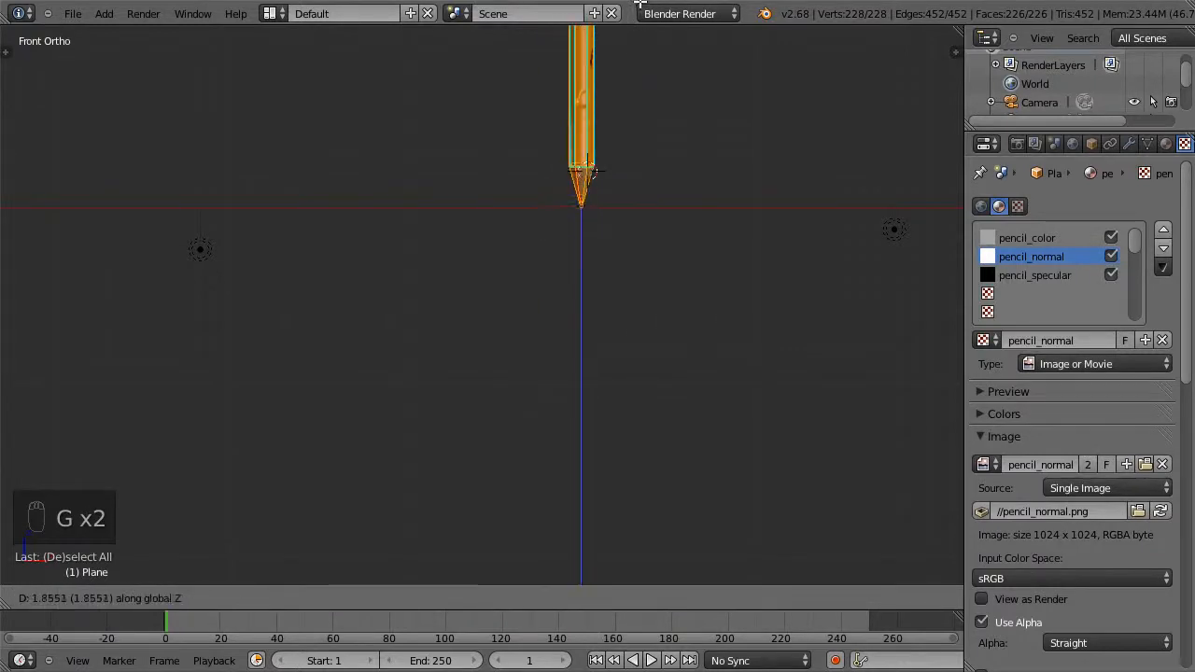
pyautogui.click(629, 226)
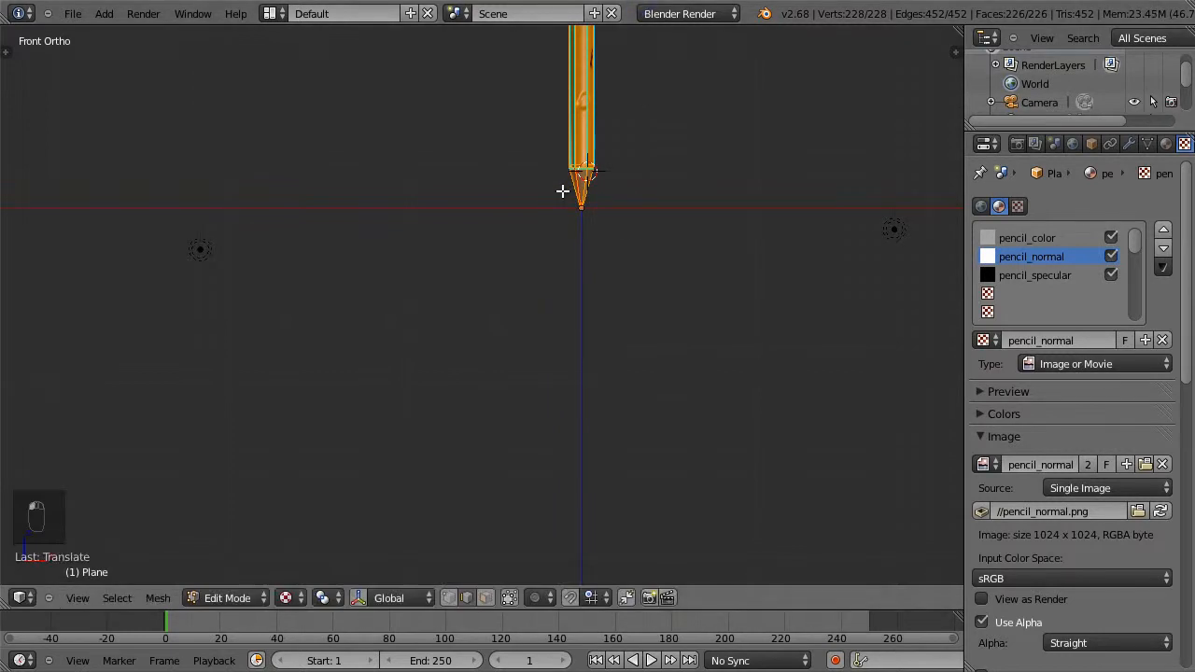
# Nudge the whole pencil mesh down along Z by about 0.005 to align its tip precisely with the origin, and leave Edit Mode.
pyautogui.hotkey('shift', 'b')
pyautogui.moveTo(547, 176); pyautogui.dragTo(608, 245)
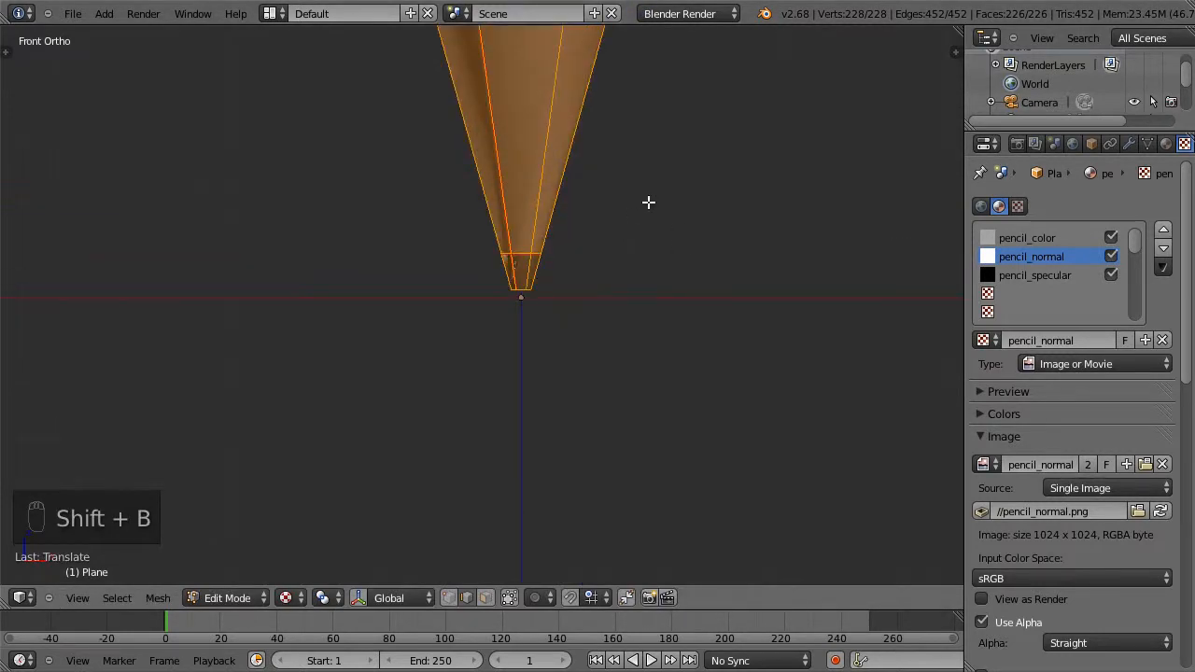
pyautogui.press('g')
pyautogui.press('z')
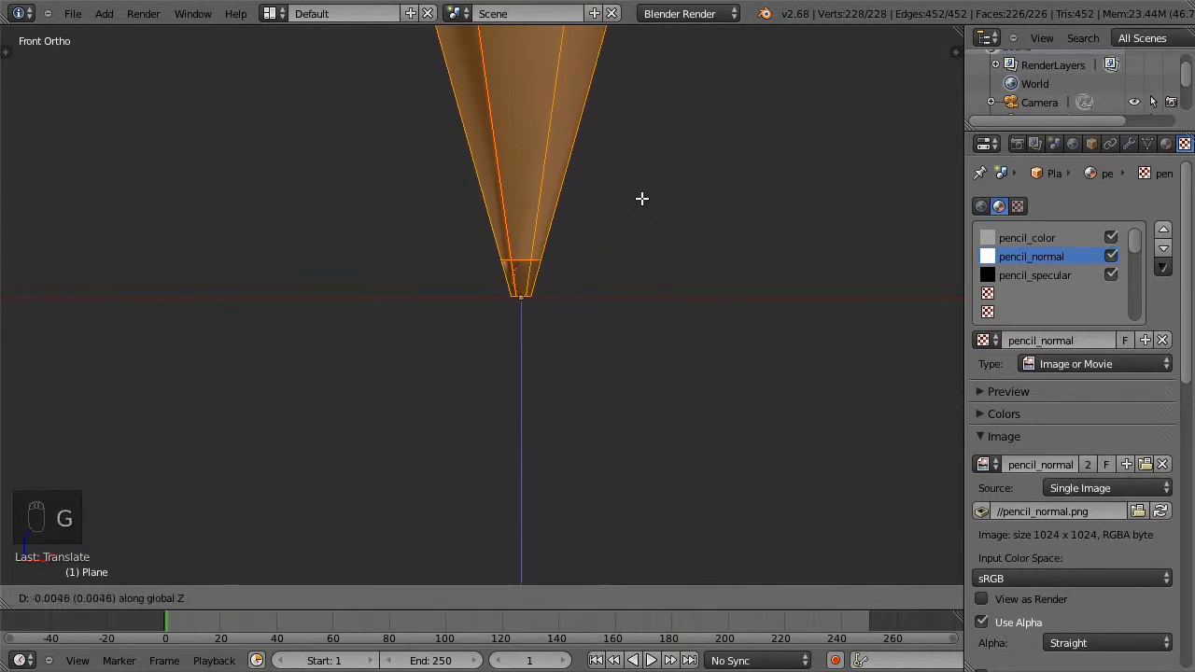
pyautogui.click(641, 198)
pyautogui.scroll(-5, 595, 274)
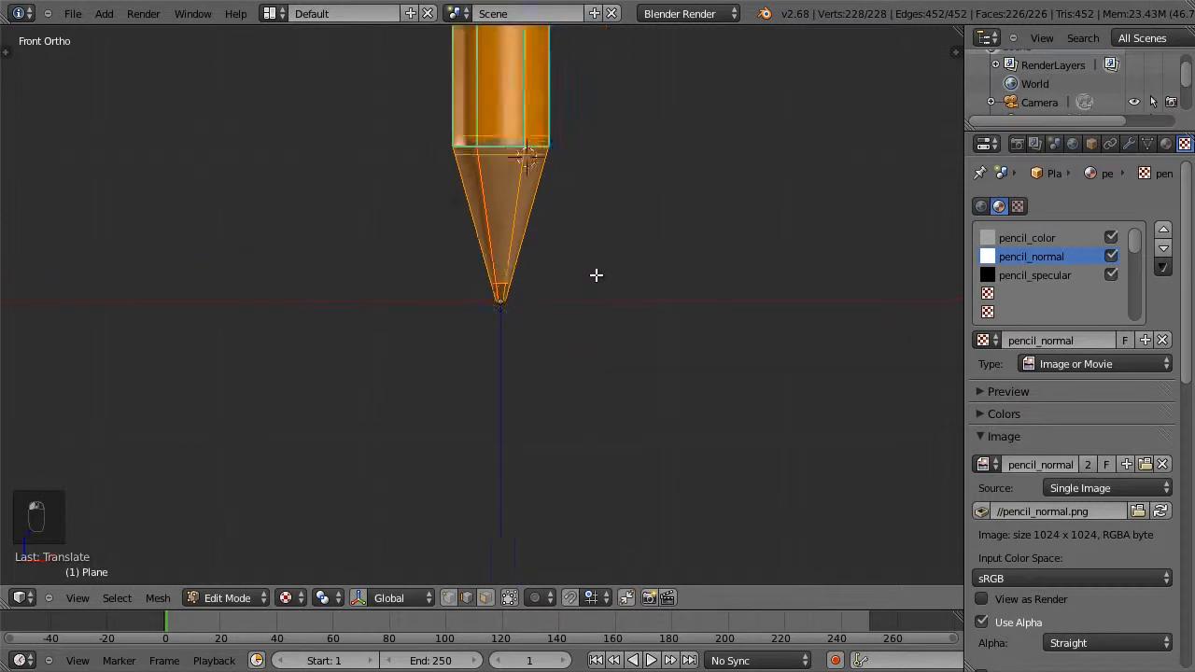
pyautogui.scroll(3, 595, 274)
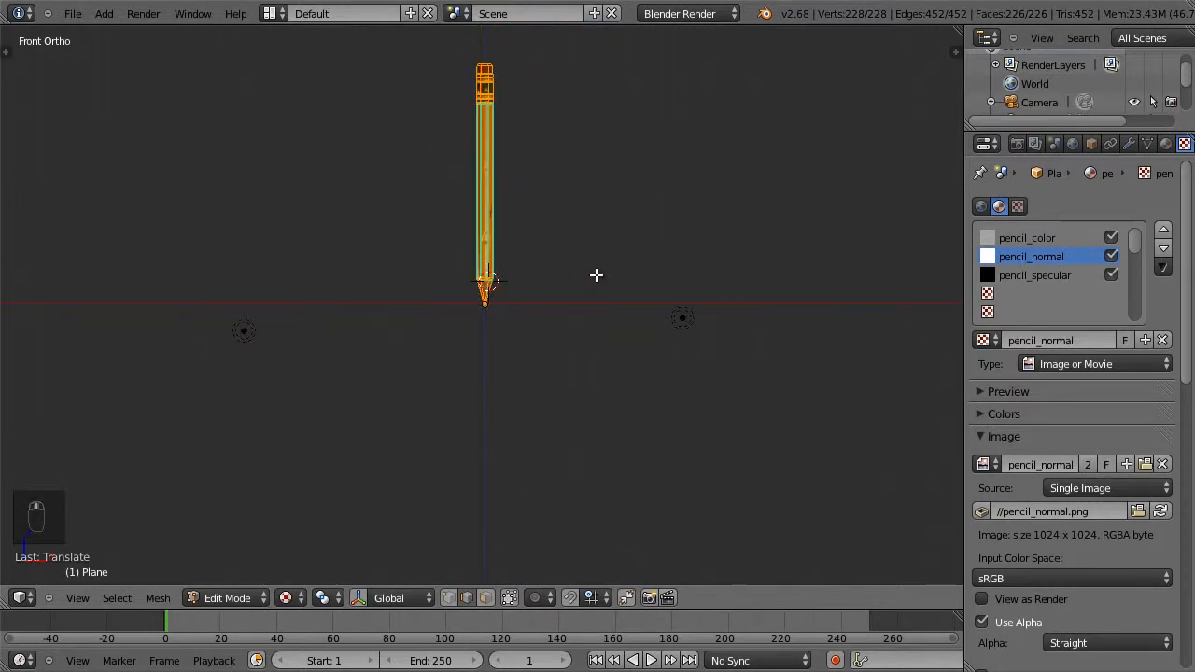
pyautogui.press('Tab')
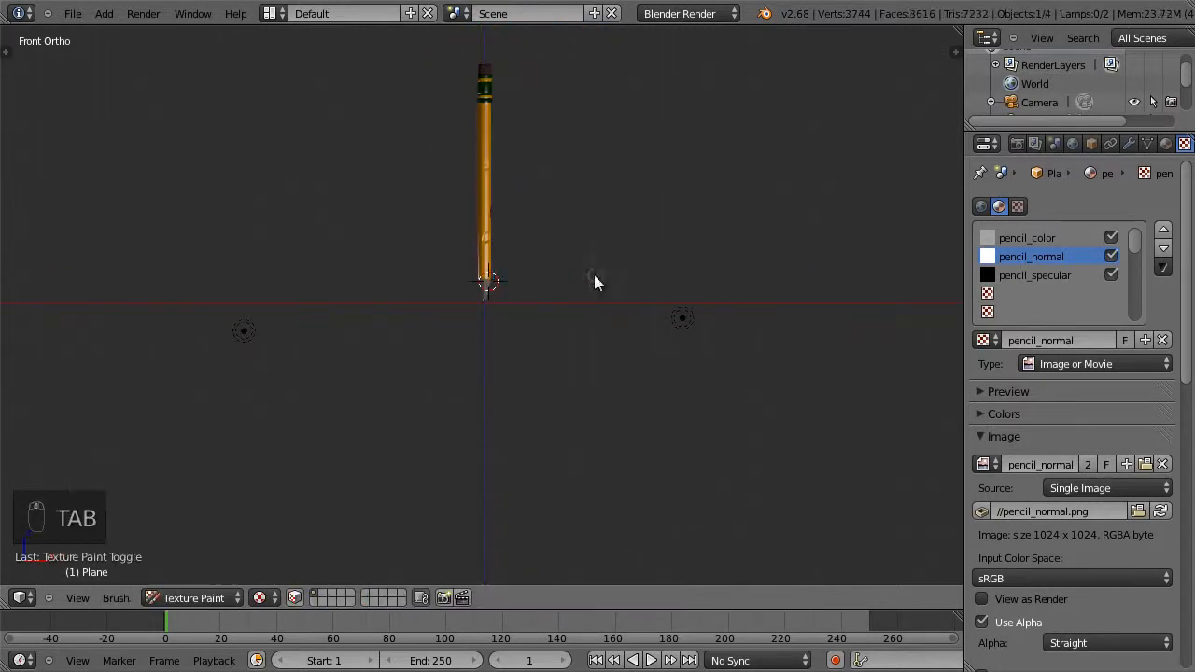
# Select both lamps and move them up to about the height of the pencil's eraser end.
pyautogui.rightClick(250, 332)
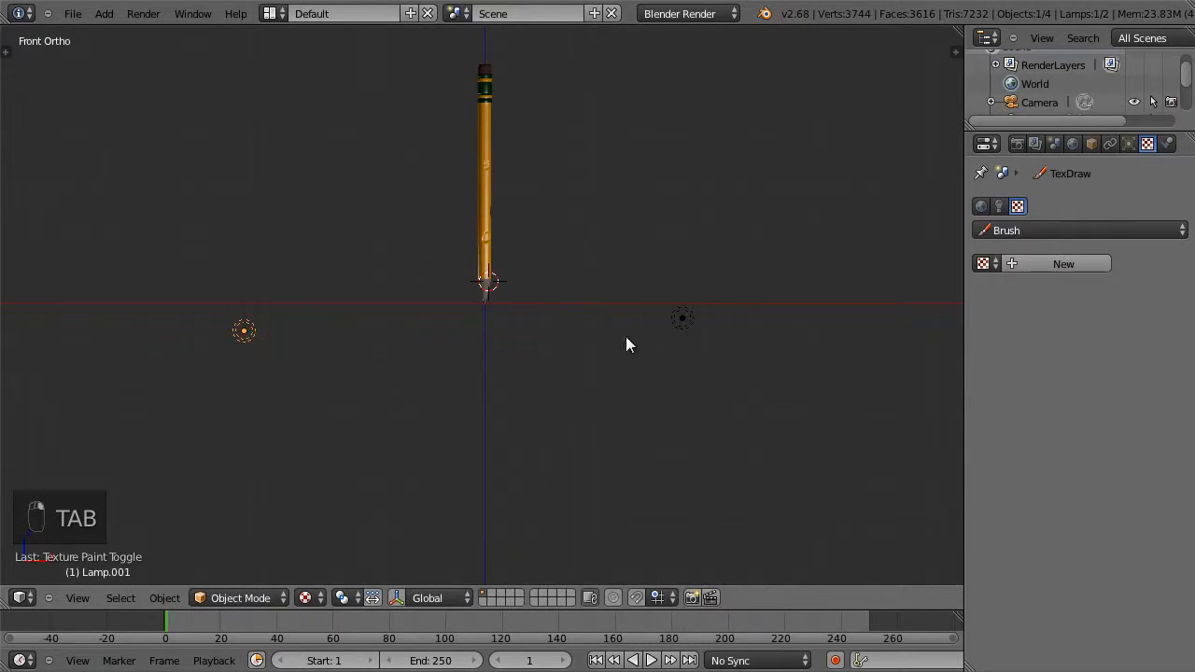
pyautogui.rightClick(682, 319)
pyautogui.press('g')
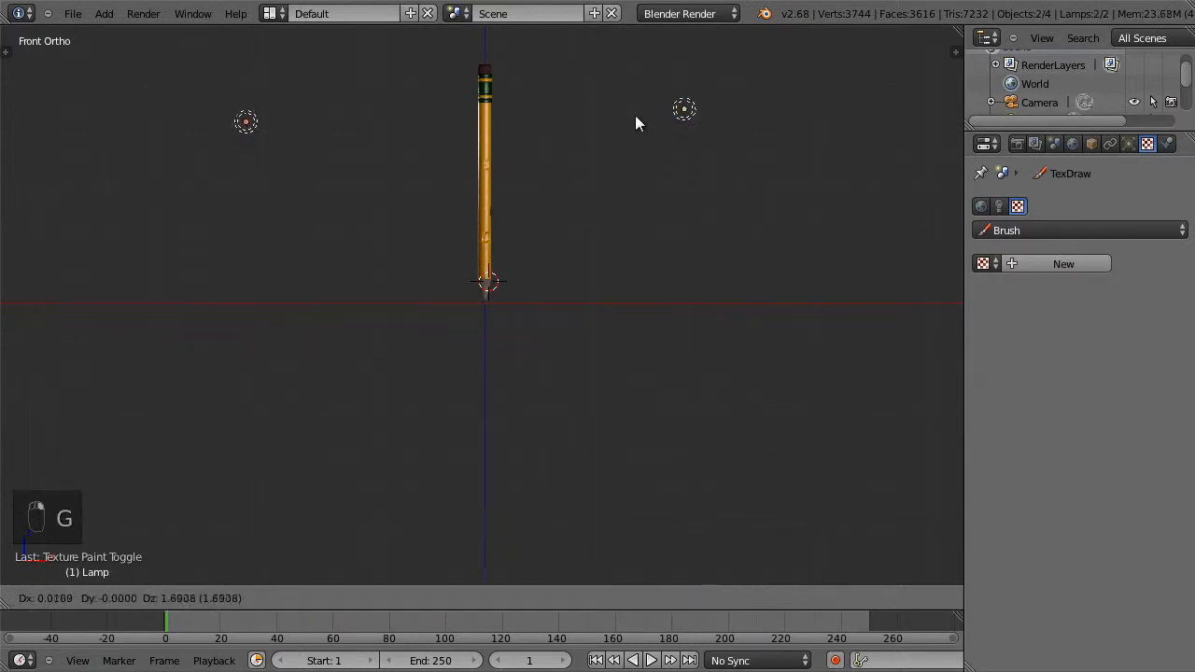
pyautogui.click(635, 77)
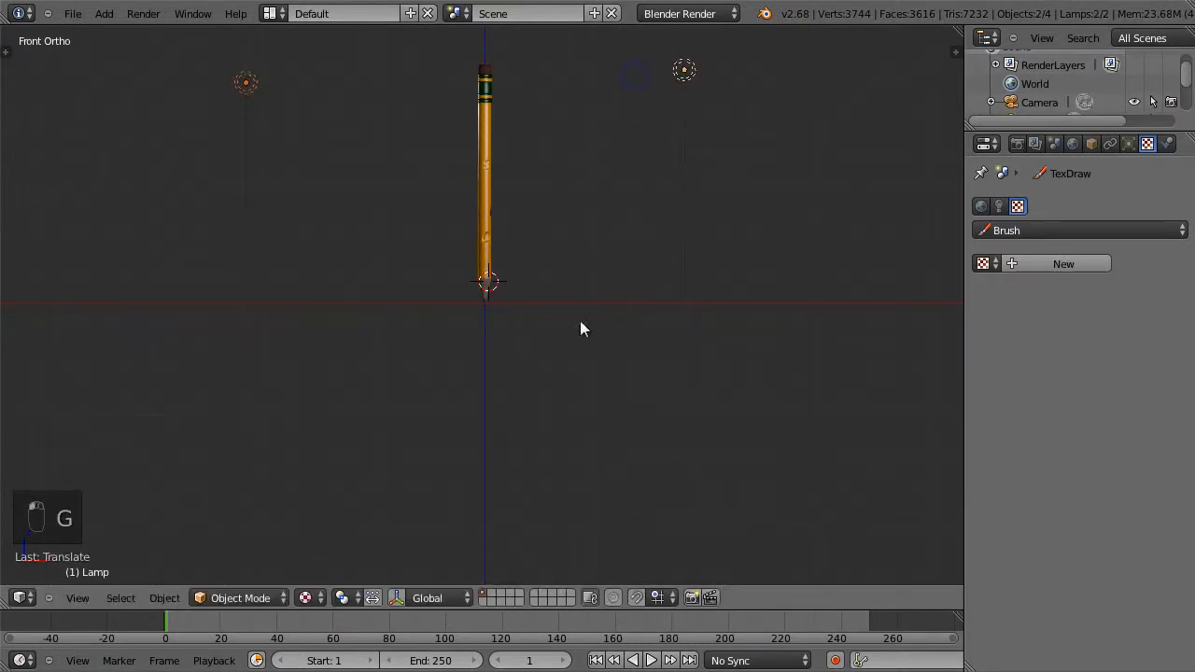
# Snap the 3D cursor to the scene center, with the pencil shown in front view.
pyautogui.keyDown('shift'); pyautogui.moveTo(575, 233); pyautogui.dragTo(625, 317, button='middle'); pyautogui.keyUp('shift')
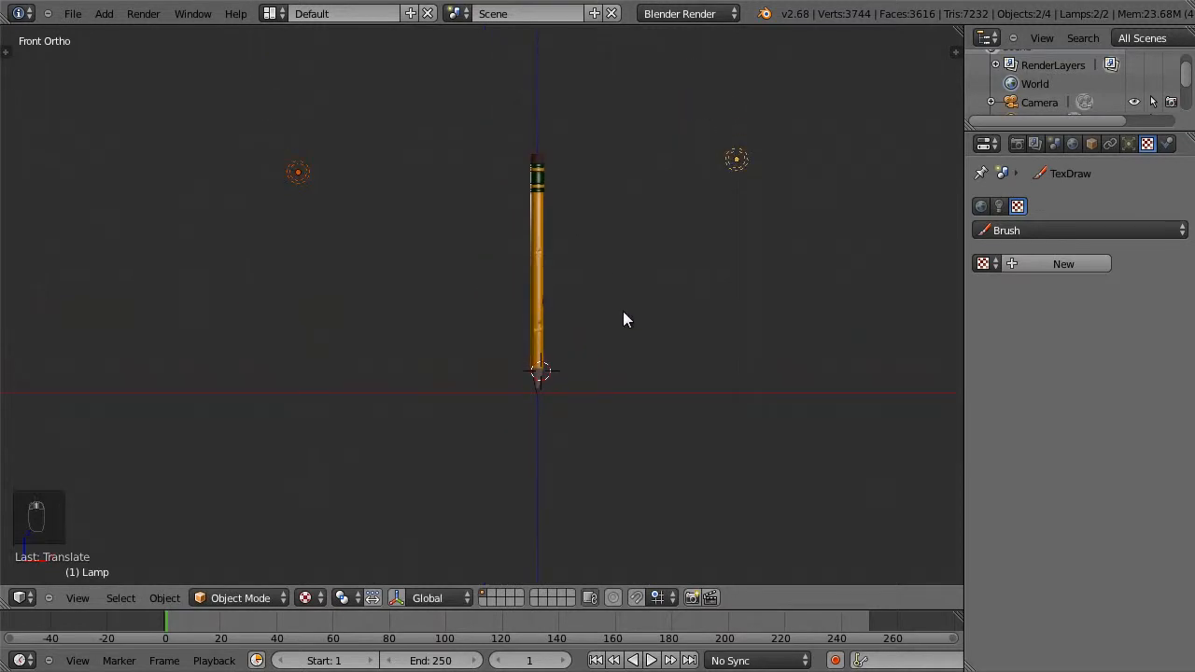
pyautogui.moveTo(565, 347)
pyautogui.mouseDown(button='middle')
pyautogui.moveTo(558, 258)
pyautogui.moveTo(554, 297)
pyautogui.mouseUp(button='middle')
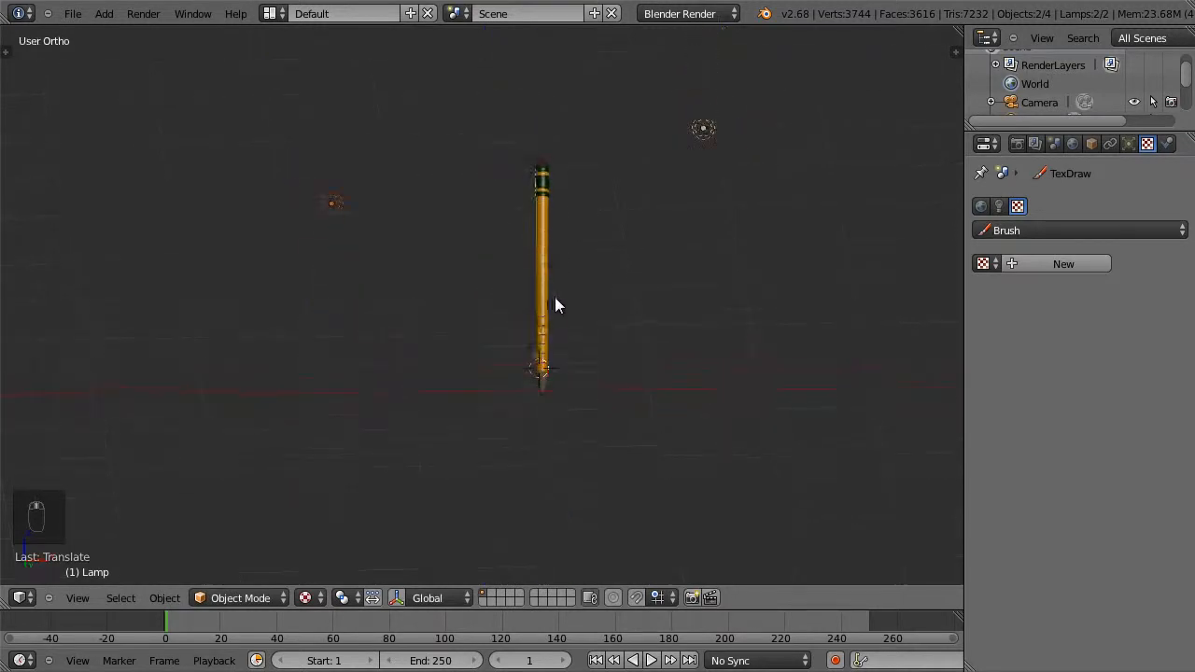
pyautogui.press('KP_1')
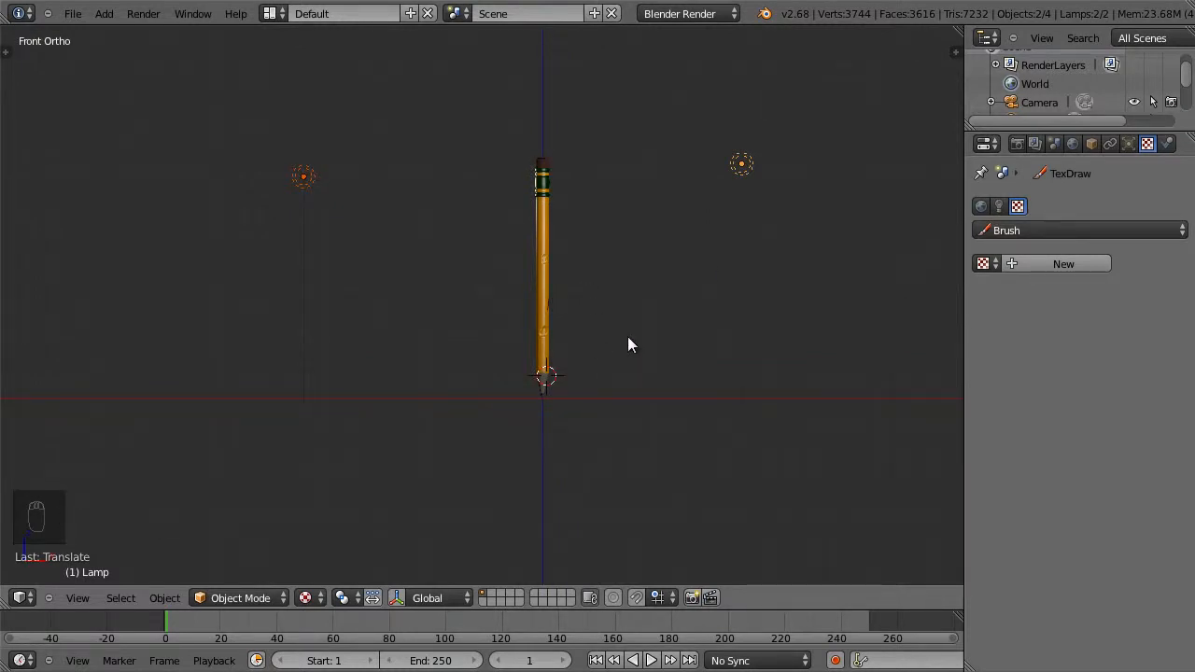
pyautogui.hotkey('shift', 's')
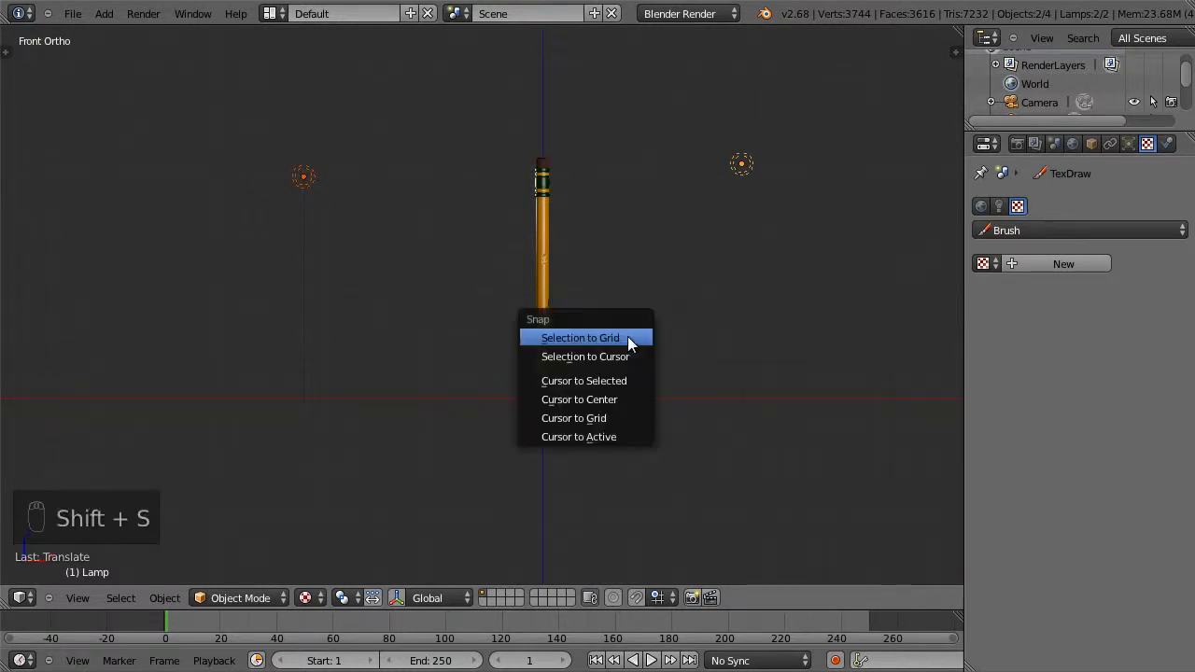
pyautogui.click(625, 400)
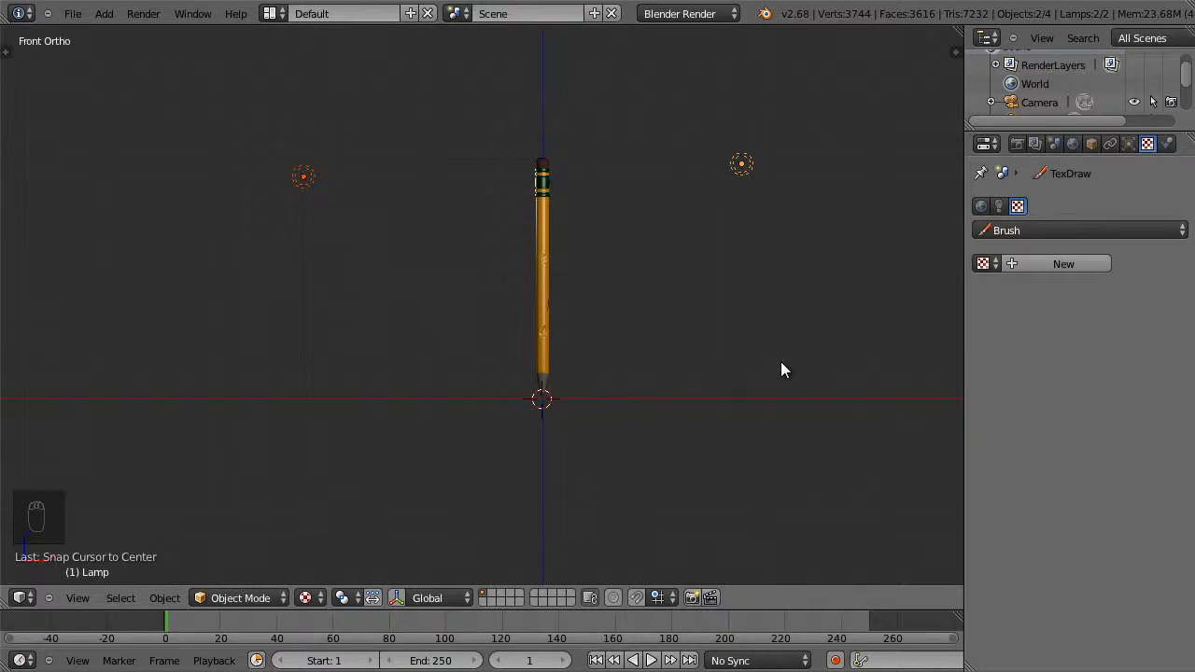
# Add a single-bone armature at the 3D cursor by the pencil's tip.
pyautogui.hotkey('shift', 'a')
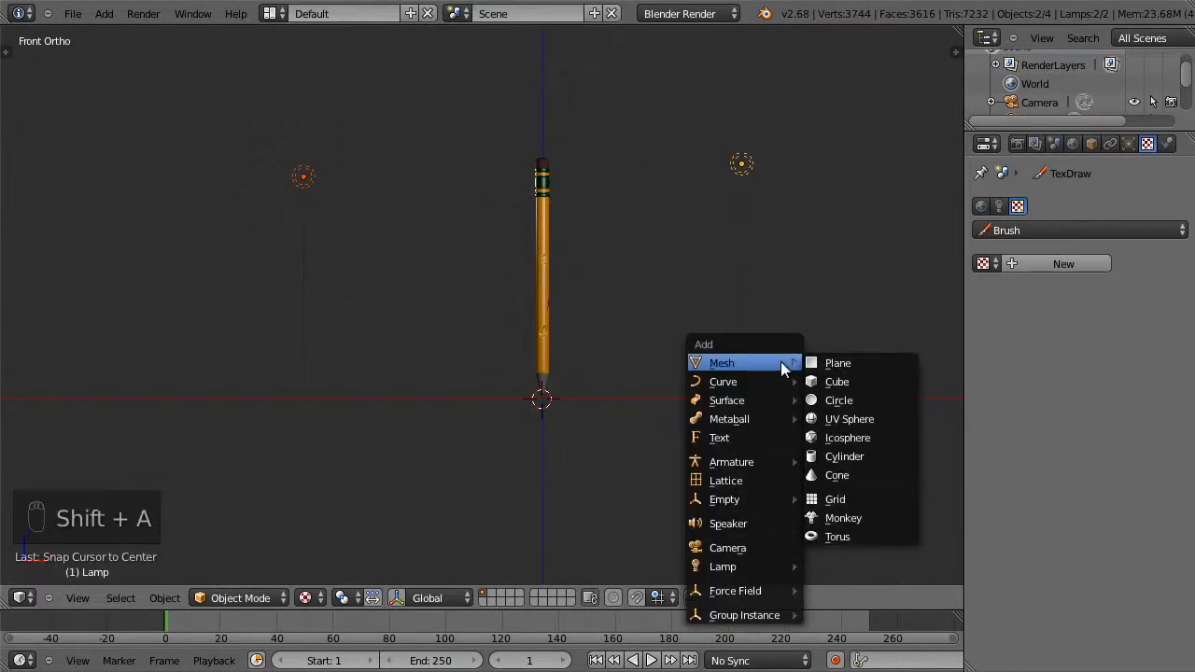
pyautogui.moveTo(751, 461)
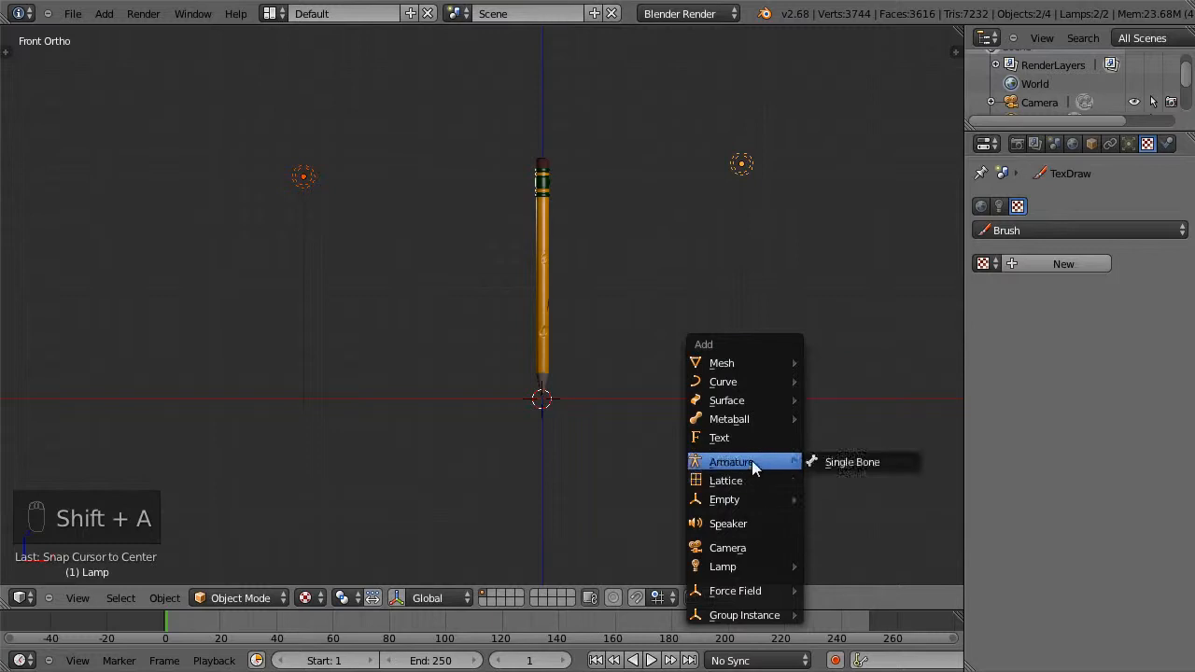
pyautogui.click(829, 464)
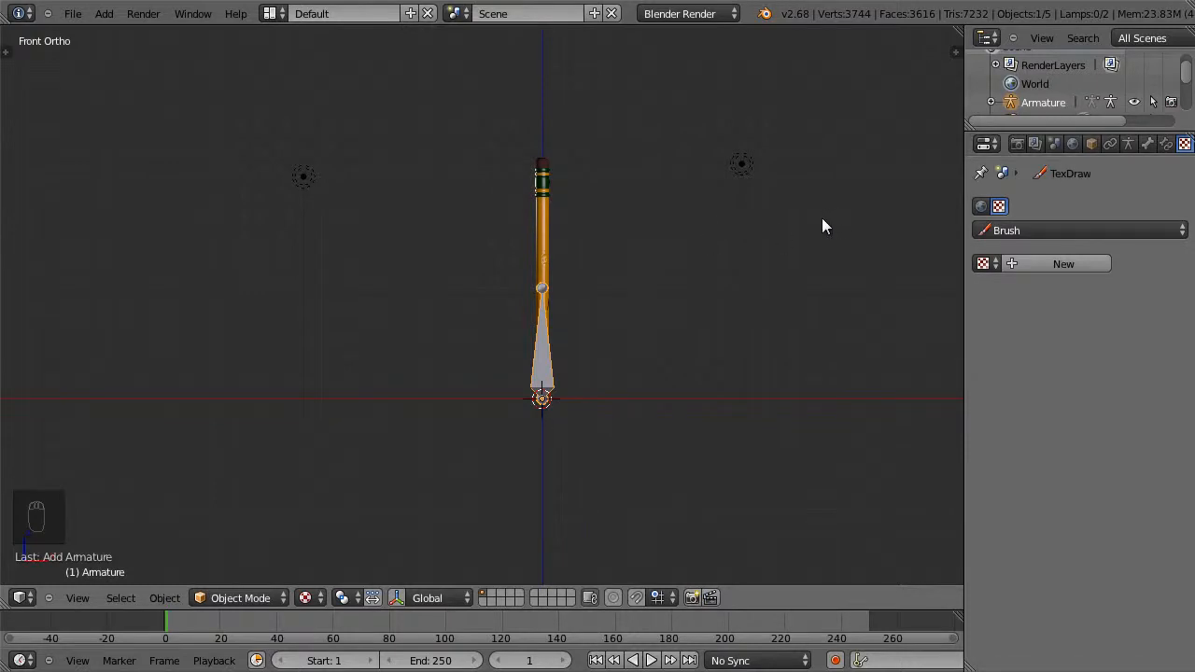
# Put the armature in Edit Mode and enable its X-Ray and Names display options.
pyautogui.press('Tab')
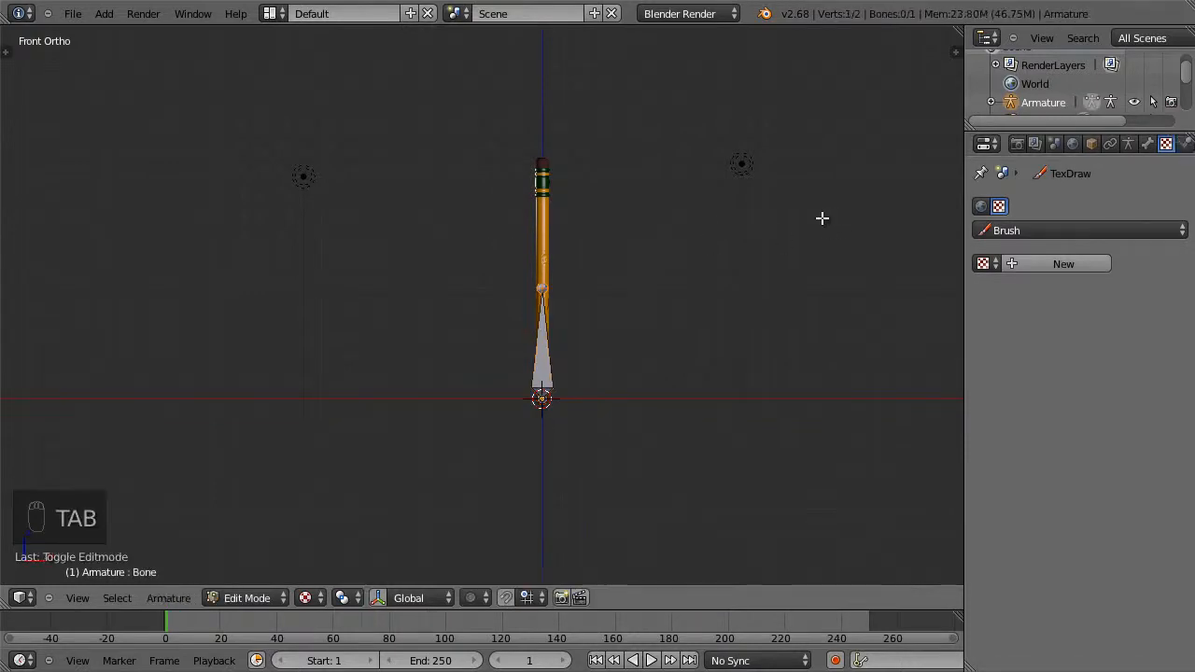
pyautogui.click(1128, 144)
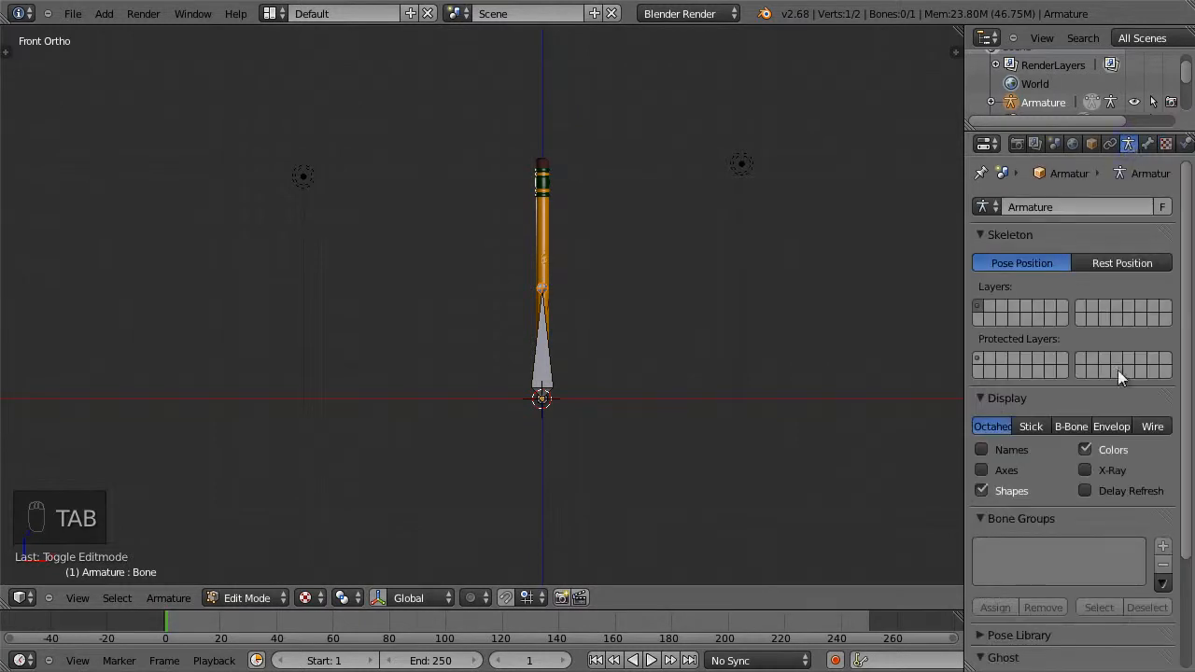
pyautogui.click(1084, 469)
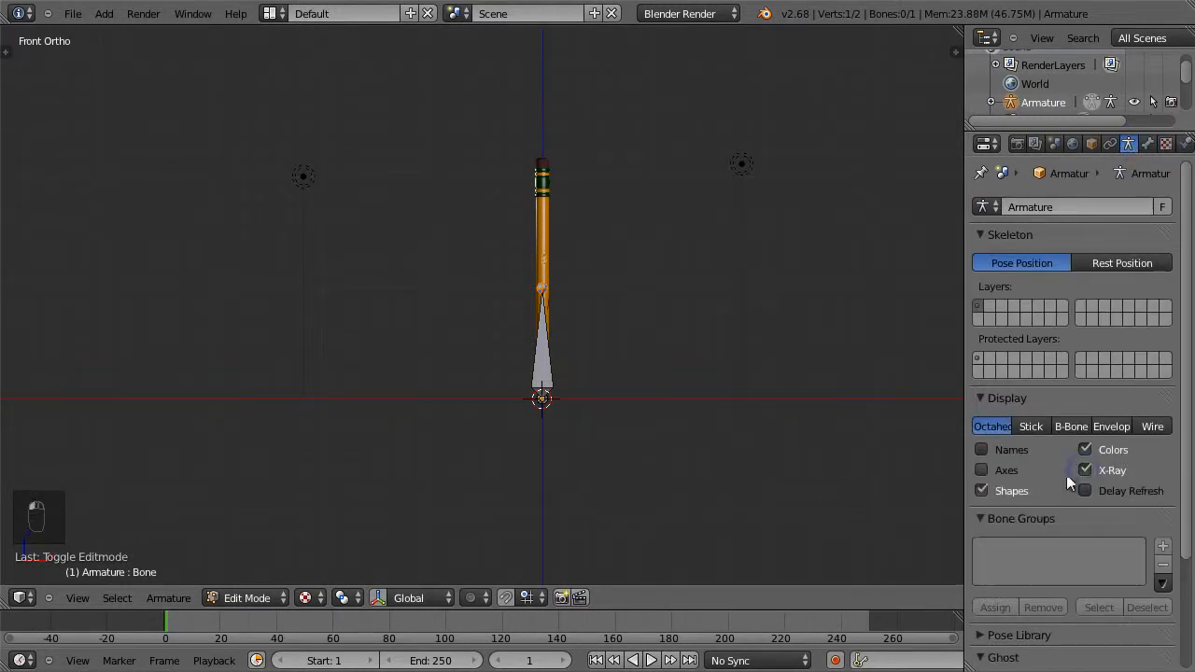
pyautogui.click(981, 450)
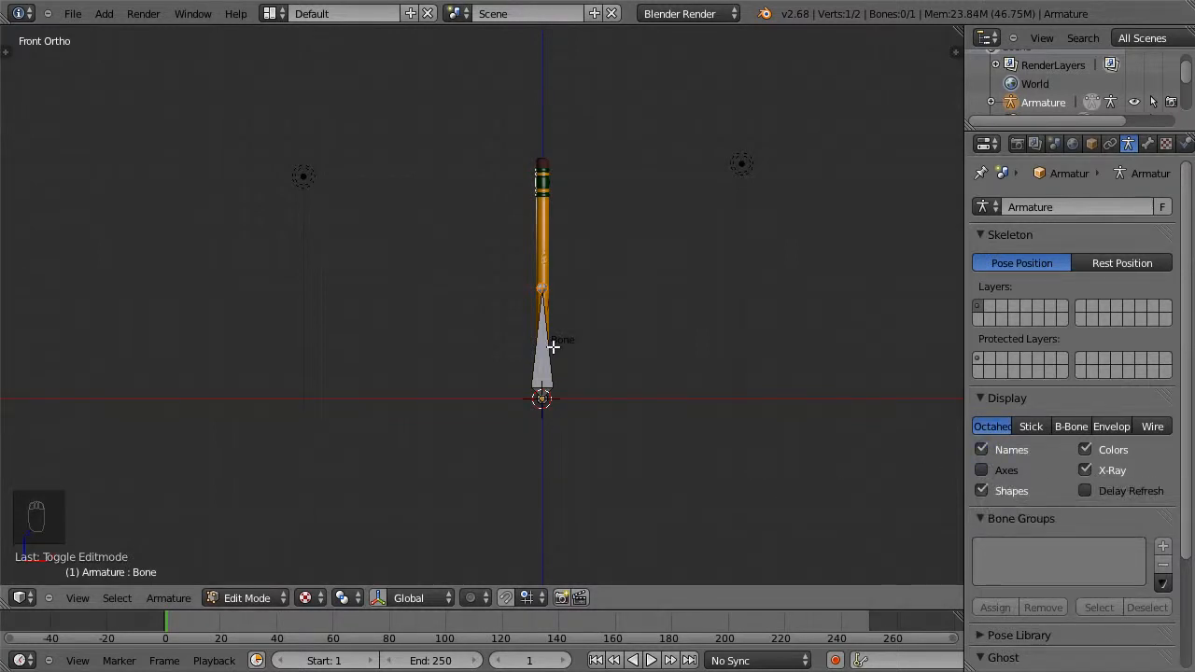
# Extrude a second bone from the first bone's tip, about 0.84 up along Z to the base of the green ferrule.
pyautogui.rightClick(543, 286)
pyautogui.press('e')
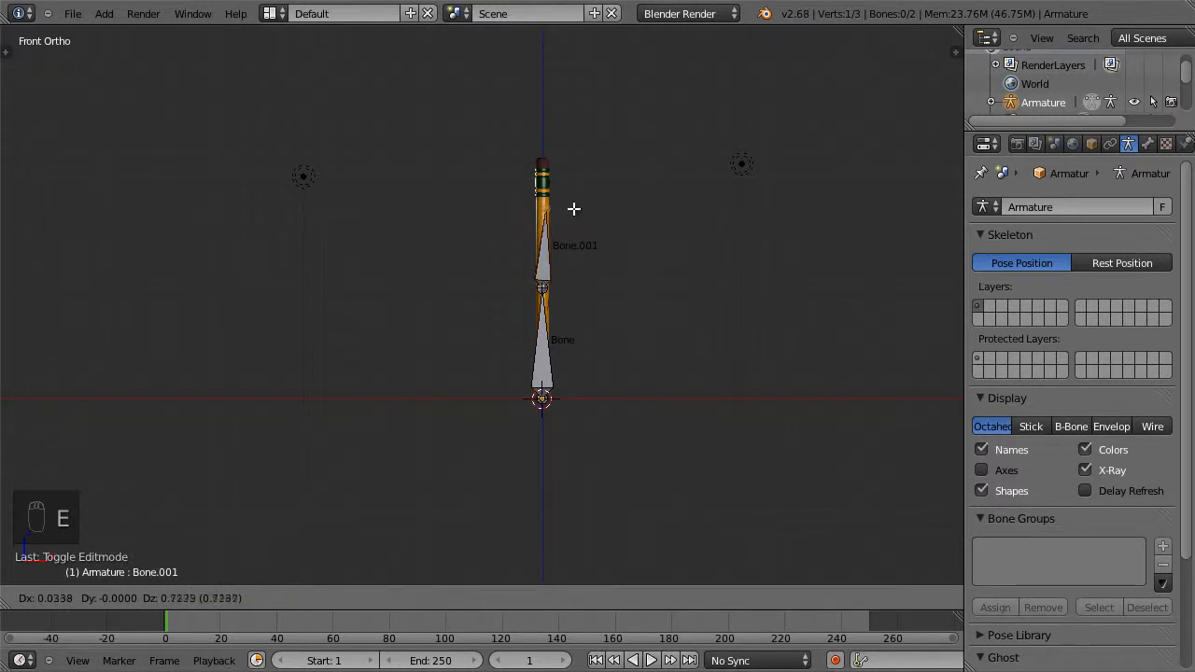
pyautogui.press('z')
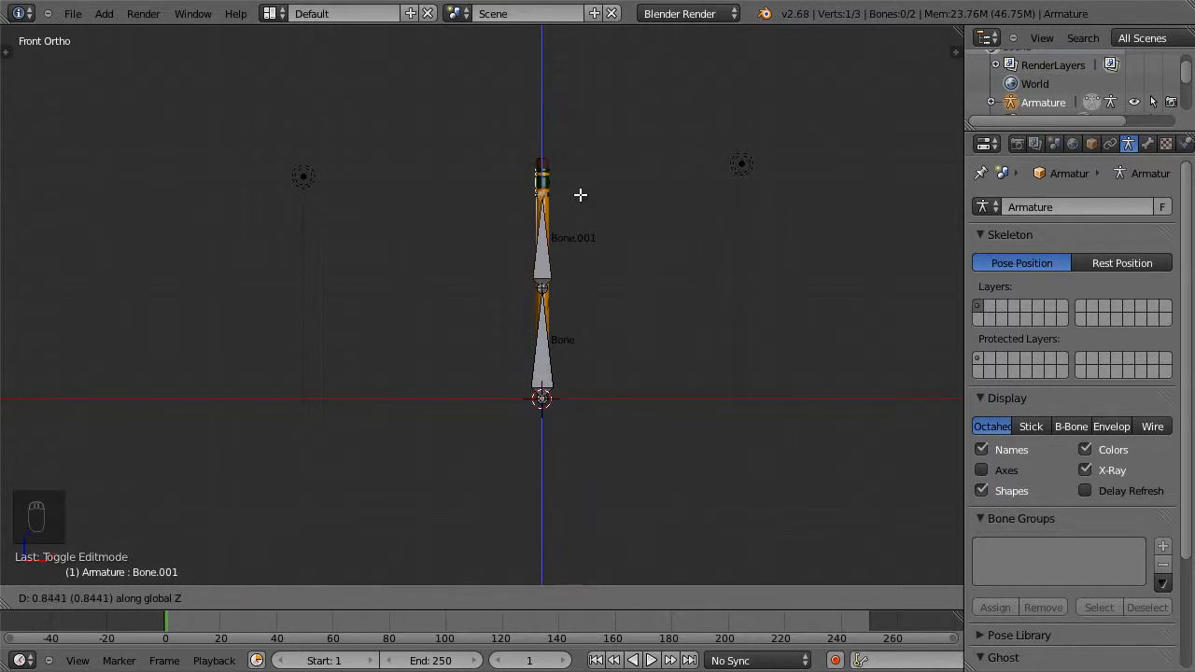
pyautogui.click(580, 196)
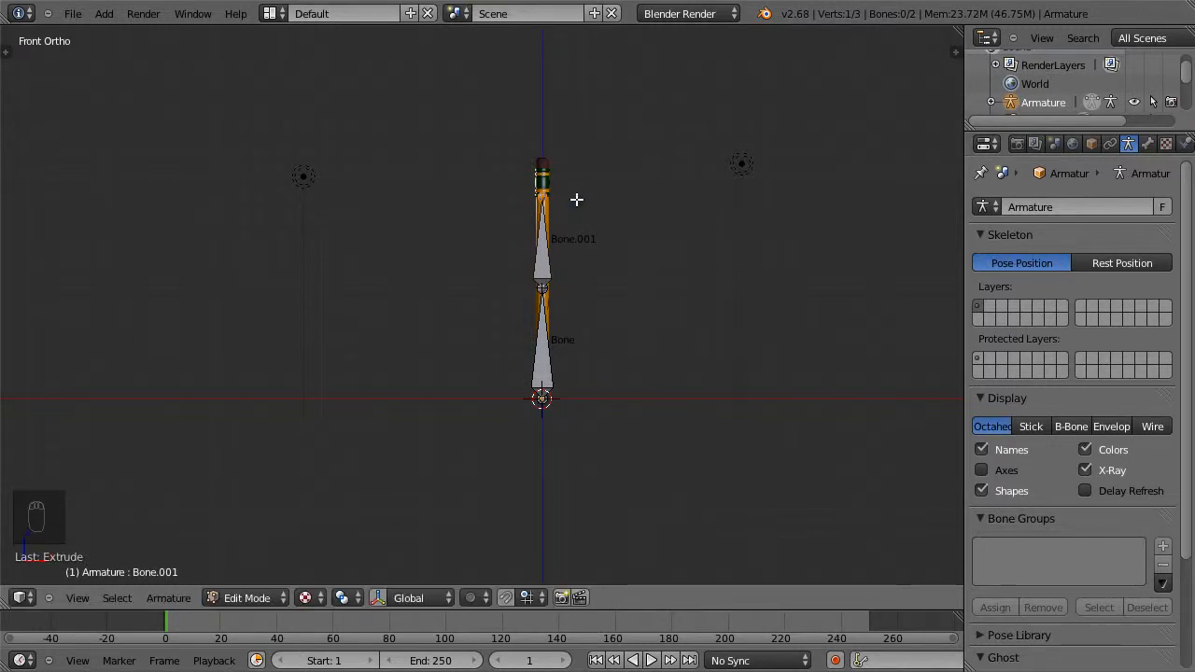
# Extrude a third bone about 0.35 along Z to the eraser's top, and display the armature as Stick in Object Mode.
pyautogui.press('e')
pyautogui.press('z')
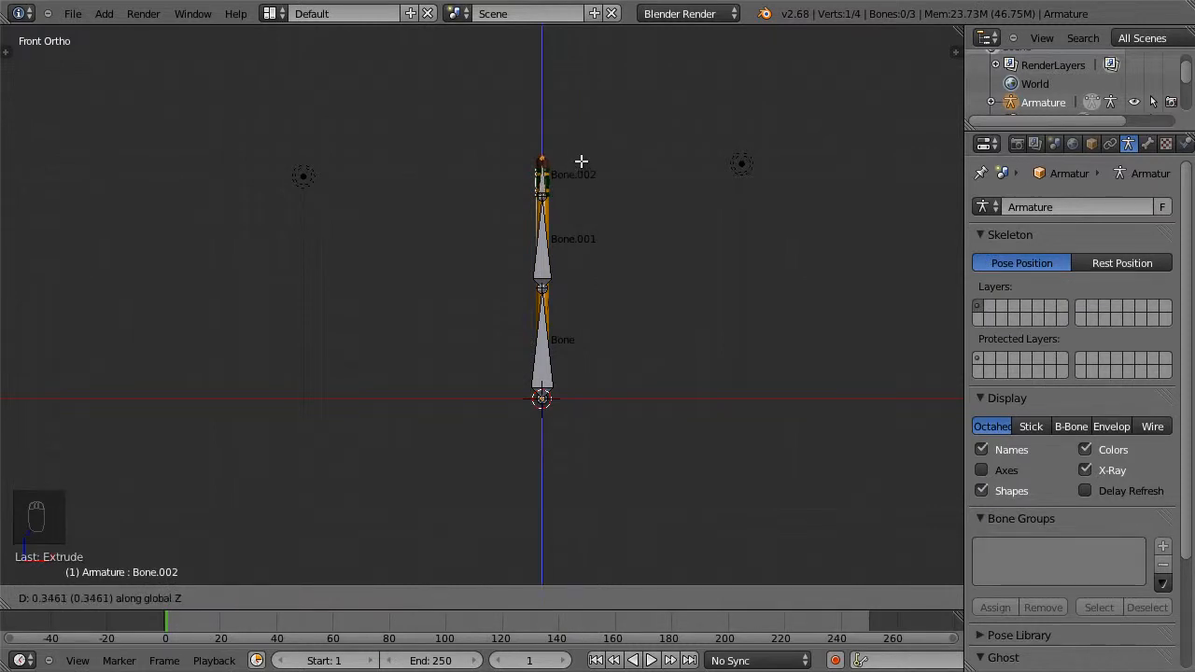
pyautogui.click(580, 161)
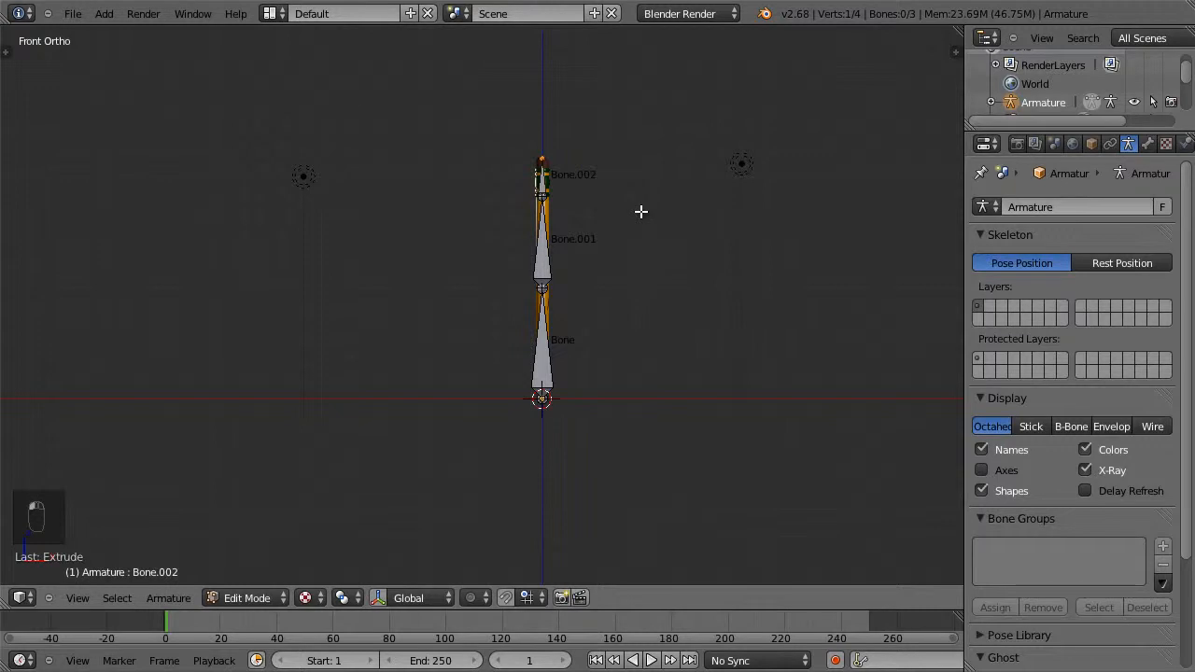
pyautogui.click(1036, 425)
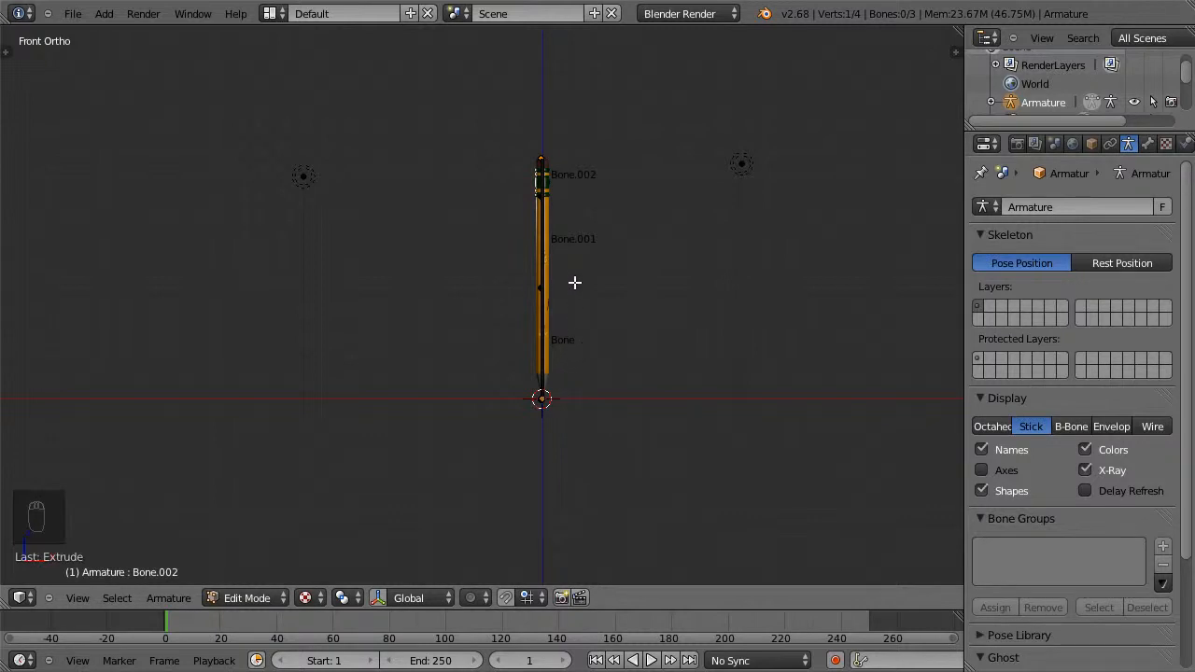
pyautogui.press('Tab')
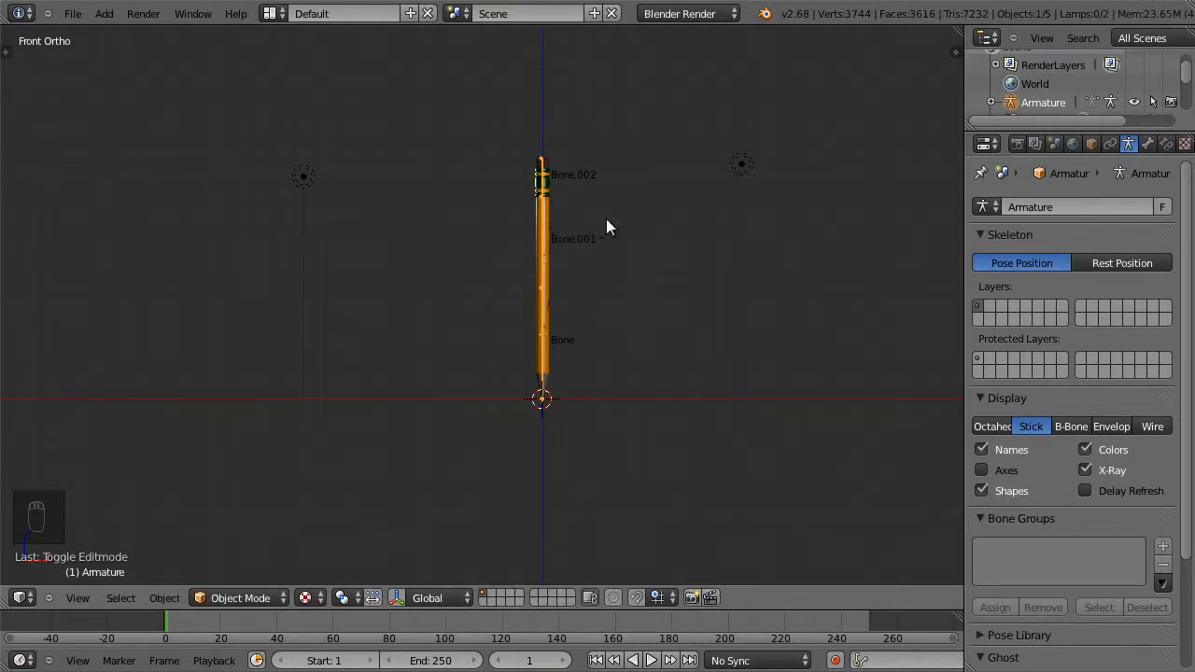
# Parent the pencil mesh to the armature using Armature Deform With Automatic Weights.
pyautogui.scroll(4, 586, 220)
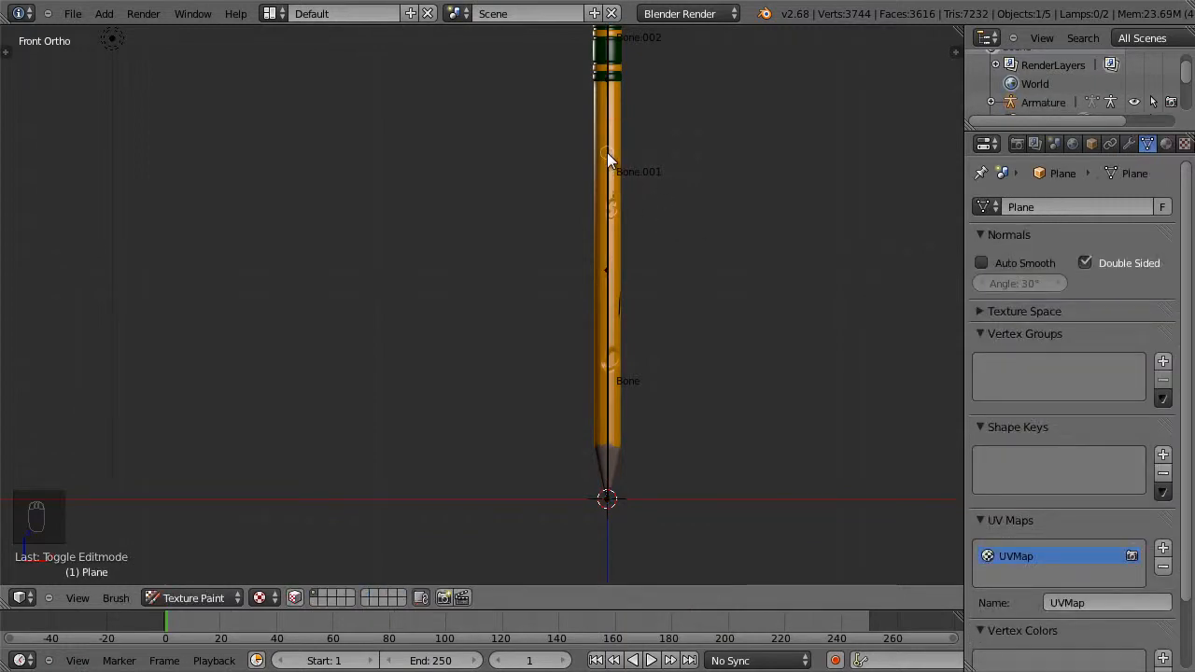
pyautogui.keyDown('shift'); pyautogui.rightClick(607, 152); pyautogui.keyUp('shift')
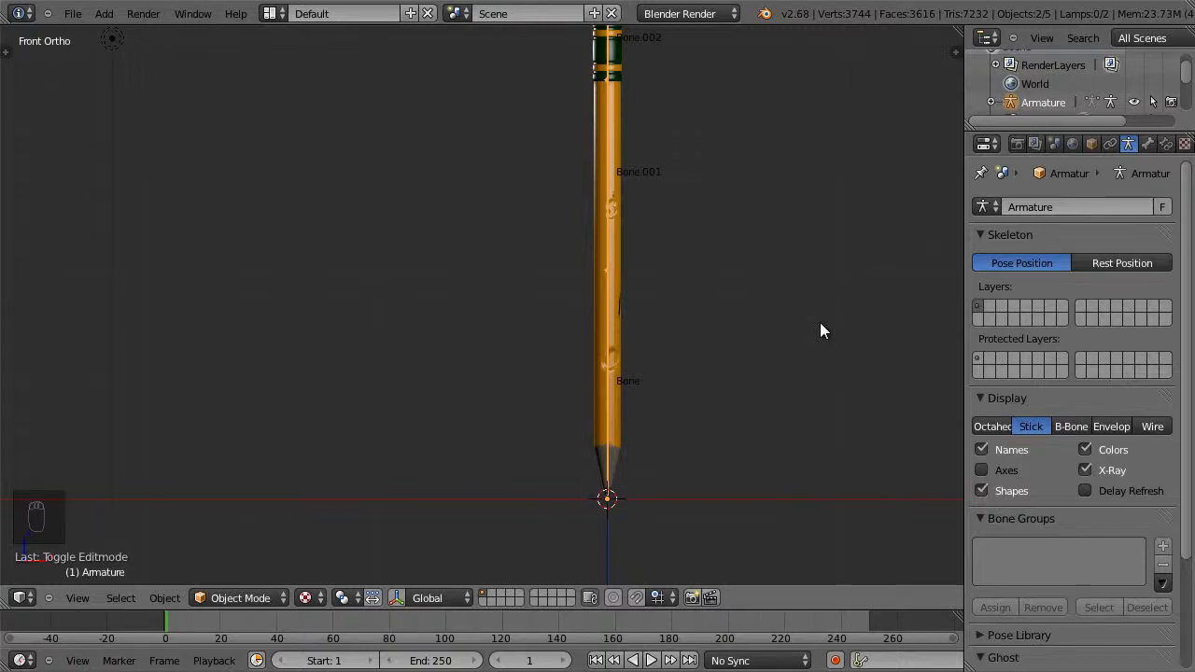
pyautogui.hotkey('ctrl', 'p')
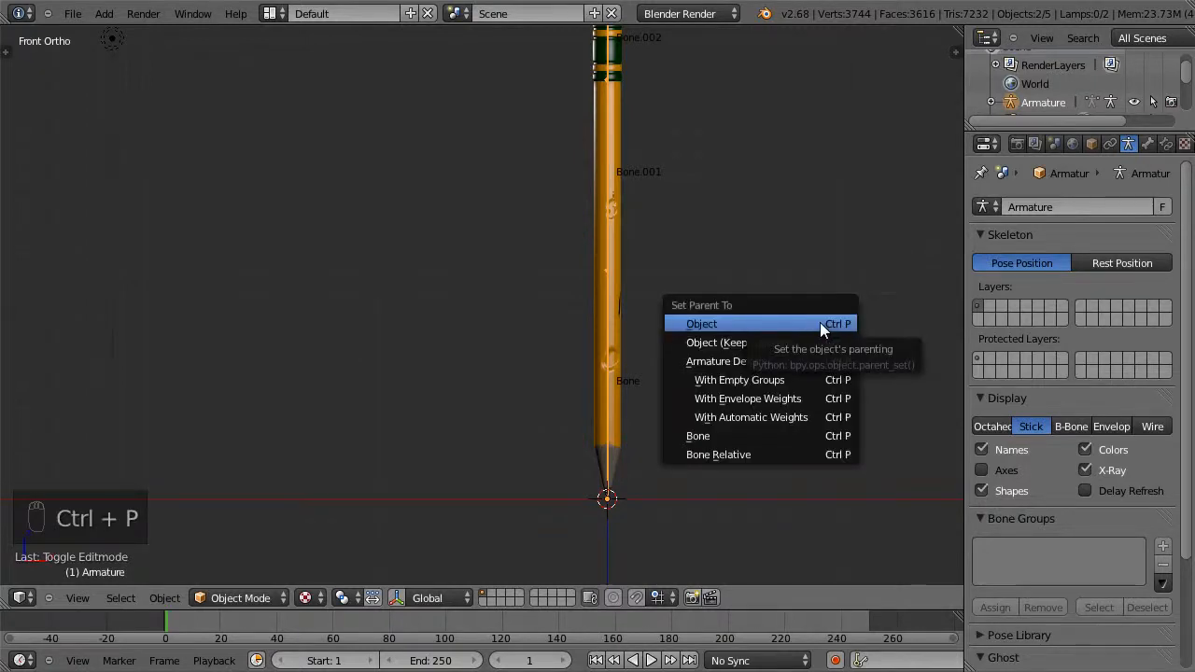
pyautogui.click(810, 417)
pyautogui.scroll(-2, 732, 364)
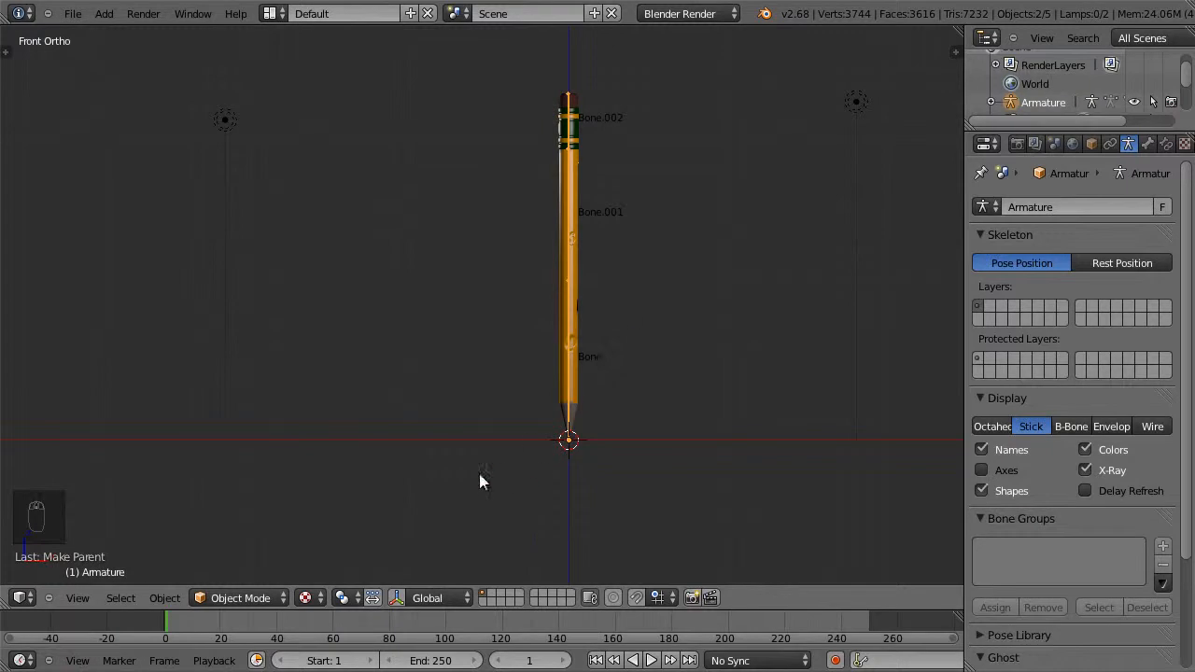
# Switch the armature to Pose Mode and test-rotate the top bone, Bone.002, cancelling the rotation.
pyautogui.click(266, 593)
pyautogui.click(274, 537)
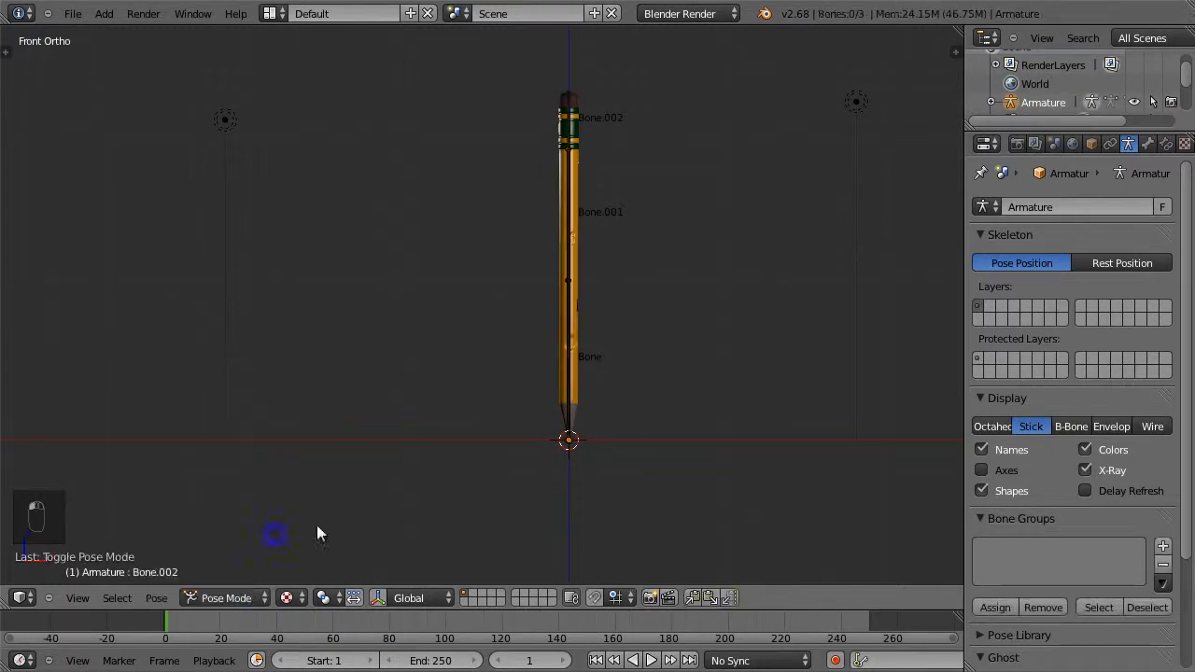
pyautogui.rightClick(566, 122)
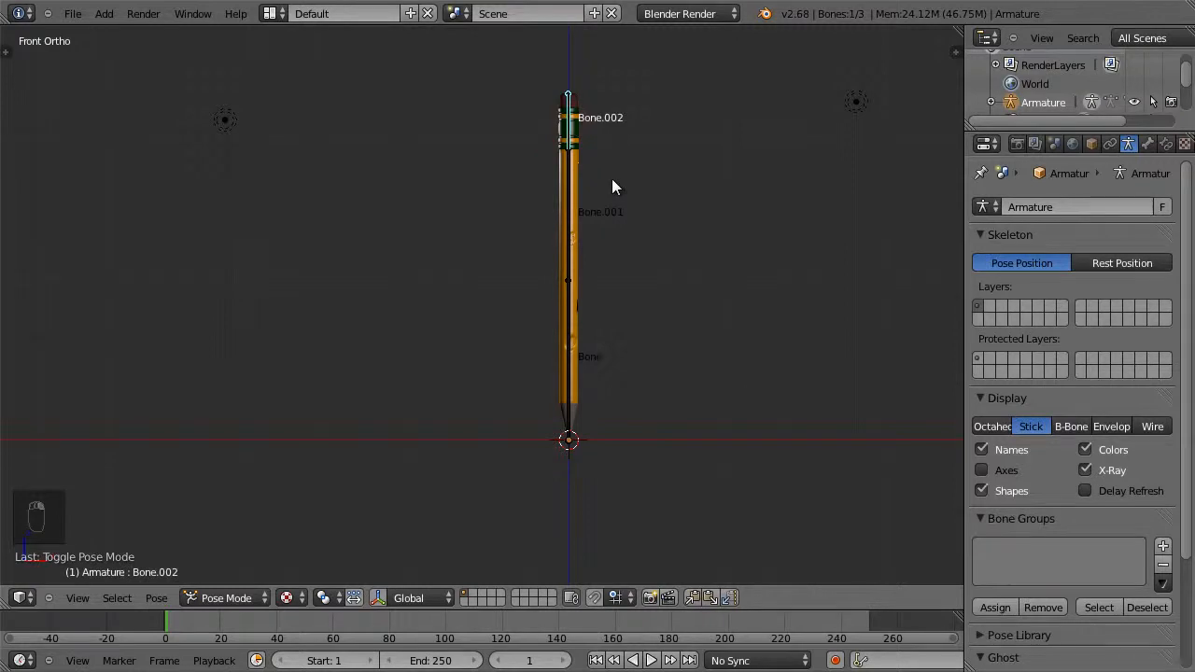
pyautogui.press('r')
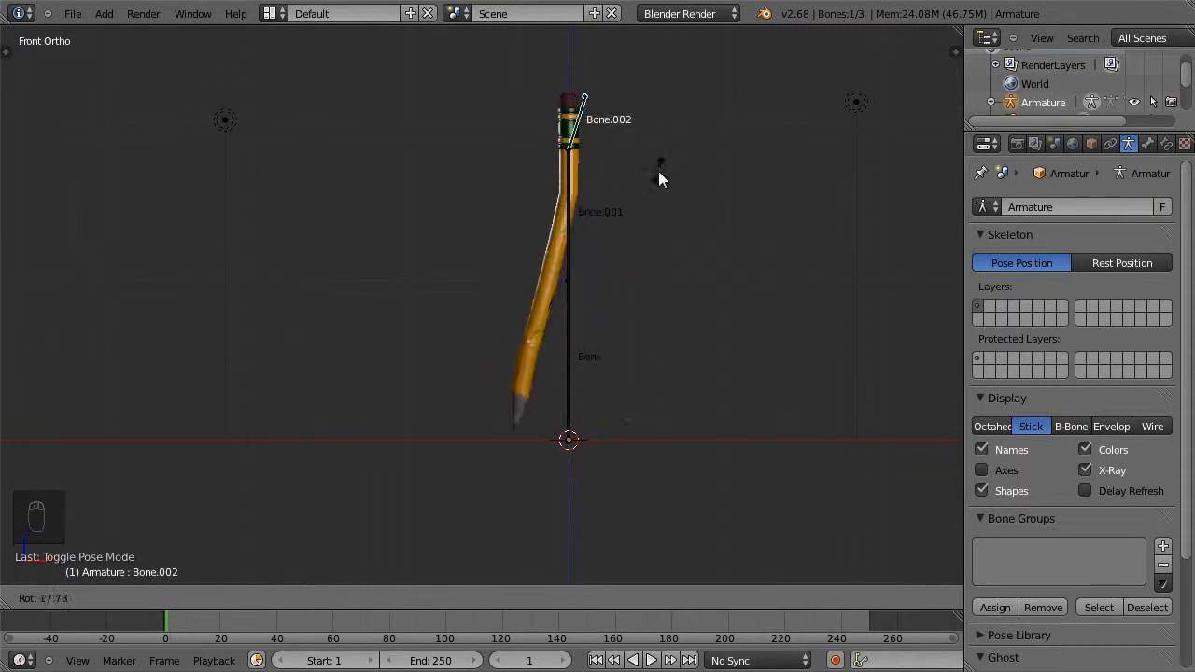
pyautogui.rightClick(635, 156)
# Test-rotate the middle and bottom bones in turn to check how the pencil deforms, cancelling each rotation.
pyautogui.rightClick(566, 204)
pyautogui.press('r')
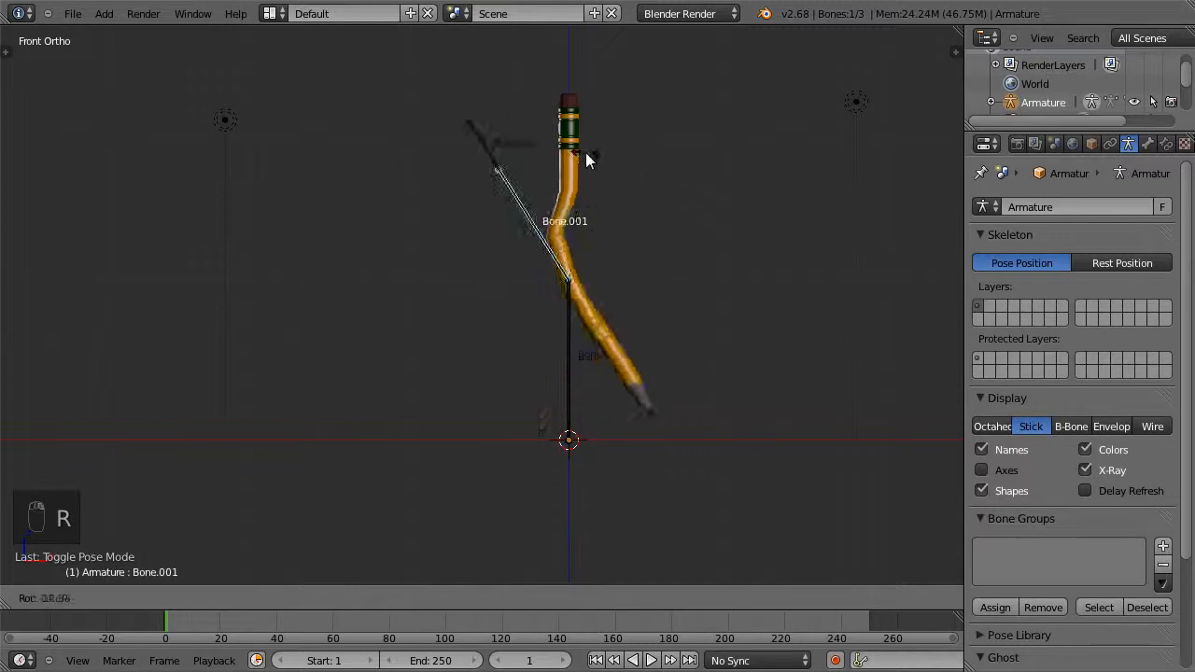
pyautogui.rightClick(671, 251)
pyautogui.rightClick(568, 303)
pyautogui.press('r')
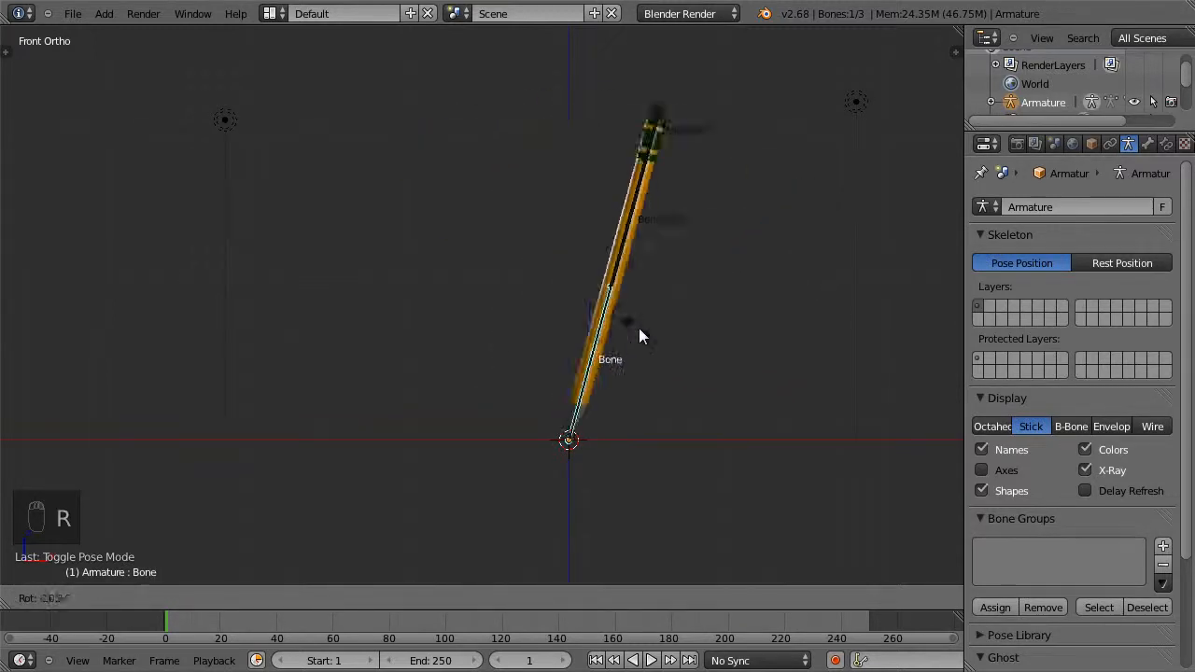
pyautogui.rightClick(577, 292)
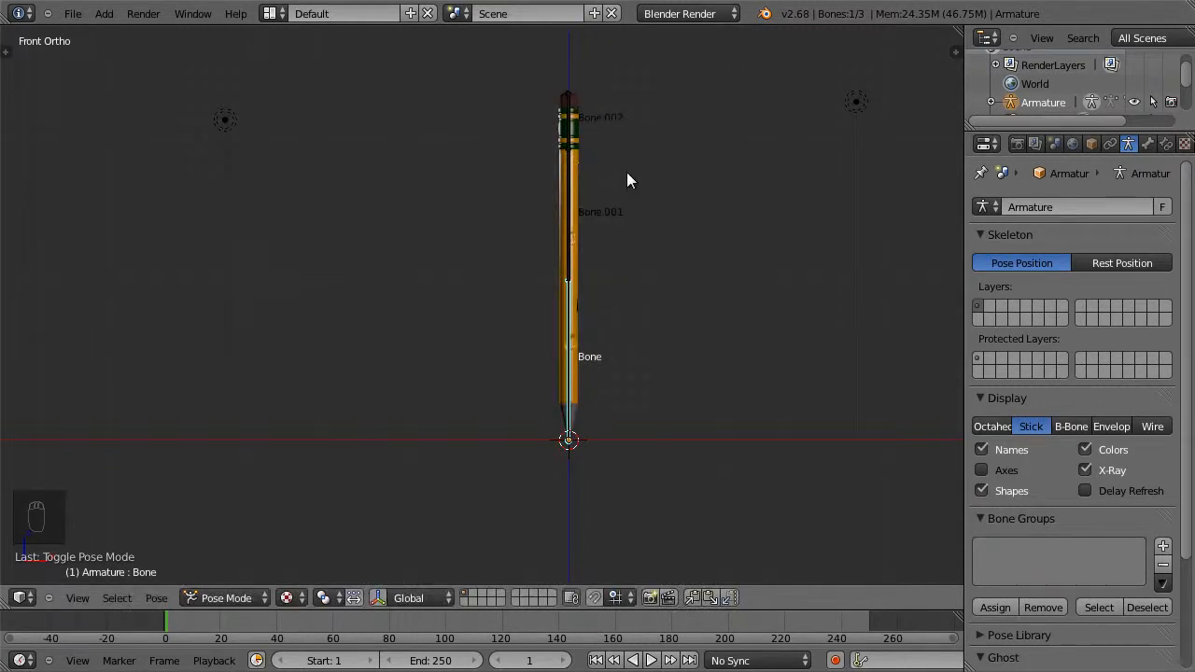
# Select Bone.002 in the armature, and put the pencil mesh in Weight Paint mode.
pyautogui.rightClick(572, 133)
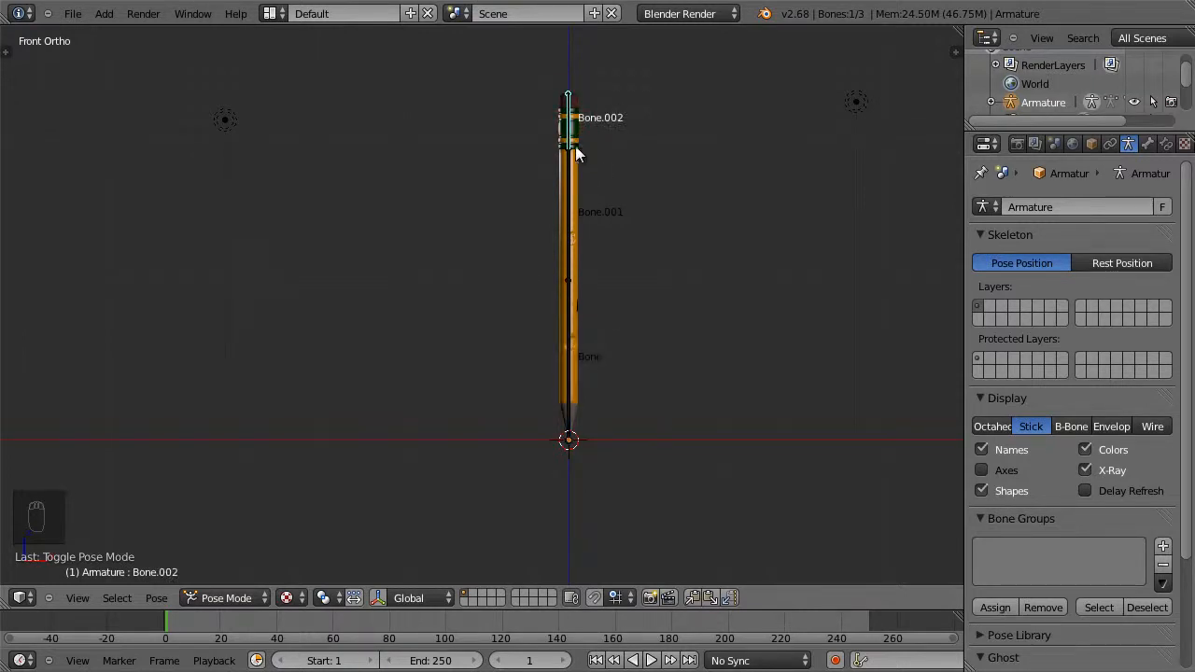
pyautogui.rightClick(575, 145)
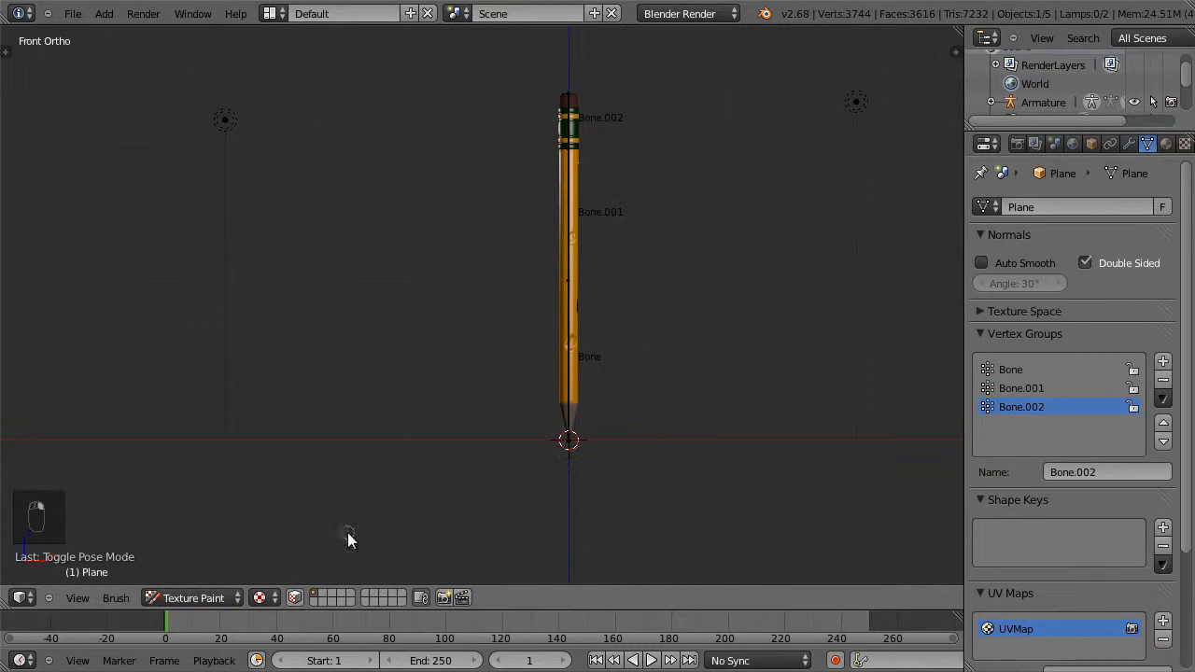
pyautogui.click(217, 598)
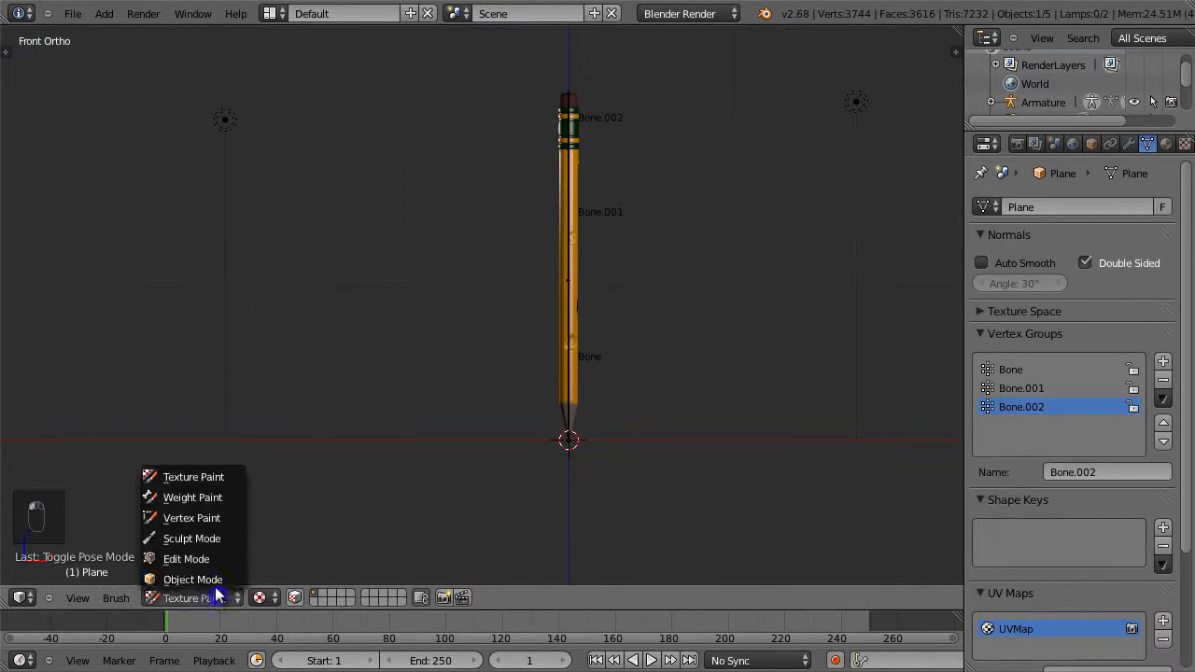
pyautogui.click(221, 500)
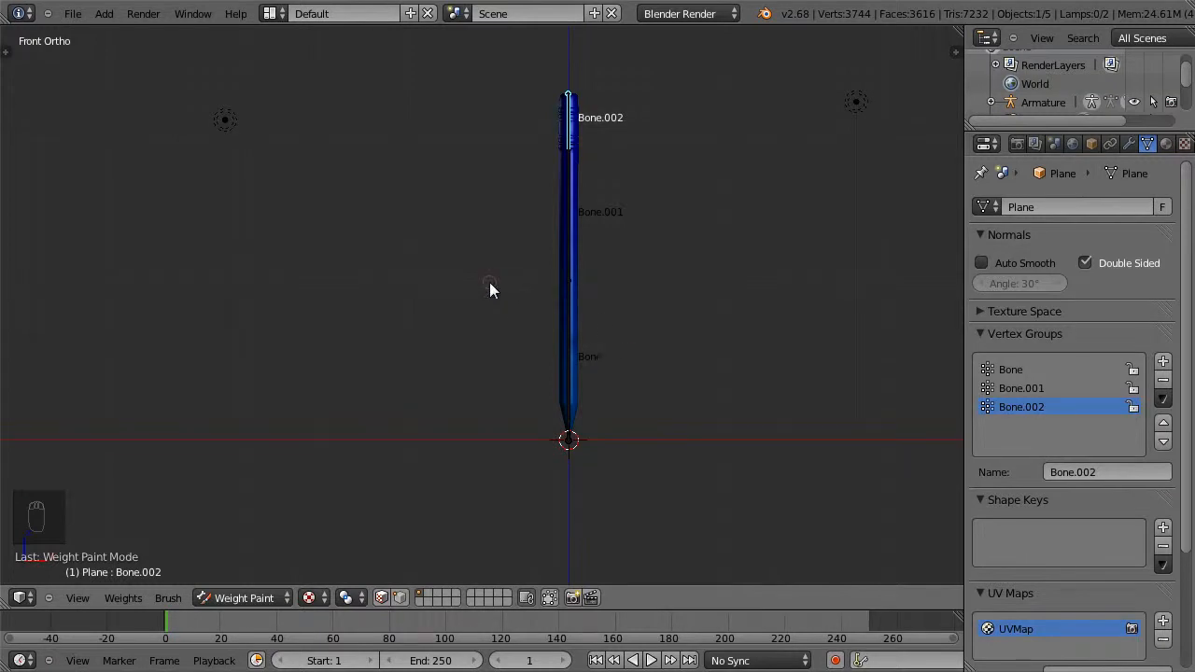
# Set the weight brush's radius to 25, and try a stroke over the pencil's lower end, undoing it.
pyautogui.press('t')
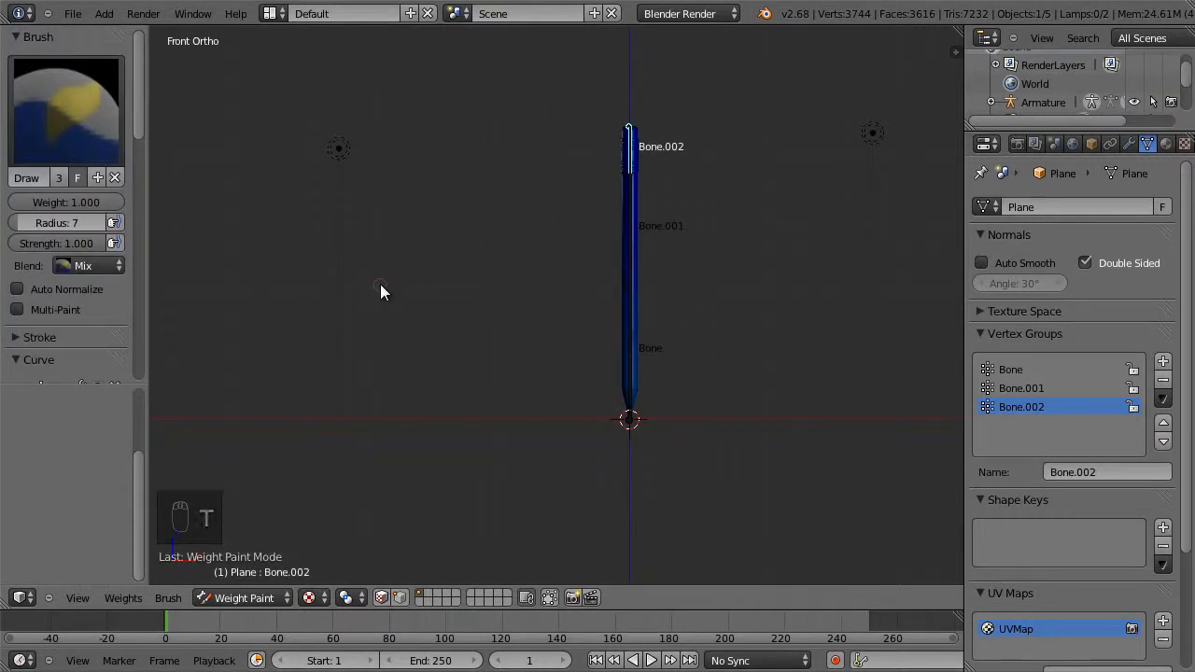
pyautogui.press('f')
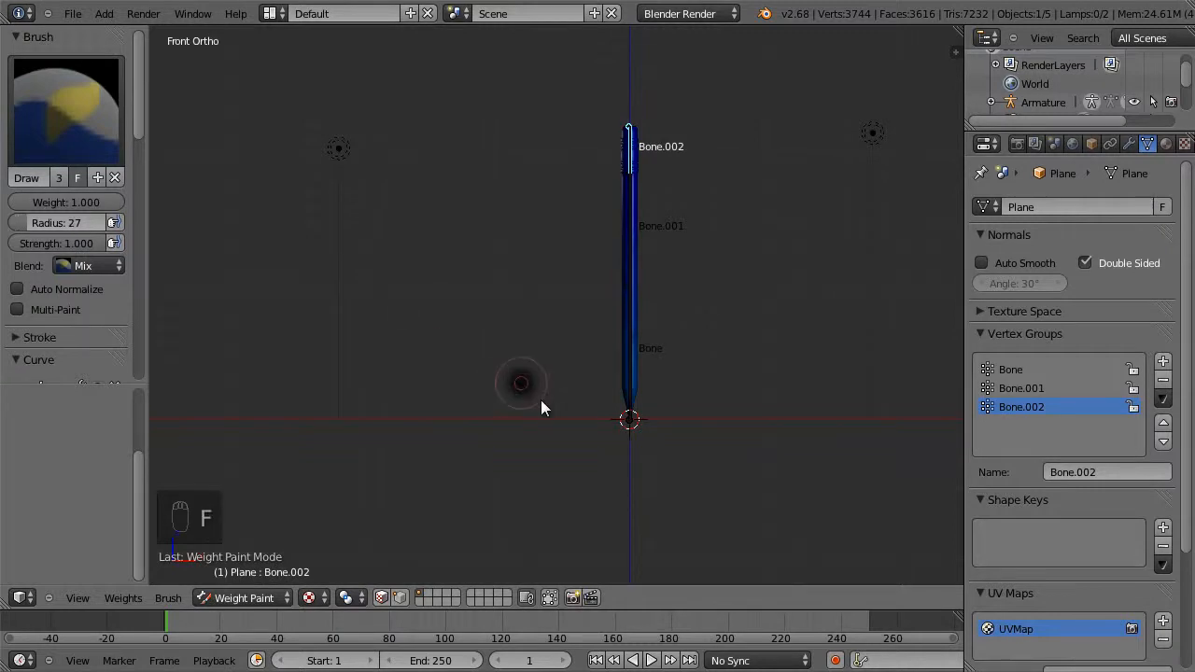
pyautogui.click(591, 398)
pyautogui.moveTo(635, 351); pyautogui.dragTo(631, 434)
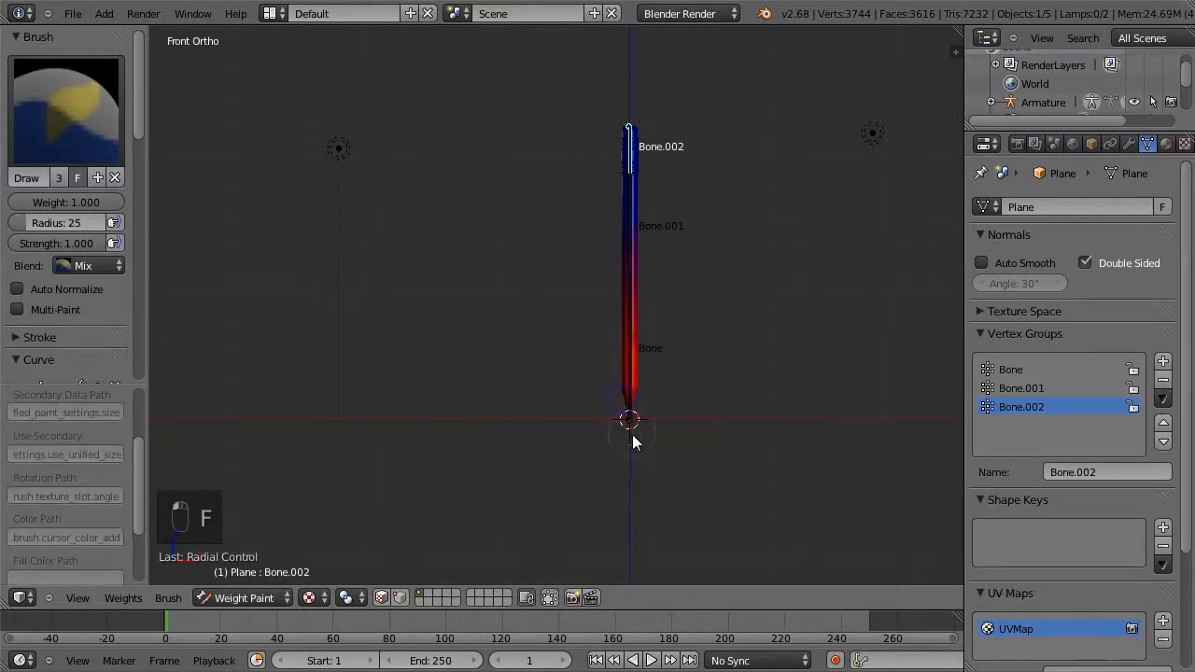
pyautogui.hotkey('ctrl', 'z')
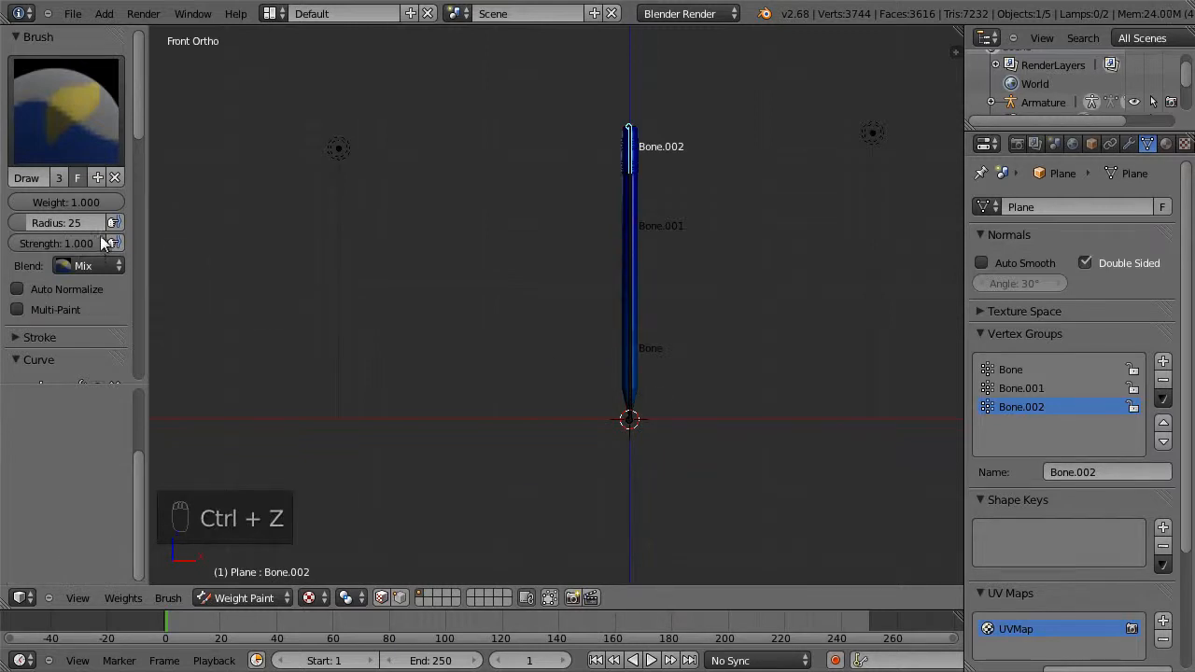
# Paint weight 0.000 for Bone.002 over the pencil's body on both its front and back sides.
pyautogui.moveTo(110, 202); pyautogui.dragTo(0, 213)
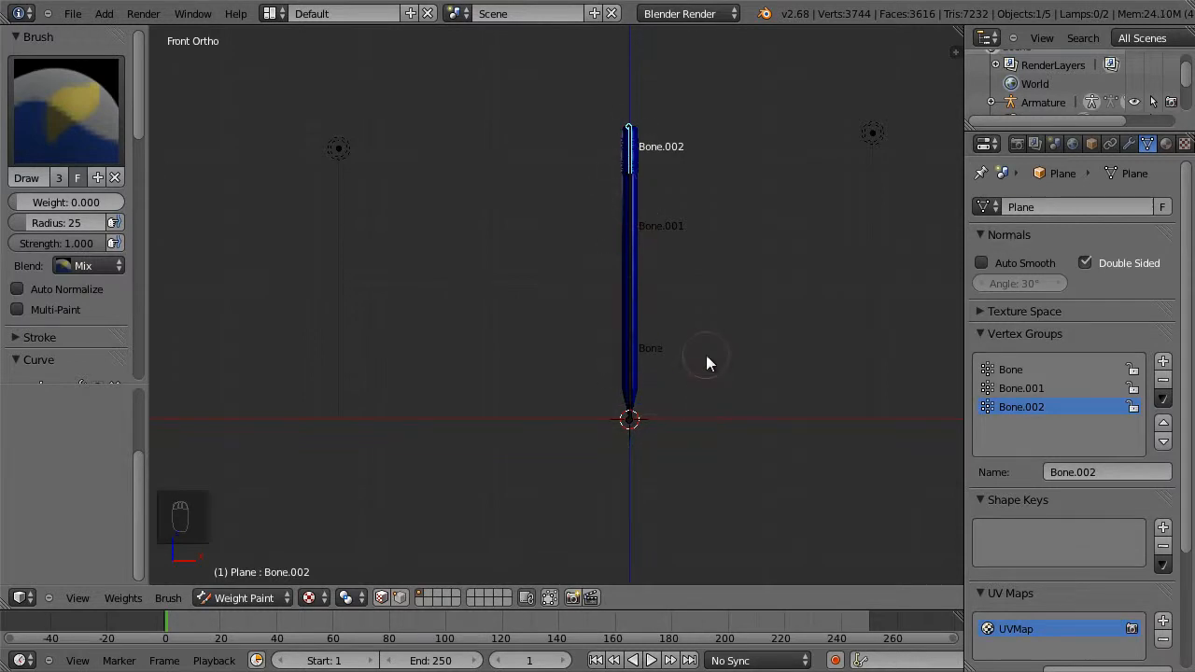
pyautogui.press('ctrl+KP_1')
pyautogui.moveTo(481, 421); pyautogui.dragTo(485, 165)
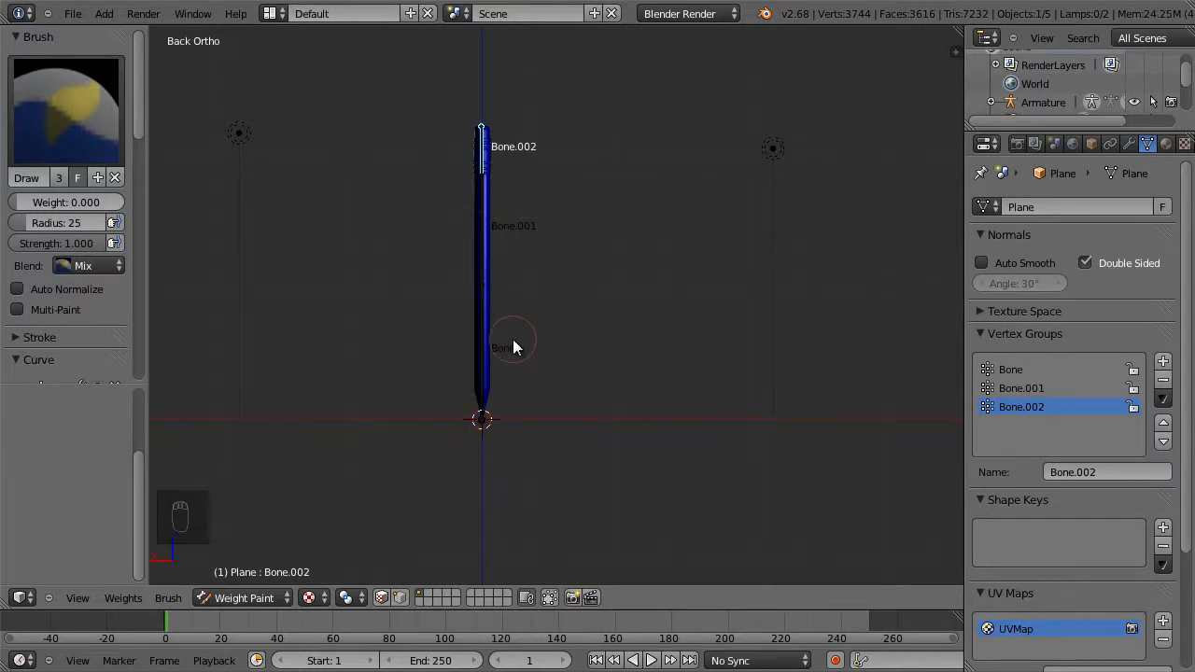
# Paint weight 1.000 for Bone.002 over the eraser and ferrule from the front, and rotate the bone clockwise to bend that end.
pyautogui.press('KP_1')
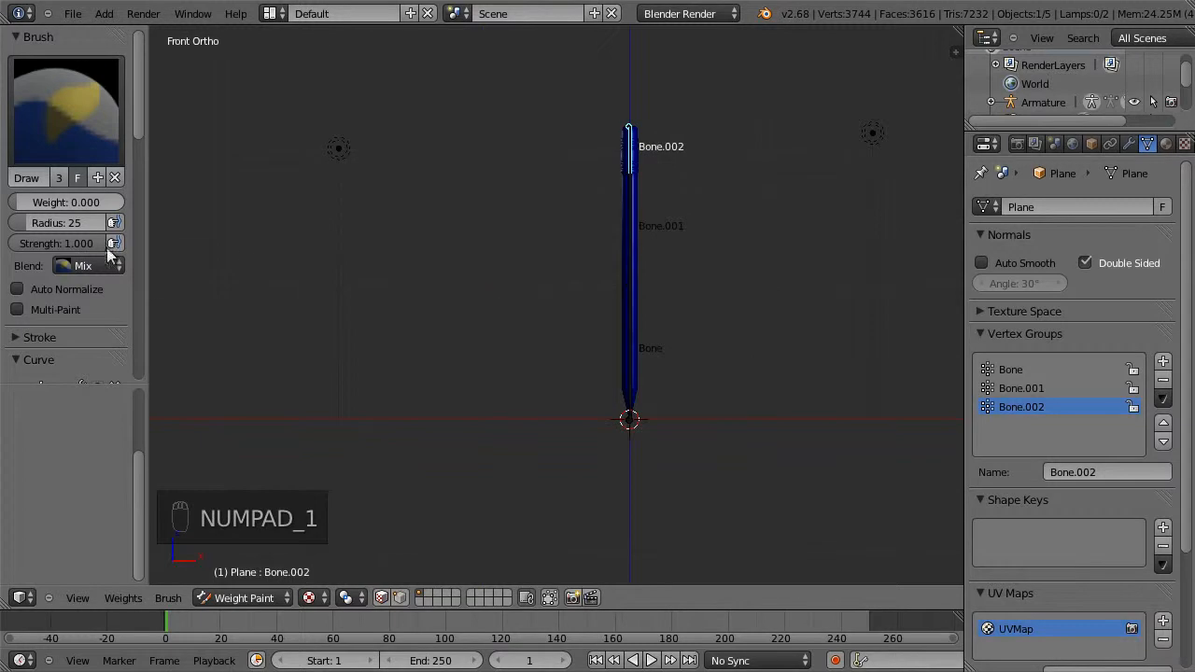
pyautogui.moveTo(25, 211); pyautogui.dragTo(214, 192)
pyautogui.moveTo(616, 135)
pyautogui.mouseDown()
pyautogui.moveTo(663, 132)
pyautogui.moveTo(635, 140)
pyautogui.moveTo(640, 170)
pyautogui.mouseUp()
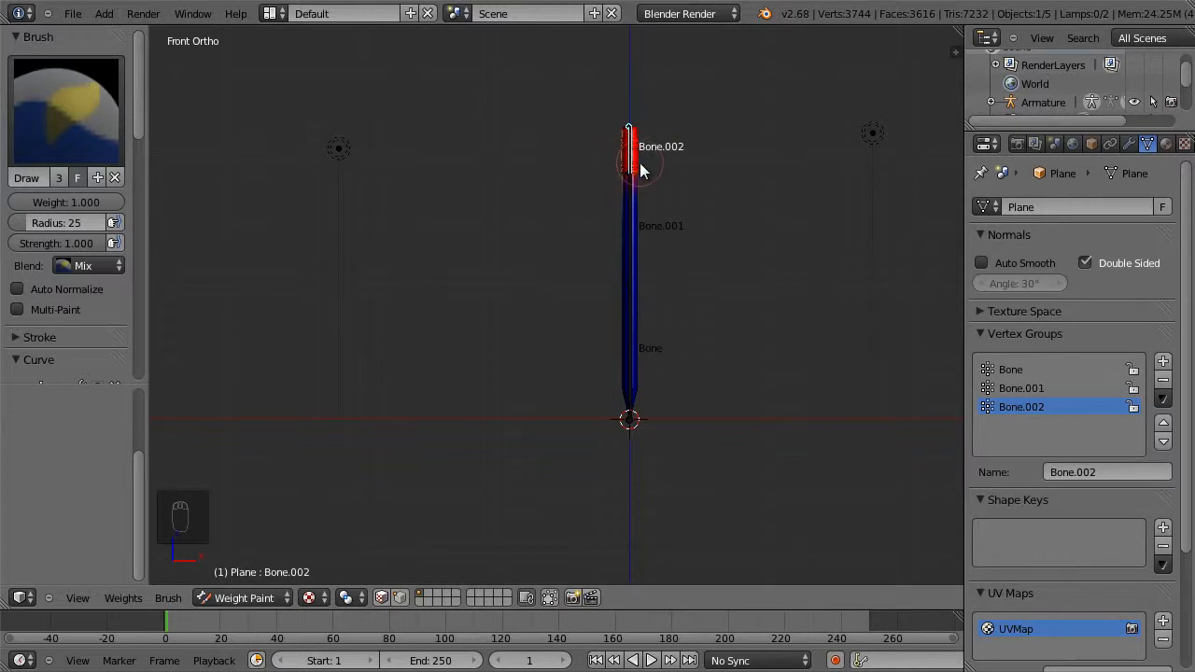
pyautogui.press('r')
pyautogui.click(815, 322)
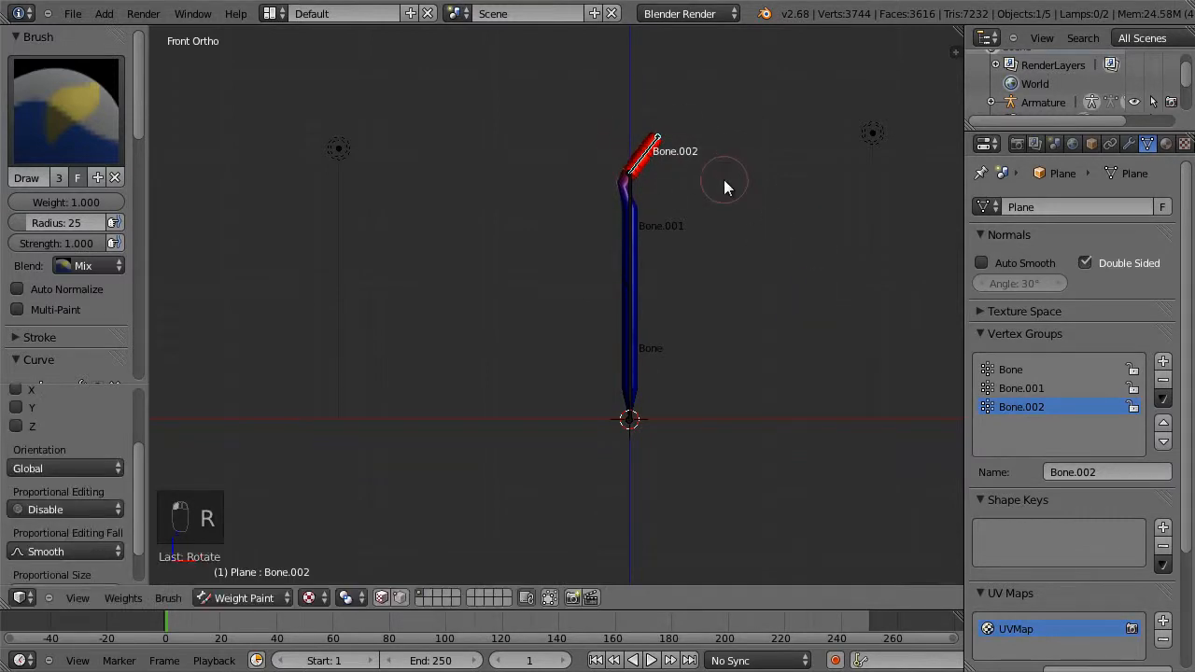
# Rotate Bone.001 toward the bent eraser end and paint weight 1.000 for it over the pencil's upper body from the back.
pyautogui.press('ctrl+KP_1')
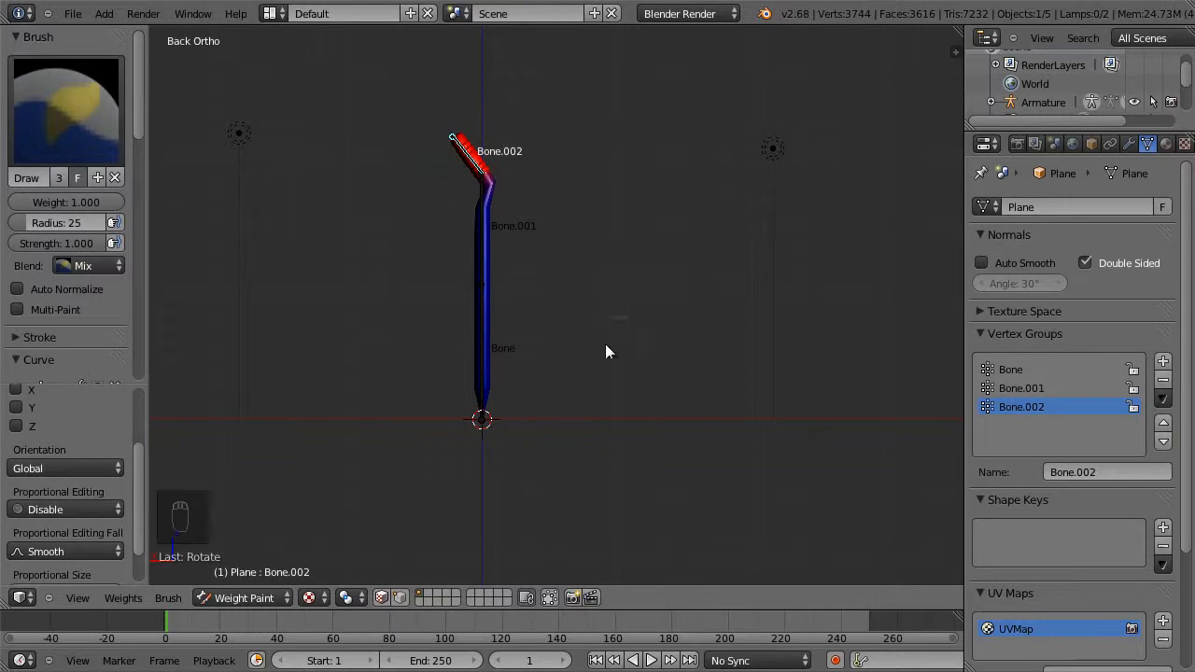
pyautogui.keyDown('ctrl'); pyautogui.rightClick(483, 208); pyautogui.keyUp('ctrl')
pyautogui.press('r')
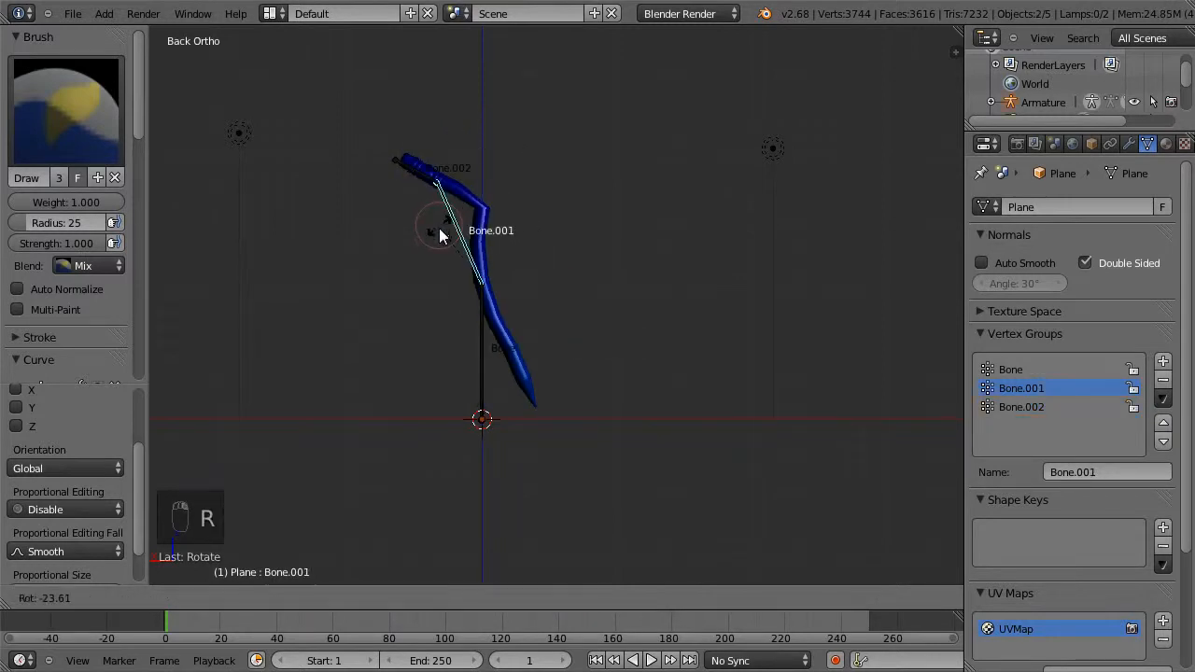
pyautogui.click(439, 239)
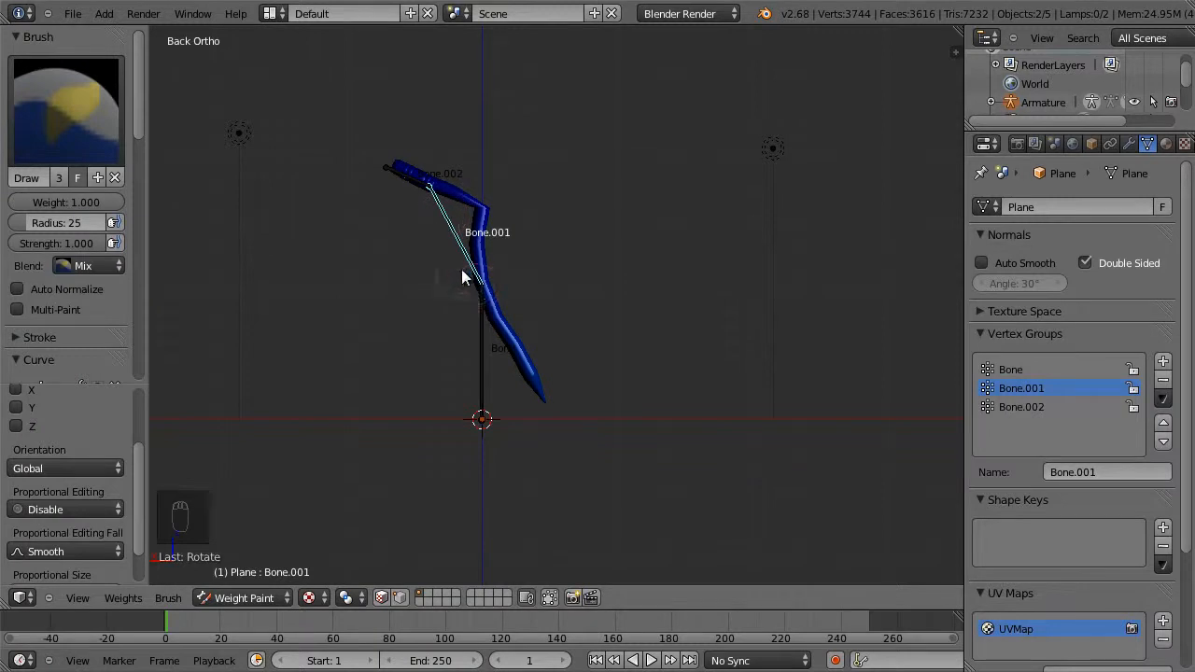
pyautogui.moveTo(458, 271)
pyautogui.mouseDown()
pyautogui.moveTo(483, 259)
pyautogui.moveTo(482, 192)
pyautogui.moveTo(453, 232)
pyautogui.moveTo(469, 245)
pyautogui.moveTo(446, 214)
pyautogui.mouseUp()
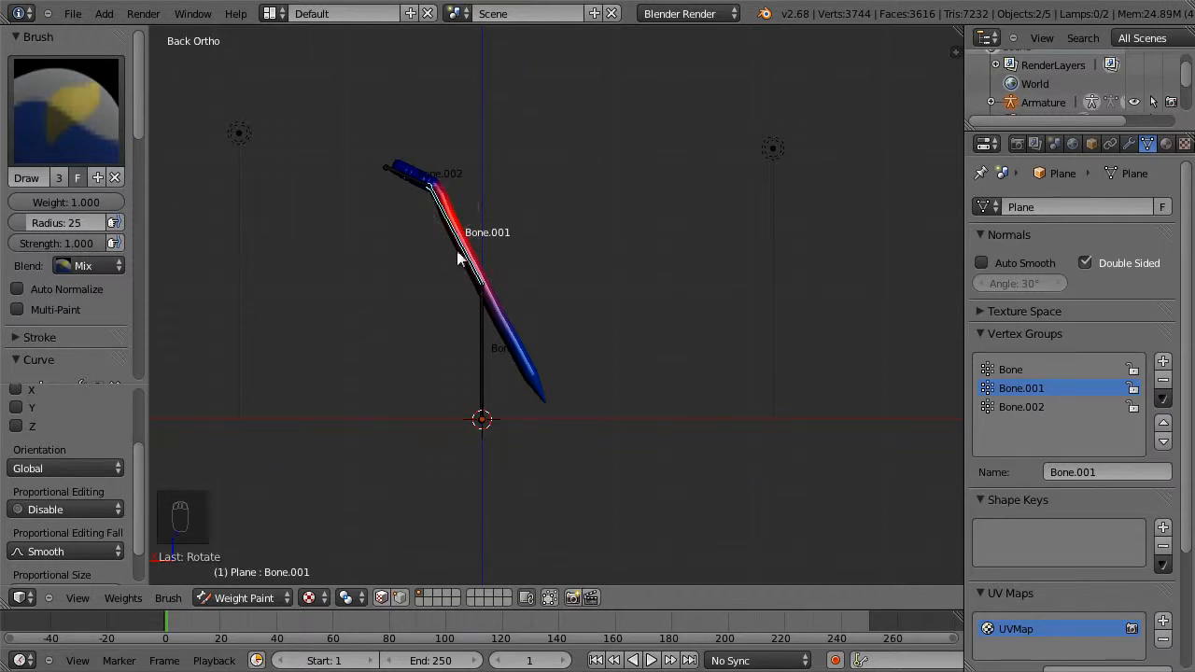
# Paint weight 0.000 for Bone.001 over the pencil's tip and lower body from the front.
pyautogui.press('ctrl+KP_1')
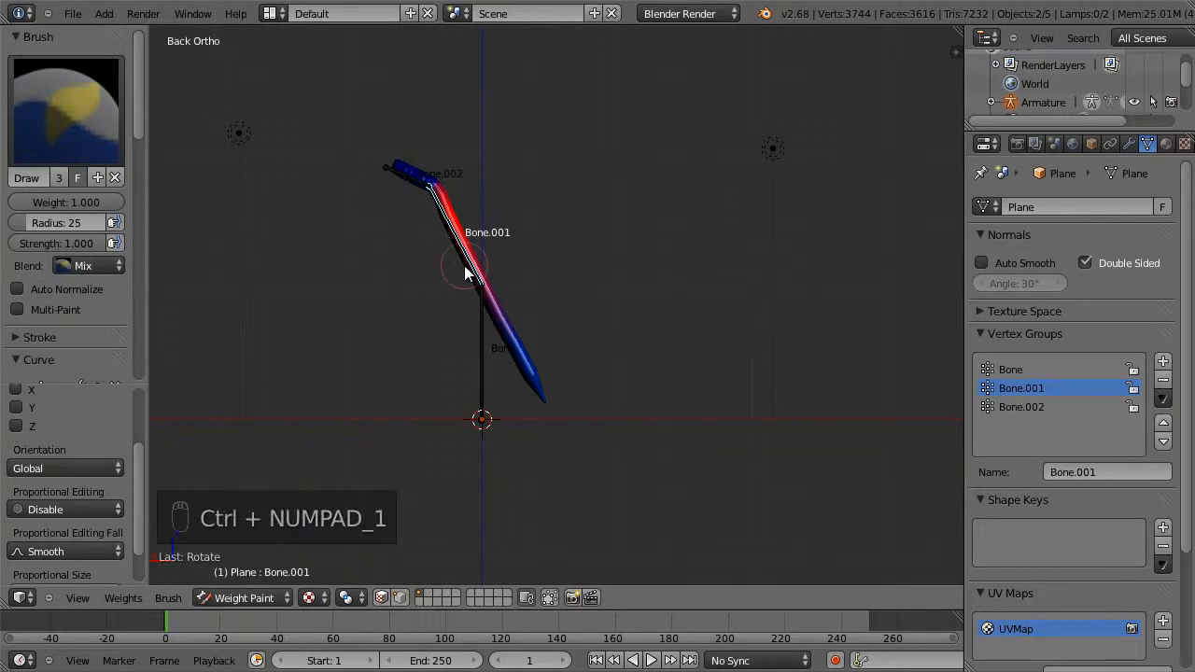
pyautogui.press('KP_1')
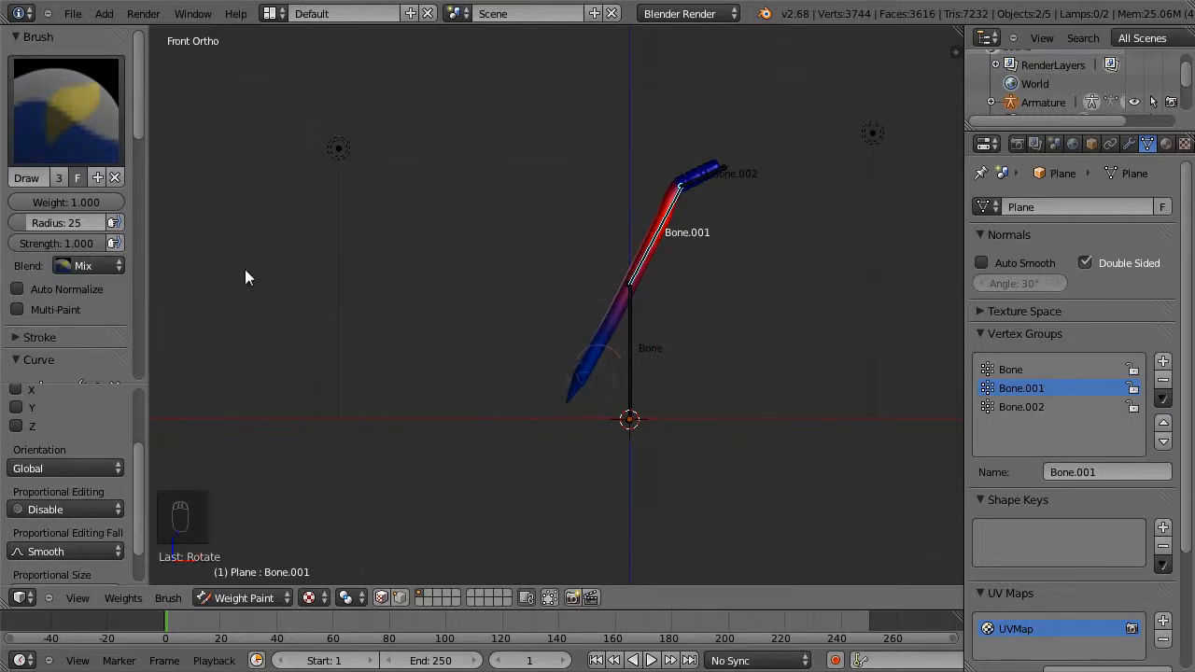
pyautogui.moveTo(104, 203); pyautogui.dragTo(8, 213)
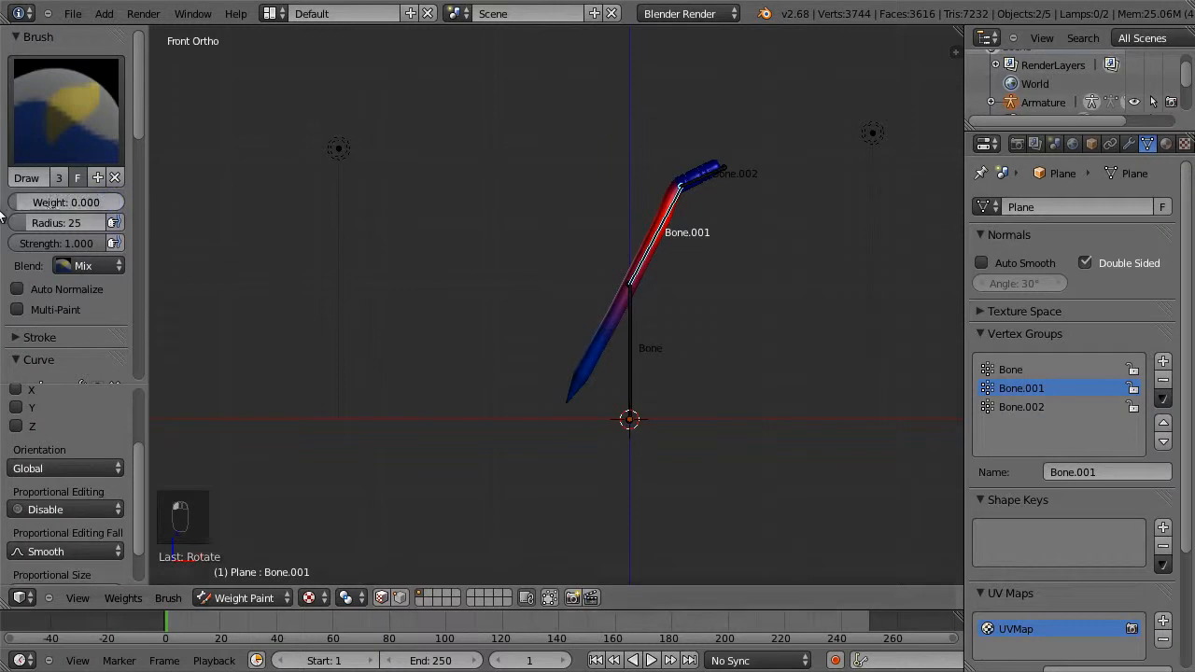
pyautogui.moveTo(573, 410)
pyautogui.mouseDown()
pyautogui.moveTo(608, 339)
pyautogui.moveTo(585, 405)
pyautogui.moveTo(640, 382)
pyautogui.moveTo(619, 309)
pyautogui.moveTo(640, 377)
pyautogui.mouseUp()
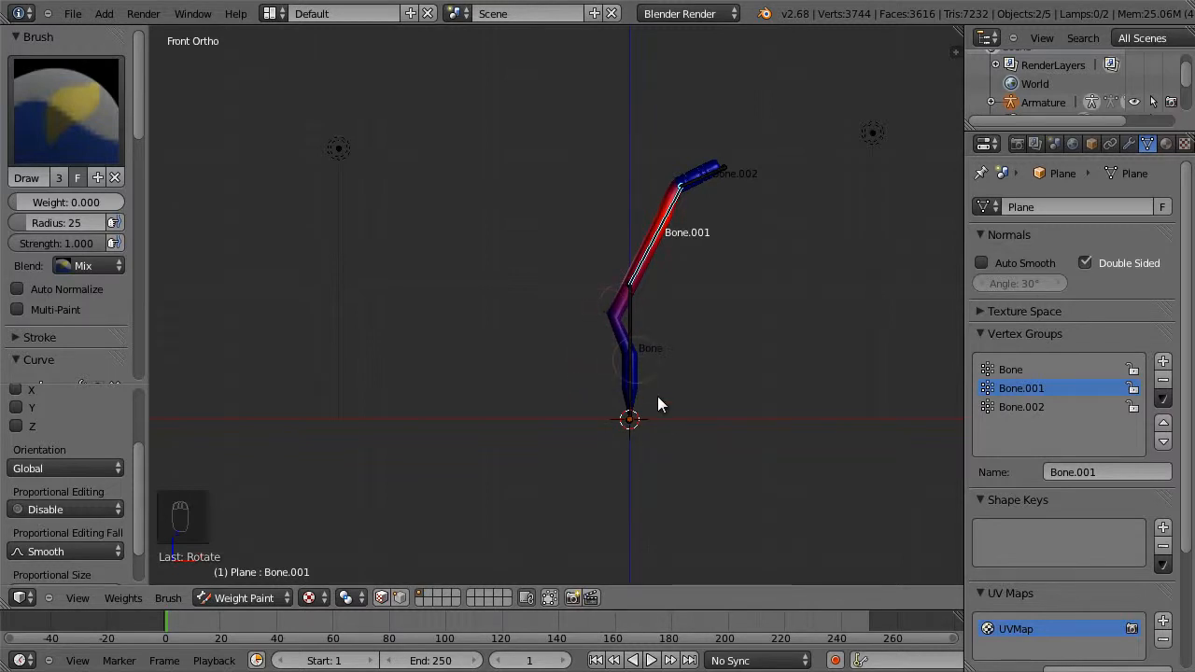
# Move the Armature modifier to the top of the pencil's modifier stack, above Subsurf and EdgeSplit, and enable Preserve Volume.
pyautogui.press('KP_1')
pyautogui.press('ctrl+KP_1')
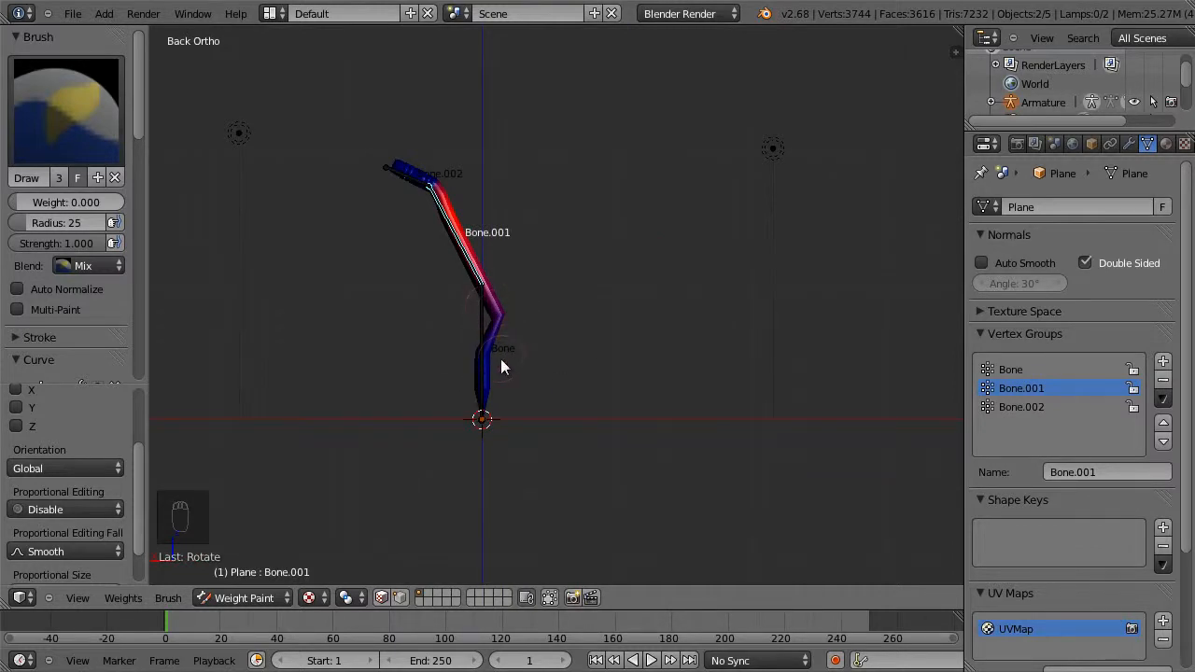
pyautogui.scroll(4, 404, 304)
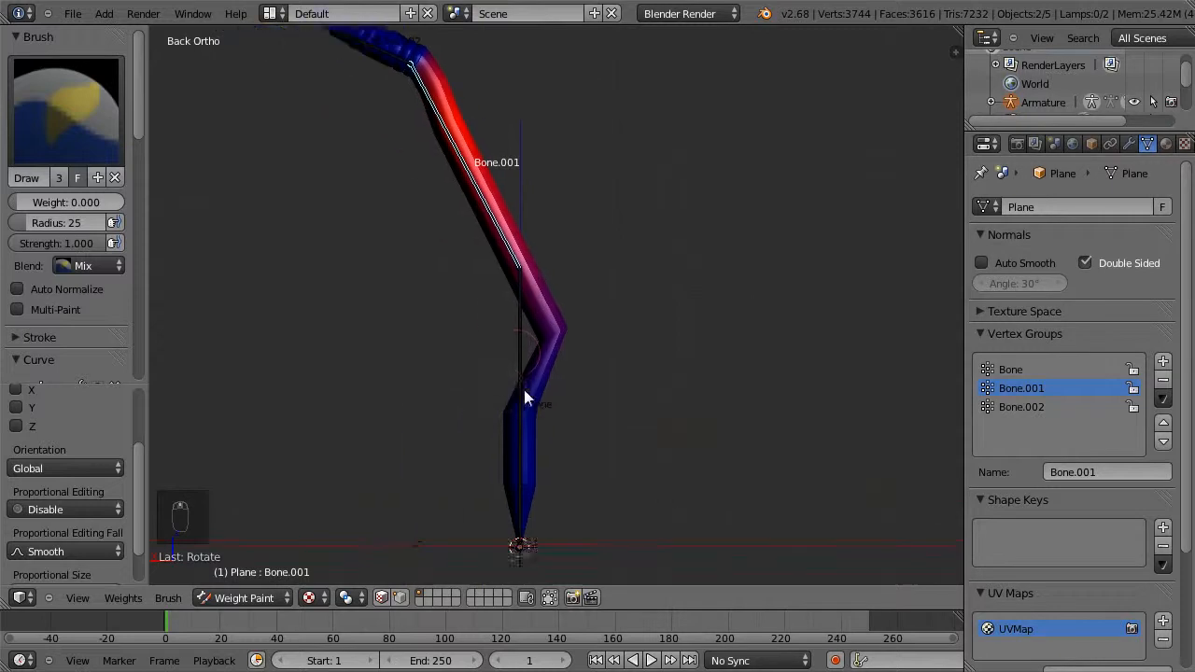
pyautogui.keyDown('shift'); pyautogui.moveTo(486, 398); pyautogui.dragTo(557, 404, button='middle'); pyautogui.keyUp('shift')
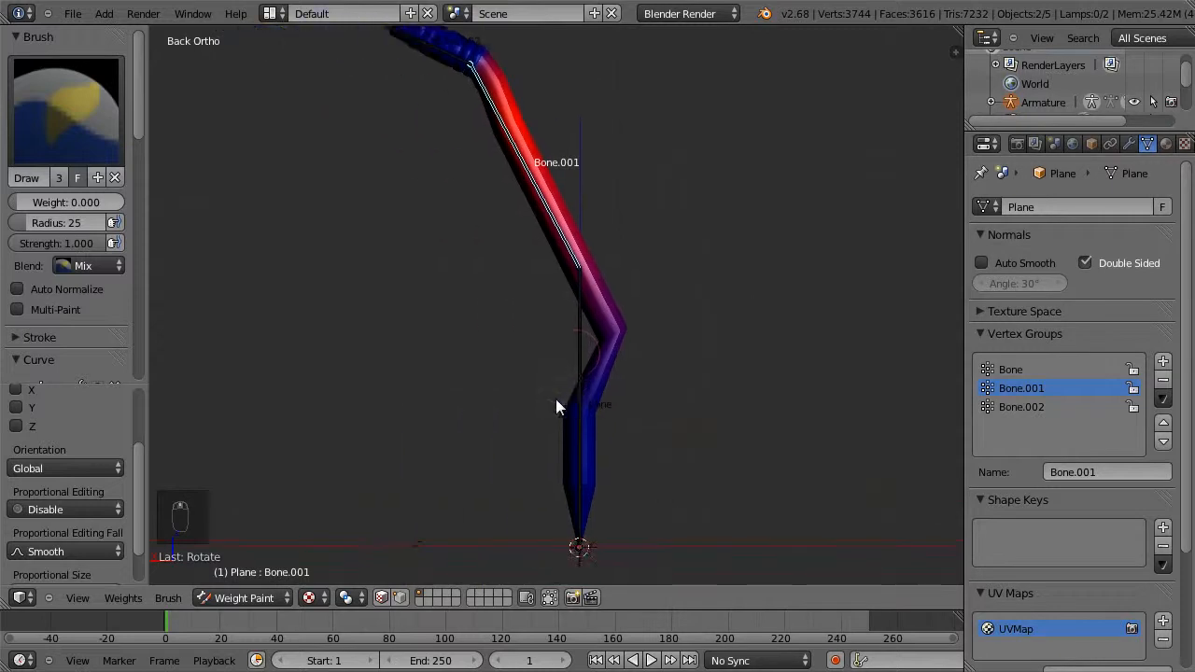
pyautogui.click(1128, 143)
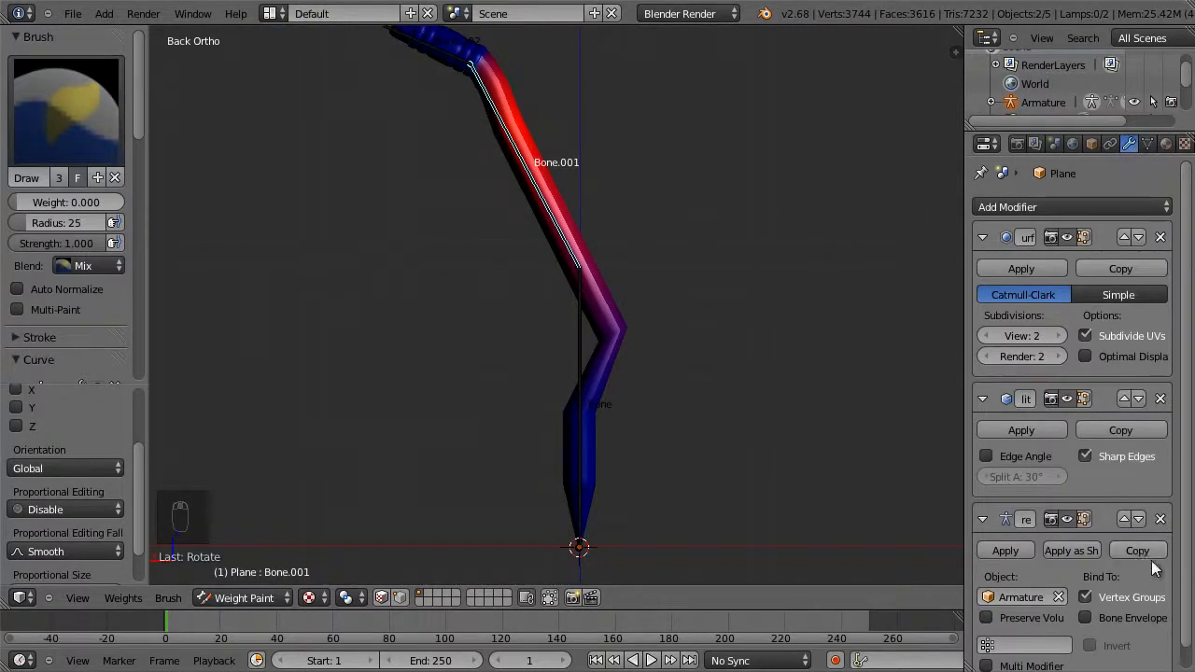
pyautogui.moveTo(963, 497); pyautogui.dragTo(868, 496)
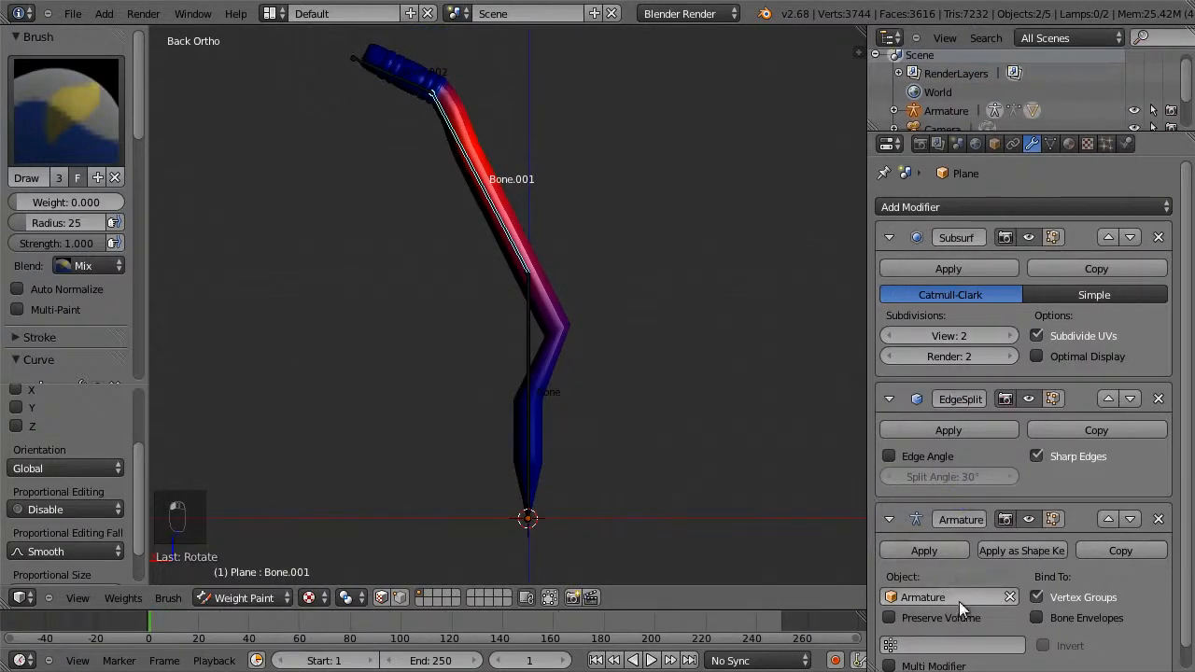
pyautogui.click(1108, 520)
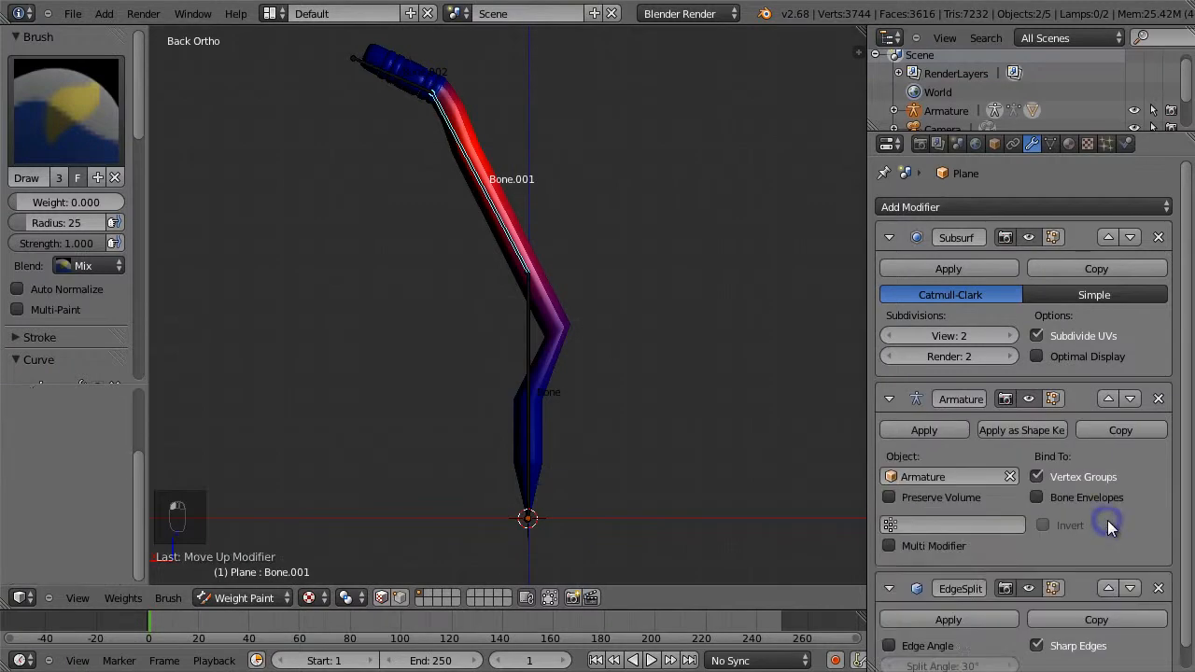
pyautogui.click(1108, 399)
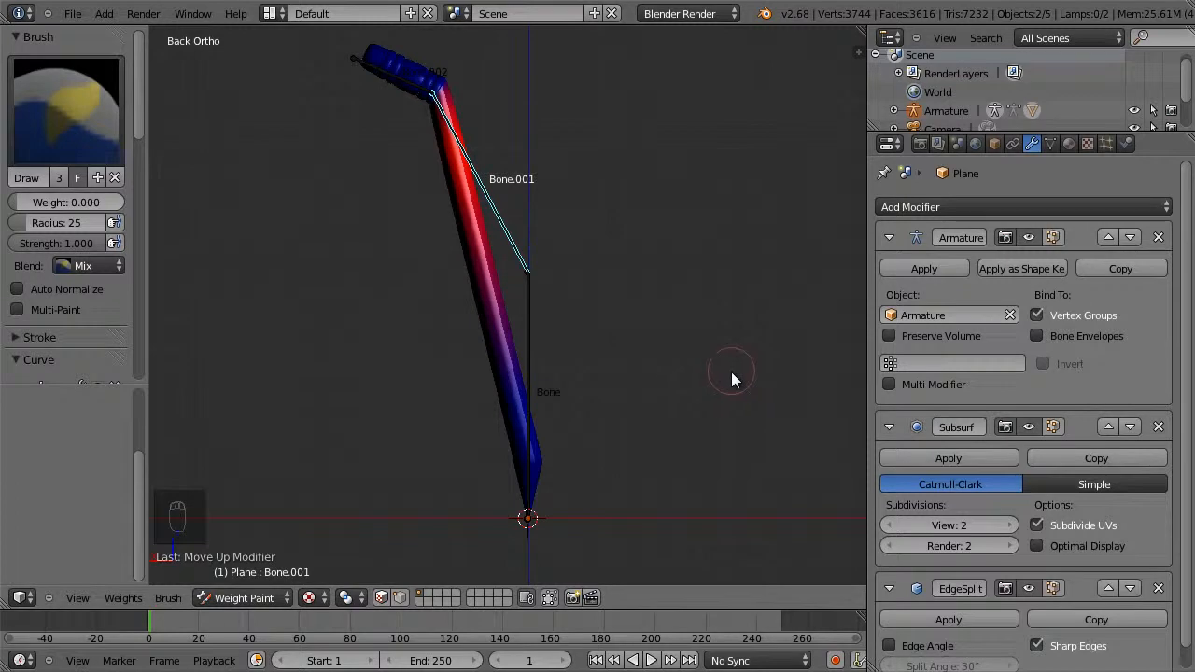
pyautogui.click(889, 335)
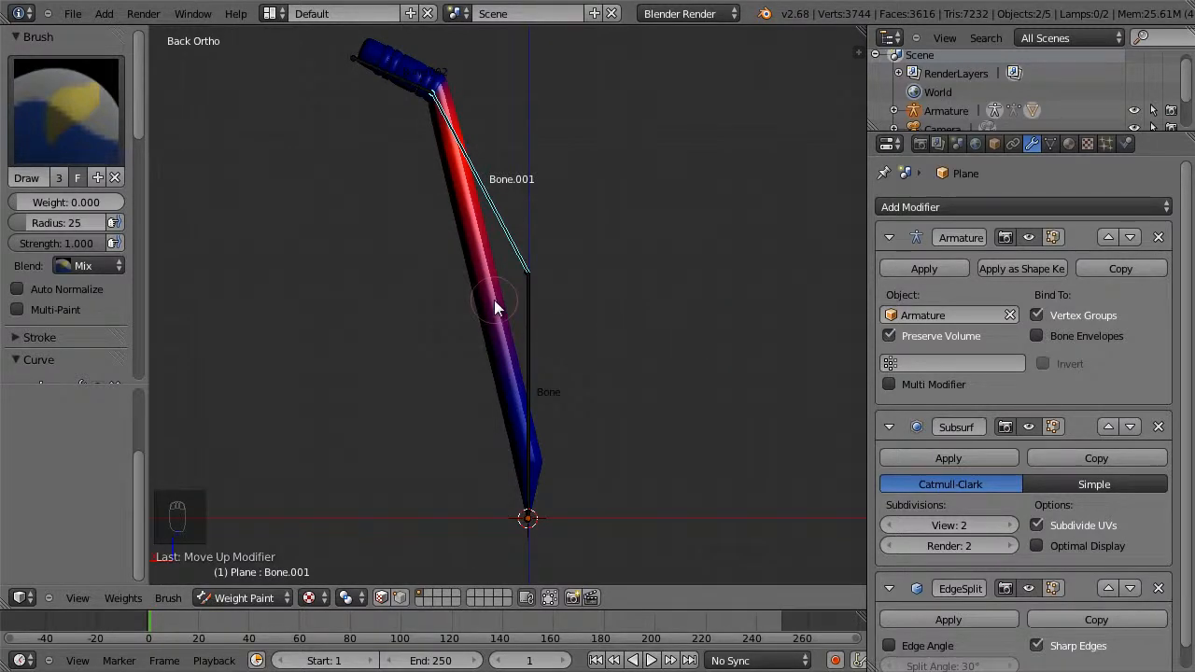
# Add a loop cut around the middle of the pencil's body near the central joint, slid by about -0.058, and return to Weight Paint.
pyautogui.press('Tab')
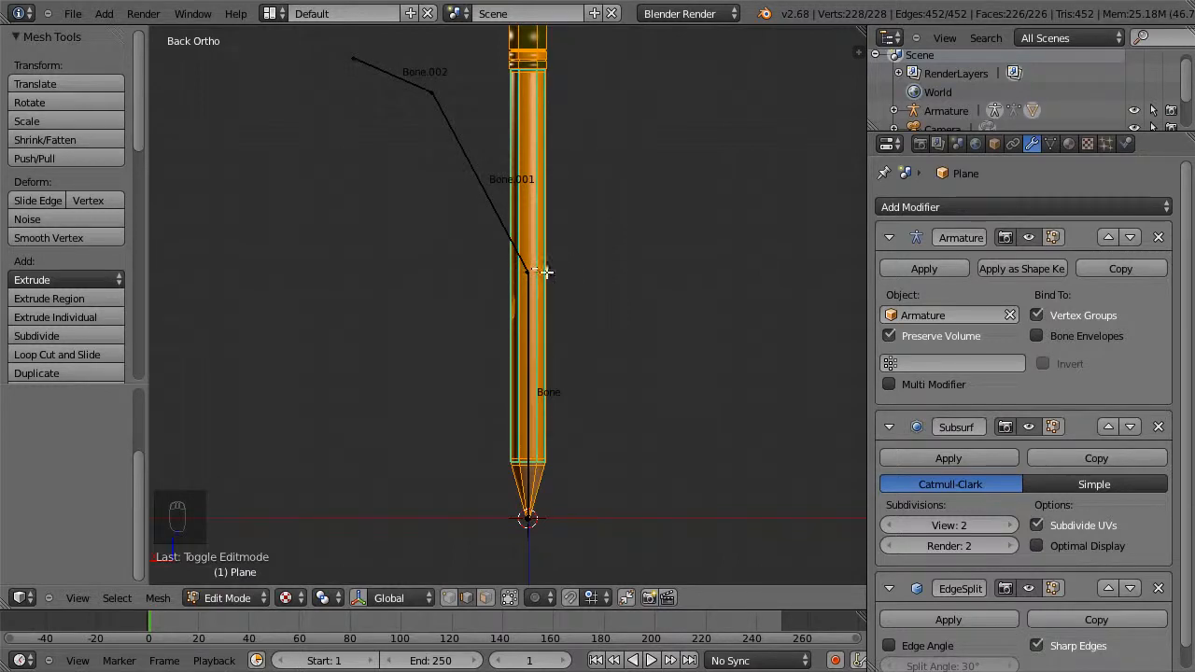
pyautogui.hotkey('ctrl', 'r')
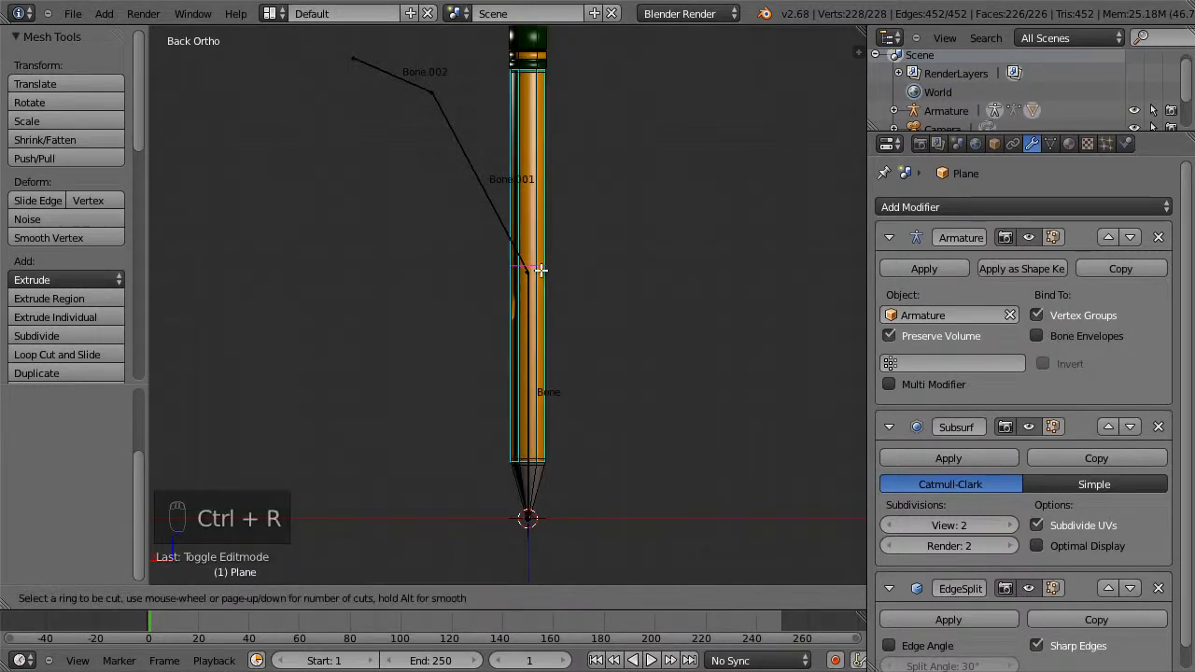
pyautogui.click(540, 270)
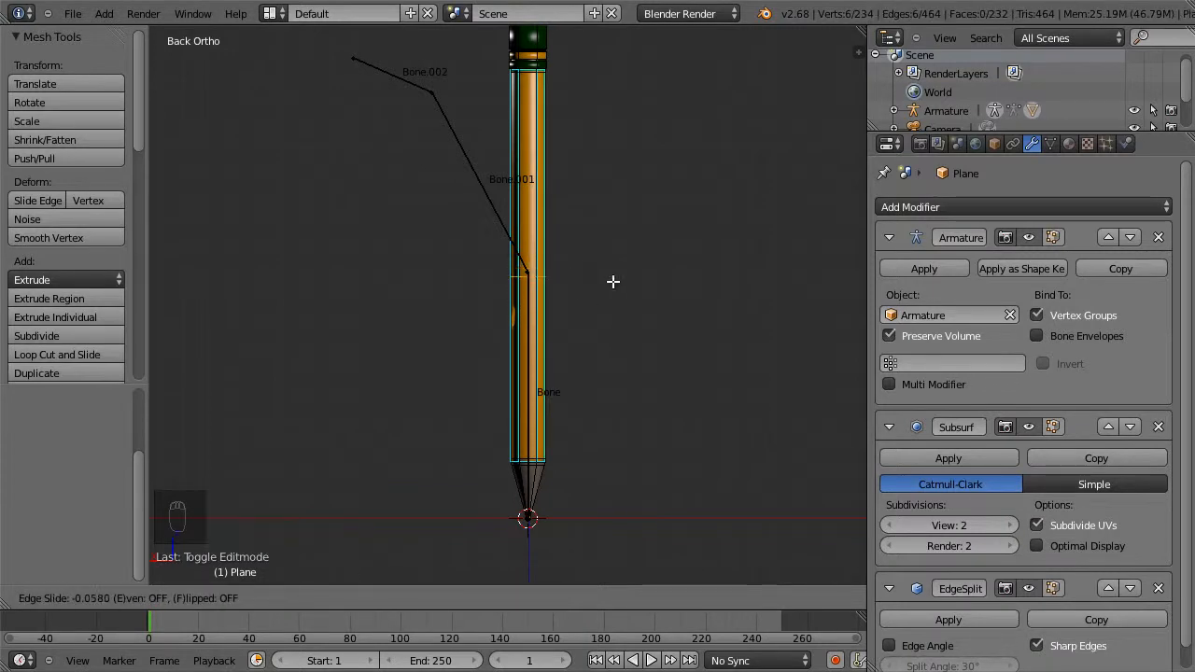
pyautogui.click(612, 281)
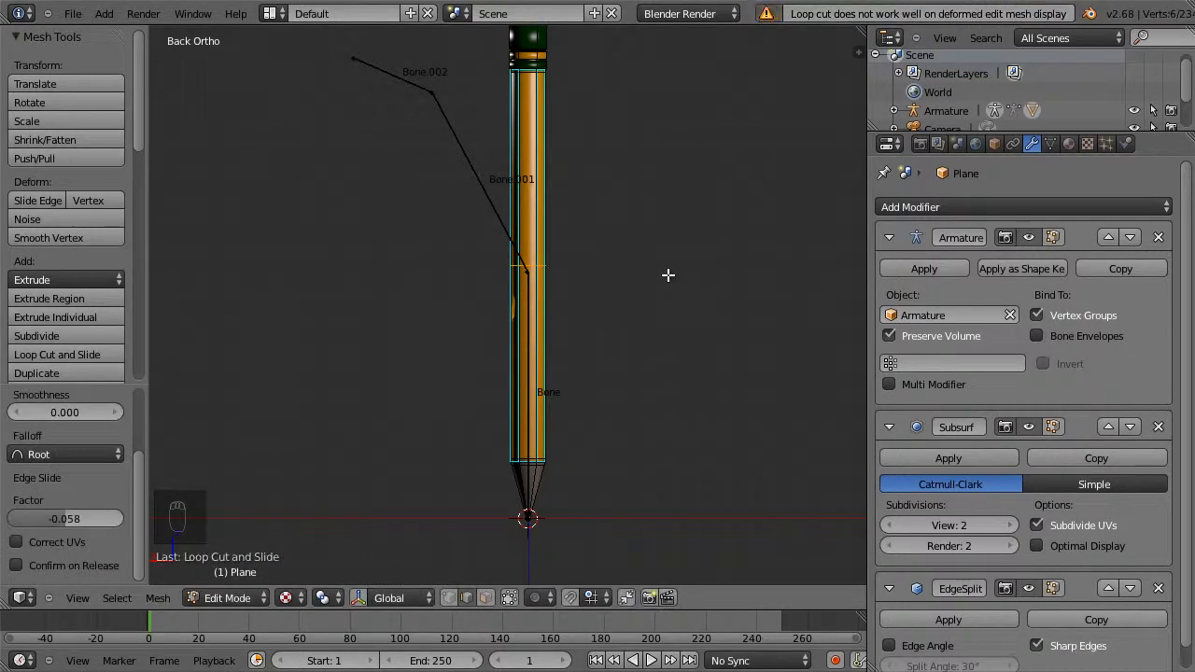
pyautogui.press('Tab')
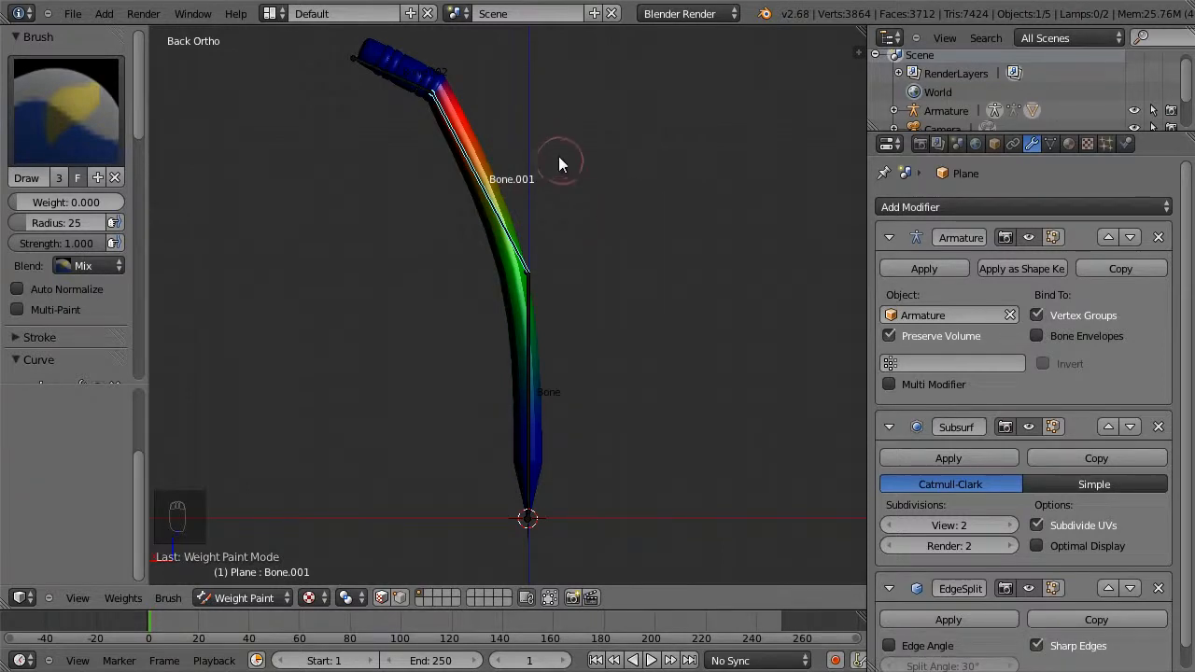
# Rotate Bone.002 clockwise in the back view until the eraser end stands upright.
pyautogui.rightClick(400, 82)
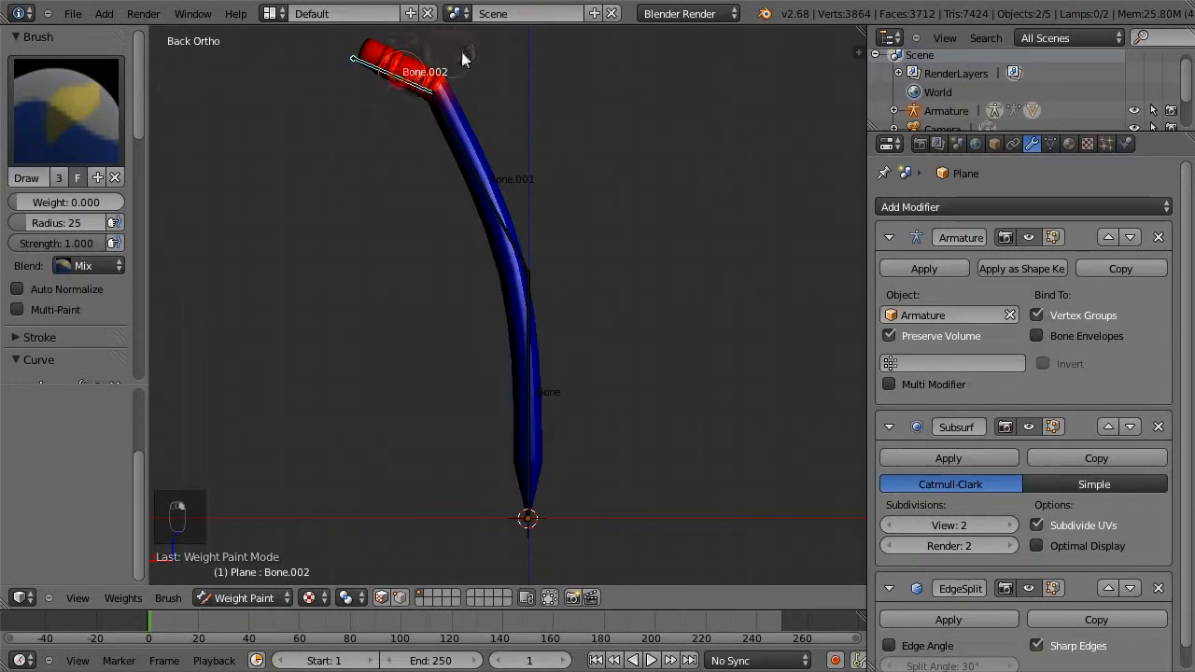
pyautogui.press('r')
pyautogui.click(585, 131)
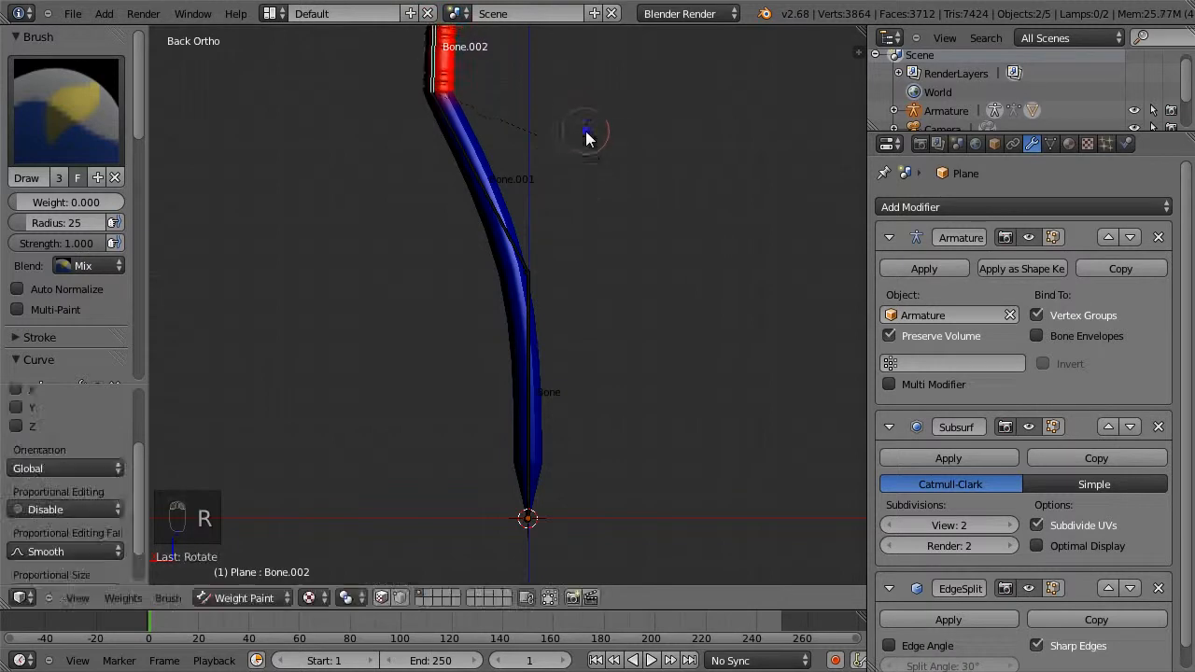
# Paint weight 1.000 for Bone.001 over the pencil's upper body down past the middle joint from the back.
pyautogui.rightClick(479, 180)
pyautogui.click(458, 170)
pyautogui.click(534, 267)
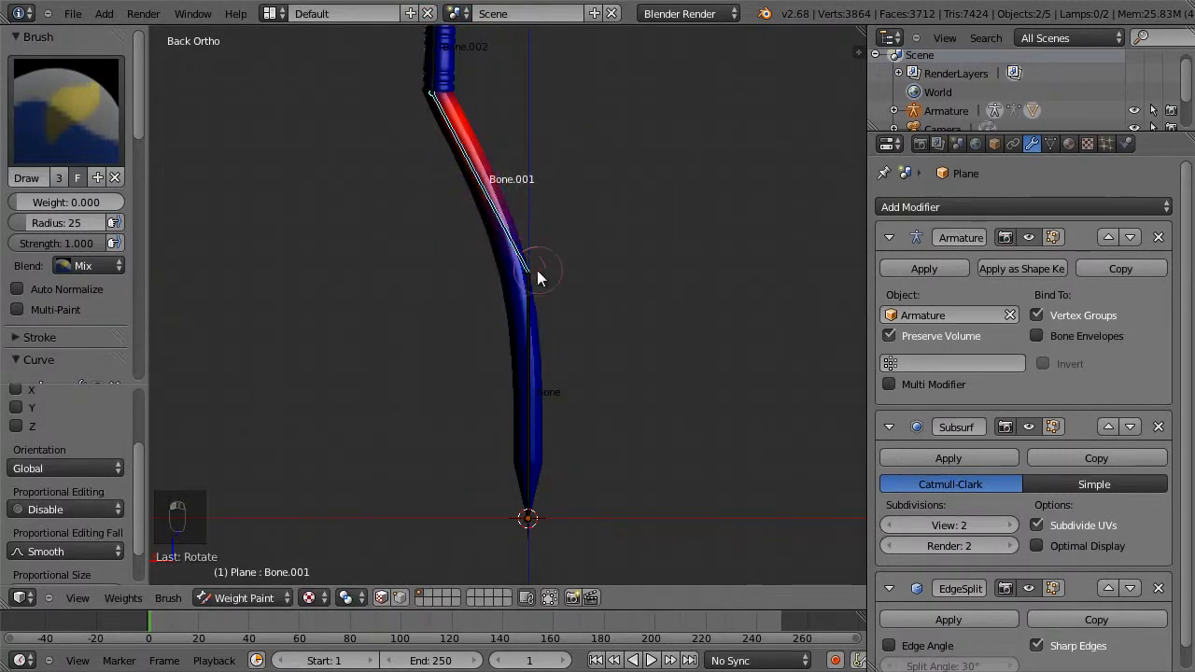
pyautogui.moveTo(28, 203); pyautogui.dragTo(123, 204)
pyautogui.moveTo(508, 271)
pyautogui.mouseDown()
pyautogui.moveTo(544, 235)
pyautogui.moveTo(458, 117)
pyautogui.moveTo(546, 205)
pyautogui.mouseUp()
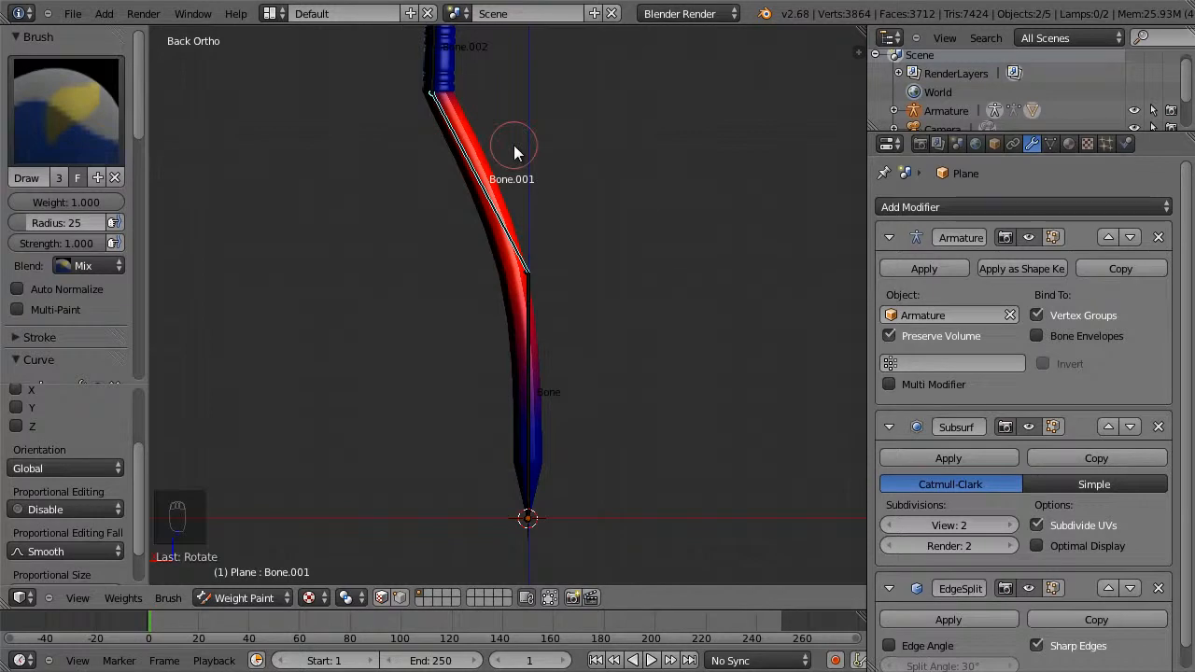
# Paint weight 1.000 for Bone over the pencil's tip and lower body from the front.
pyautogui.press('ctrl+KP_1')
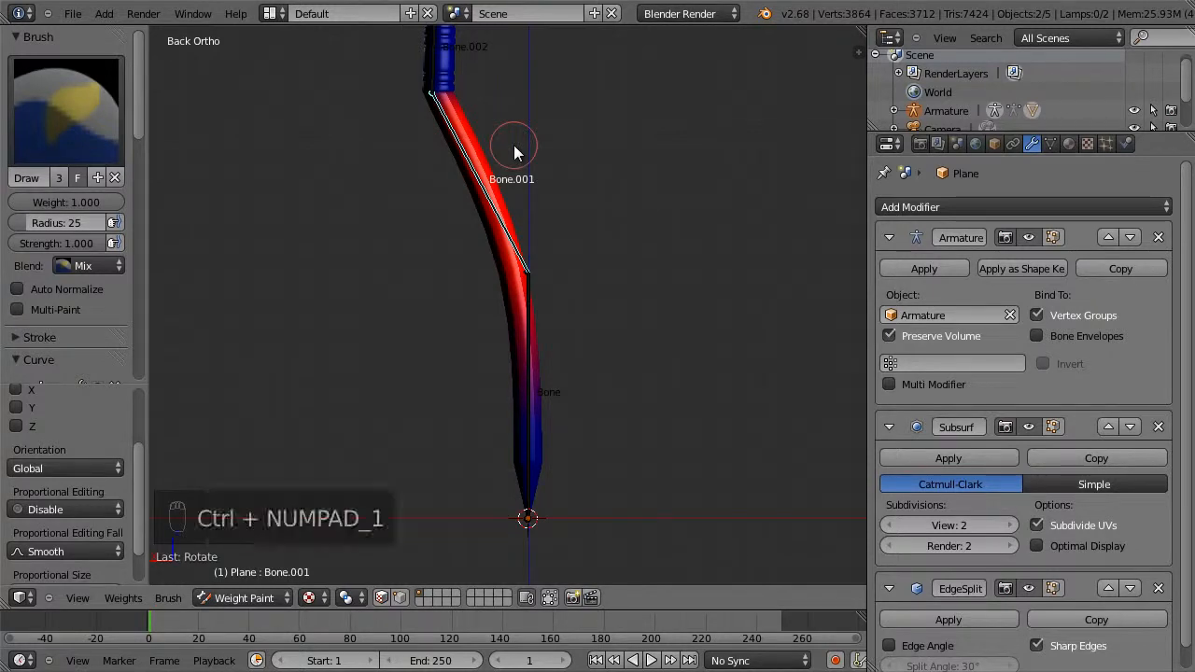
pyautogui.press('KP_1')
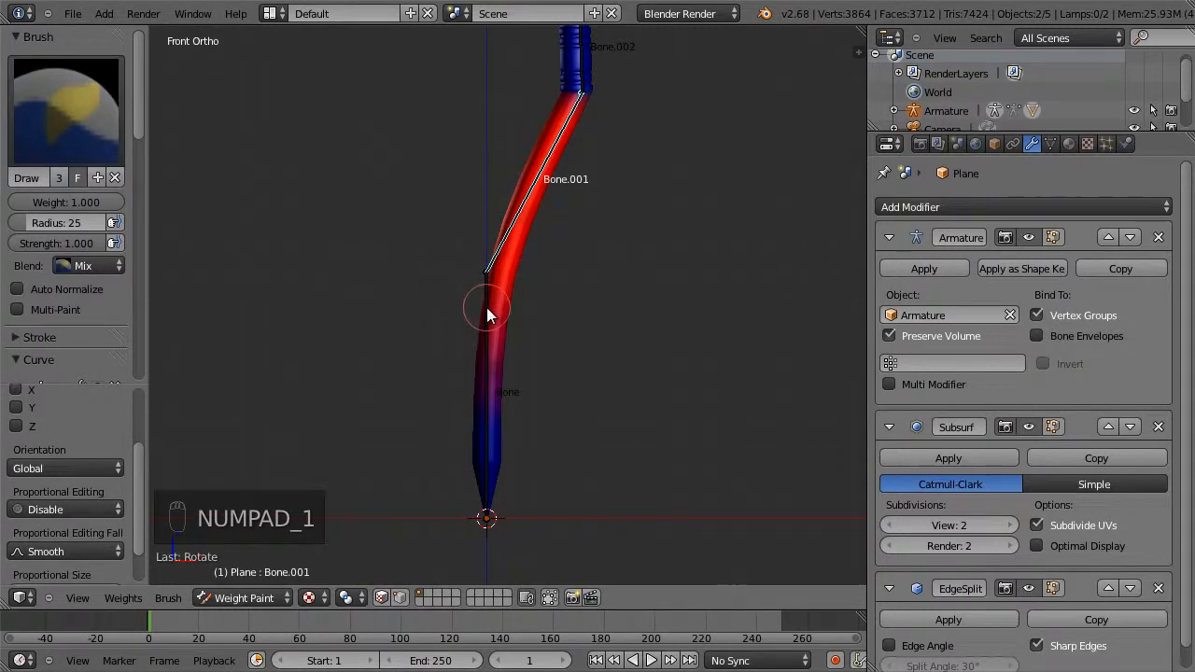
pyautogui.rightClick(476, 450)
pyautogui.moveTo(480, 515)
pyautogui.mouseDown()
pyautogui.moveTo(489, 475)
pyautogui.moveTo(457, 459)
pyautogui.mouseUp()
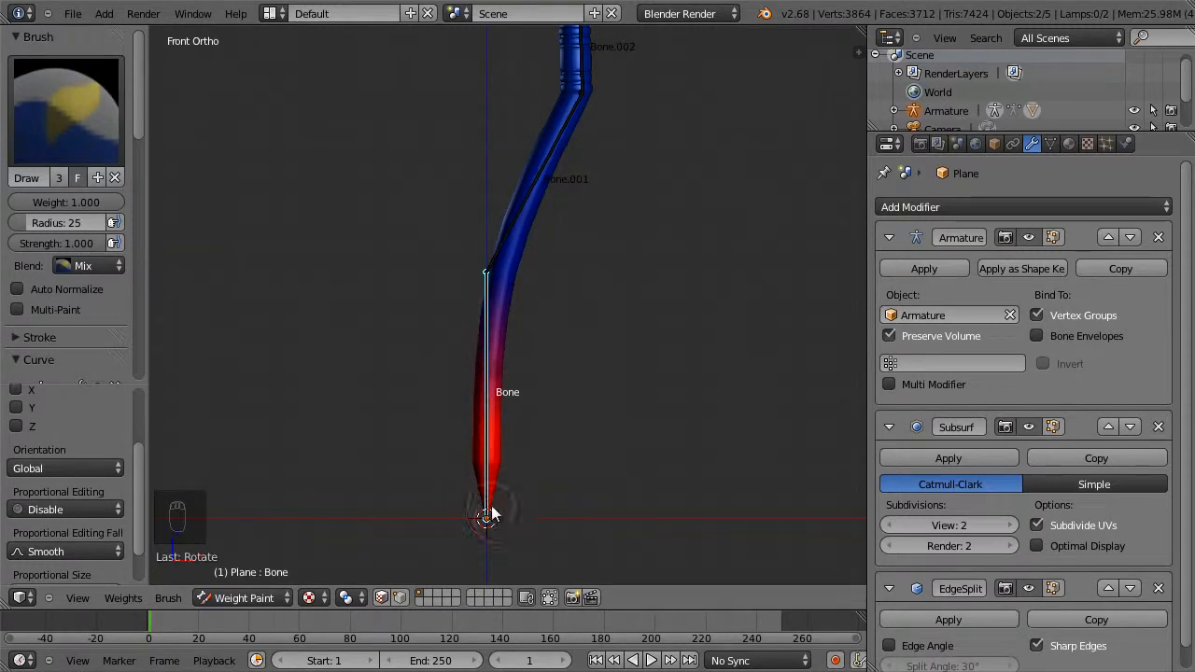
# Try rotating Bone clockwise in the back view to test how the lower body bends.
pyautogui.press('KP_1')
pyautogui.press('ctrl+KP_1')
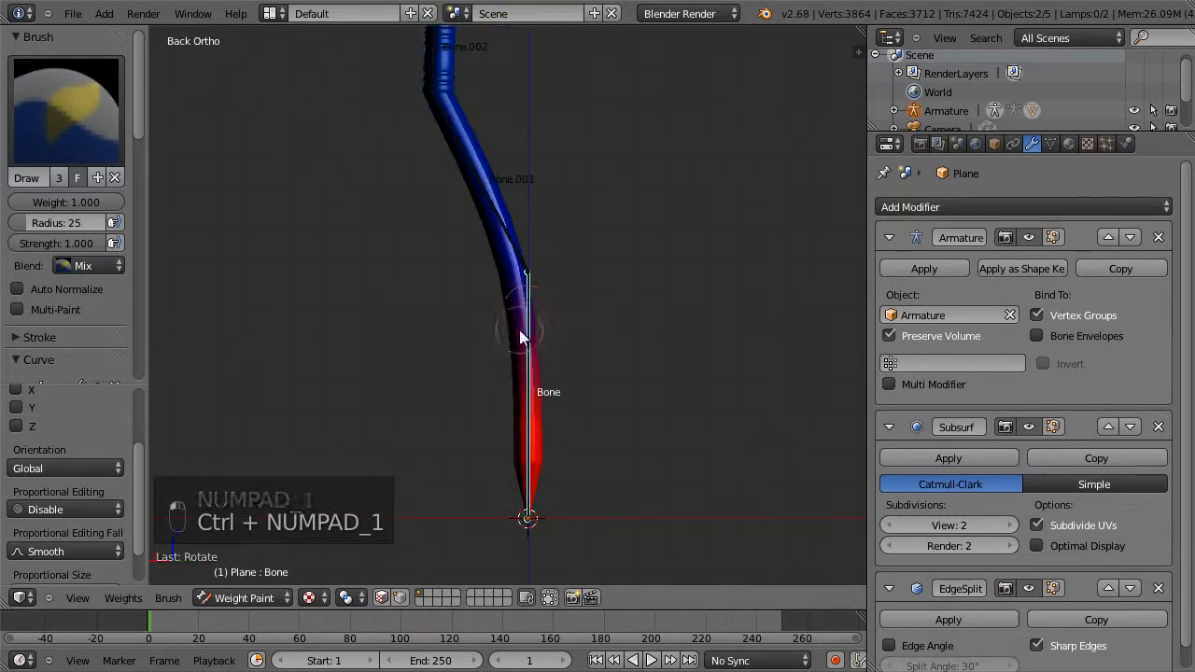
pyautogui.press('r')
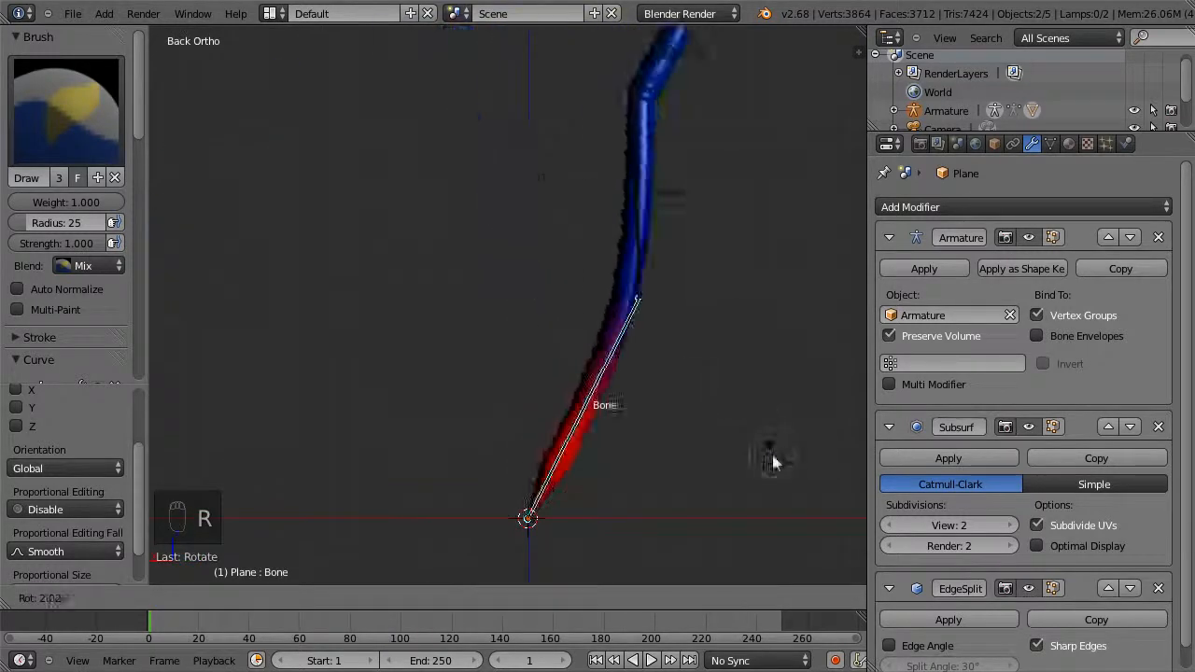
pyautogui.click(748, 422)
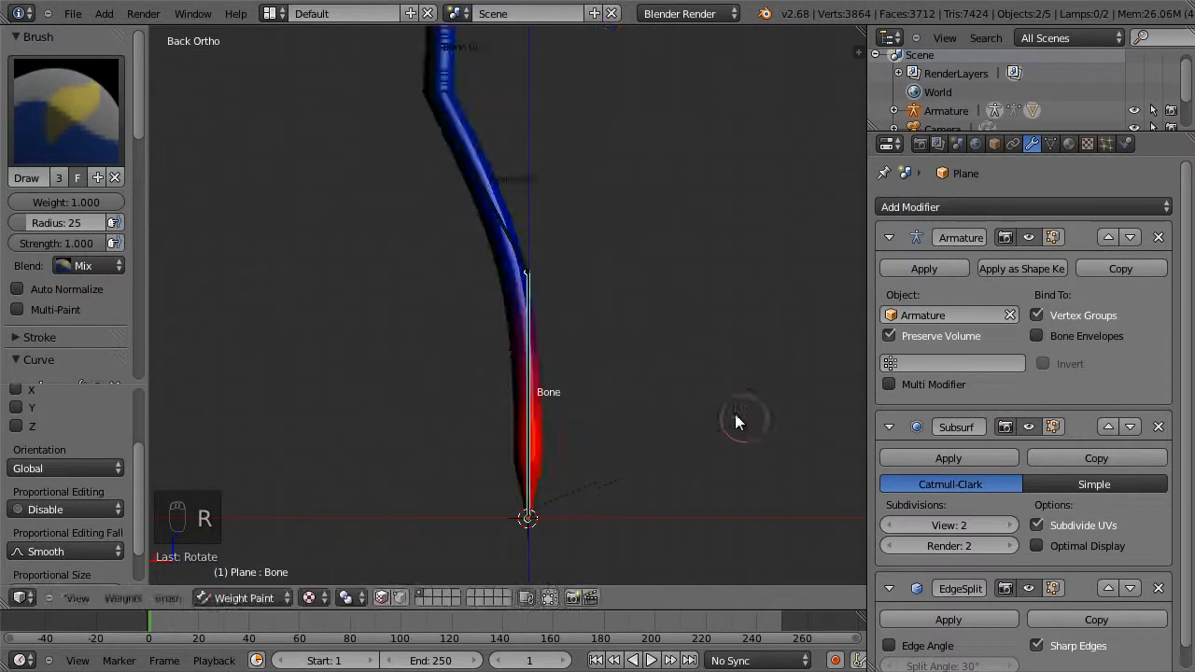
# Rotate Bone.001 clockwise in the back view to bend the pencil's upper half the other way, and select Bone.002.
pyautogui.rightClick(496, 217)
pyautogui.press('r')
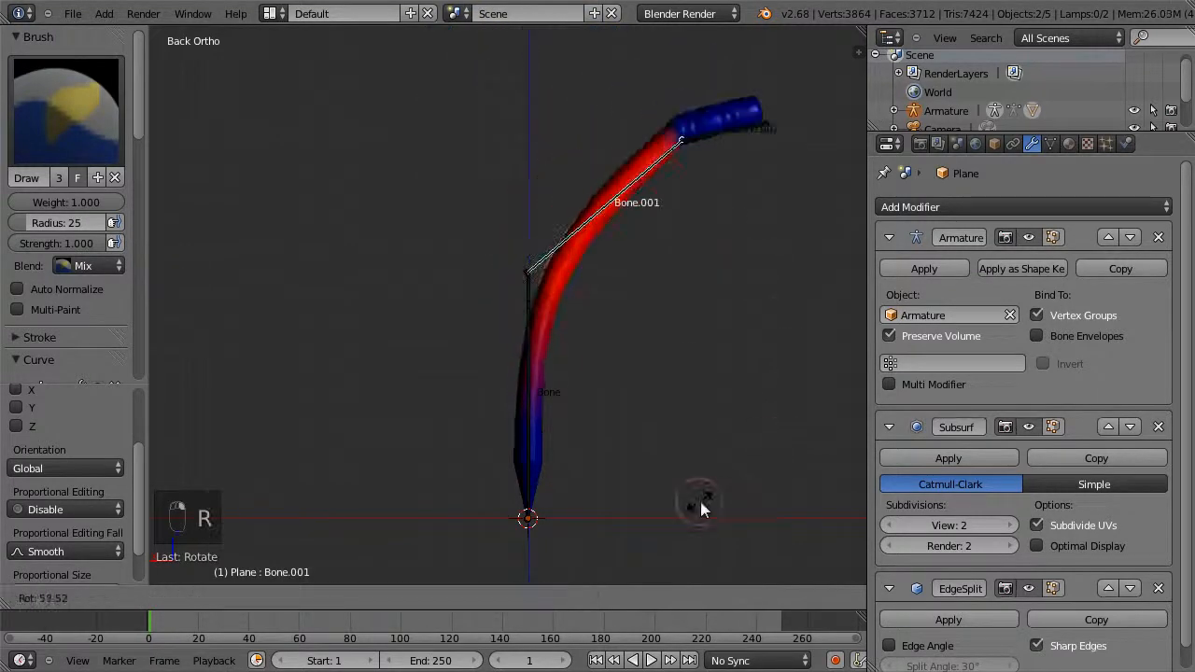
pyautogui.click(705, 427)
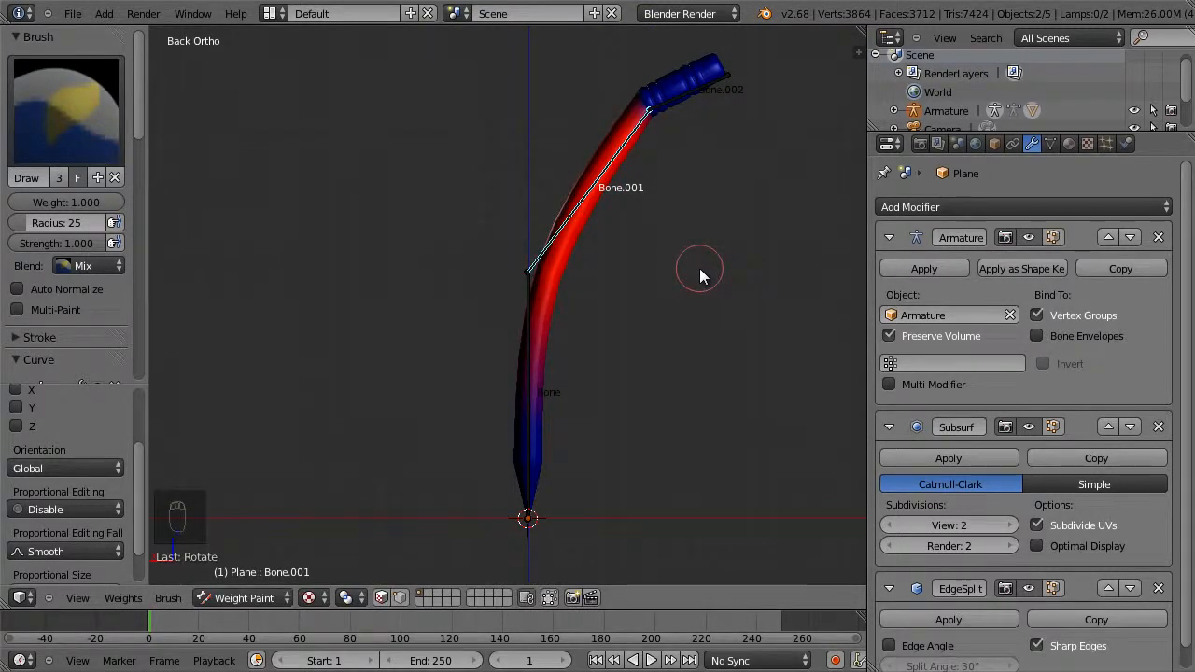
pyautogui.rightClick(680, 100)
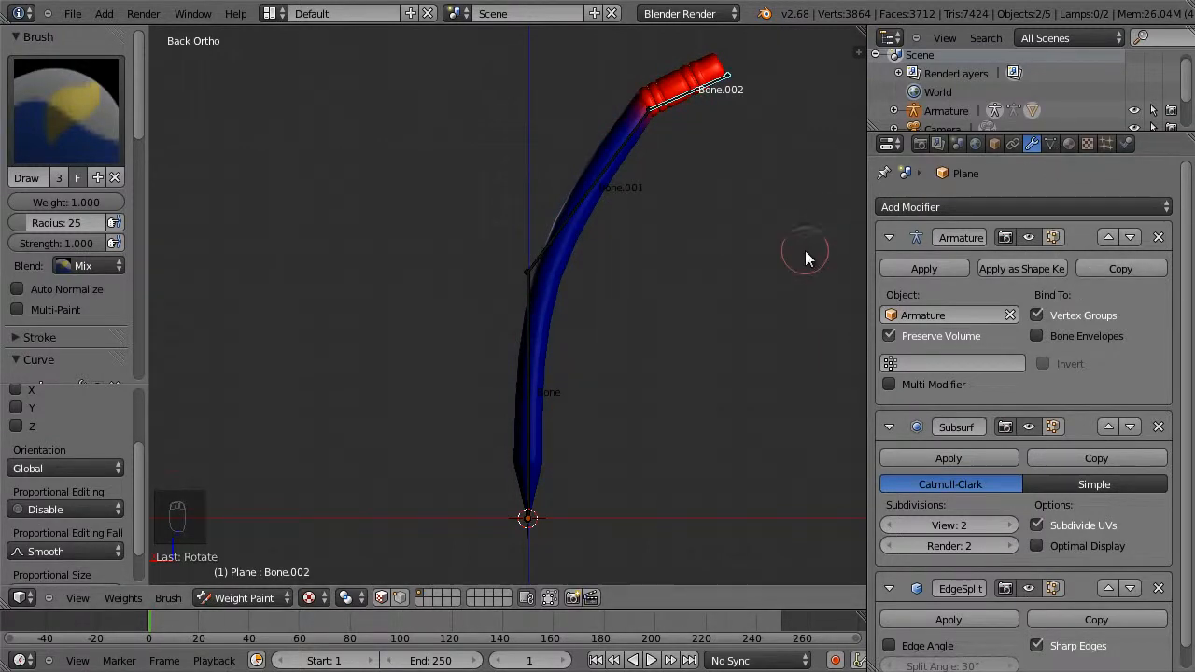
# Rename the pencil object as plane.
pyautogui.press('n')
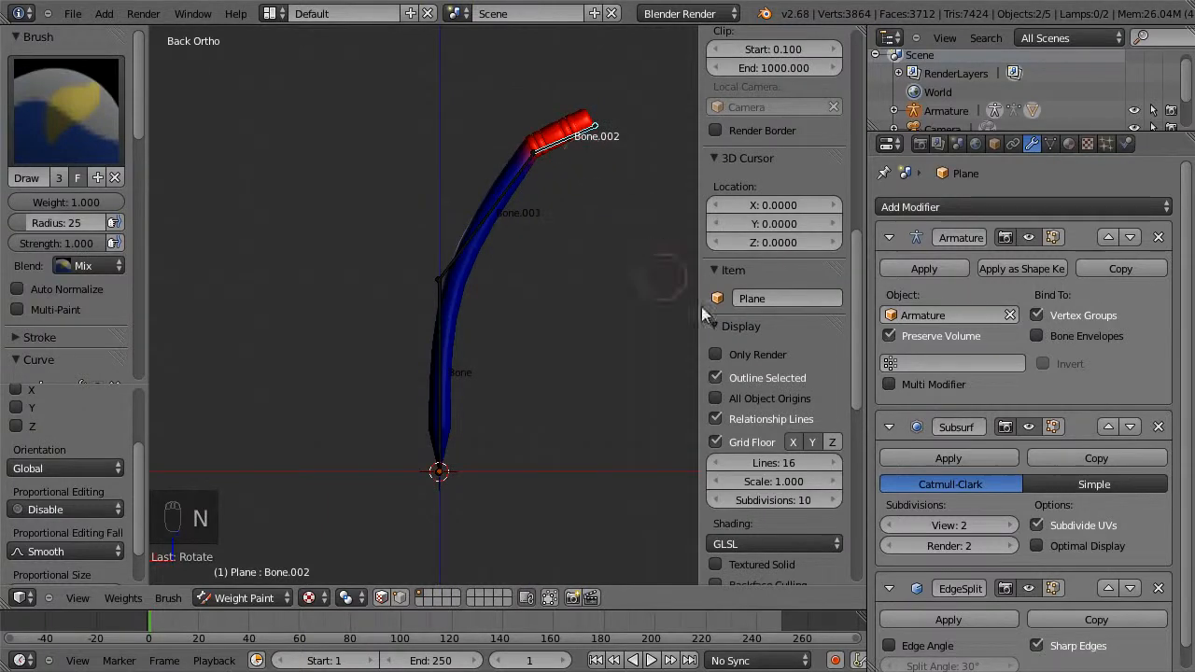
pyautogui.scroll(-6, 741, 298)
pyautogui.scroll(-8, 741, 298)
pyautogui.scroll(10, 741, 296)
pyautogui.scroll(12, 742, 293)
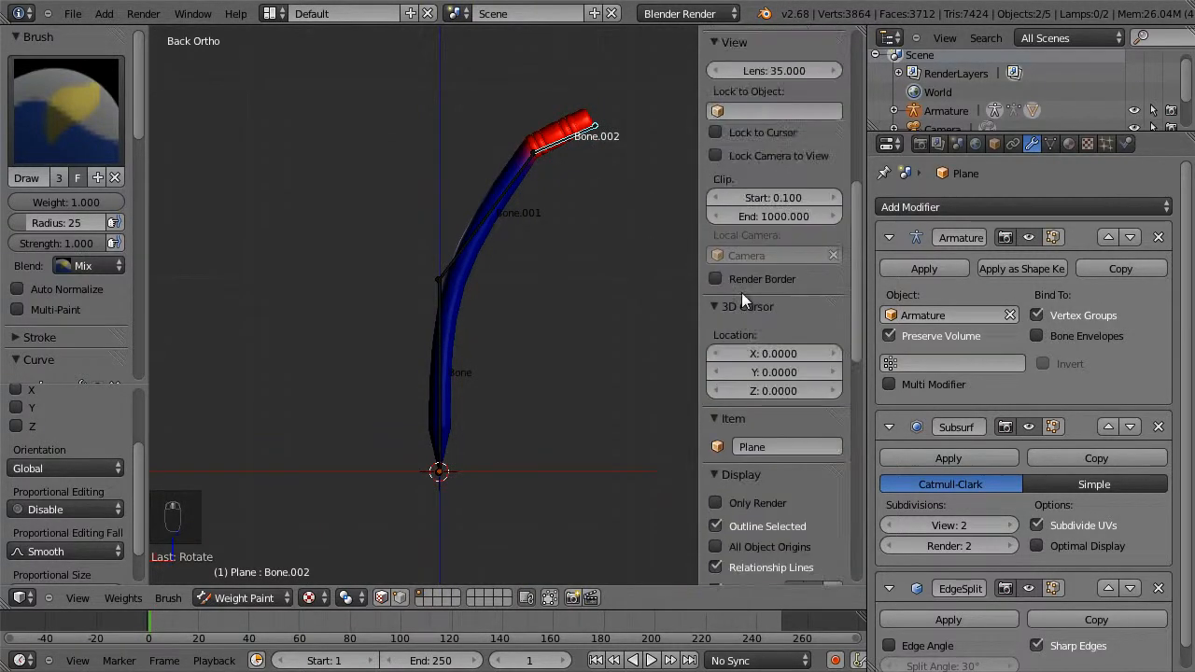
pyautogui.scroll(8, 741, 292)
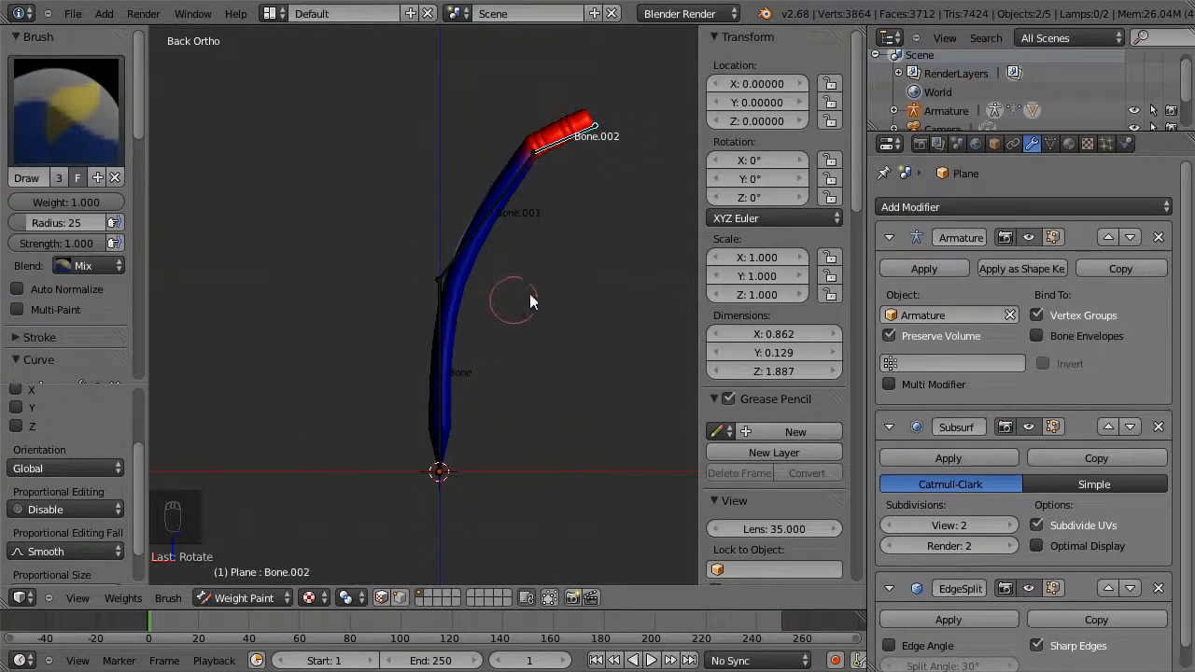
pyautogui.scroll(-12, 740, 364)
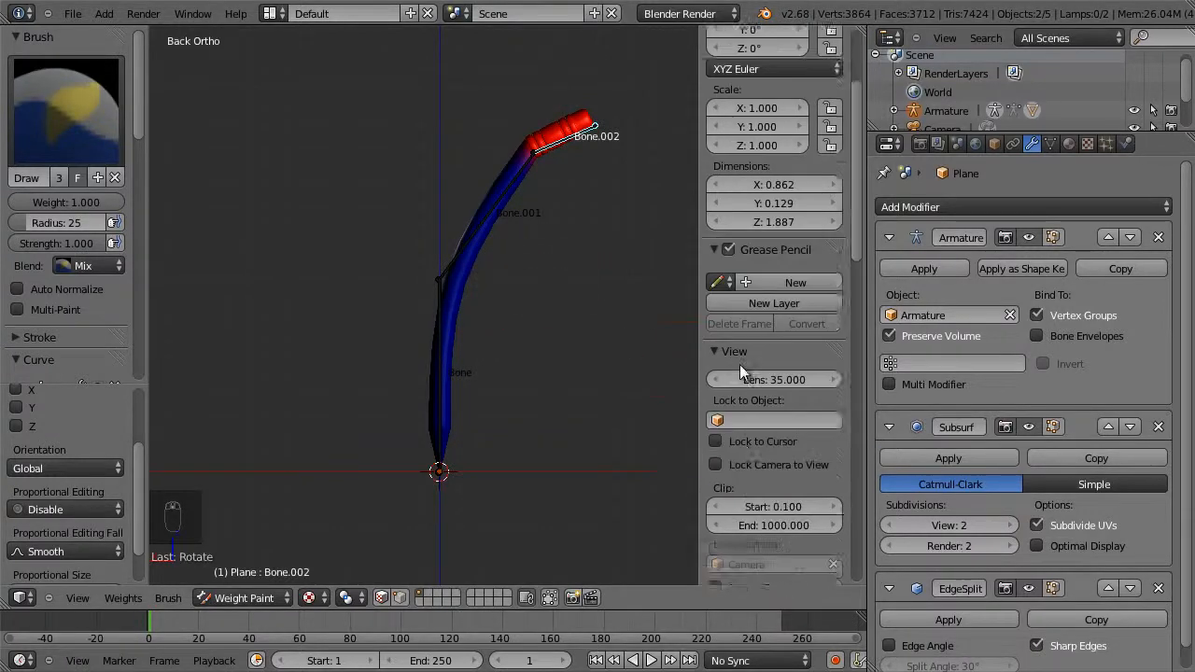
pyautogui.click(754, 343)
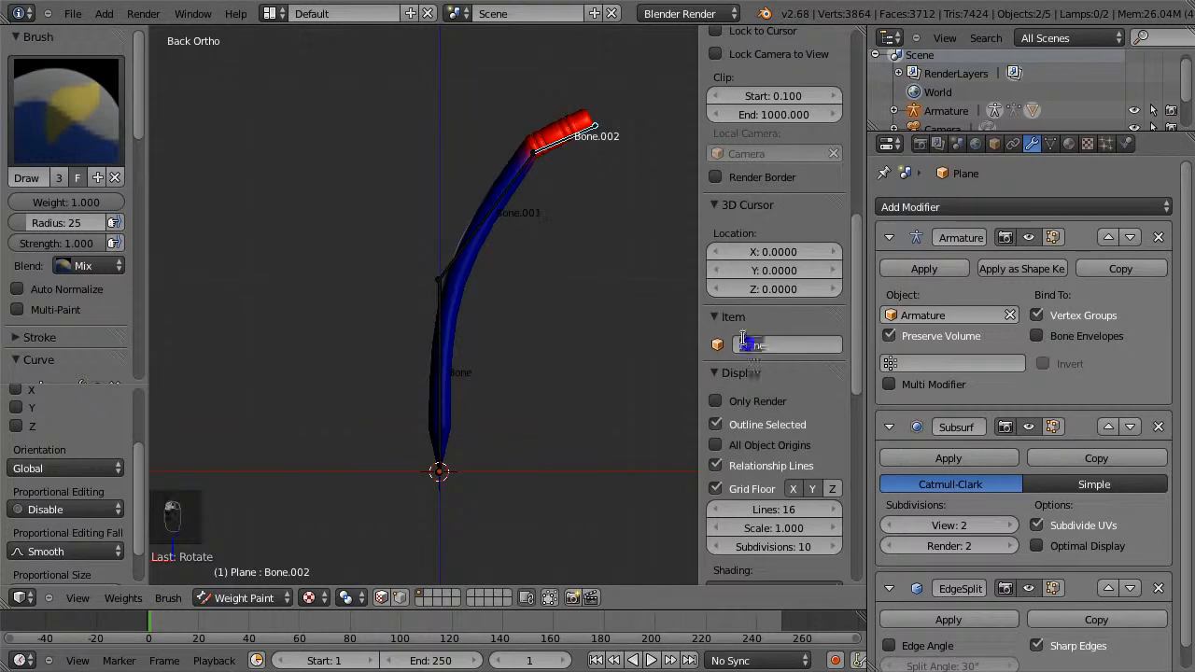
pyautogui.write('plane')
pyautogui.press('Return')
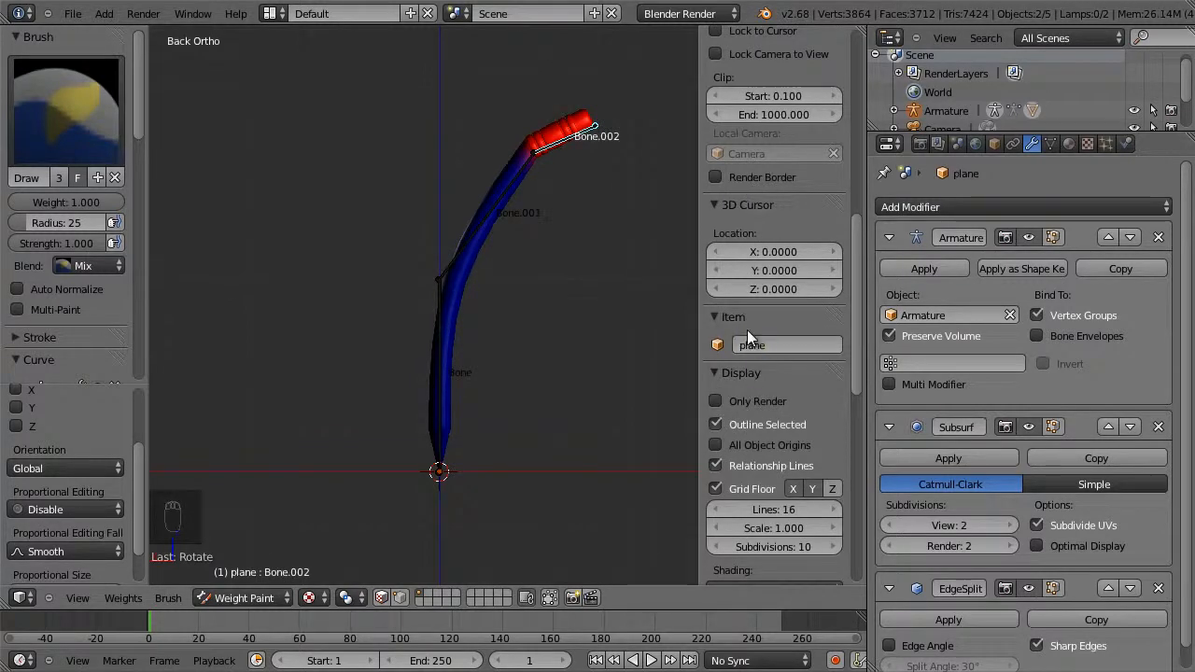
# Return the pencil to Object Mode and select the armature's Bone.001 for posing.
pyautogui.press('Tab')
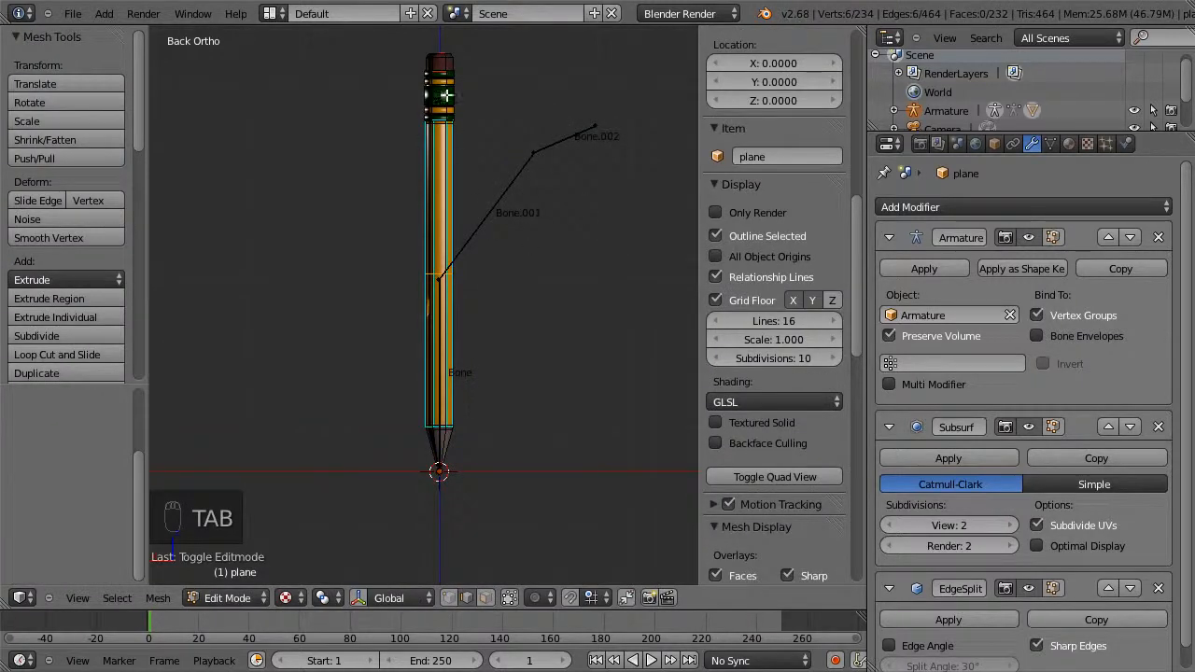
pyautogui.press('Tab')
pyautogui.click(272, 598)
pyautogui.click(272, 579)
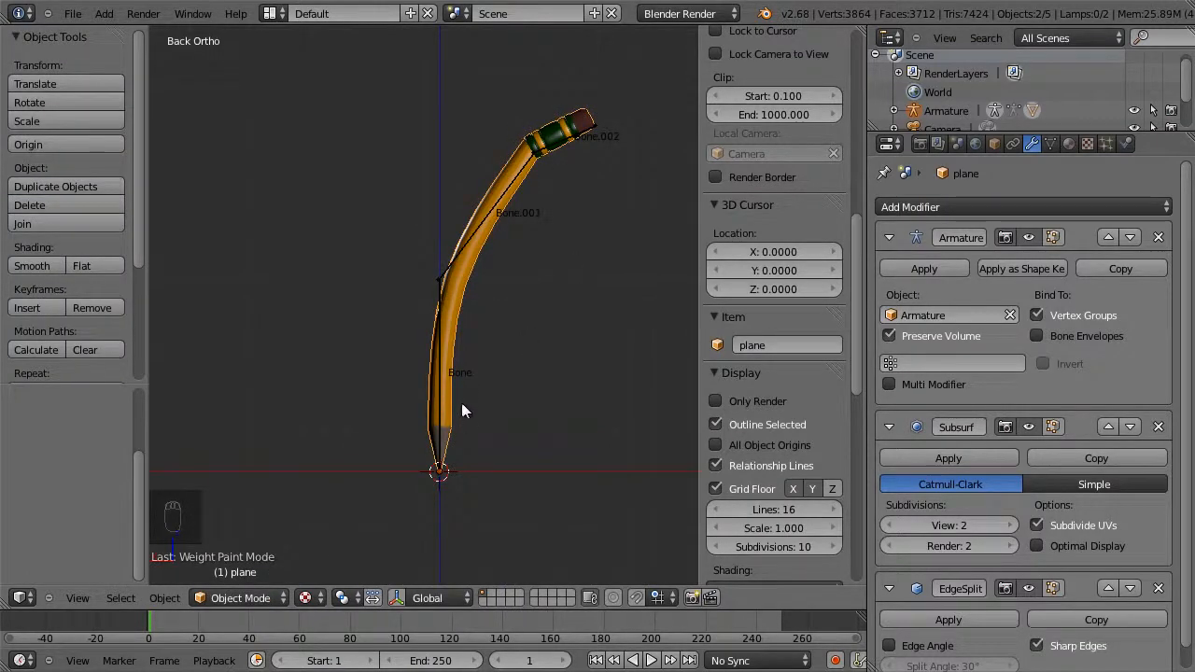
pyautogui.rightClick(472, 244)
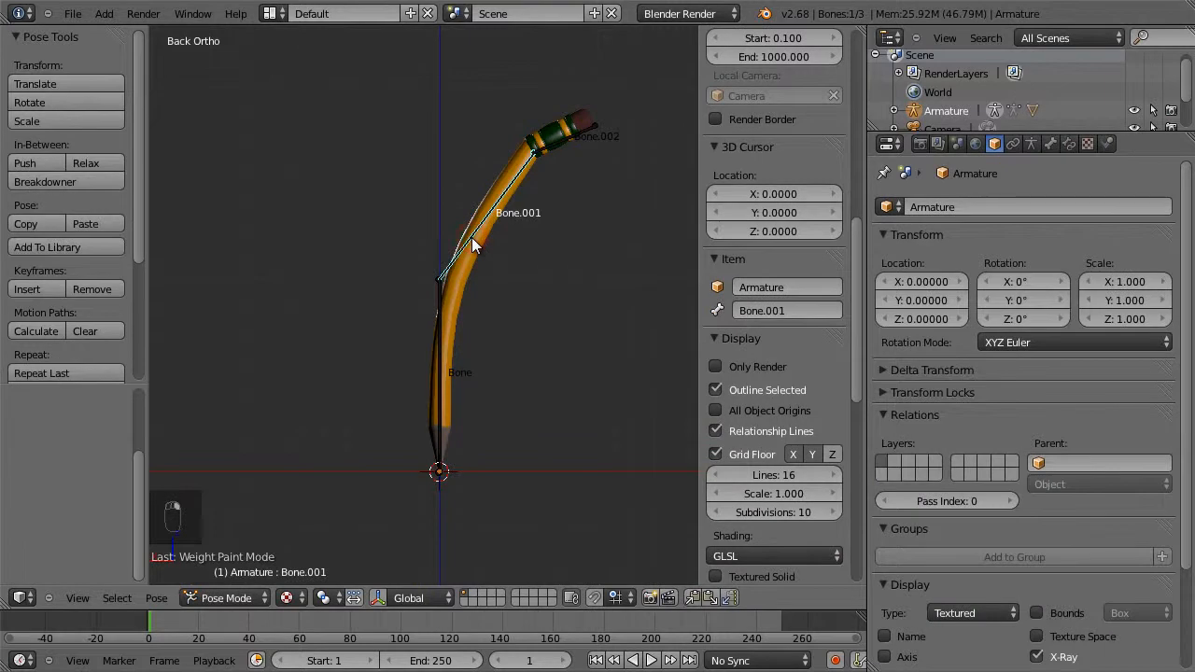
# Rename the armature's top bone, Bone.002, as eraser.
pyautogui.click(1050, 140)
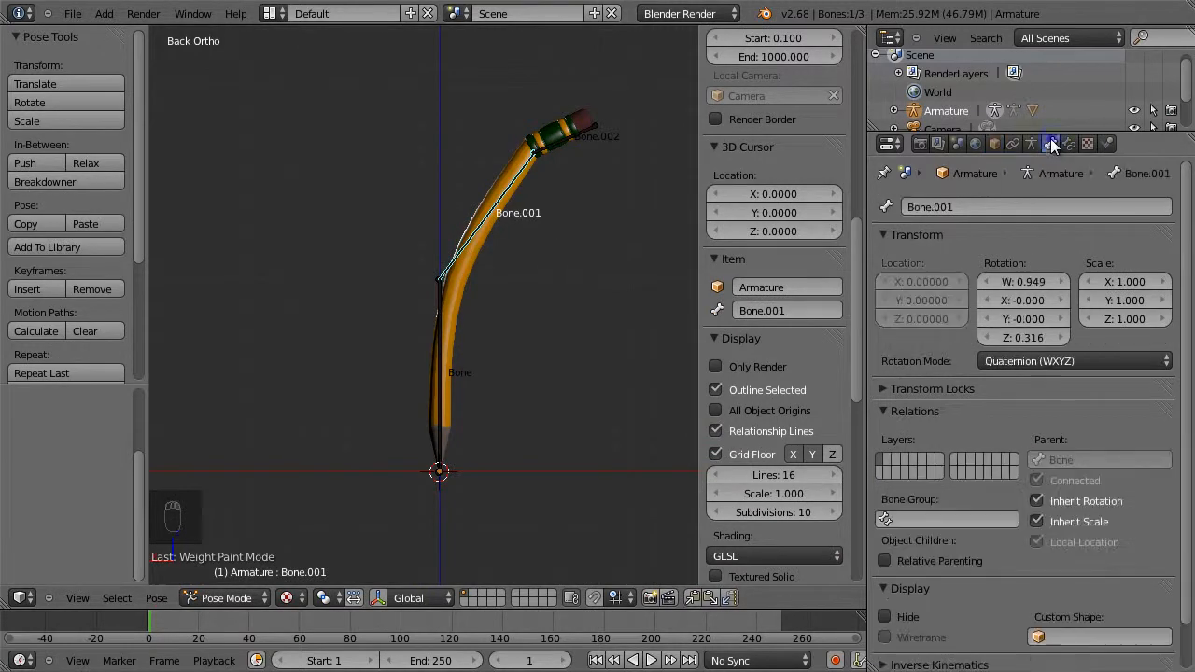
pyautogui.rightClick(567, 143)
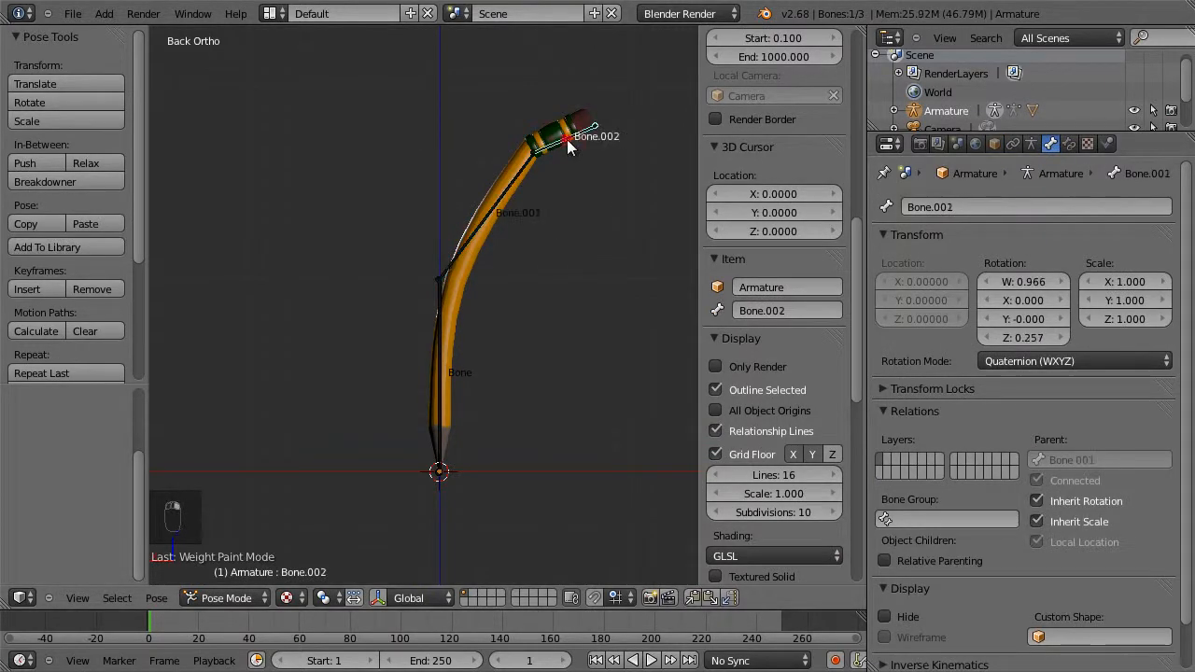
pyautogui.click(969, 203)
pyautogui.press('BackSpace')
pyautogui.write('eraser')
pyautogui.press('Return')
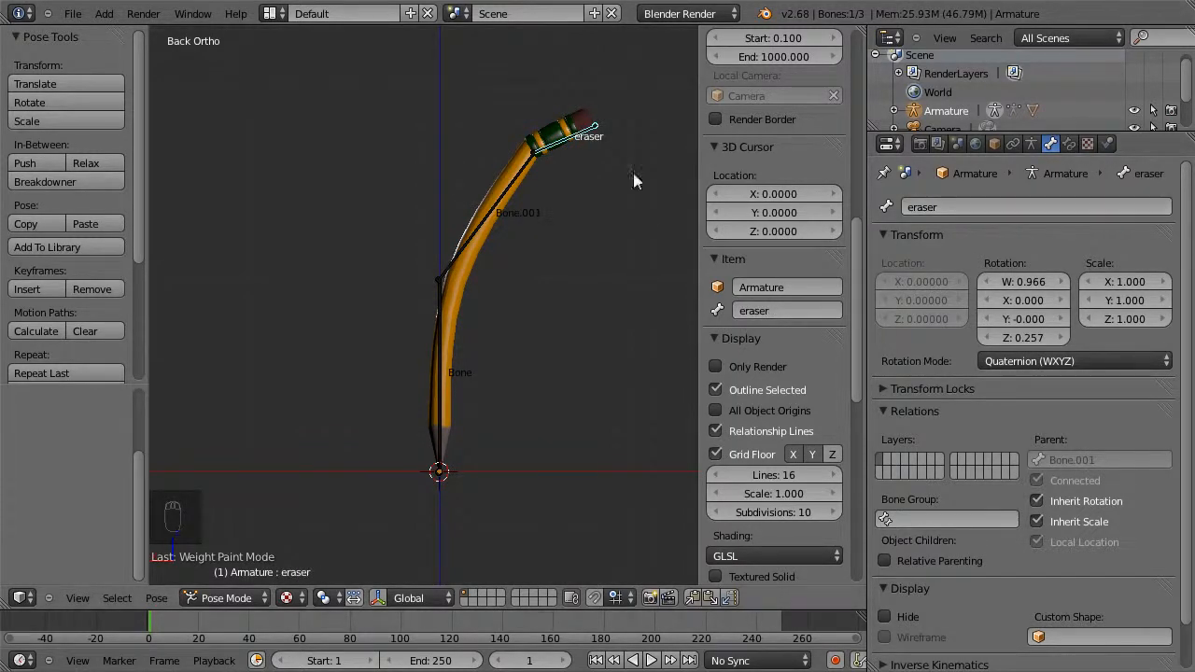
# Rename the armature's middle bone, Bone.001, as middle.
pyautogui.rightClick(507, 195)
pyautogui.click(964, 206)
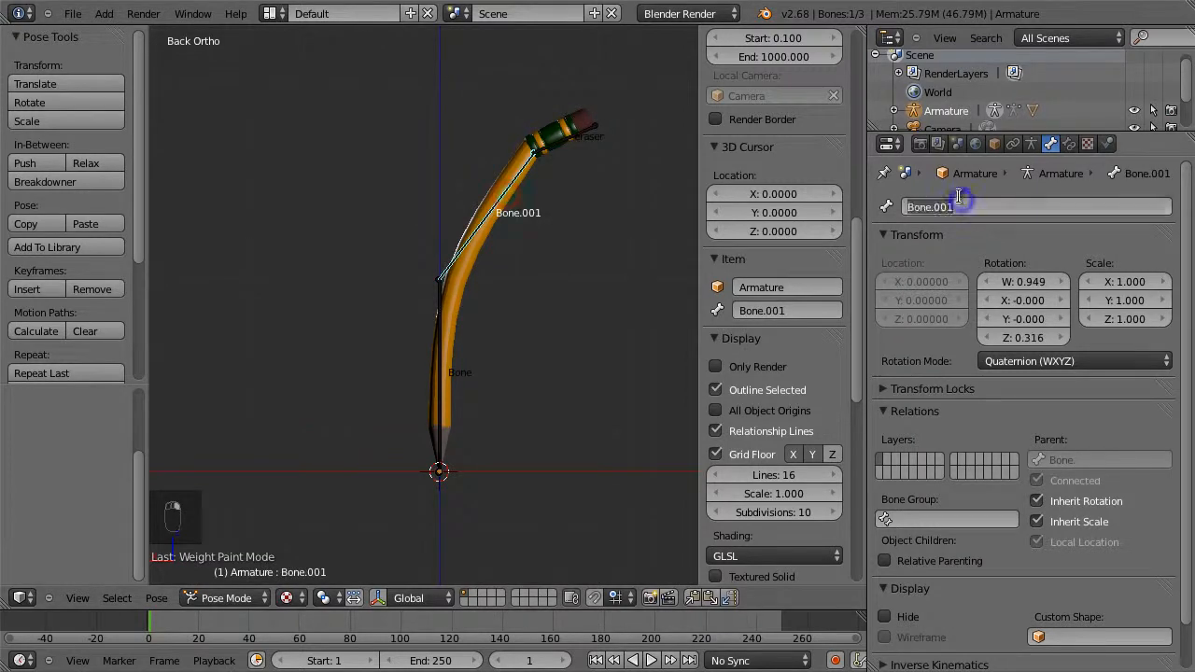
pyautogui.write('middle')
pyautogui.press('Return')
# Rename the armature's lowest bone, Bone, as lead.
pyautogui.rightClick(435, 362)
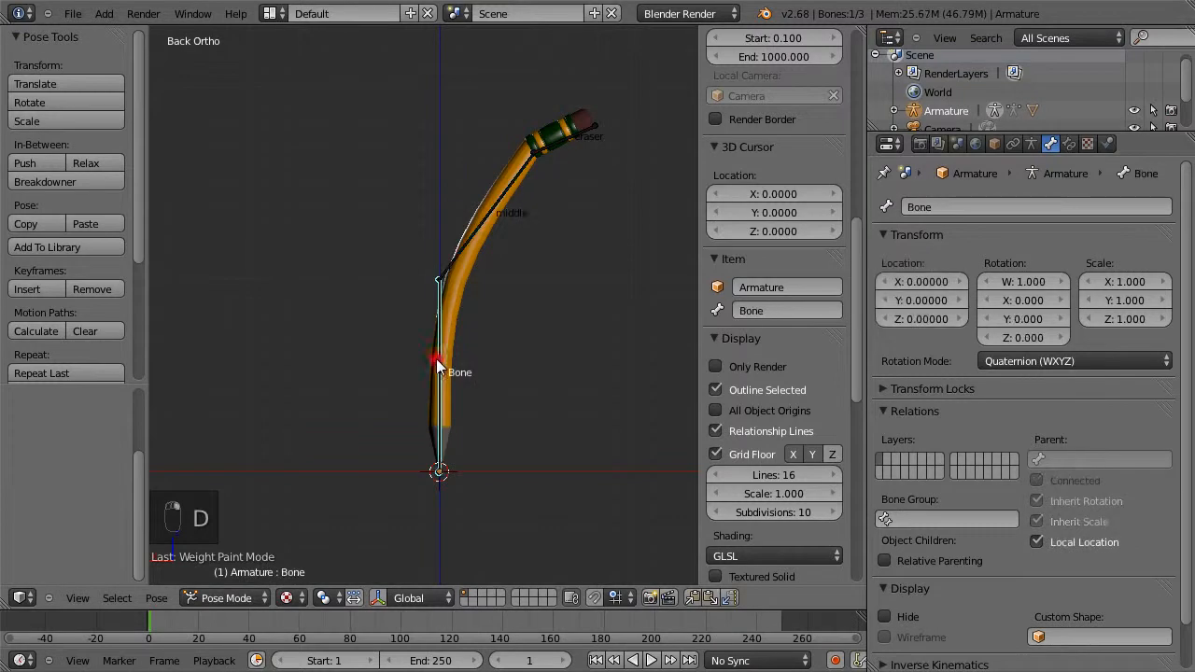
pyautogui.click(965, 206)
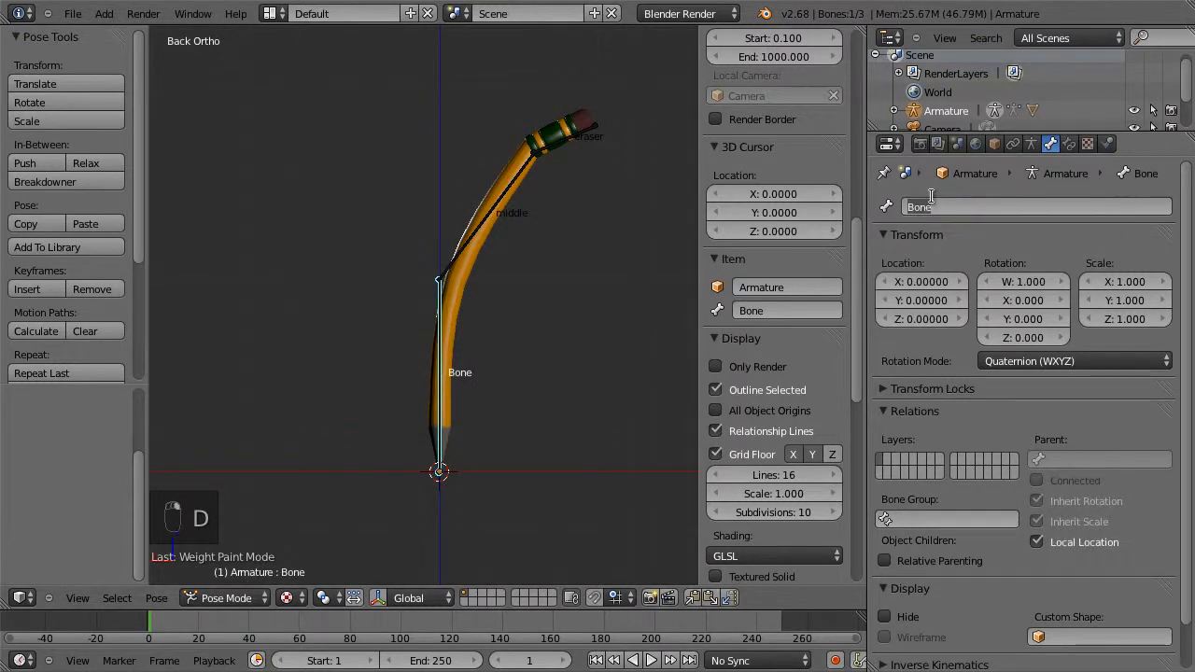
pyautogui.write('lead')
pyautogui.press('Return')
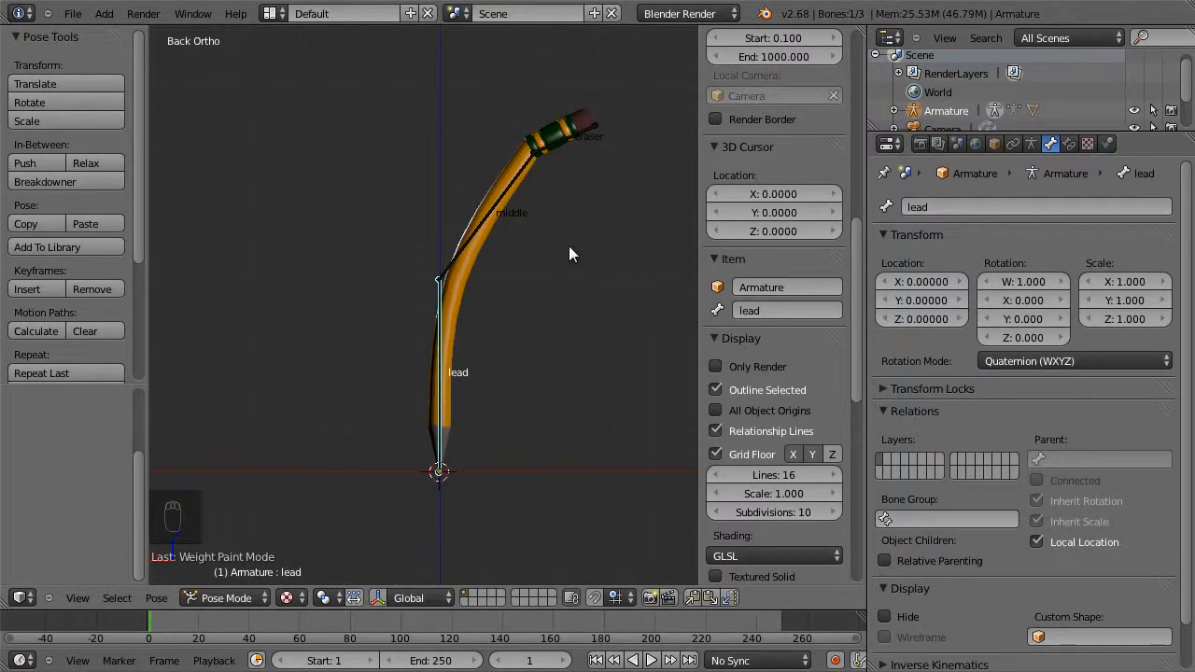
# Try rotating the eraser bone further clockwise in the back view to test how the pencil's end bends.
pyautogui.rightClick(565, 142)
pyautogui.press('r')
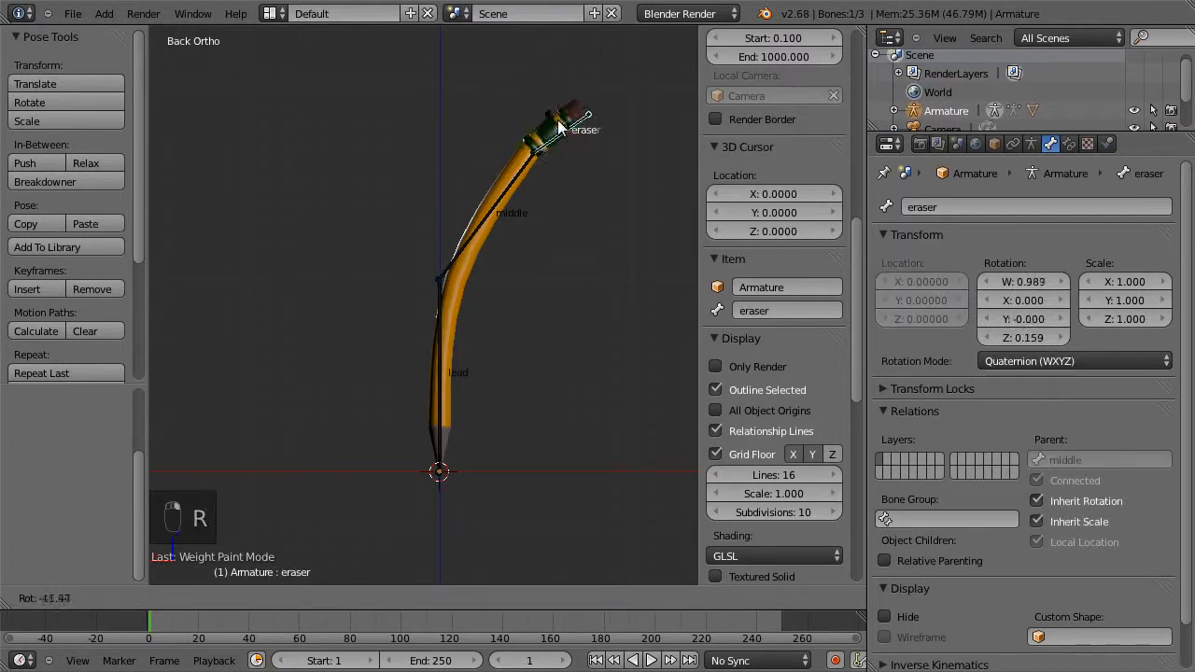
pyautogui.click(578, 153)
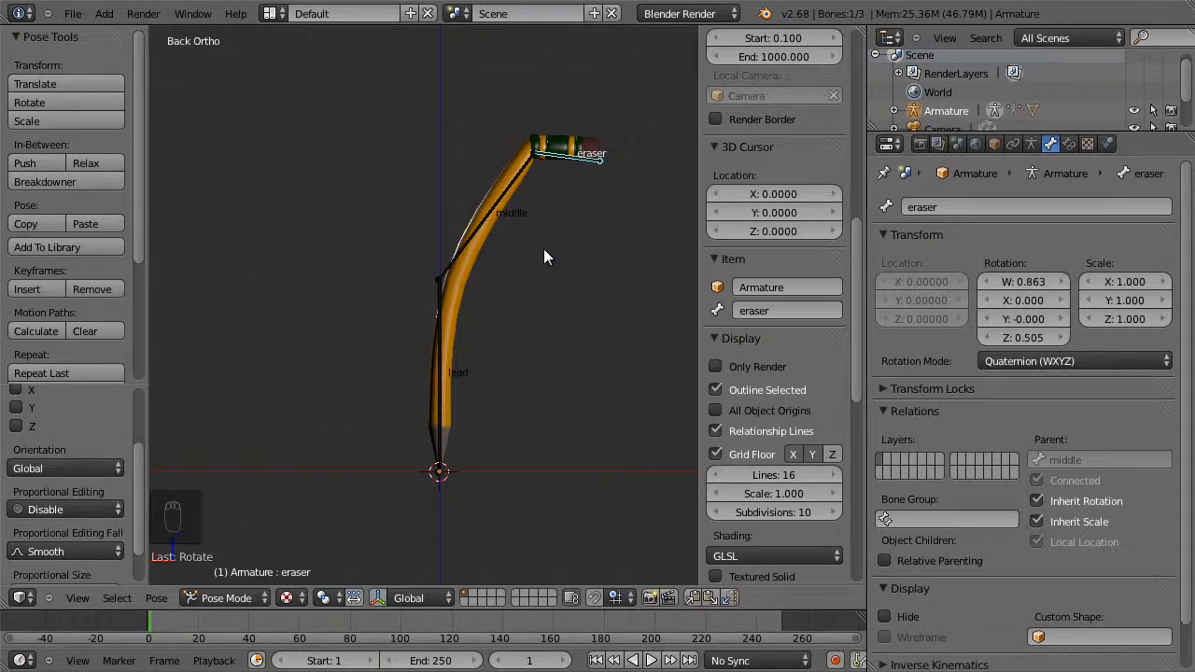
# Clear the pose rotation of all three bones to straighten the pencil.
pyautogui.press('a')
pyautogui.press('a')
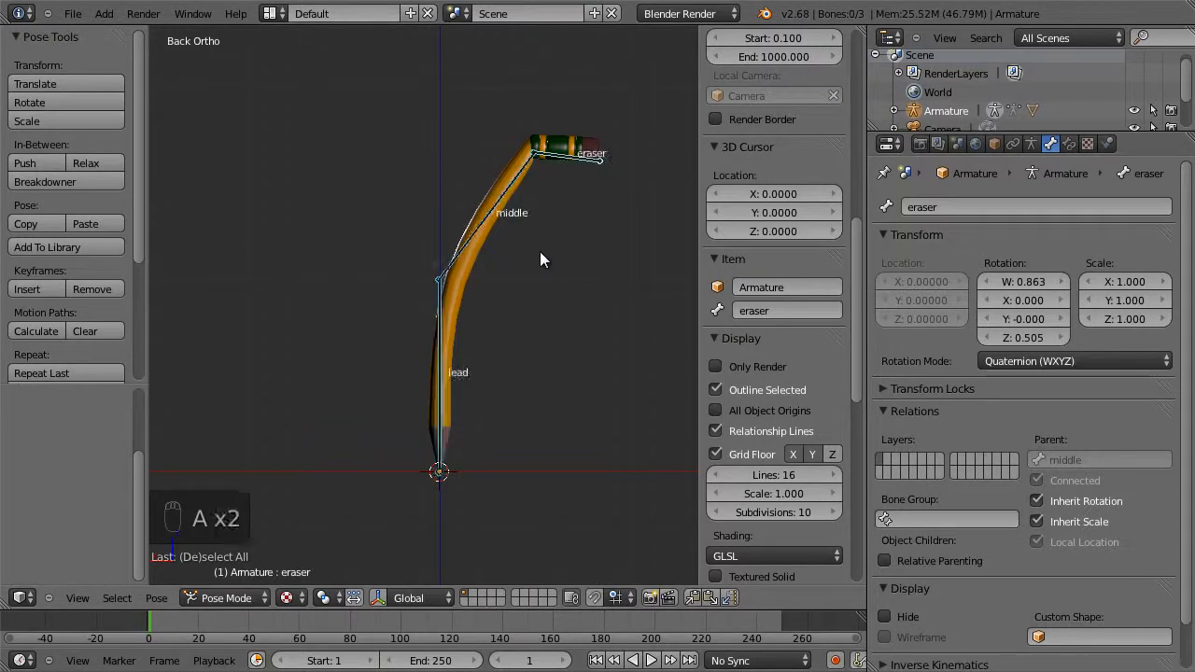
pyautogui.hotkey('alt', 'r')
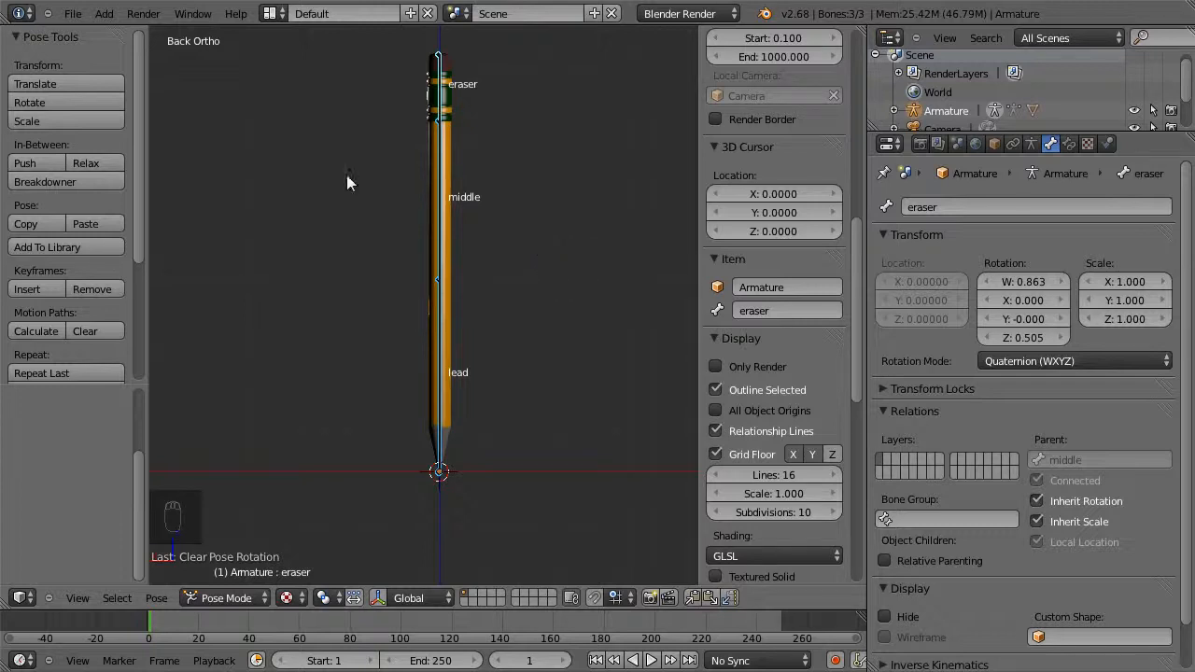
# Save the file under the new name pencil9.blend on the Desktop.
pyautogui.click(72, 13)
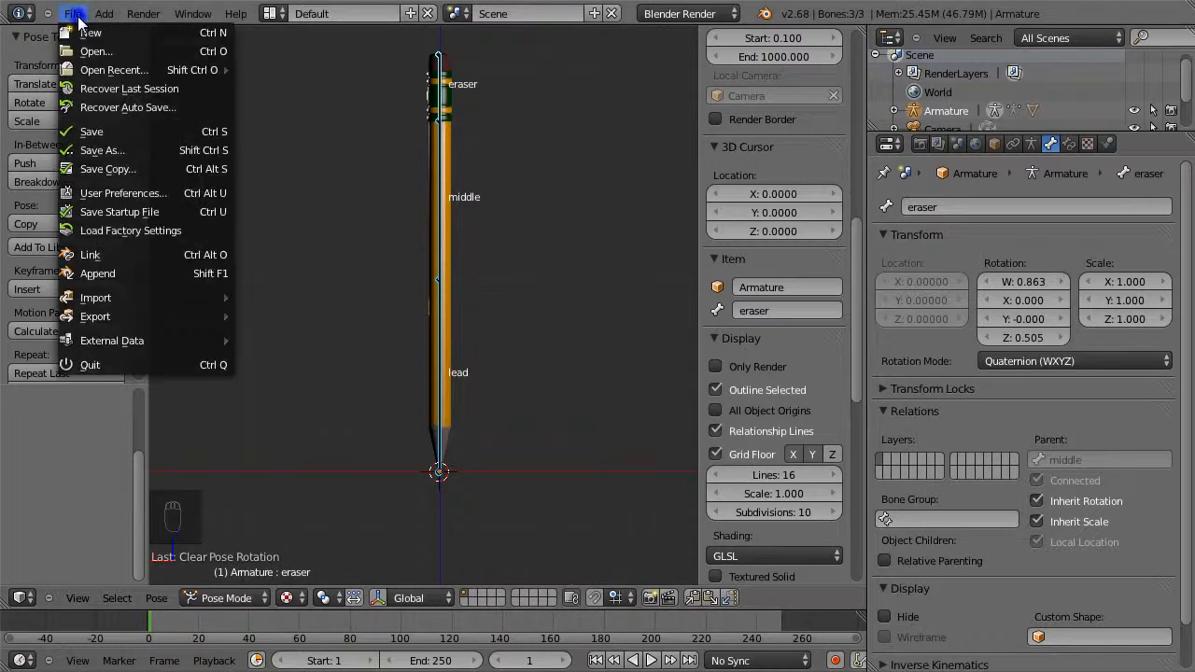
pyautogui.click(155, 147)
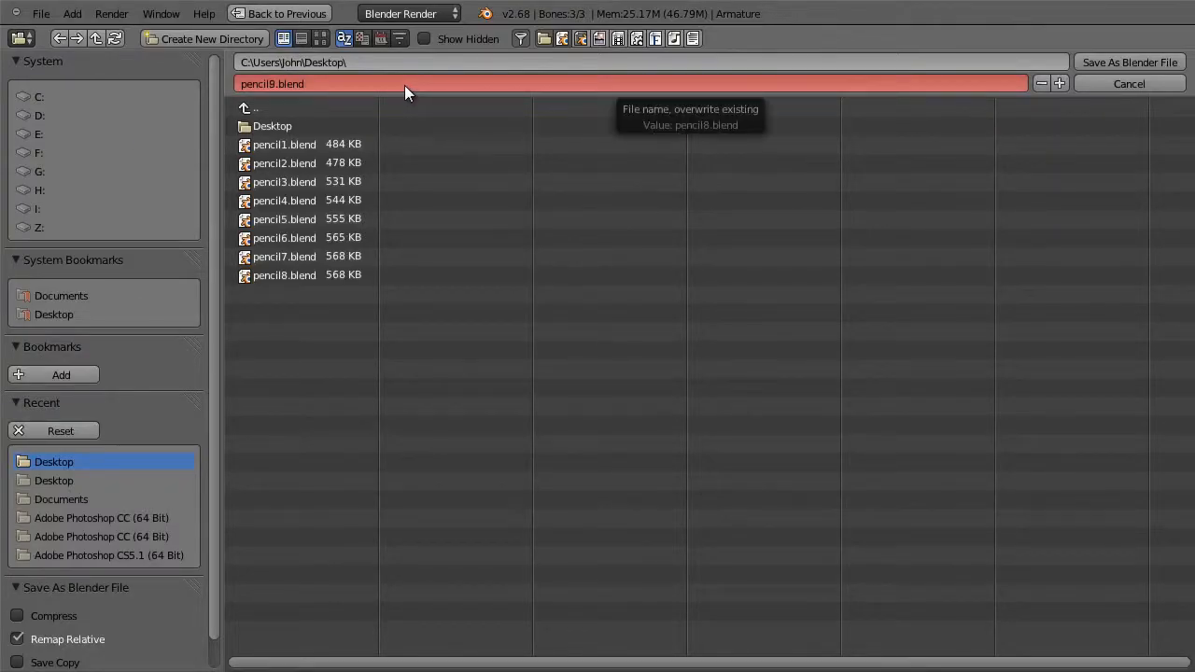
pyautogui.click(1131, 61)
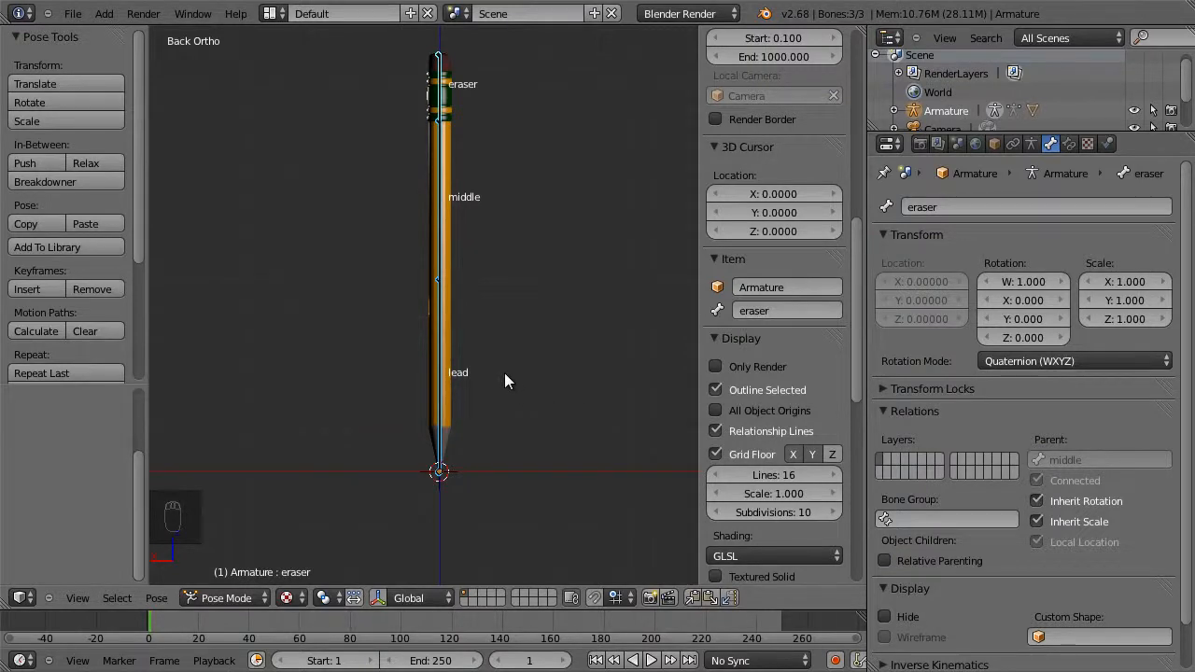
# Compare the pencil's placement with the armature in the front and right views, including the pencil's mesh in Edit Mode.
pyautogui.press('KP_1')
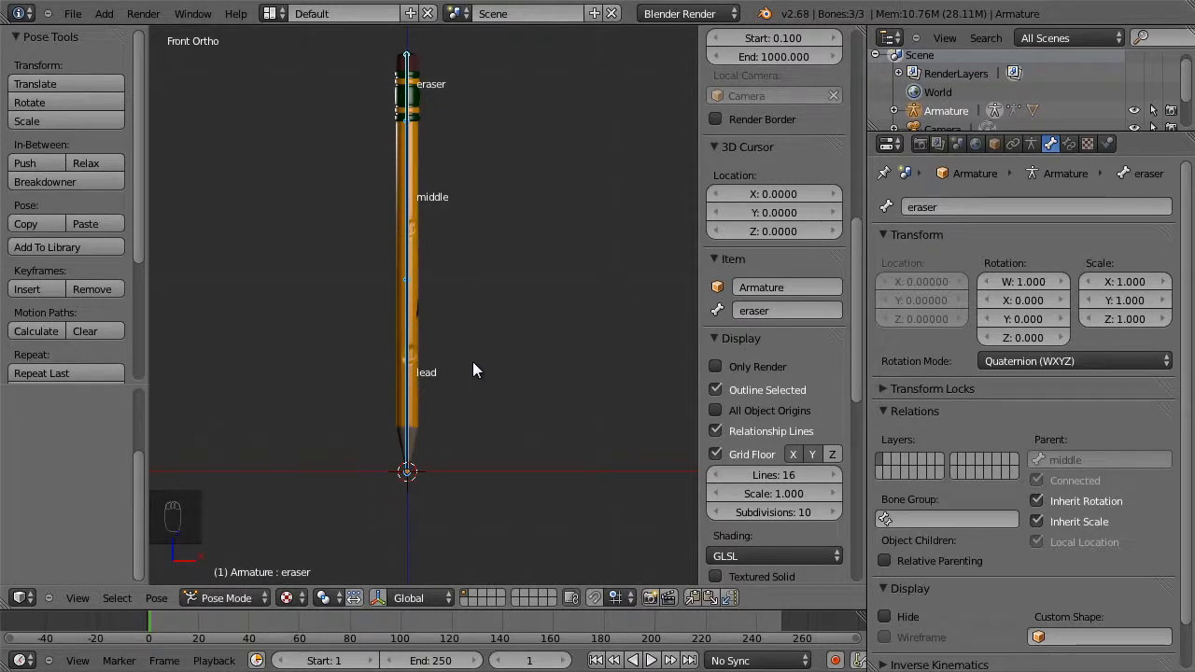
pyautogui.press('KP_3')
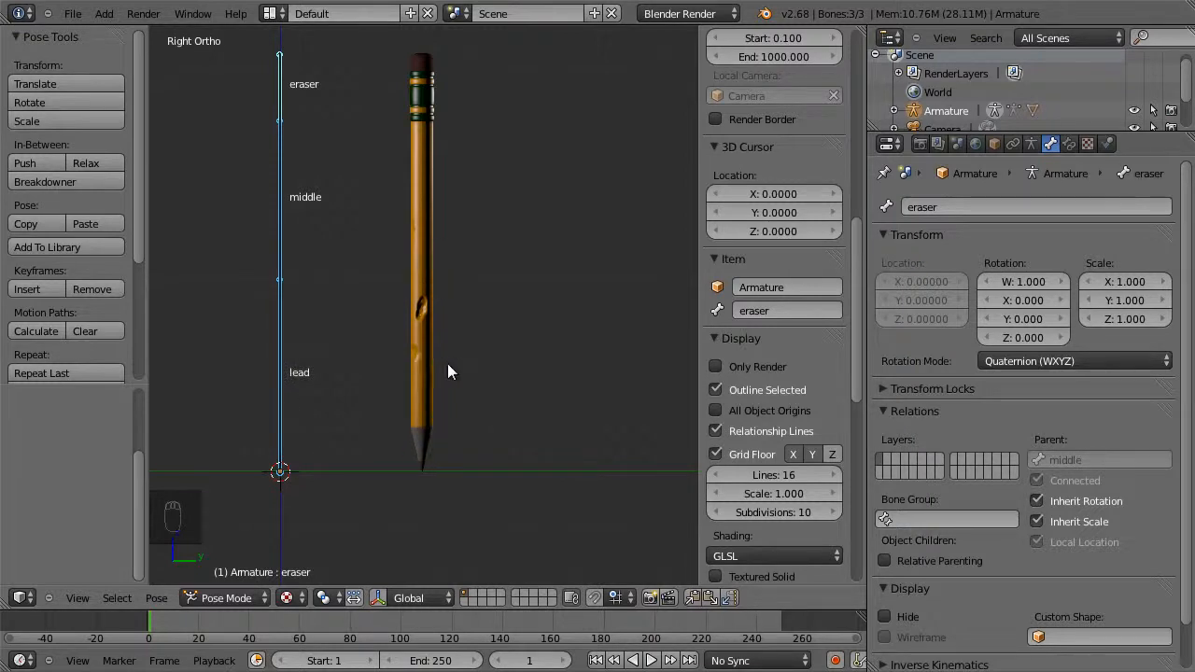
pyautogui.moveTo(482, 400)
pyautogui.keyDown('shift'); pyautogui.mouseDown(button='middle')
pyautogui.moveTo(560, 426)
pyautogui.moveTo(580, 415)
pyautogui.mouseUp(button='middle'); pyautogui.keyUp('shift')
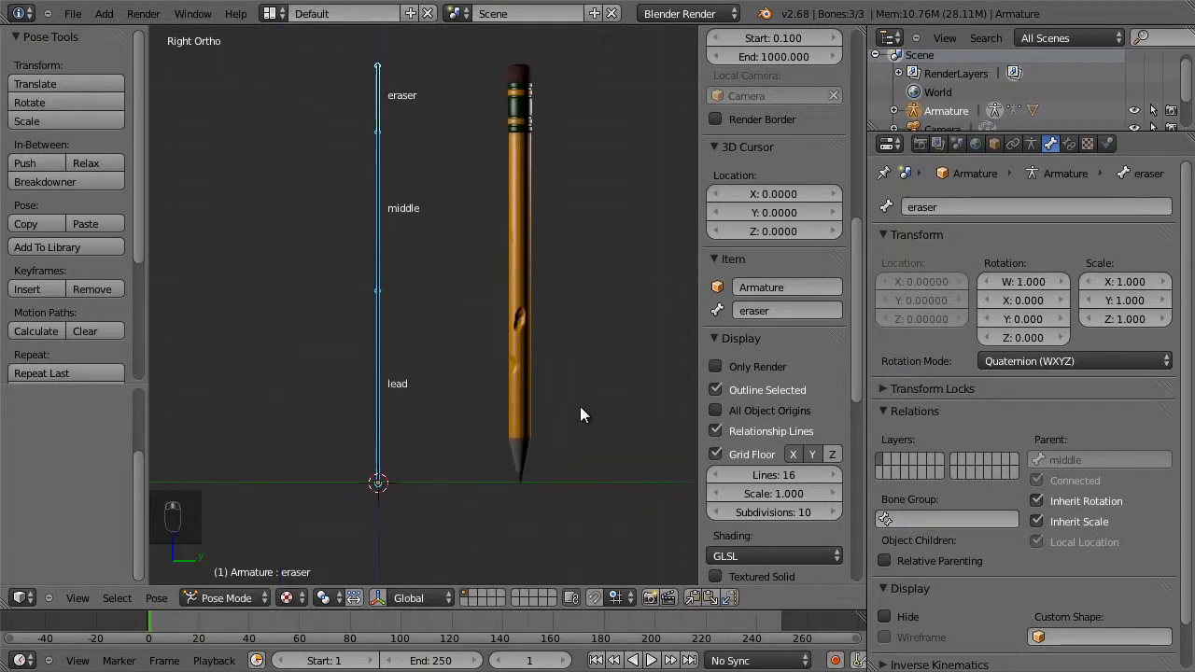
pyautogui.rightClick(521, 411)
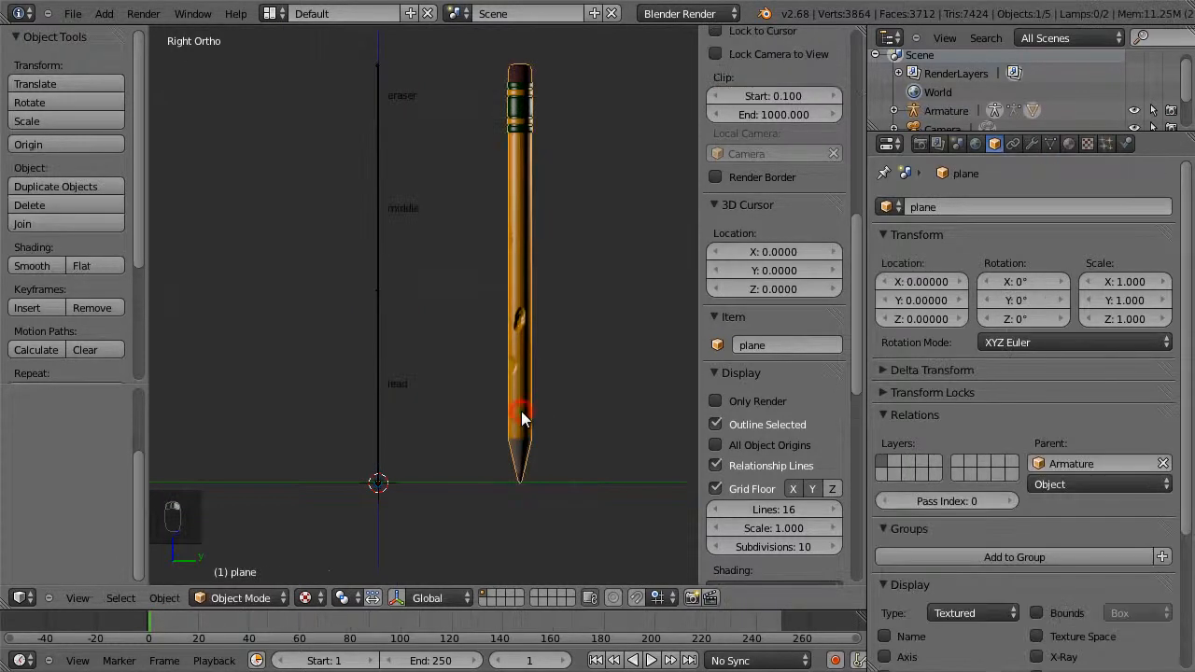
pyautogui.press('Tab')
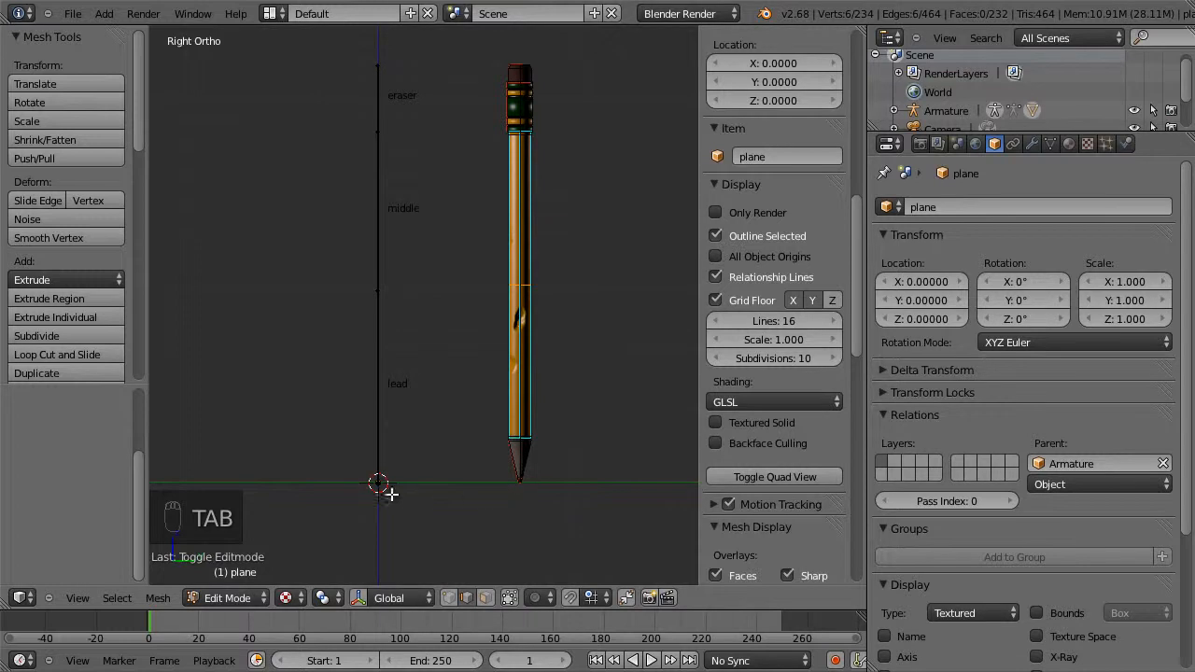
pyautogui.scroll(2, 378, 504)
pyautogui.moveTo(419, 533)
pyautogui.mouseDown(button='middle')
pyautogui.moveTo(445, 368)
pyautogui.moveTo(445, 447)
pyautogui.mouseUp(button='middle')
pyautogui.press('KP_1')
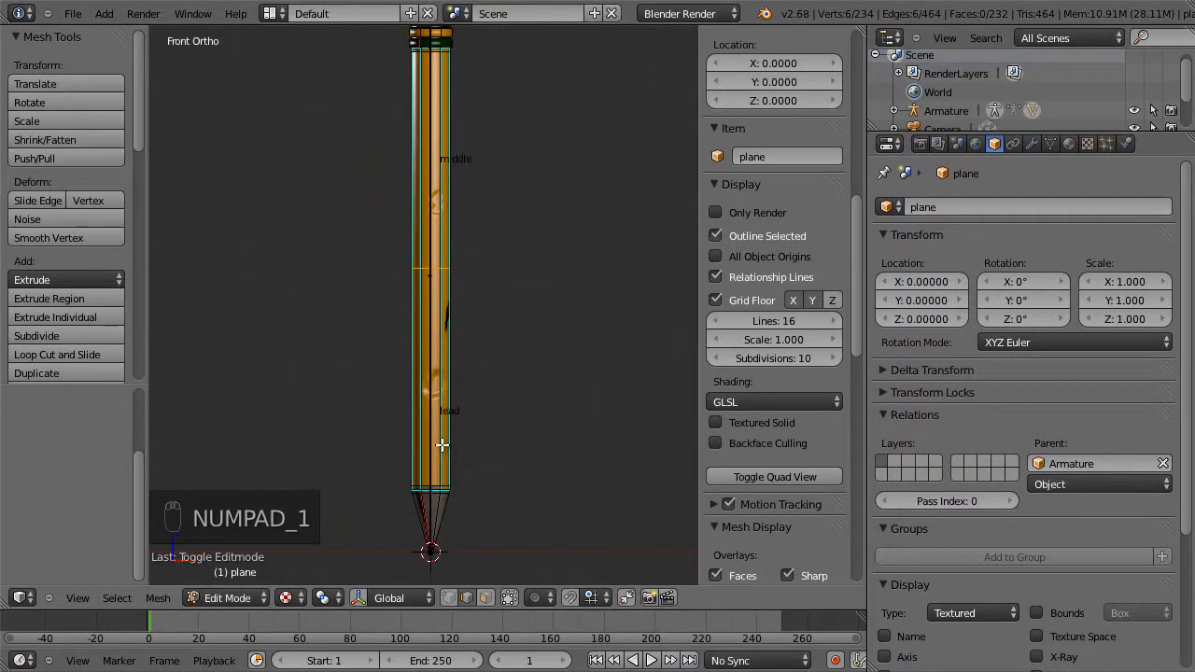
pyautogui.press('KP_3')
pyautogui.scroll(-5, 442, 446)
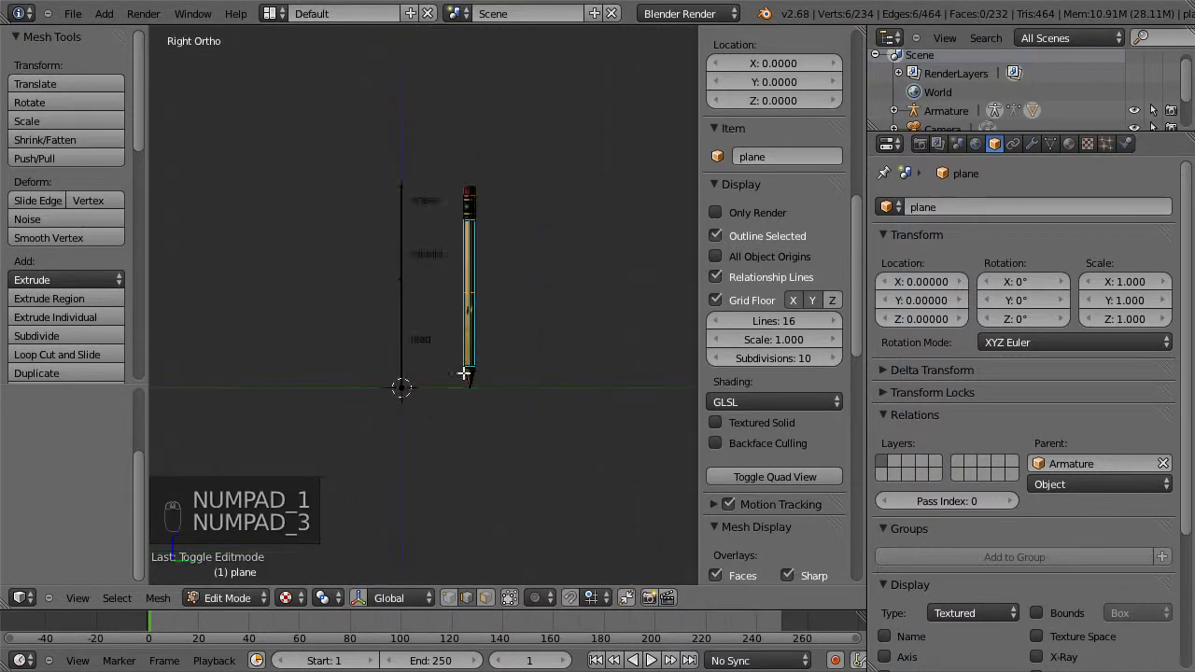
pyautogui.press('Tab')
pyautogui.press('g')
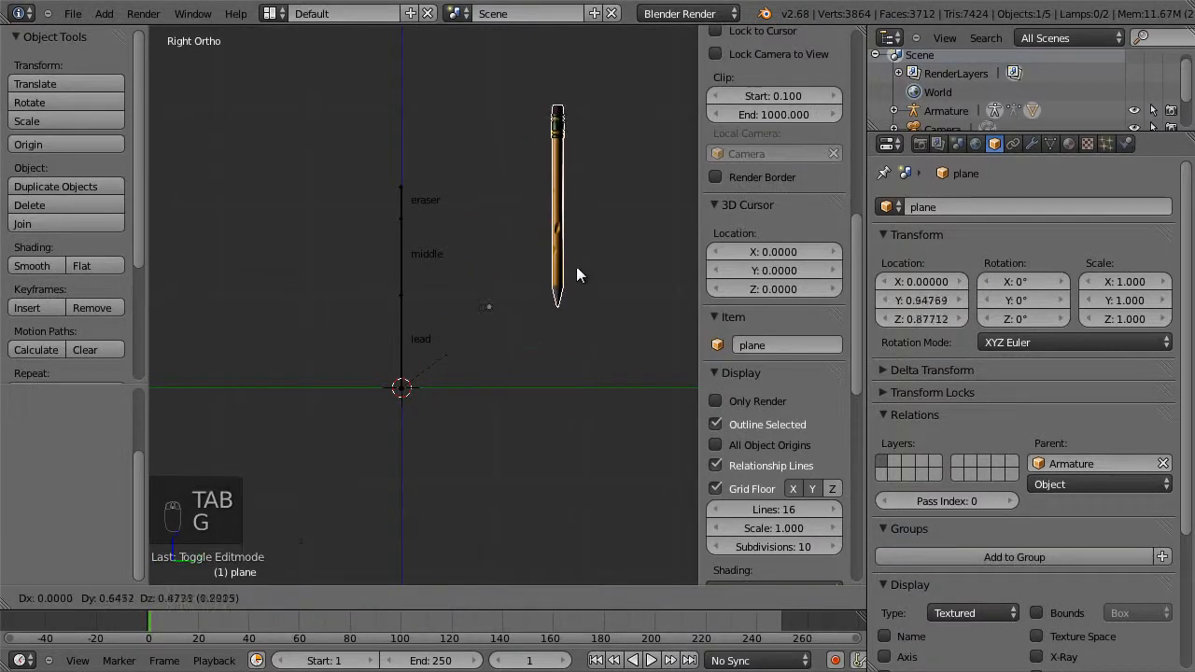
pyautogui.rightClick(576, 266)
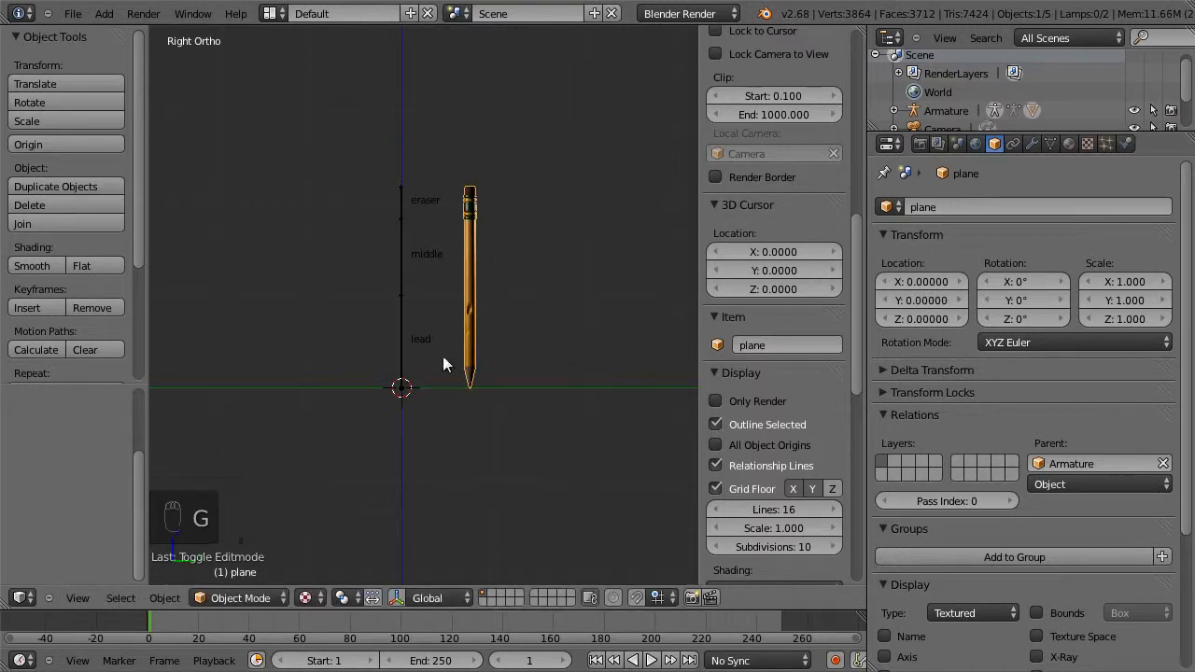
# Move the pencil's entire mesh in Edit Mode onto the armature in the right view, with its tip at the 3D cursor.
pyautogui.scroll(5, 434, 368)
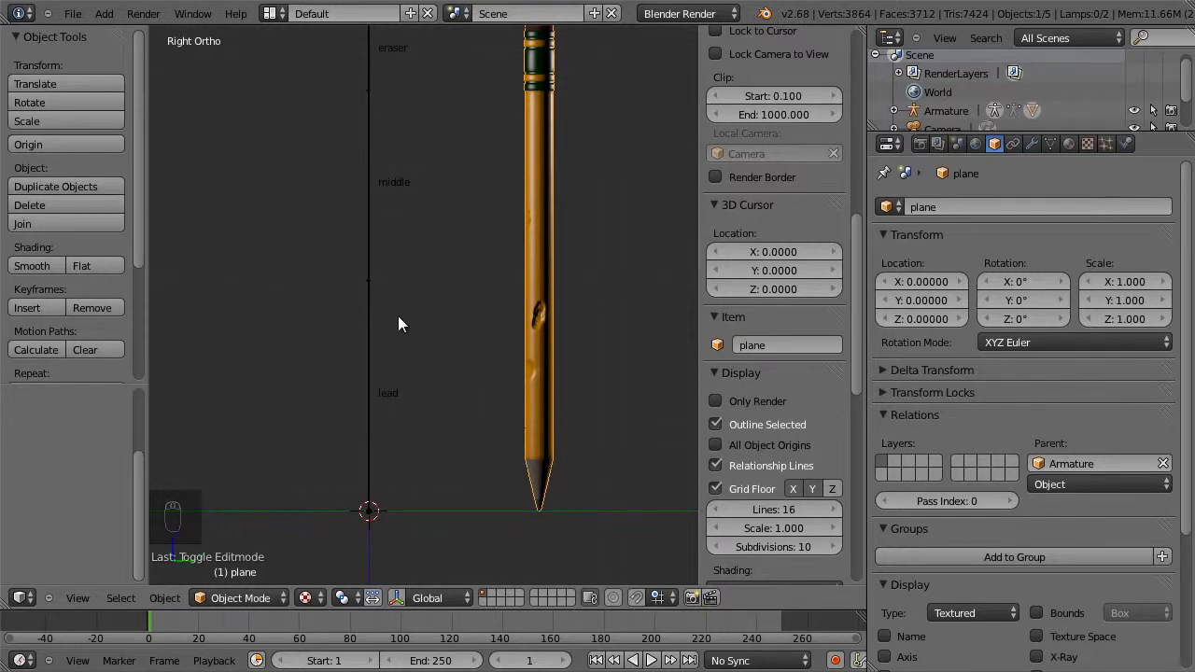
pyautogui.press('Tab')
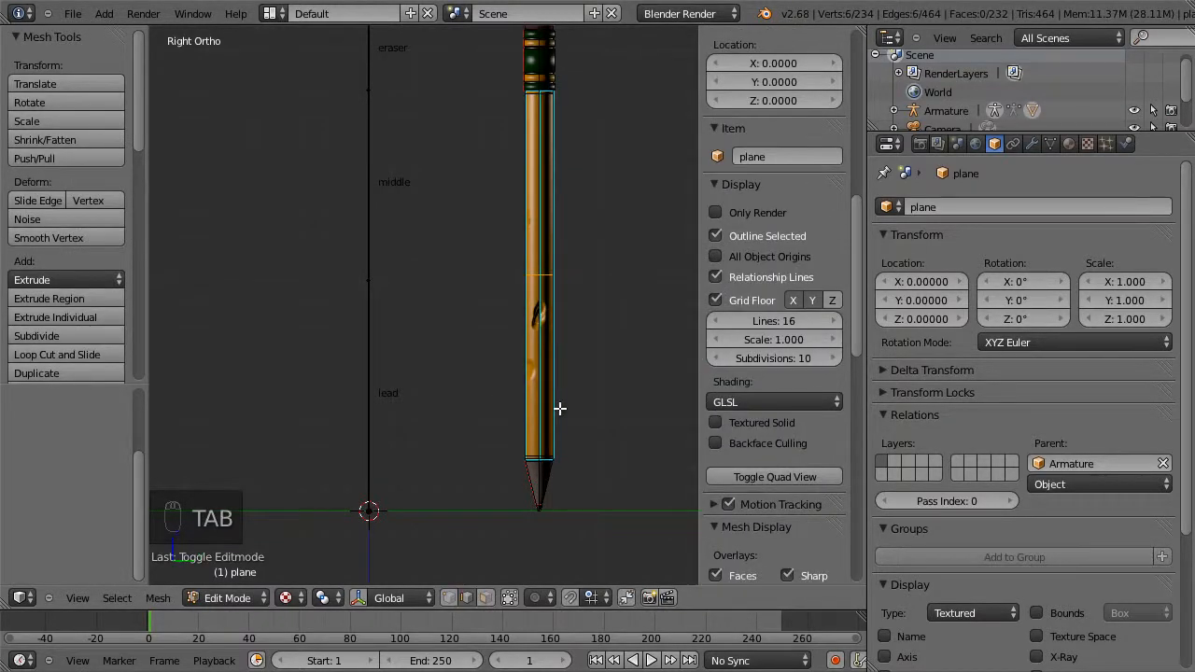
pyautogui.press('a')
pyautogui.press('a')
pyautogui.press('a')
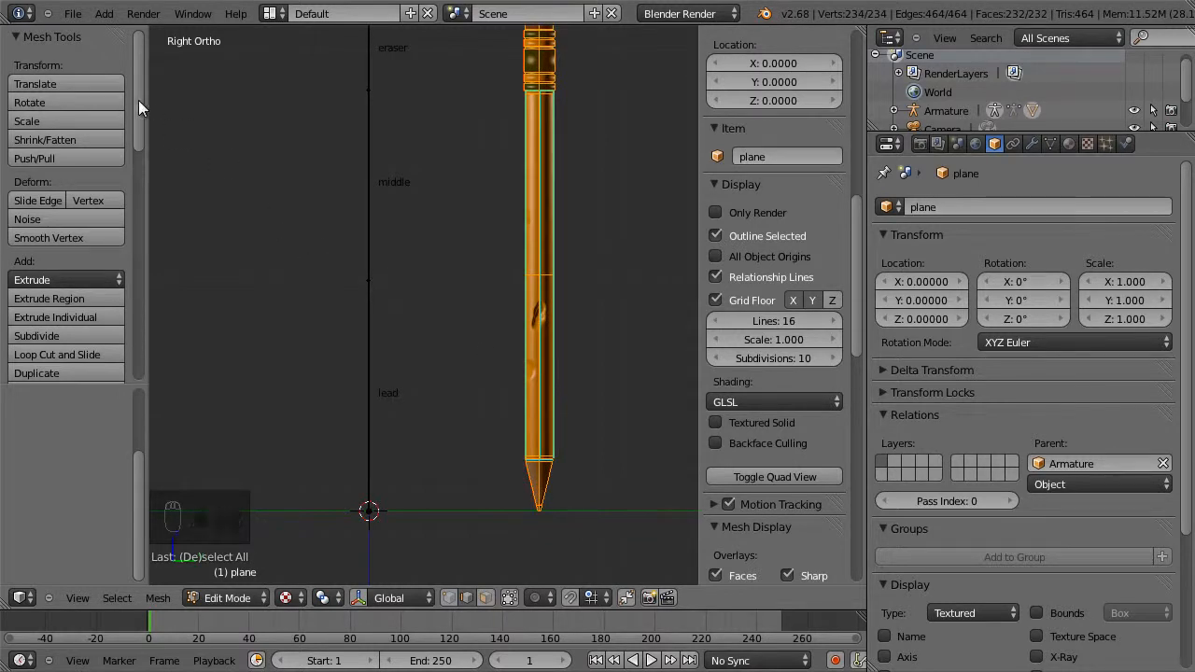
pyautogui.press('g')
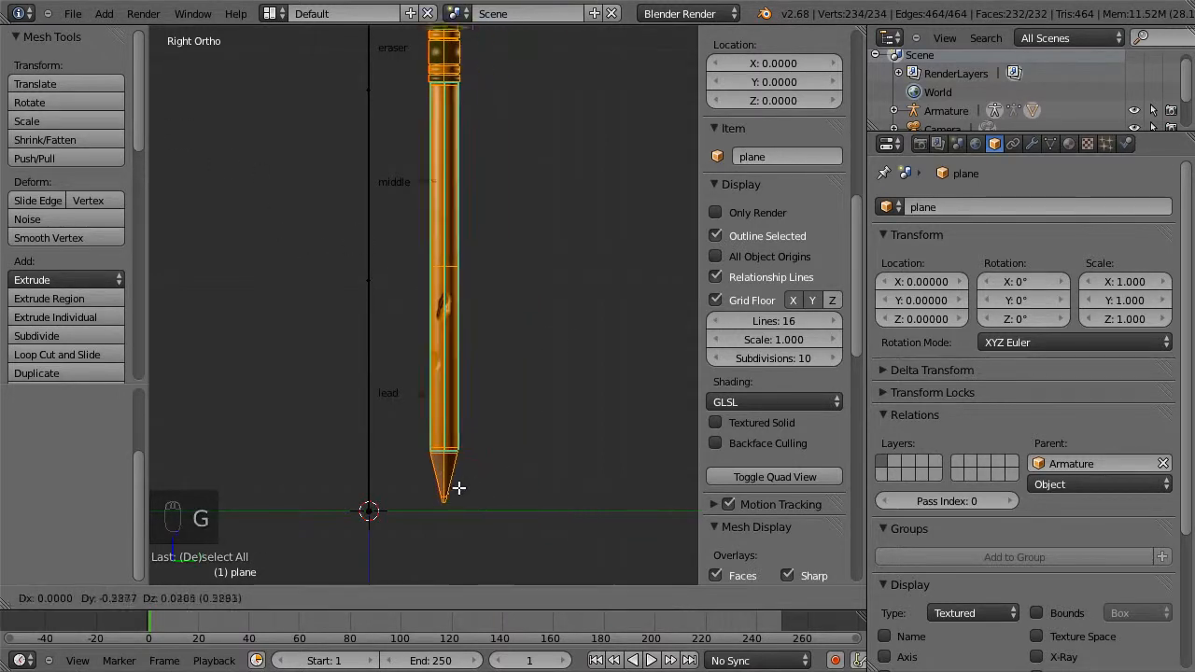
pyautogui.click(393, 494)
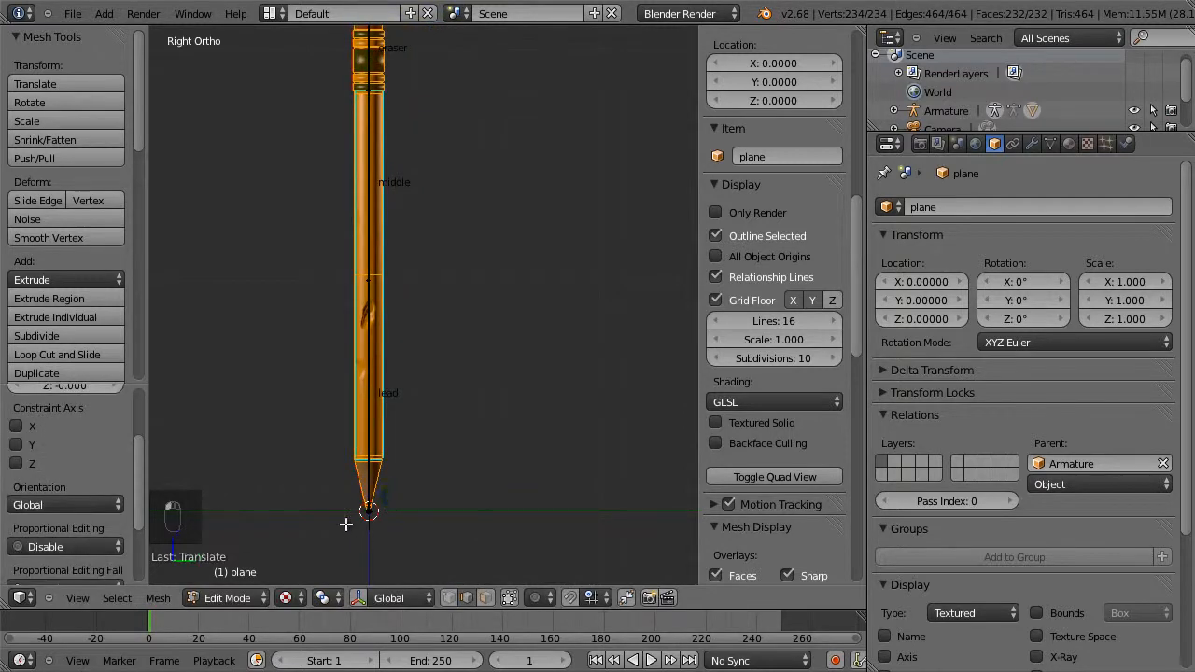
# Fine-tune the whole mesh's position in close-up so the flat tip is centred on the 3D cursor and level with the ground line.
pyautogui.hotkey('shift', 'b')
pyautogui.moveTo(326, 483); pyautogui.dragTo(397, 546)
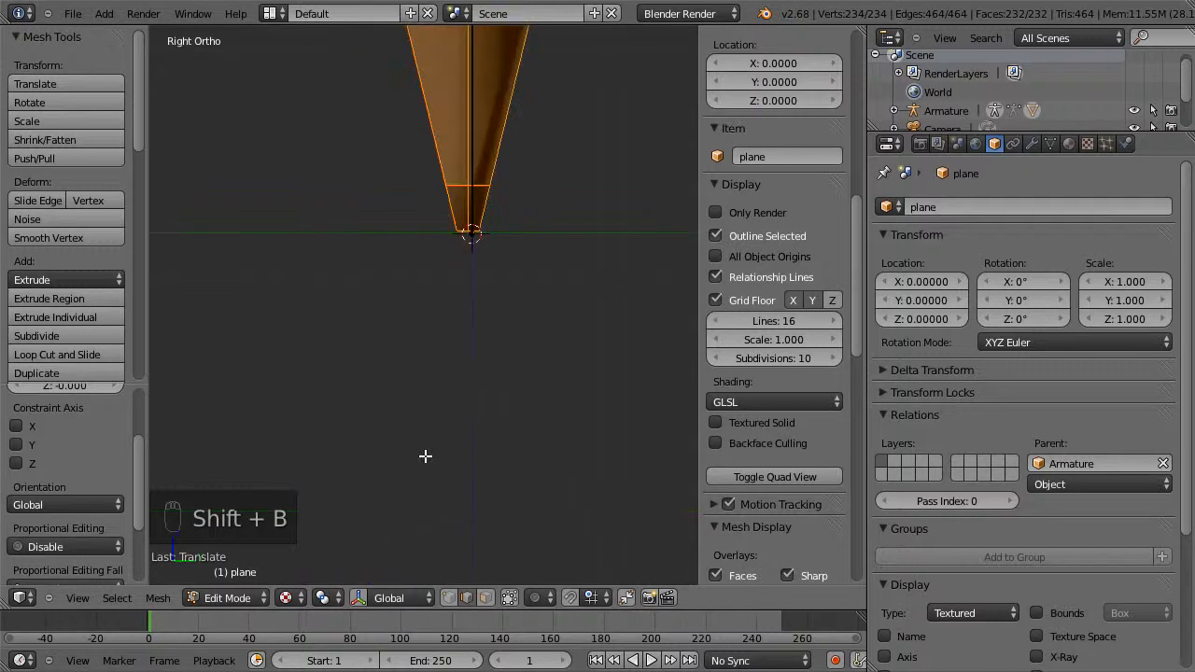
pyautogui.press('g')
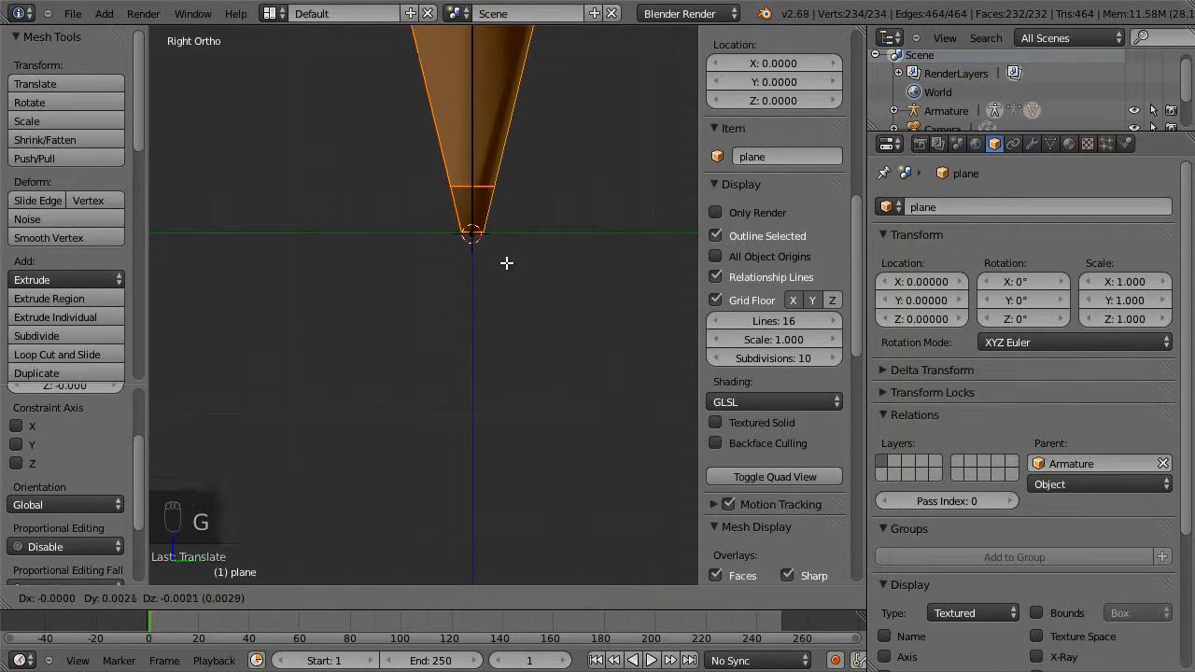
pyautogui.click(506, 262)
pyautogui.hotkey('shift', 'b')
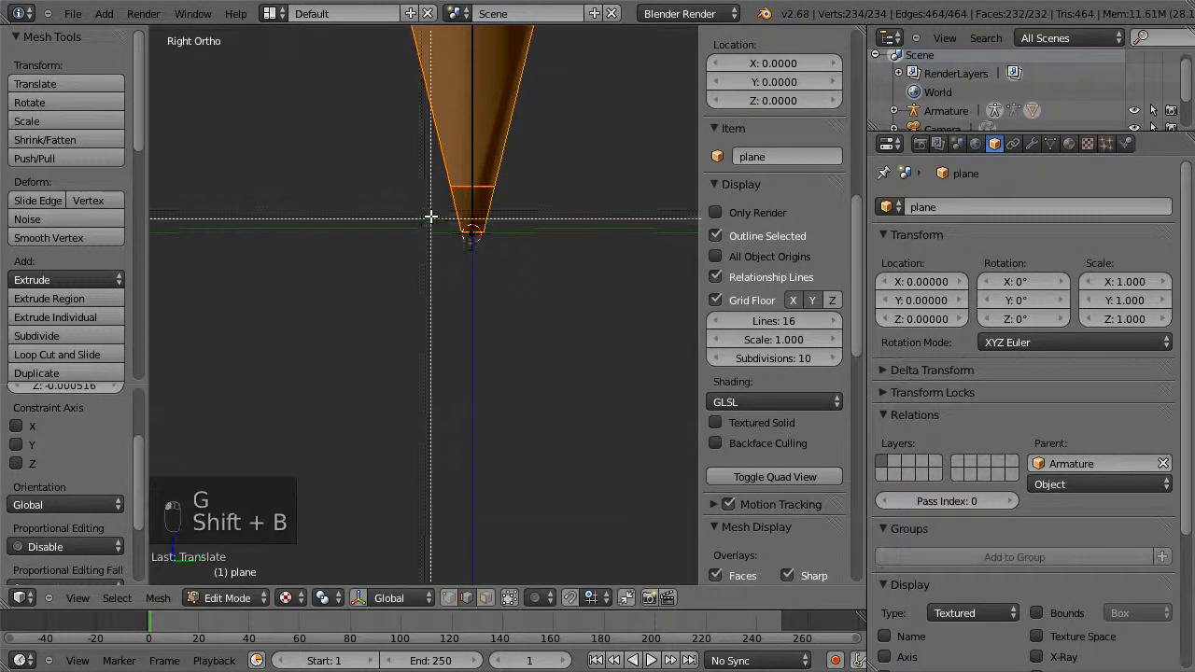
pyautogui.moveTo(435, 219); pyautogui.dragTo(512, 259)
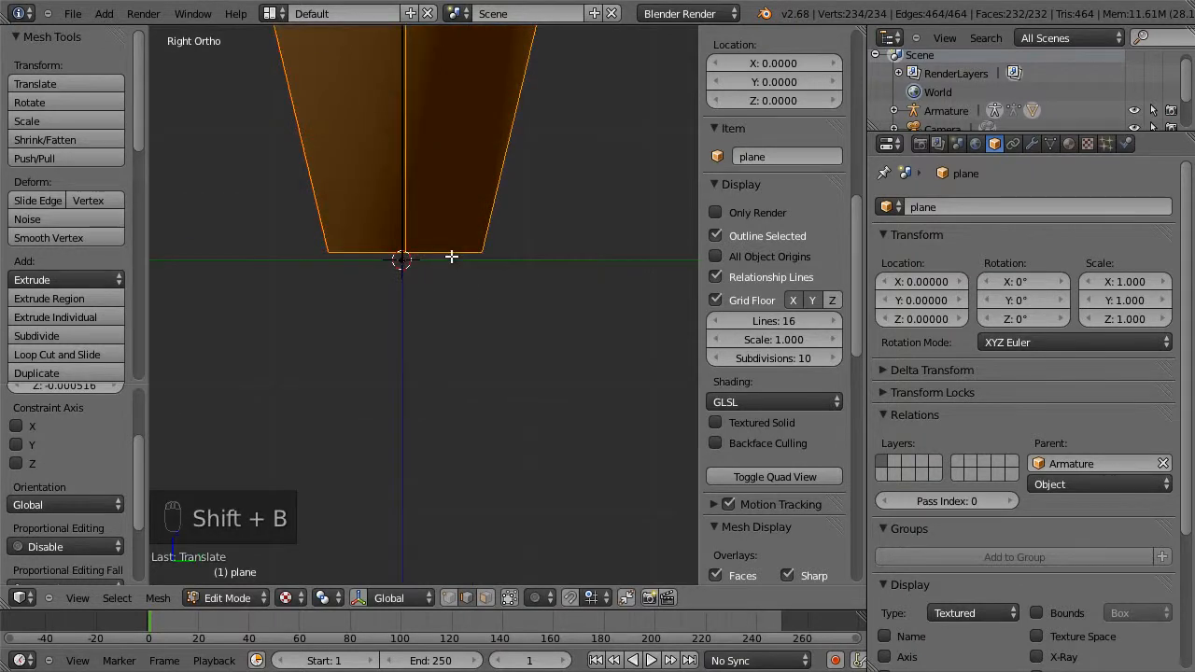
pyautogui.press('g')
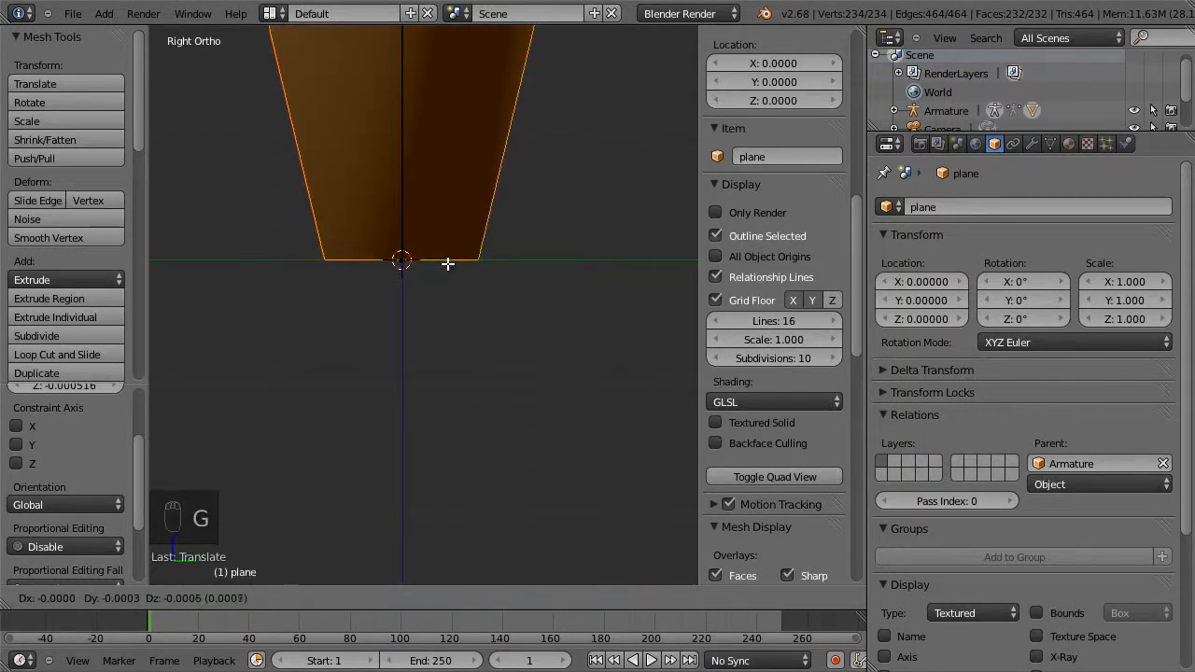
pyautogui.click(446, 263)
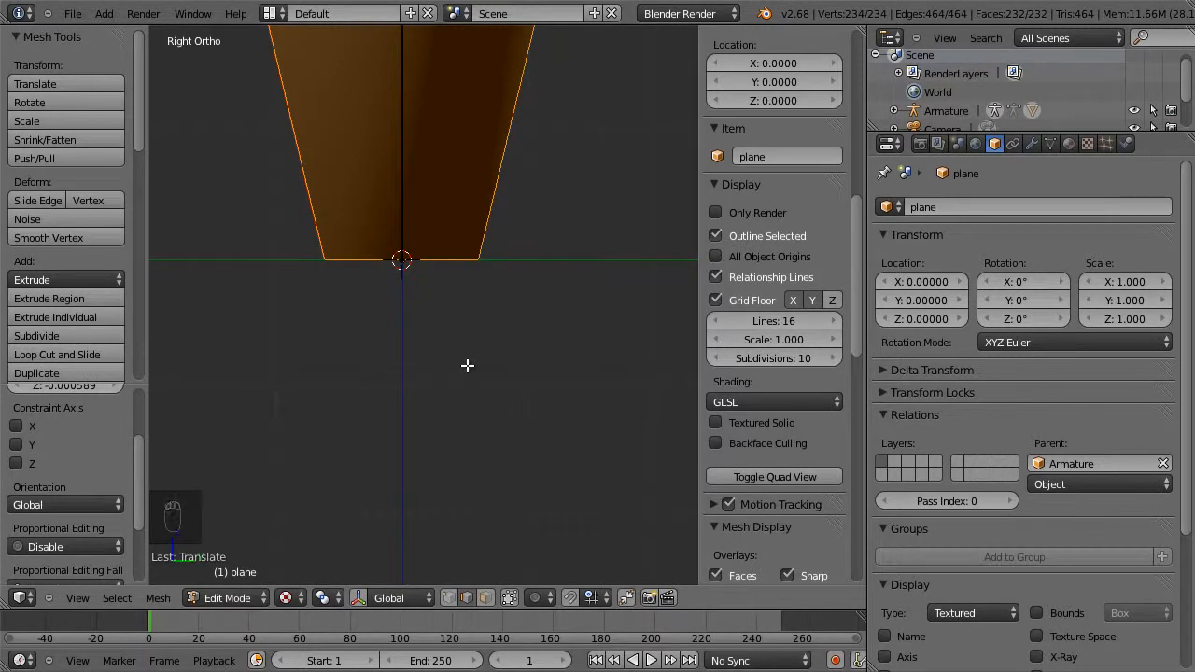
pyautogui.press('KP_Decimal')
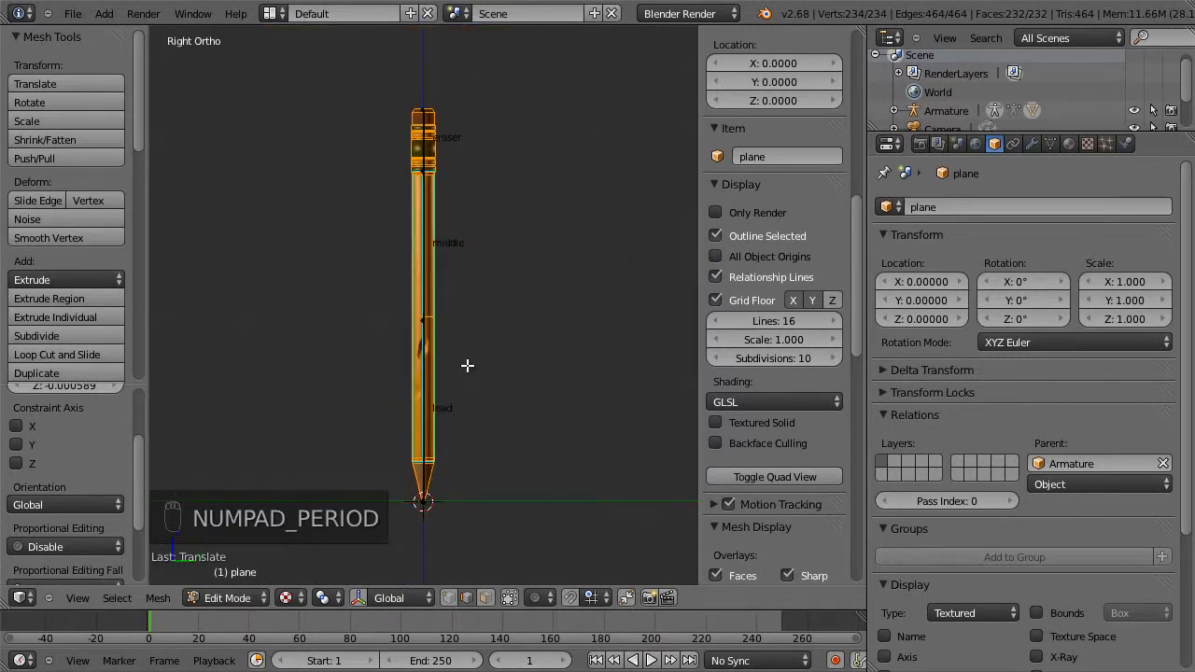
# Leave Edit Mode and test the pencil's bending by rotating the eraser, middle and lead bones one by one, cancelling each rotation.
pyautogui.press('Tab')
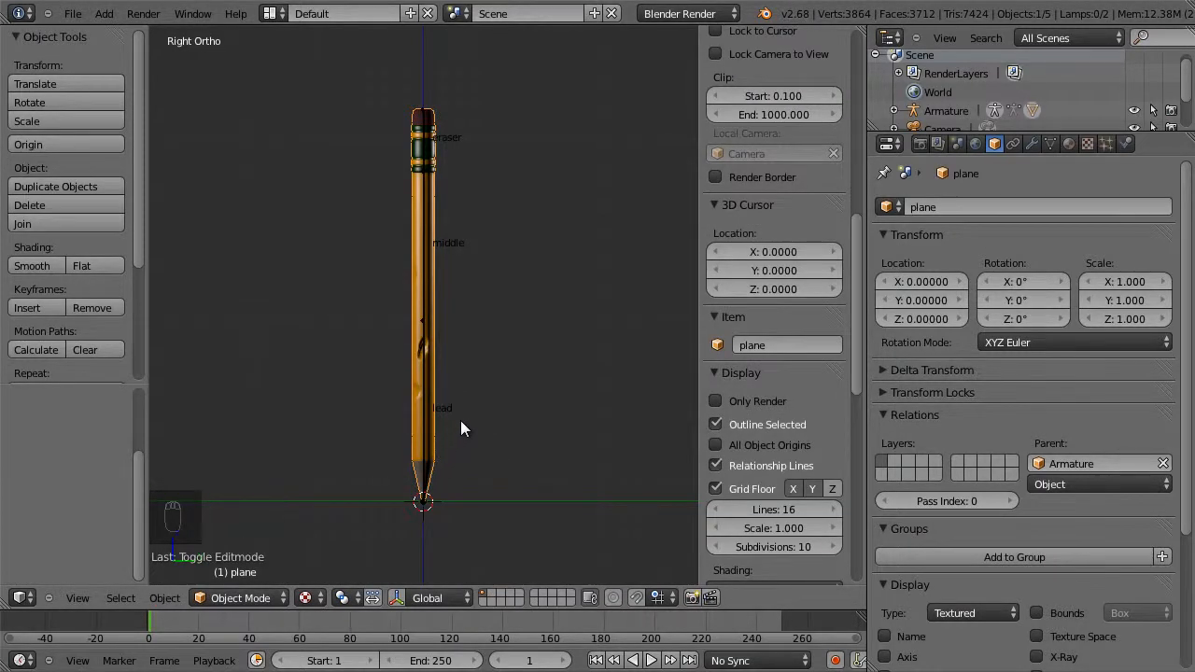
pyautogui.keyDown('shift'); pyautogui.moveTo(460, 418); pyautogui.dragTo(605, 379, button='middle'); pyautogui.keyUp('shift')
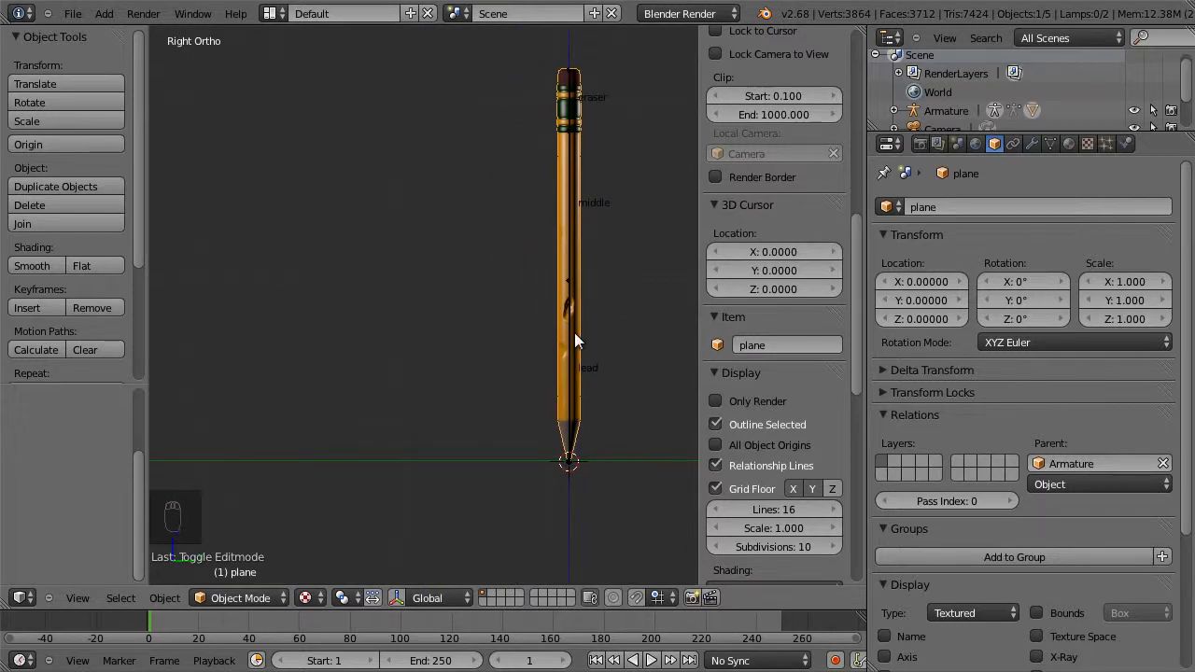
pyautogui.rightClick(574, 122)
pyautogui.press('r')
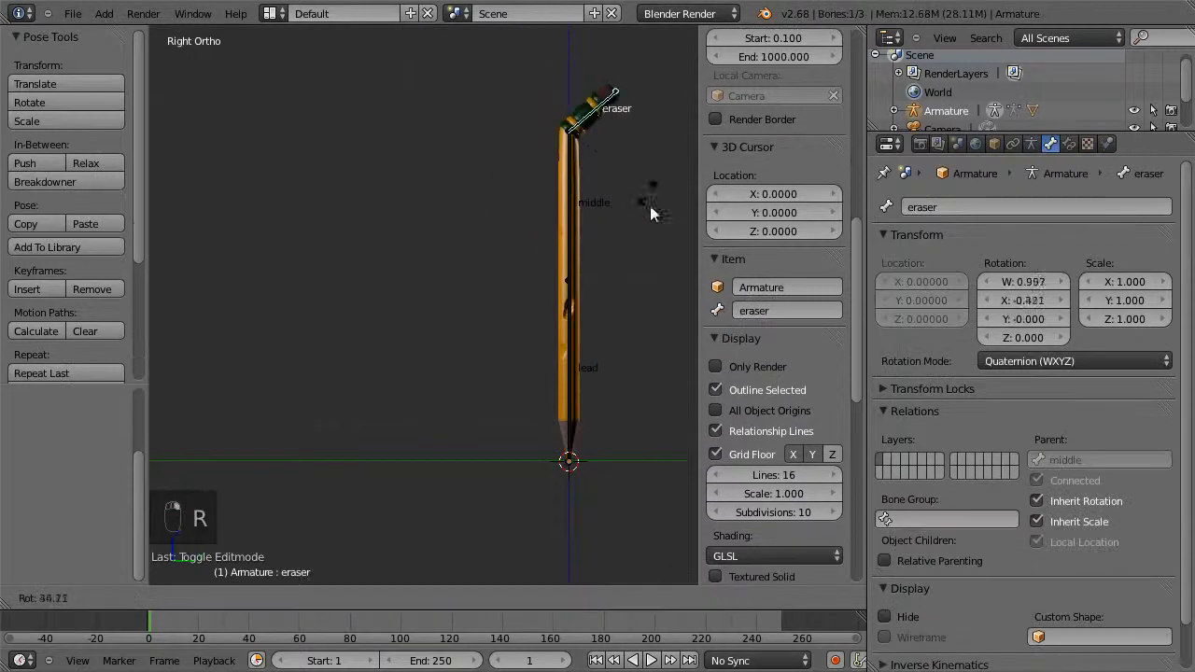
pyautogui.rightClick(599, 196)
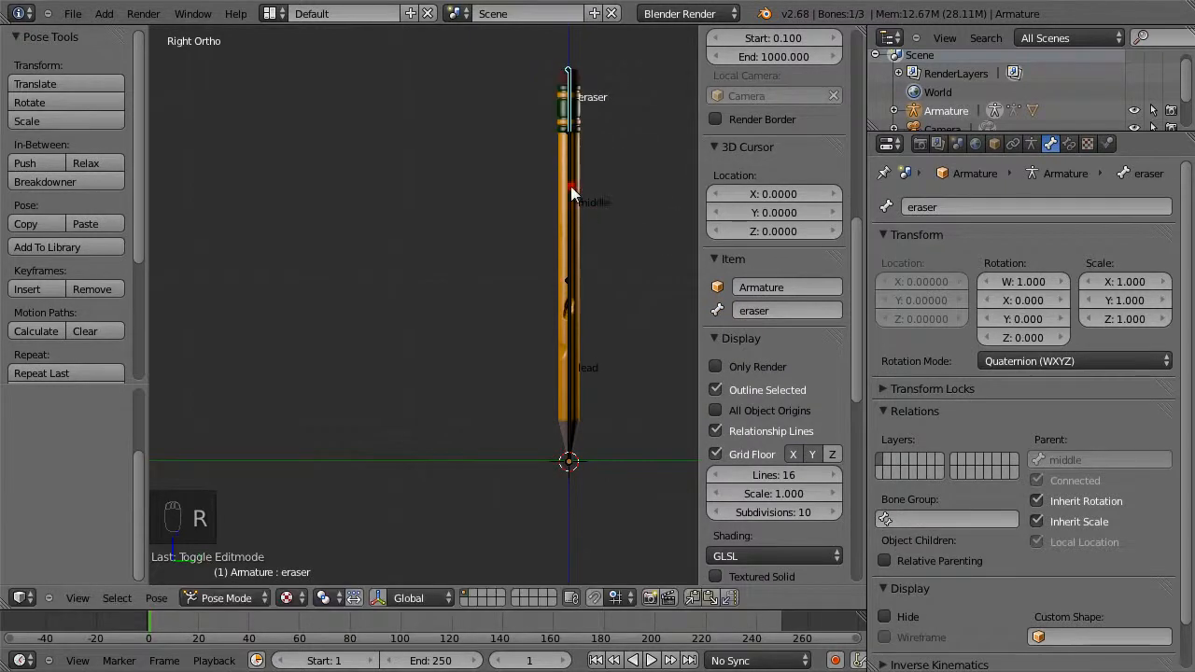
pyautogui.rightClick(570, 185)
pyautogui.press('r')
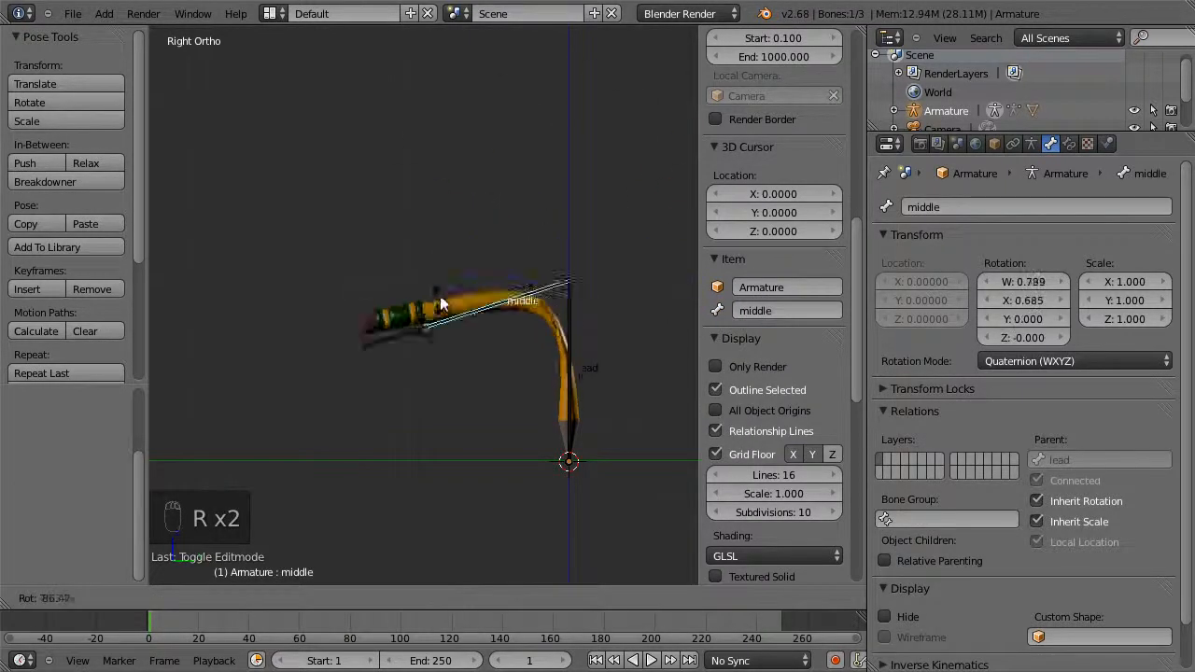
pyautogui.rightClick(590, 355)
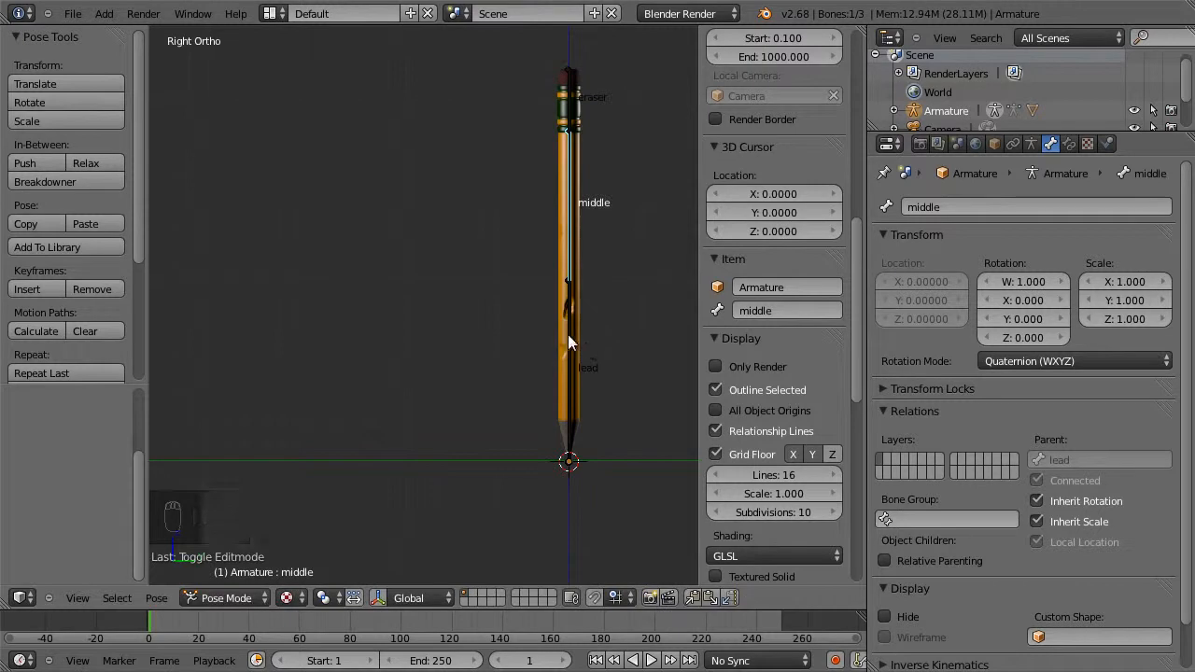
pyautogui.rightClick(569, 334)
pyautogui.press('r')
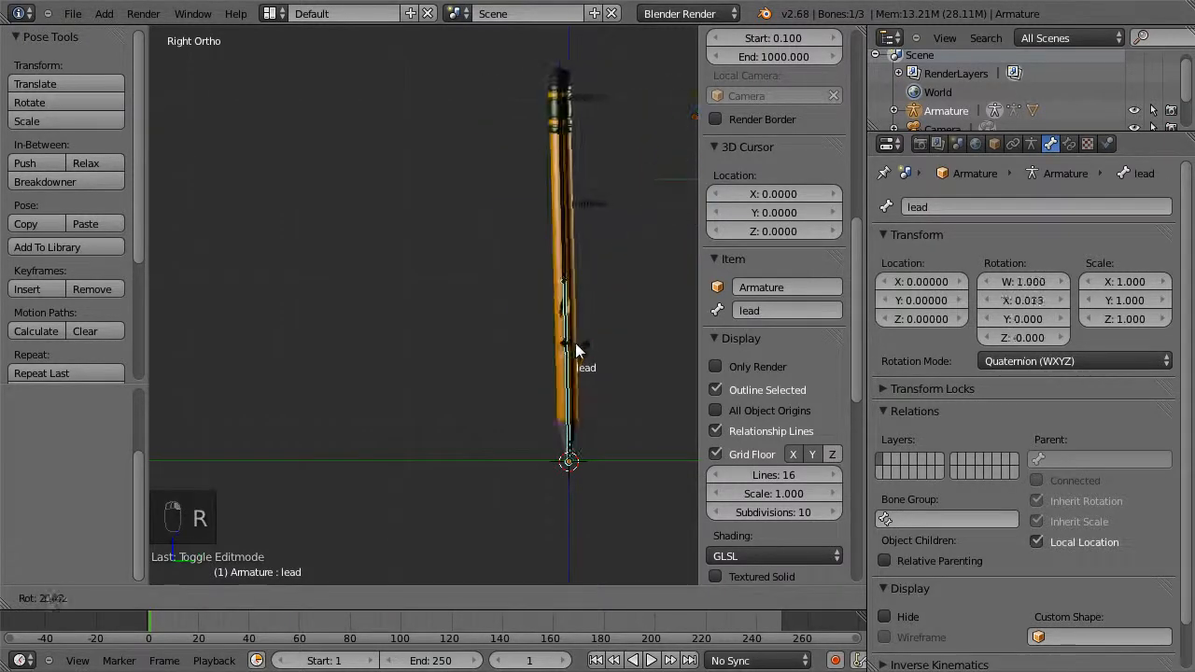
pyautogui.rightClick(575, 342)
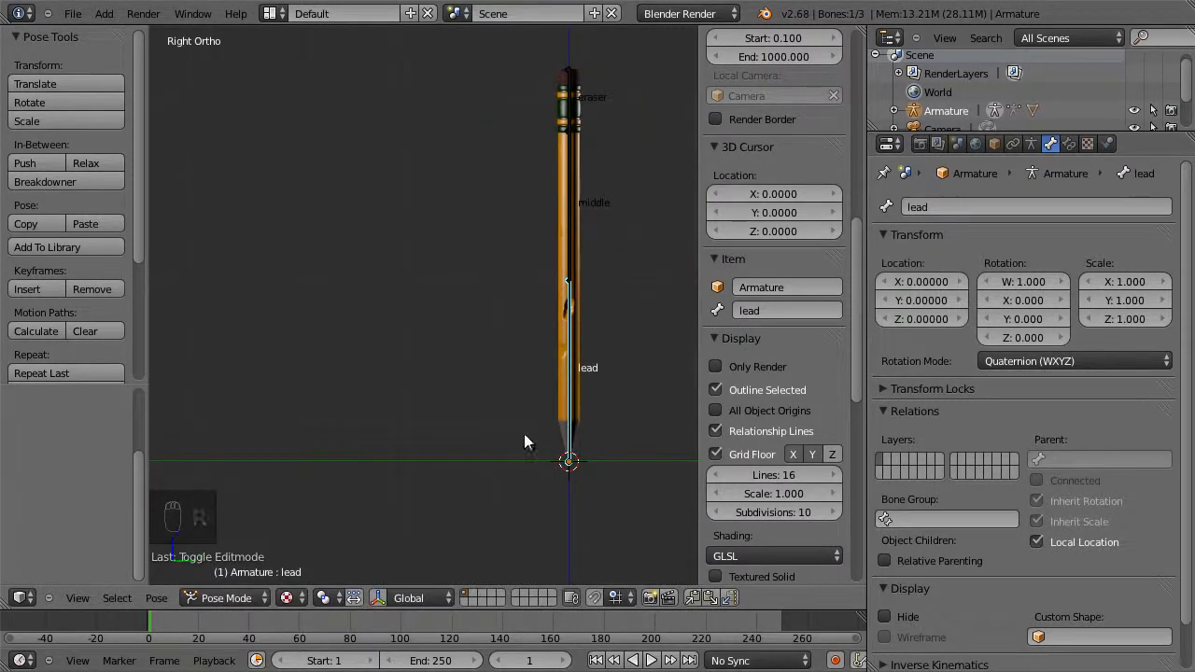
# Insert a Location keyframe for the lead bone at frame 2 in its rest position.
pyautogui.moveTo(154, 625); pyautogui.dragTo(153, 623)
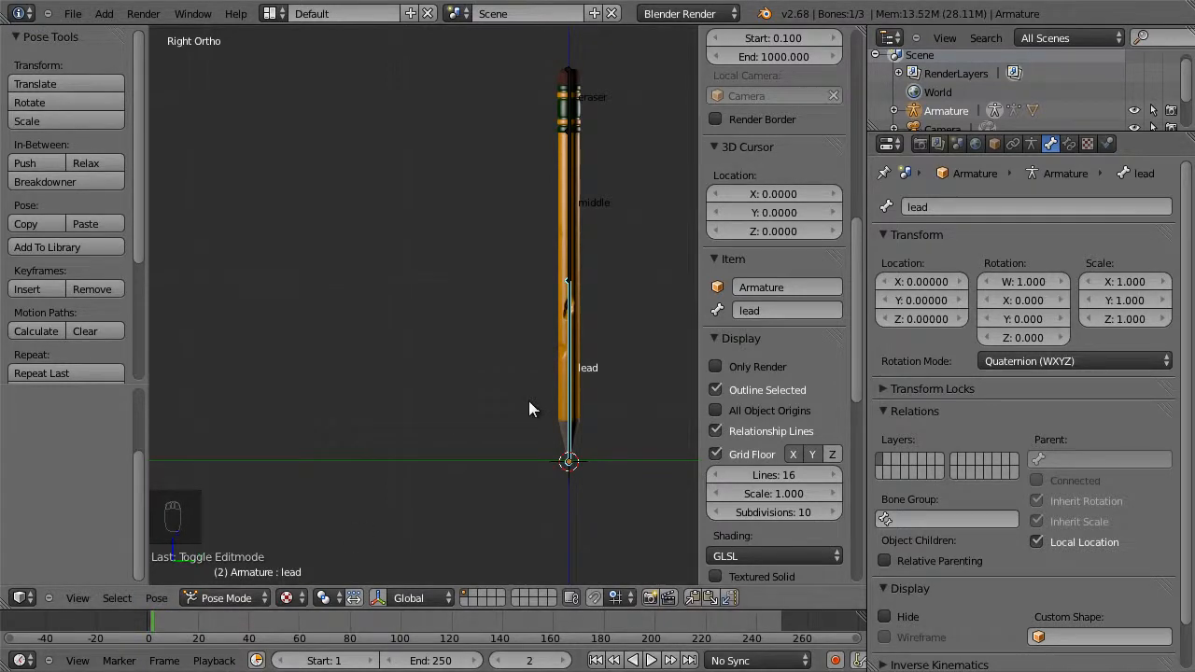
pyautogui.press('i')
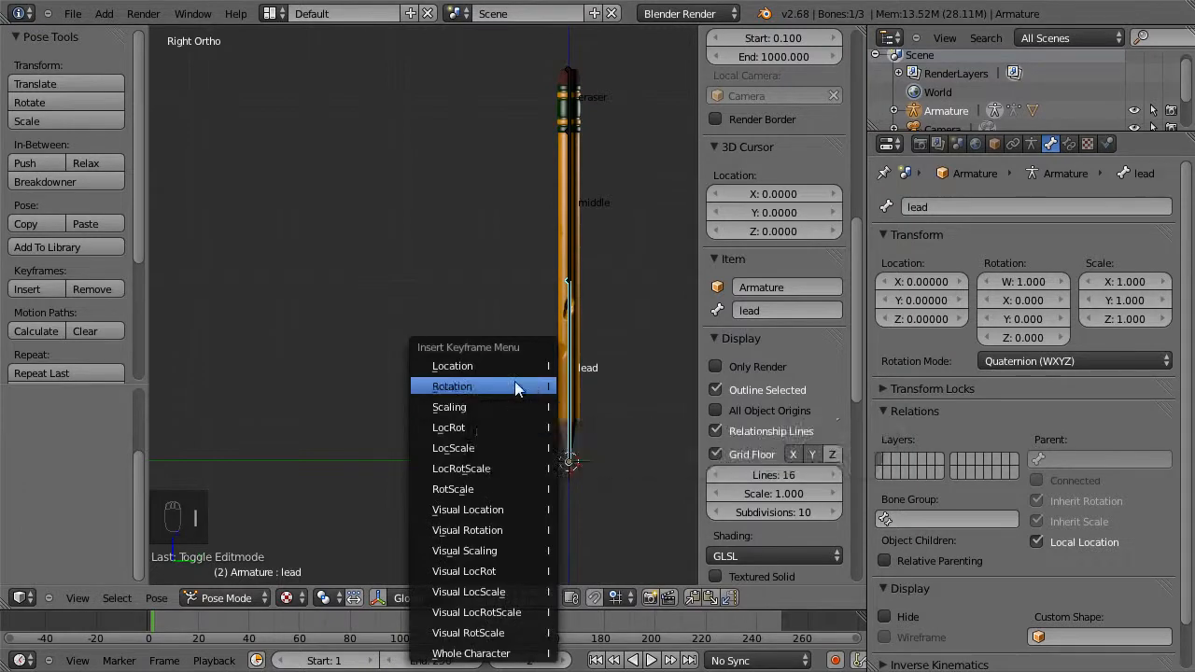
pyautogui.click(512, 371)
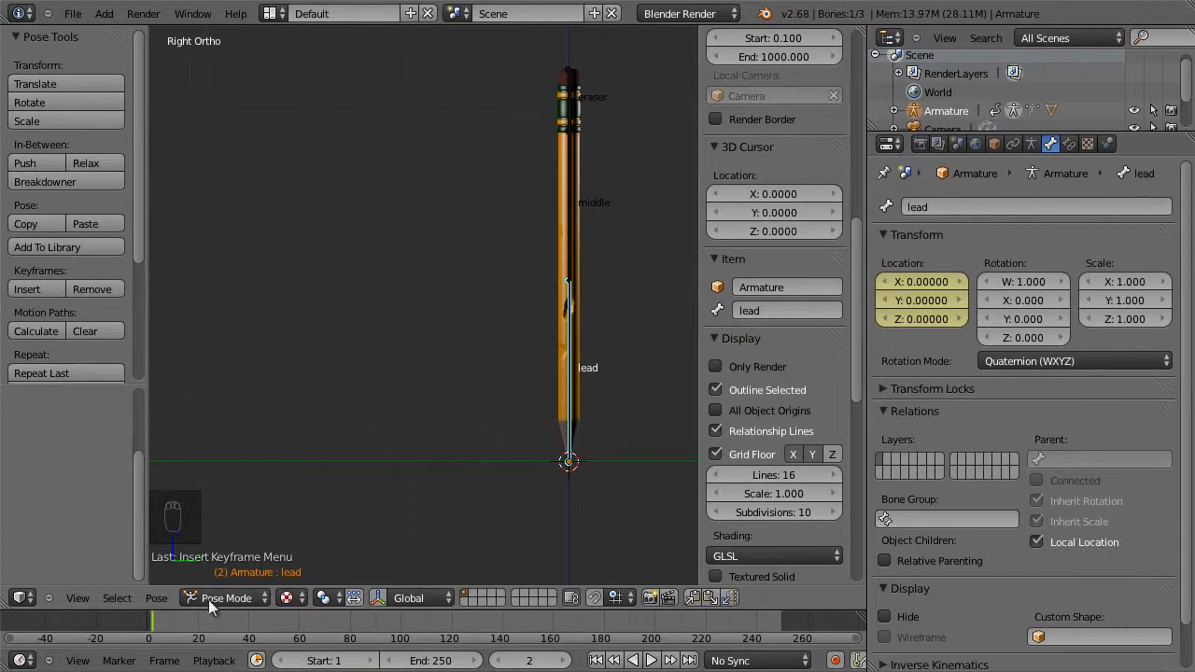
# At frame 10, lift the lead bone to about Y 0.522 and Z 0.512 and insert a Location keyframe.
pyautogui.click(174, 619)
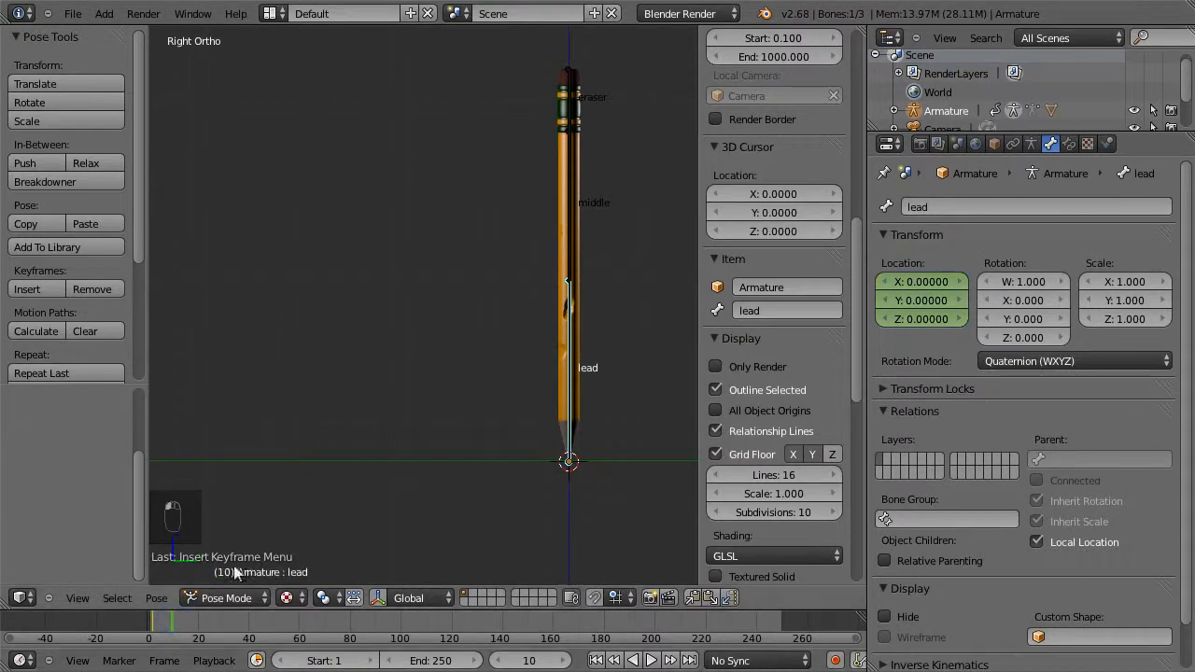
pyautogui.press('g')
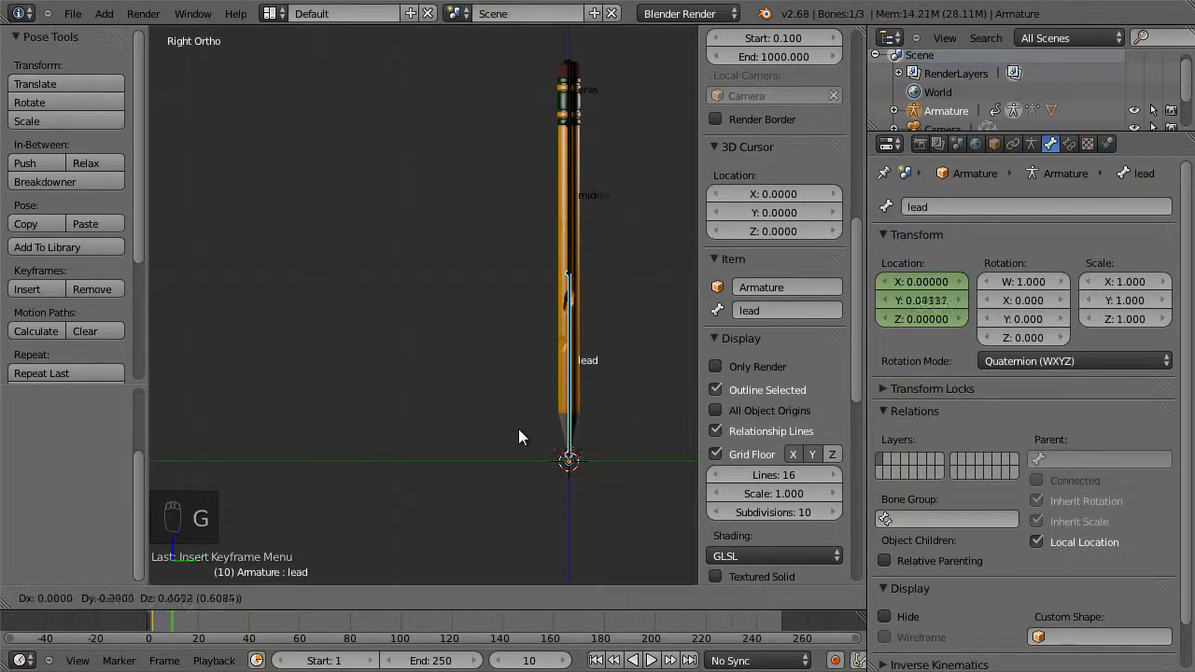
pyautogui.click(427, 346)
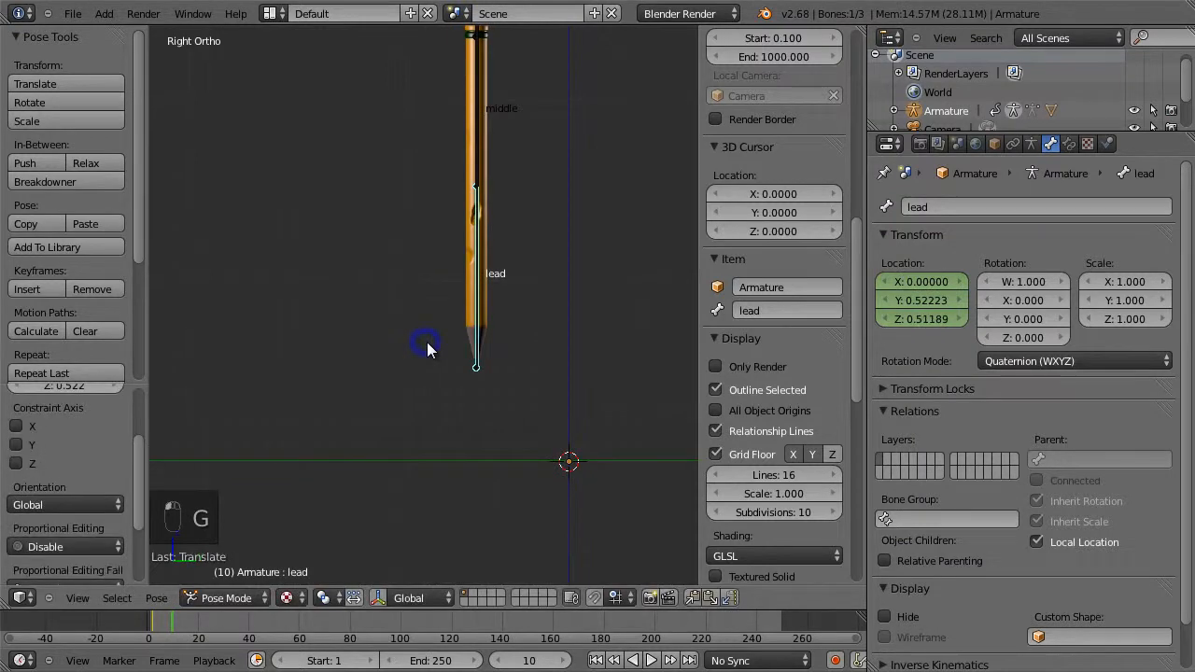
pyautogui.press('i')
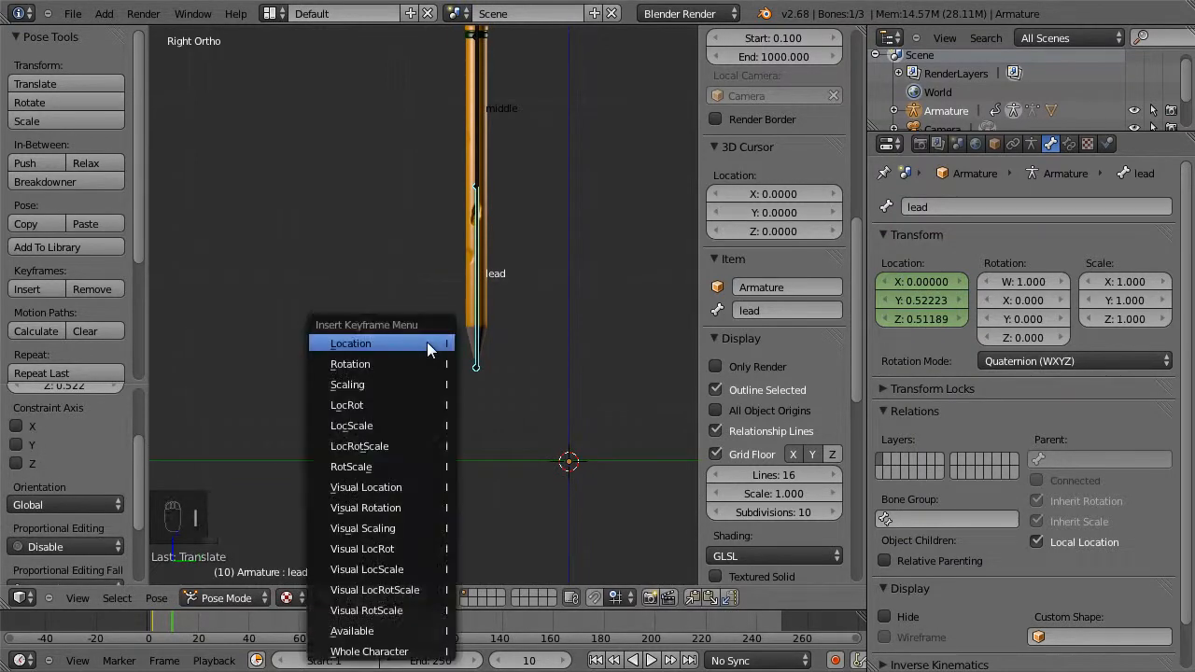
pyautogui.click(427, 342)
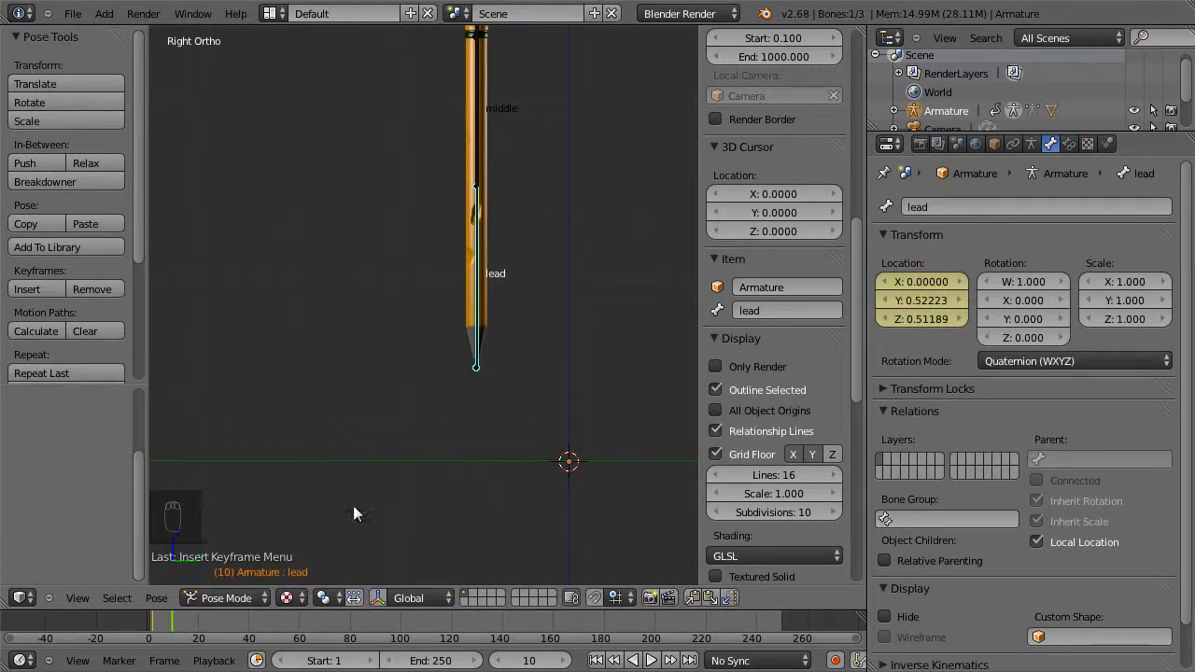
# At frame 20, clear the lead bone's location, slide it along global Y to a bone location of about Z 0.998, and insert a Location keyframe.
pyautogui.press('Up')
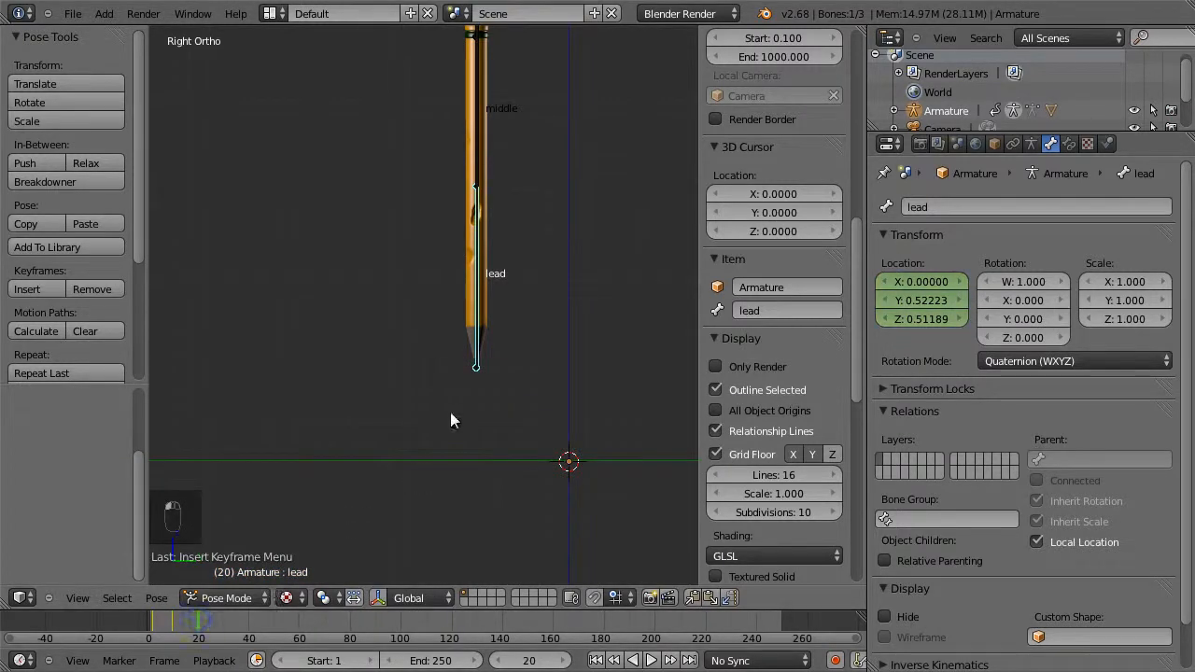
pyautogui.press('g')
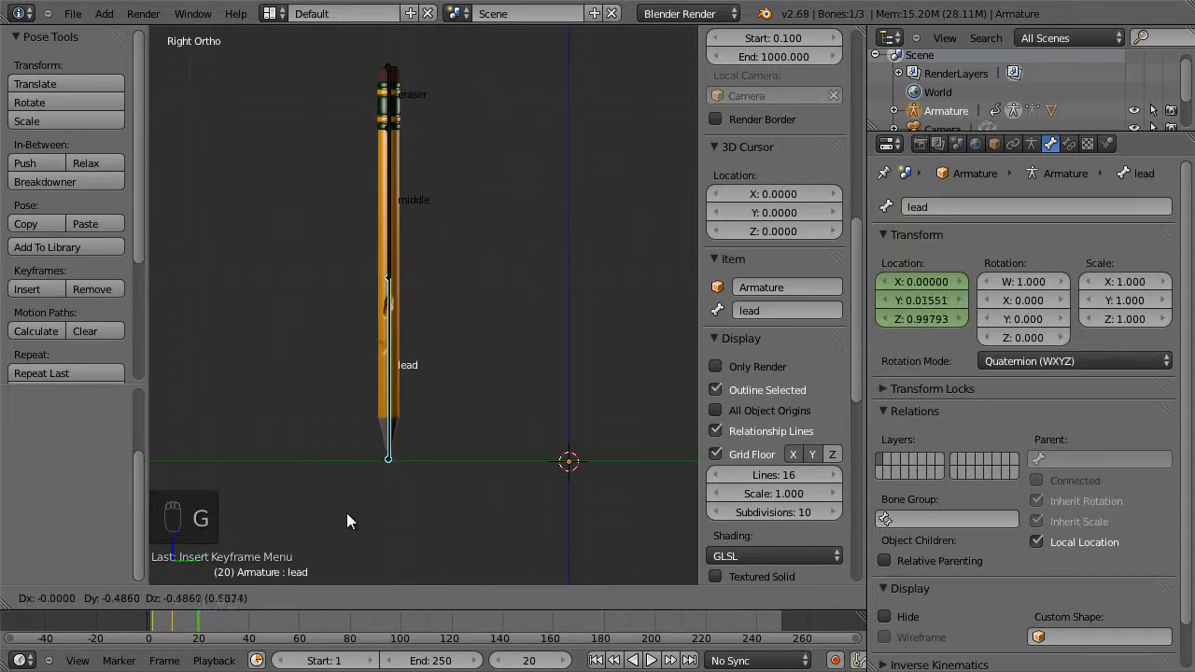
pyautogui.click(347, 512)
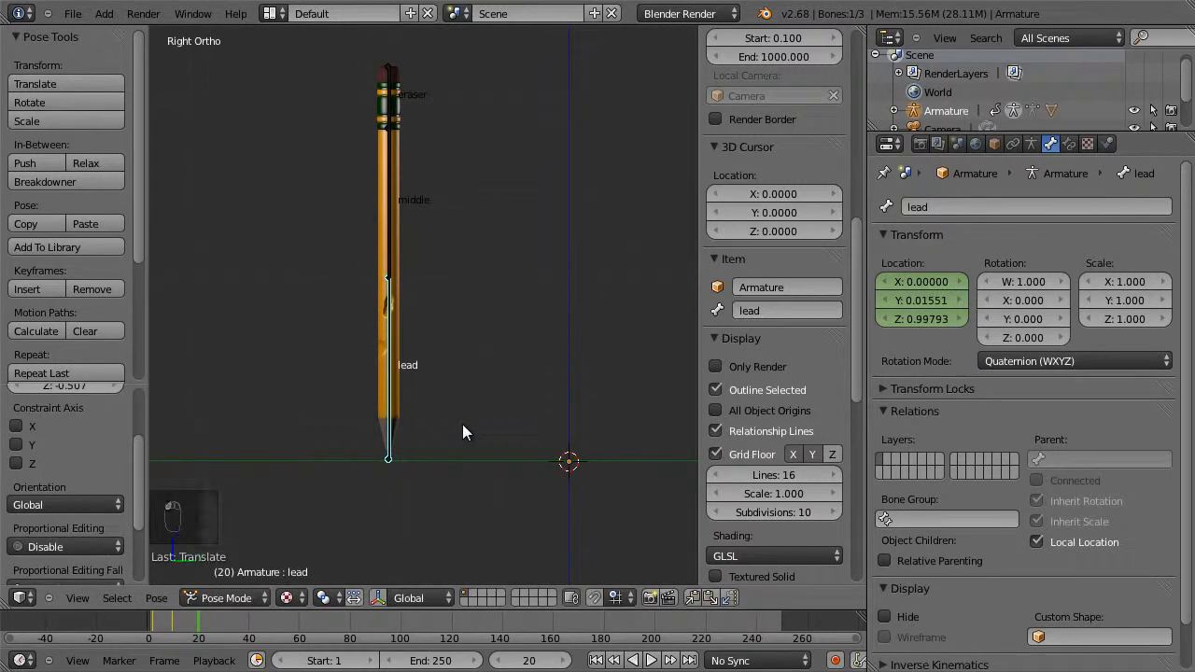
pyautogui.hotkey('alt', 'g')
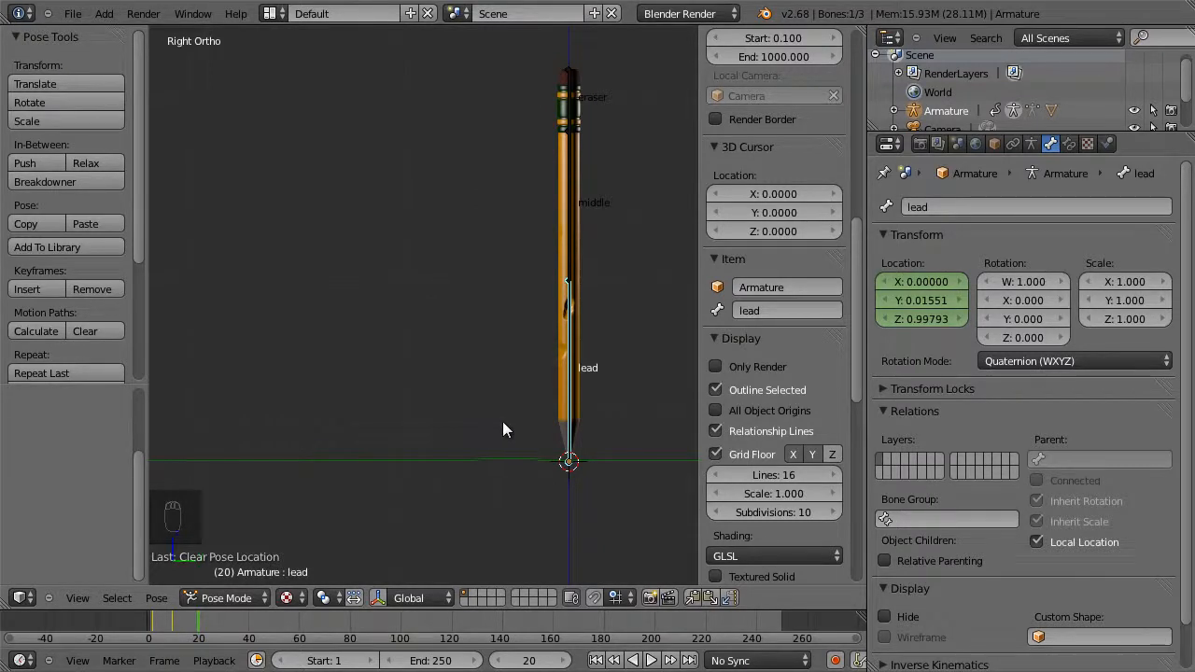
pyautogui.press('g')
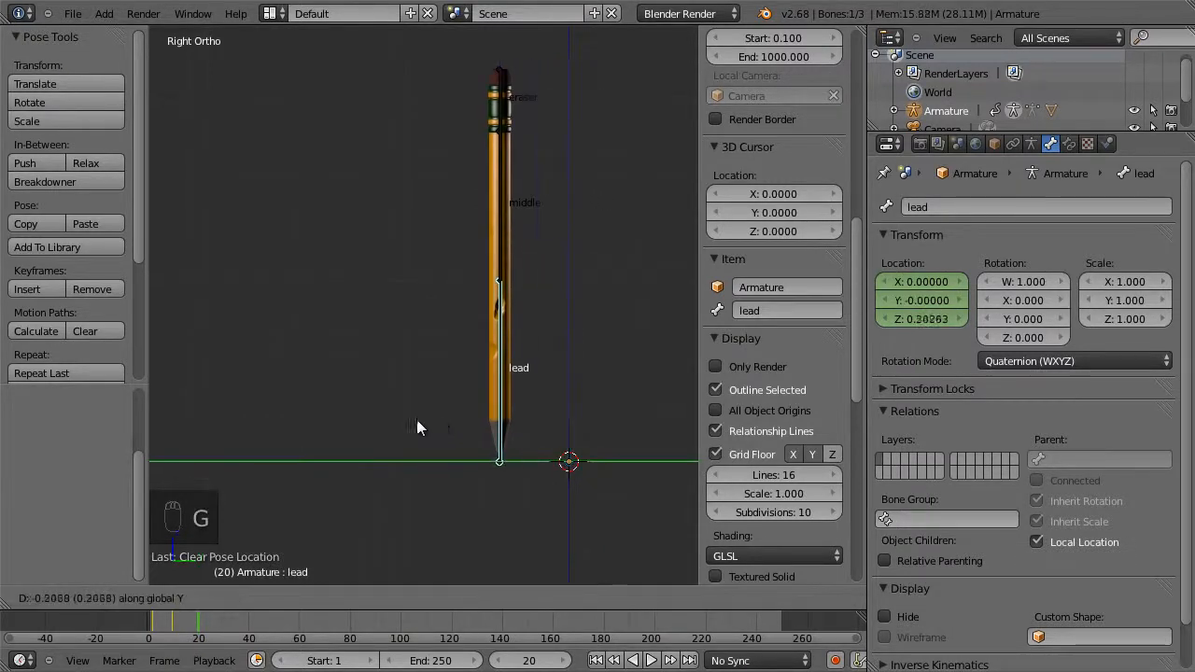
pyautogui.click(322, 425)
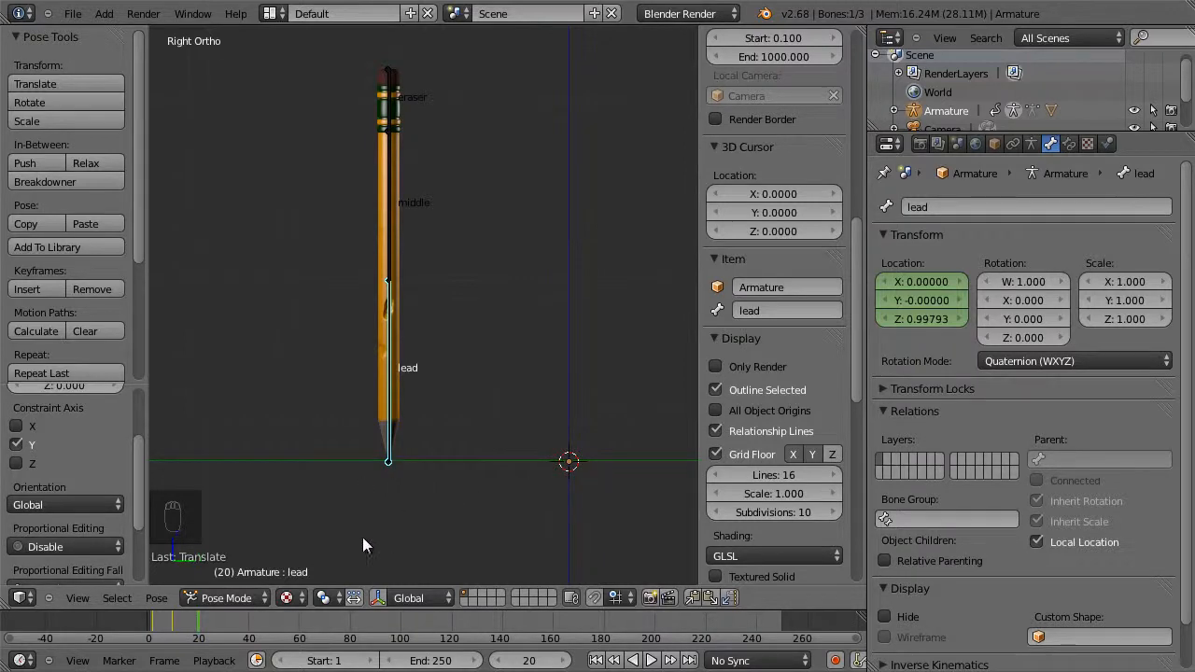
pyautogui.press('i')
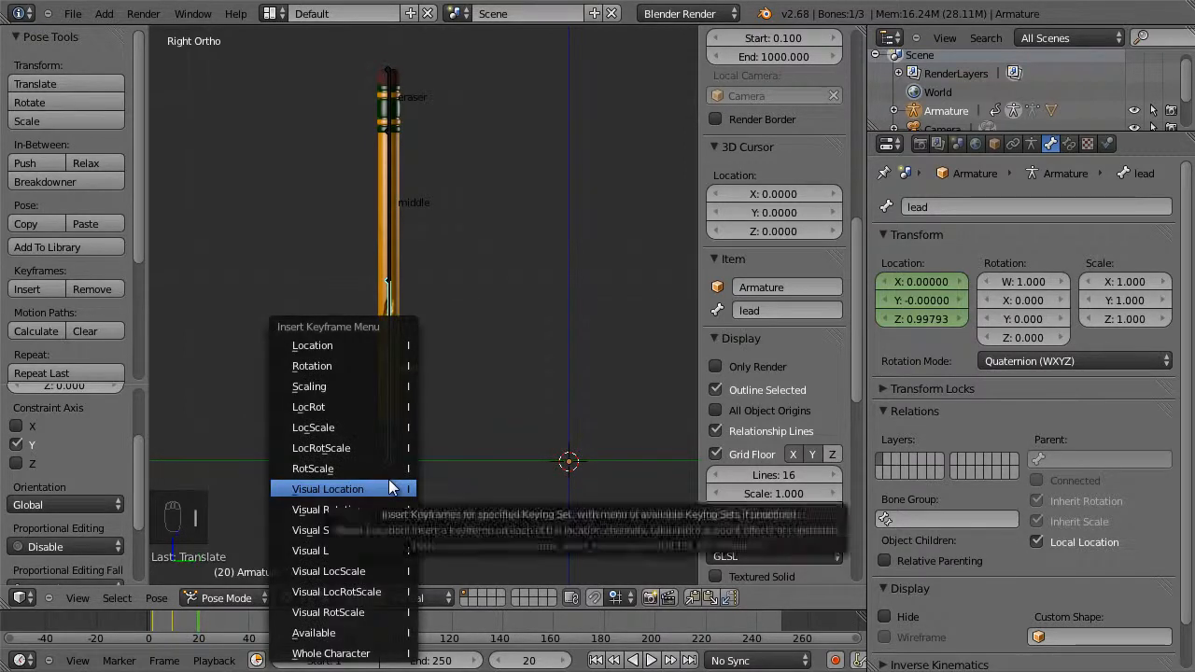
pyautogui.click(367, 347)
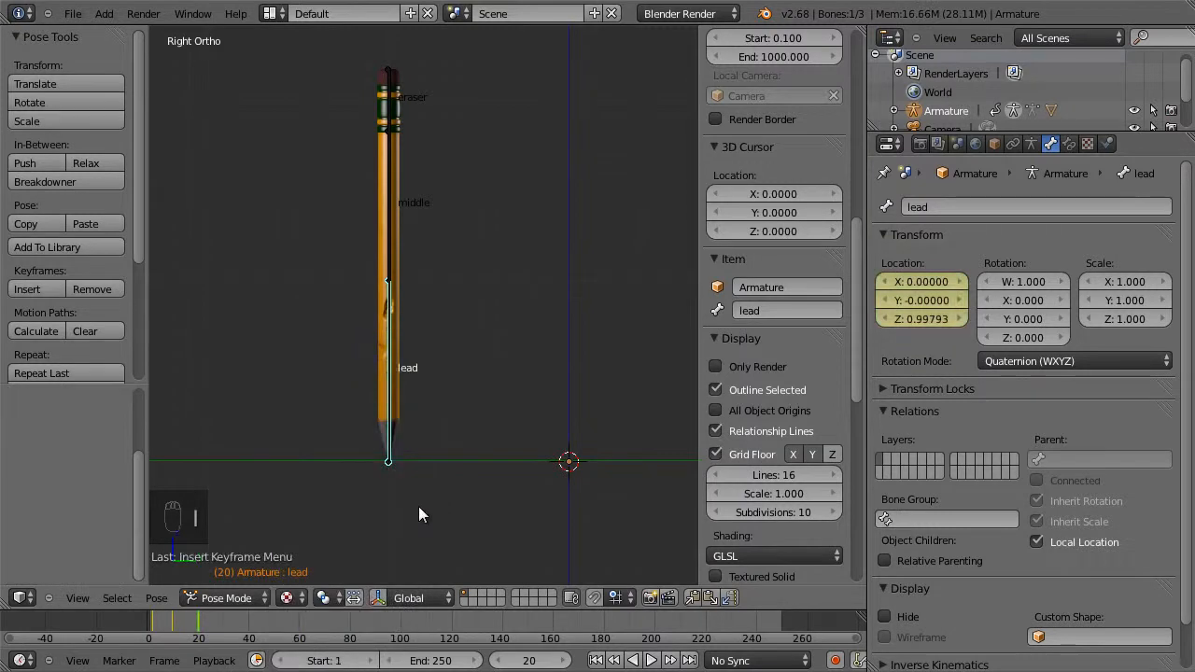
# Set the animation's end frame to 20 and play the hop back once in the right view.
pyautogui.moveTo(198, 627)
pyautogui.mouseDown()
pyautogui.moveTo(151, 627)
pyautogui.moveTo(207, 624)
pyautogui.moveTo(199, 630)
pyautogui.mouseUp()
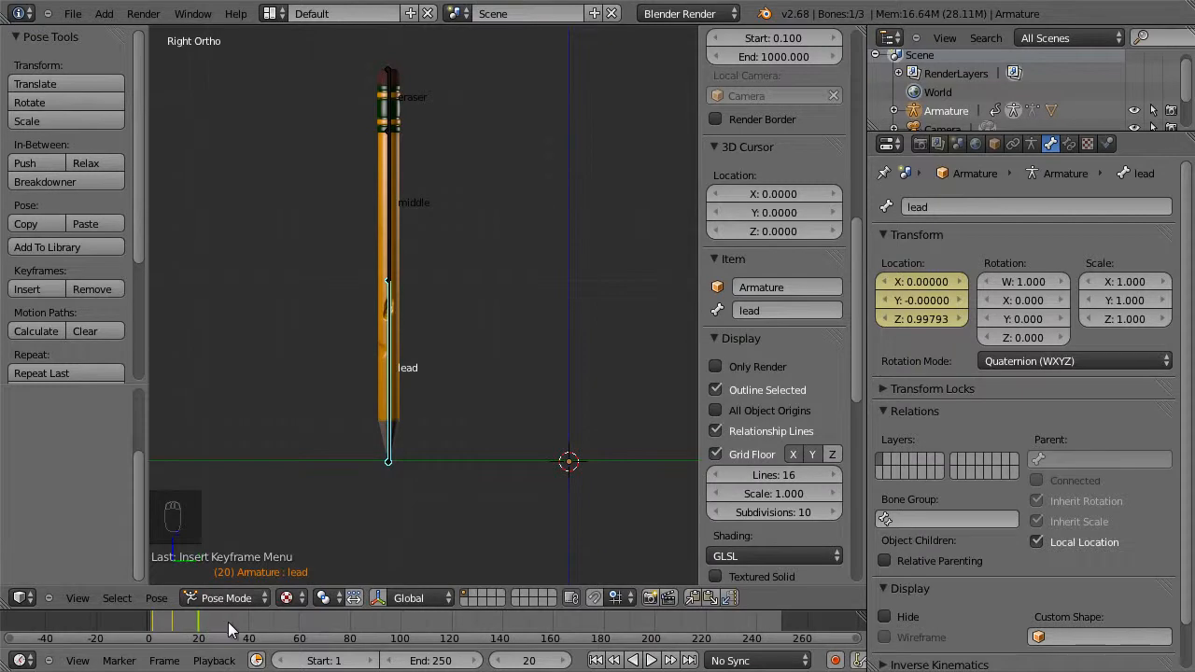
pyautogui.press('e')
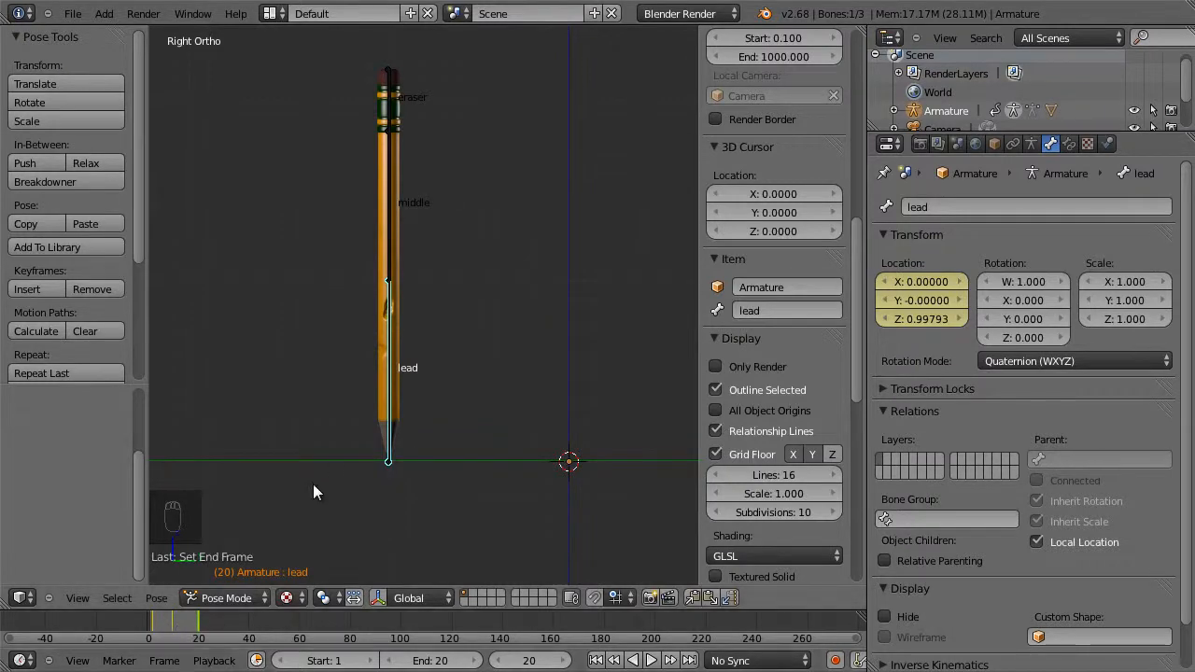
pyautogui.hotkey('alt', 'a')
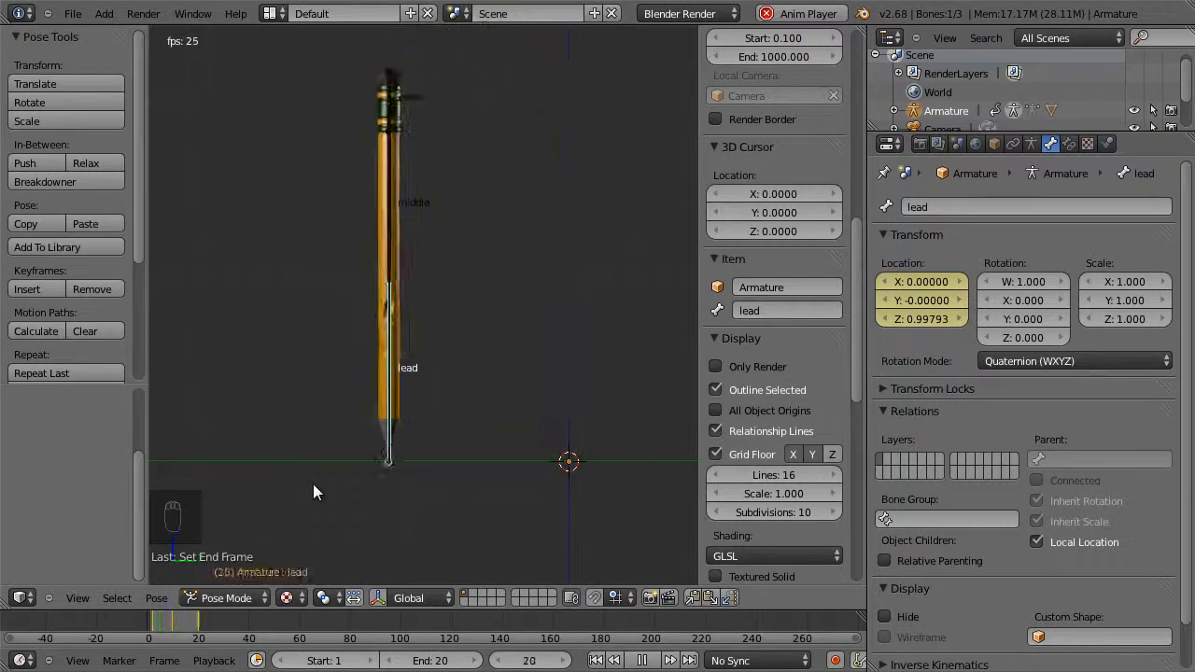
pyautogui.press('Escape')
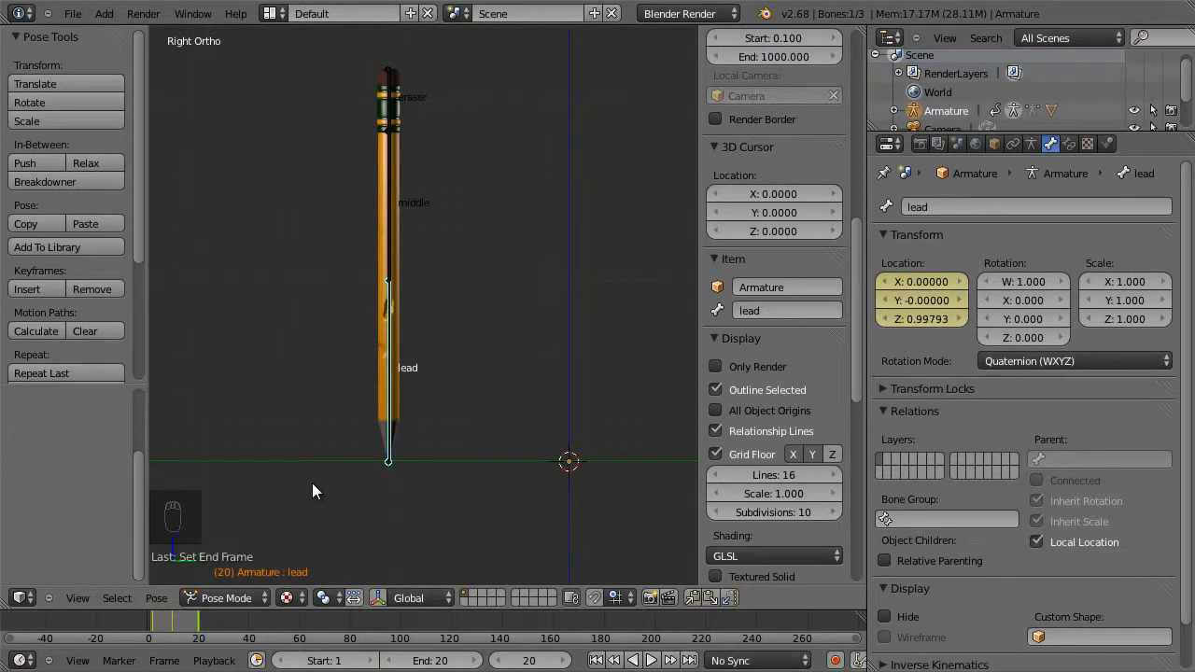
# Save the blend file to the Desktop with Save As.
pyautogui.click(72, 13)
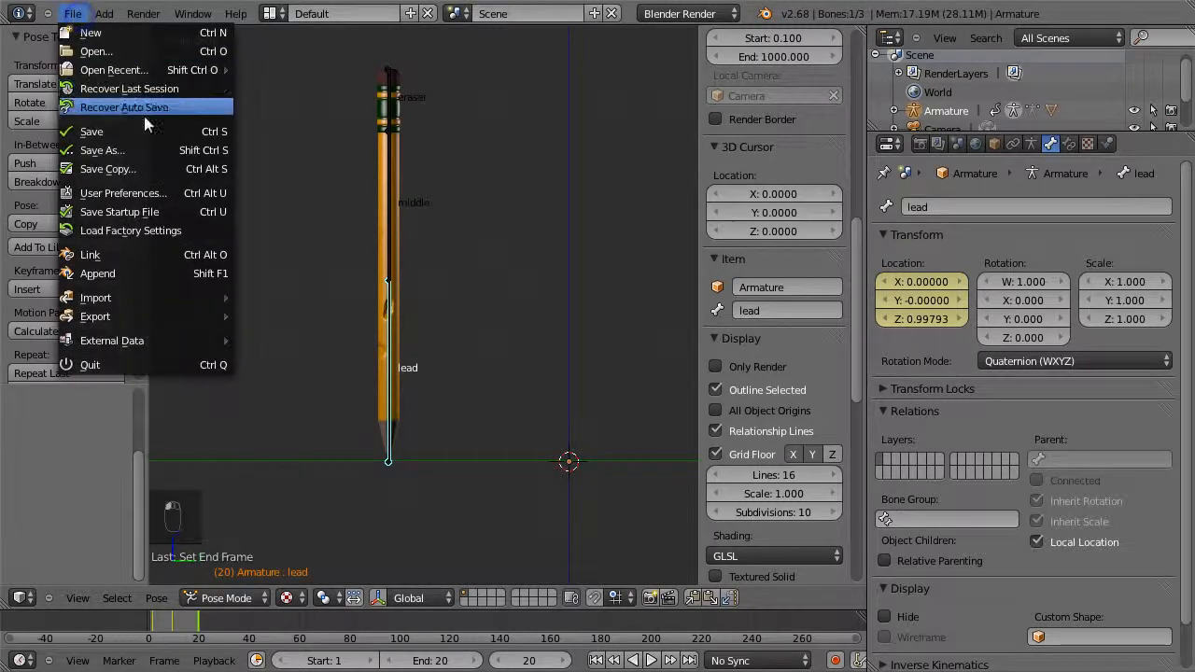
pyautogui.click(152, 149)
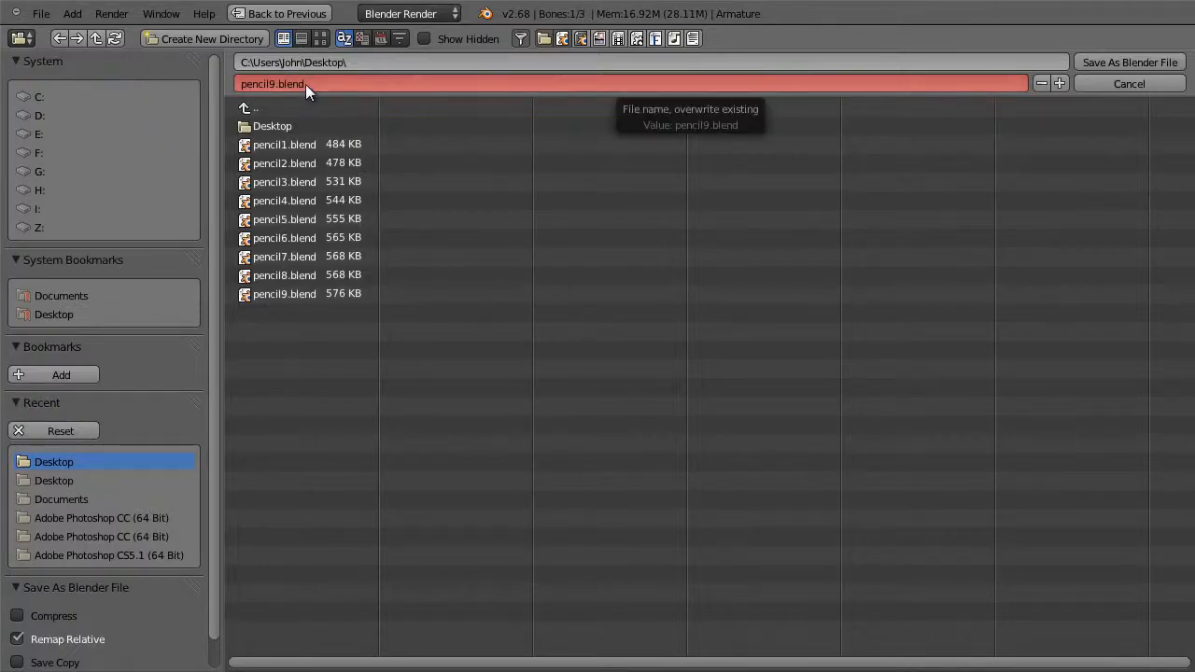
pyautogui.click(1082, 61)
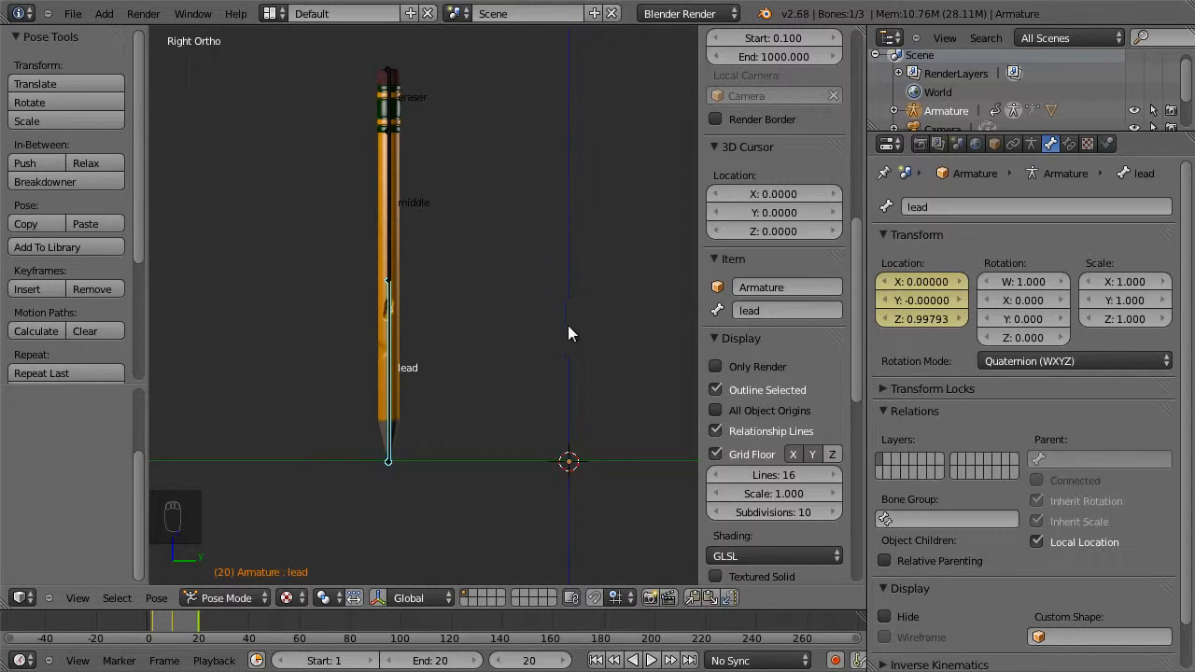
# Switch to the Animation screen layout and show the armature up close in the right orthographic view.
pyautogui.click(276, 13)
pyautogui.click(295, 60)
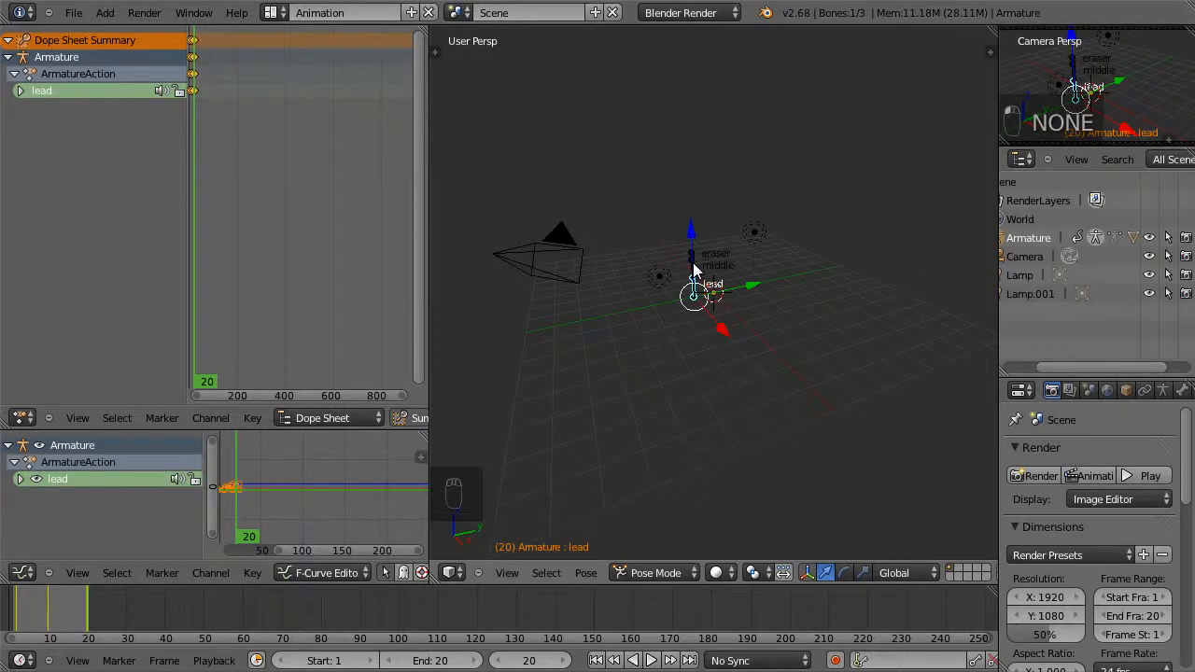
pyautogui.press('KP_3')
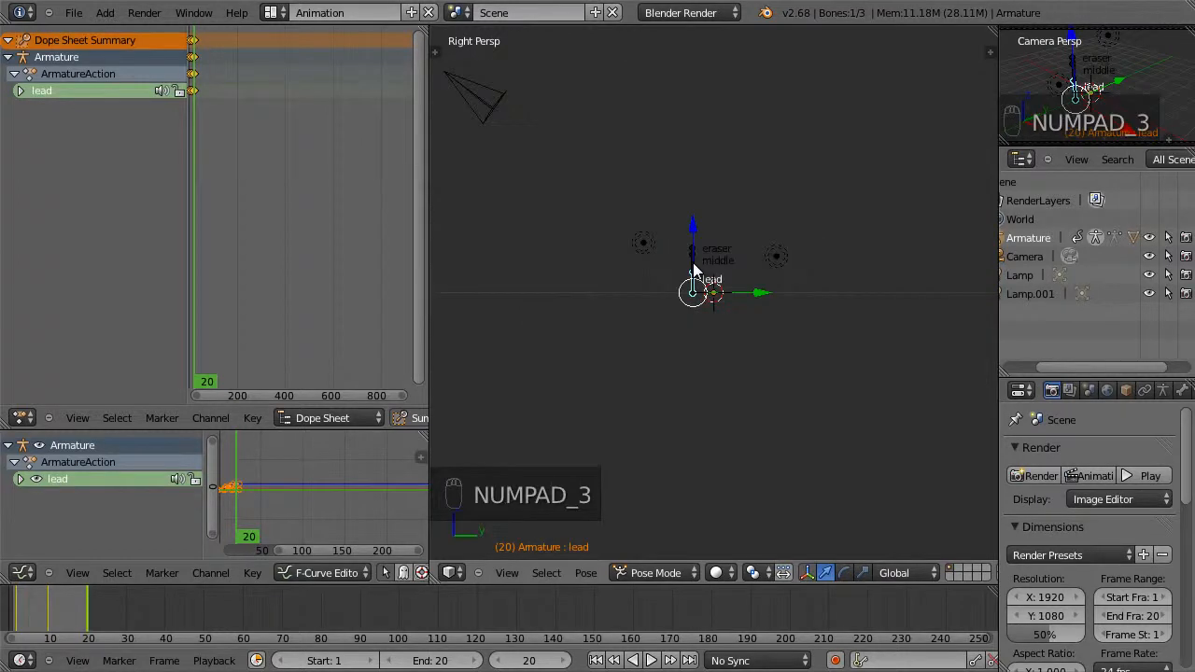
pyautogui.press('KP_5')
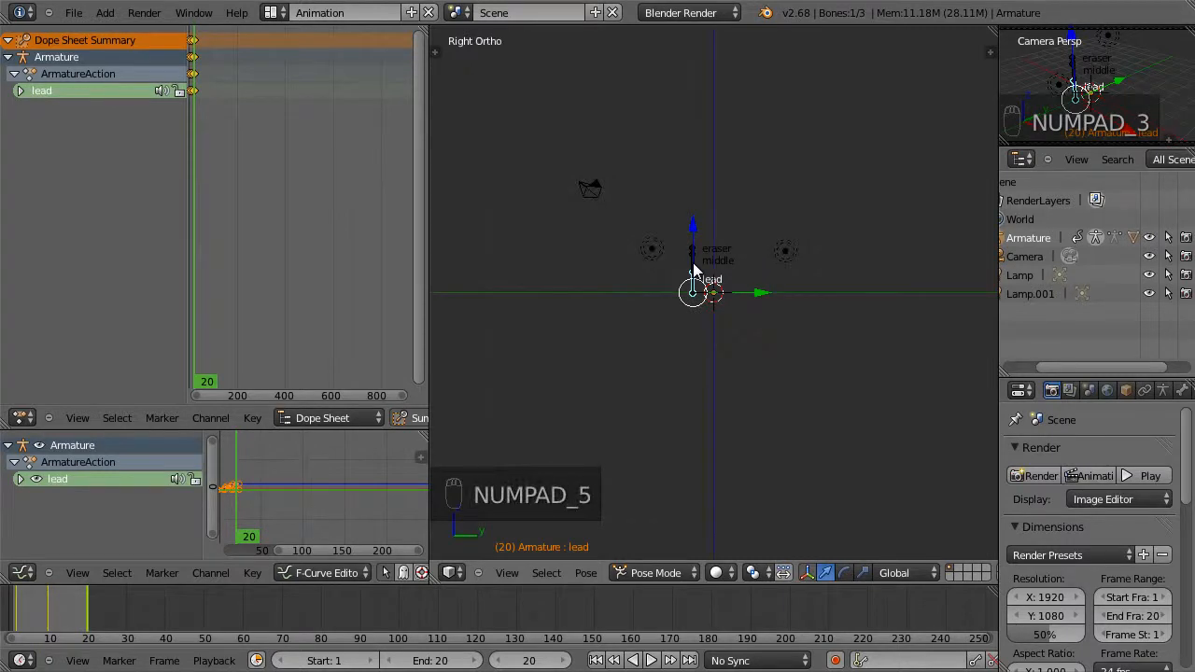
pyautogui.scroll(11, 693, 263)
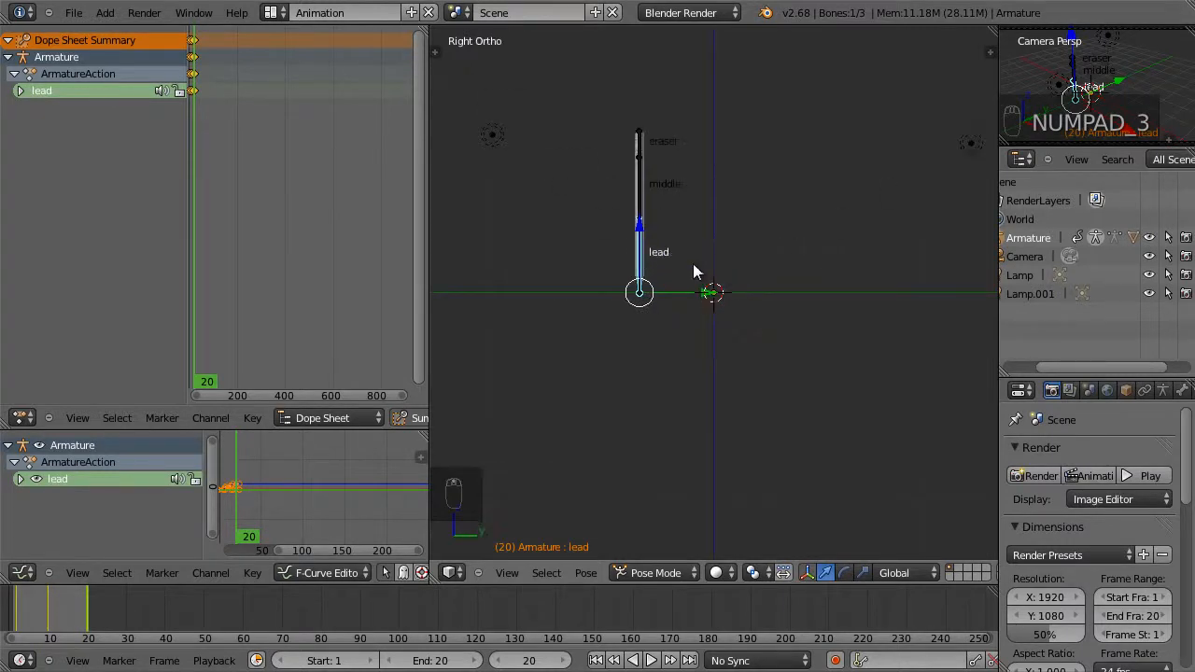
# Show the pencil with textured viewport shading and frame it upright in the right orthographic view.
pyautogui.moveTo(637, 145)
pyautogui.keyDown('shift'); pyautogui.mouseDown(button='middle')
pyautogui.moveTo(657, 223)
pyautogui.moveTo(751, 337)
pyautogui.mouseUp(button='middle'); pyautogui.keyUp('shift')
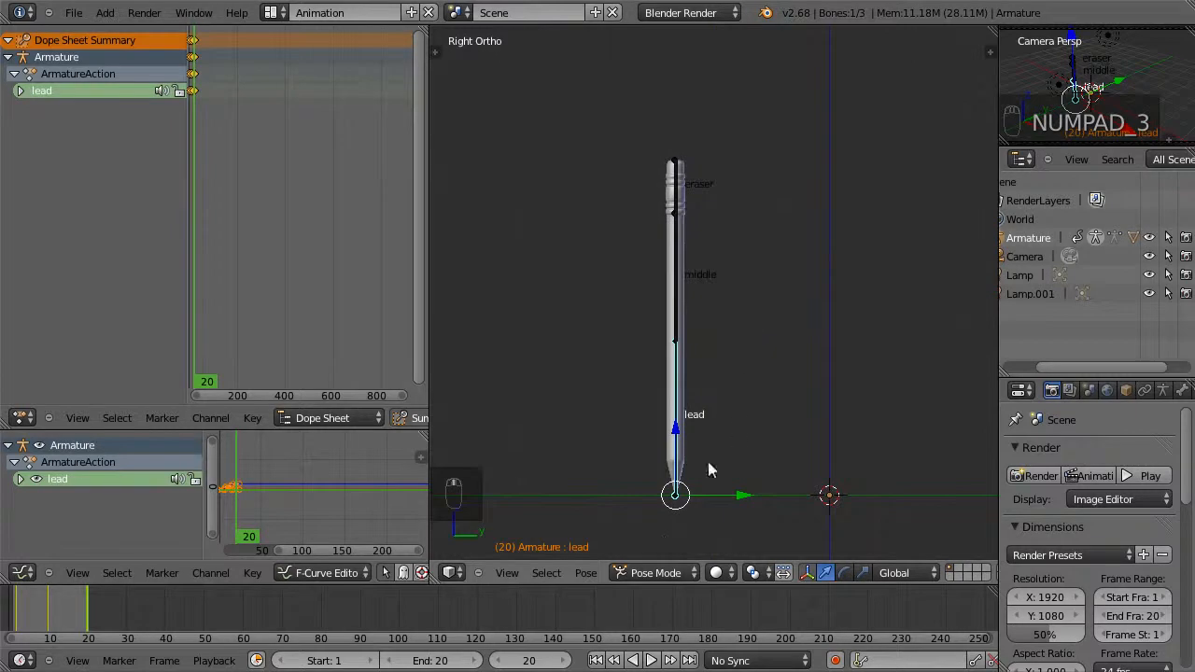
pyautogui.click(716, 572)
pyautogui.click(754, 502)
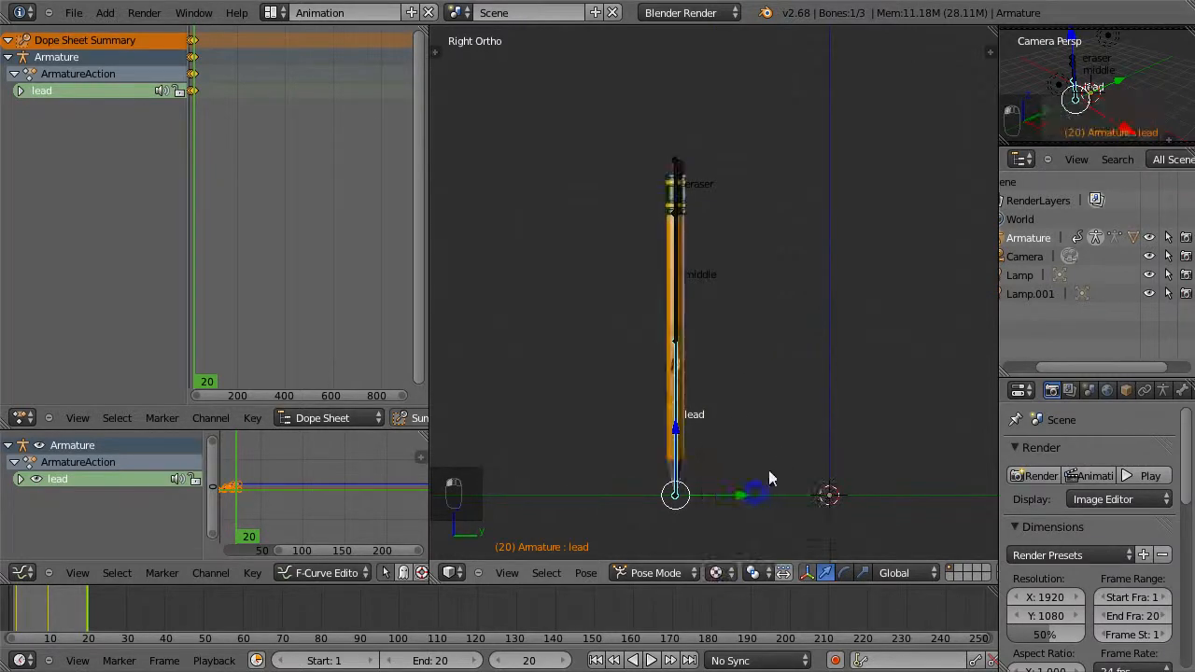
pyautogui.scroll(1, 772, 443)
pyautogui.keyDown('shift'); pyautogui.moveTo(772, 443); pyautogui.dragTo(762, 387, button='middle'); pyautogui.keyUp('shift')
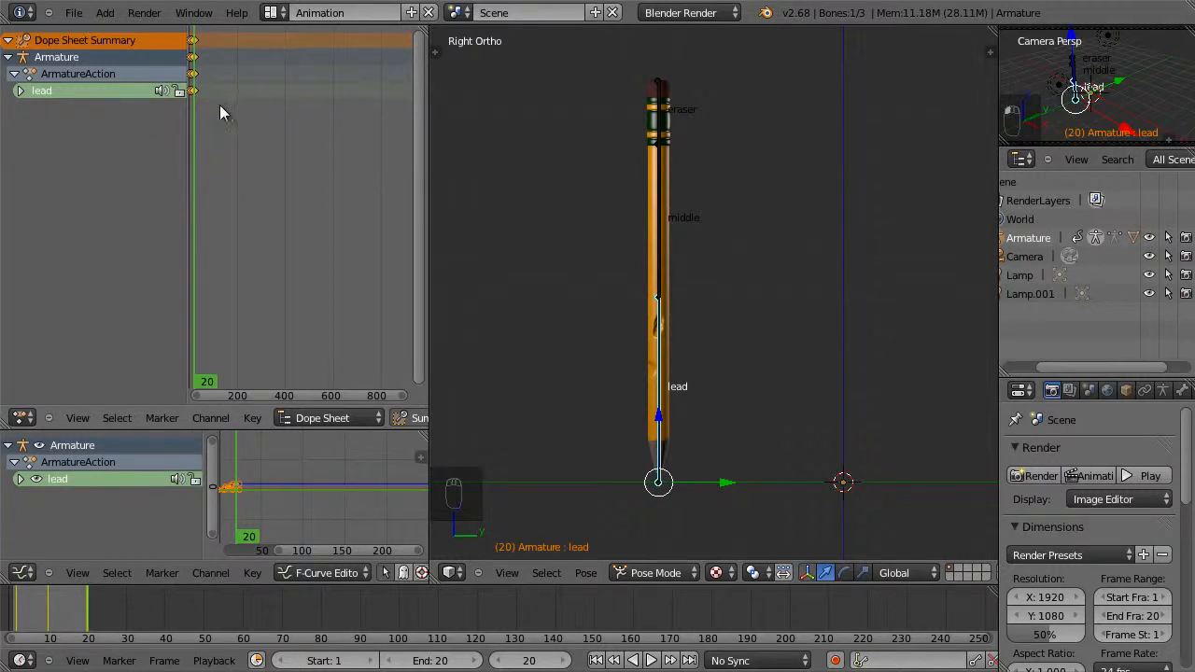
# Zoom the Dope Sheet in on the lead bone's keyframes, make frame 2 current, and widen the editor.
pyautogui.scroll(5, 222, 111)
pyautogui.moveTo(196, 95); pyautogui.dragTo(269, 234, button='middle')
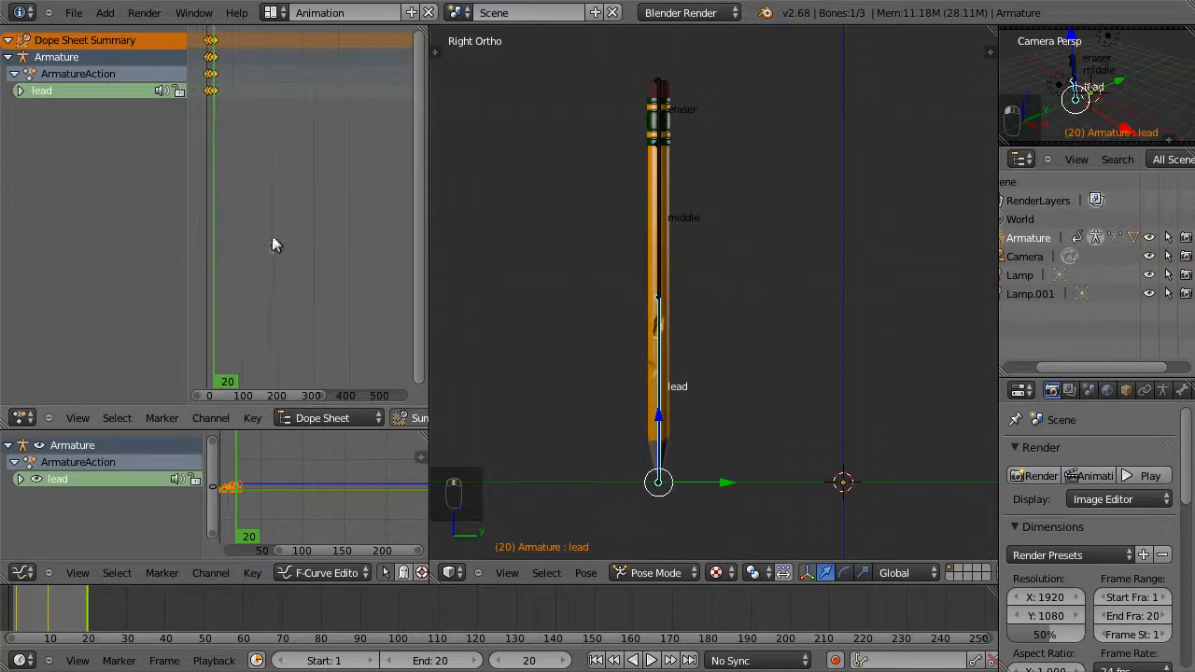
pyautogui.hotkey('shift', 'b')
pyautogui.moveTo(232, 92); pyautogui.dragTo(195, 35)
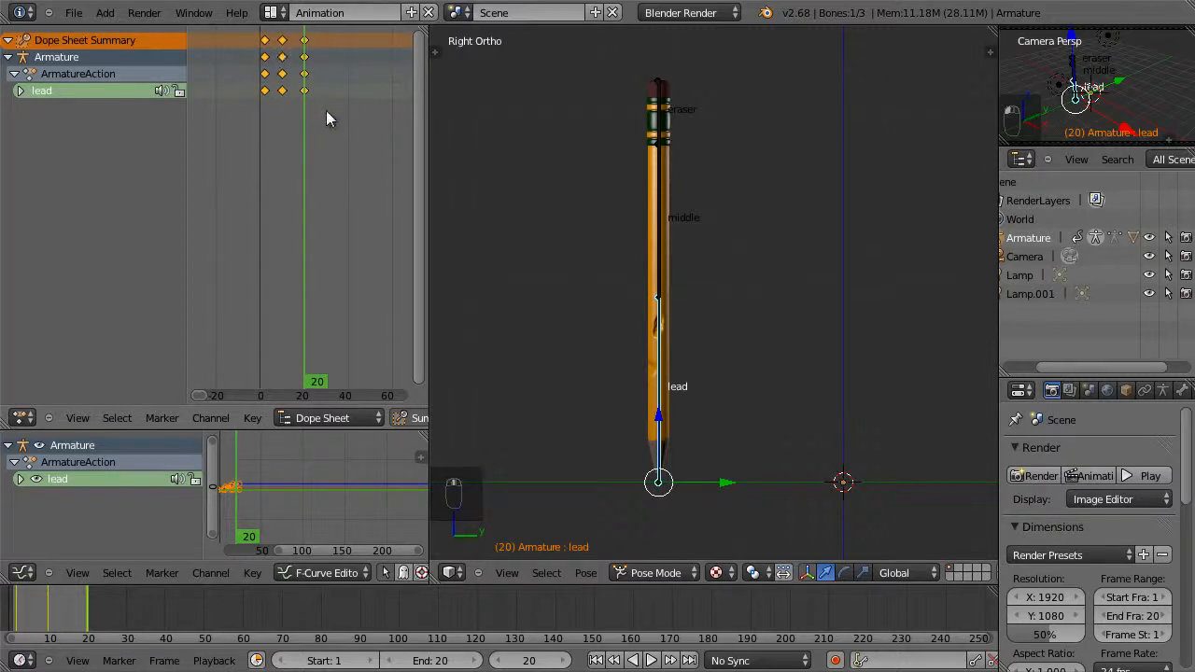
pyautogui.hotkey('shift', 'b')
pyautogui.moveTo(334, 104); pyautogui.dragTo(251, 34)
pyautogui.moveTo(338, 179)
pyautogui.mouseDown()
pyautogui.moveTo(206, 168)
pyautogui.moveTo(218, 173)
pyautogui.mouseUp()
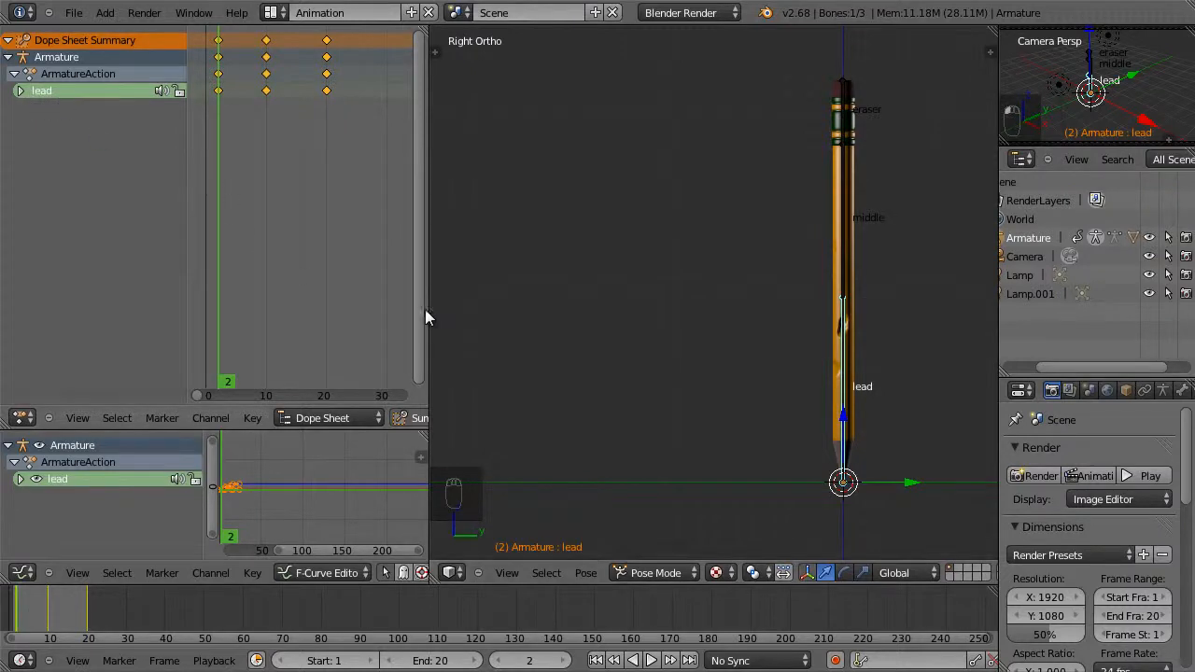
pyautogui.moveTo(427, 309); pyautogui.dragTo(674, 323)
# Switch the Dope Sheet to Action Editor mode, comparing it once with the regular Dope Sheet mode.
pyautogui.click(340, 418)
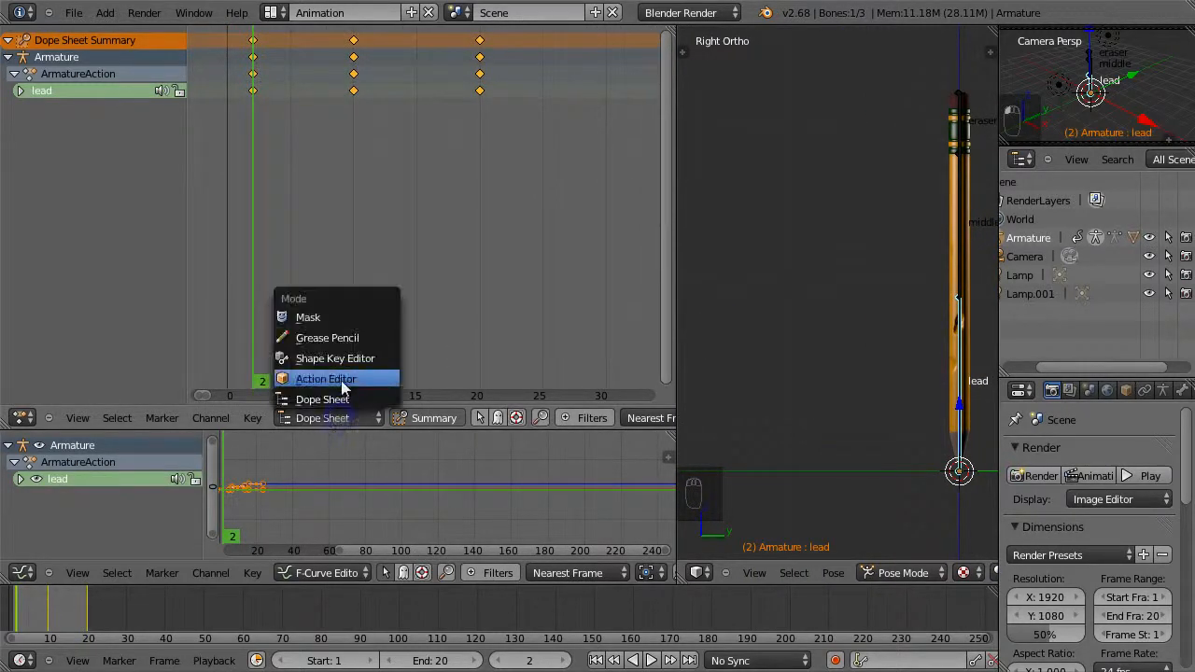
pyautogui.click(342, 383)
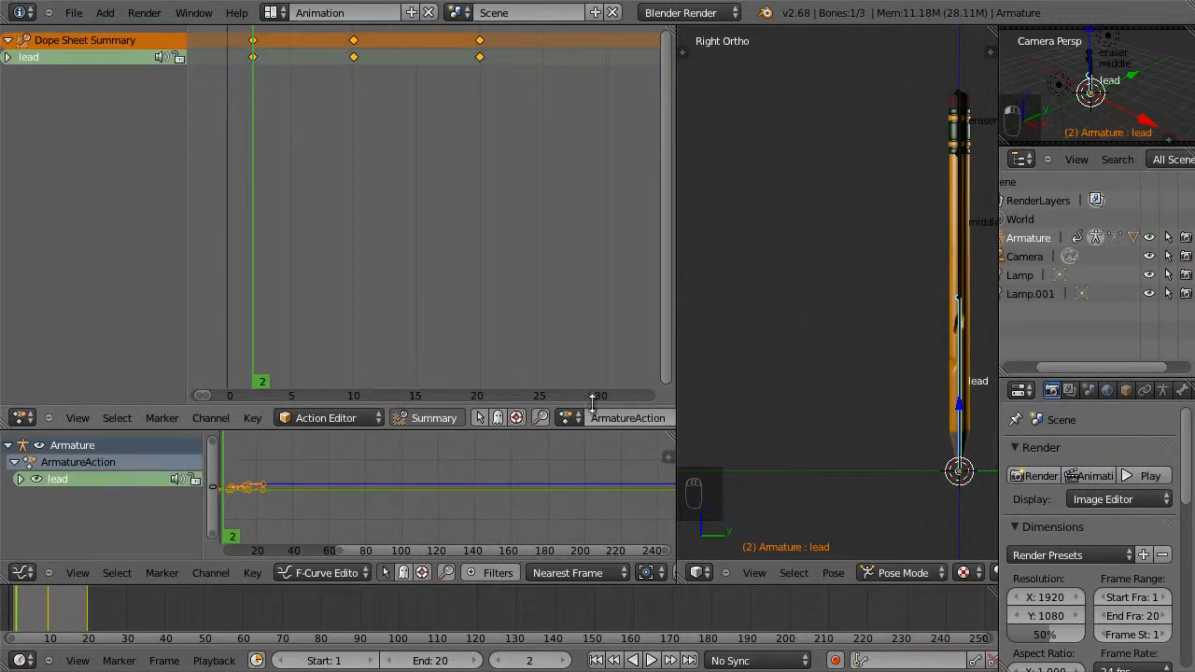
pyautogui.click(354, 419)
pyautogui.click(352, 397)
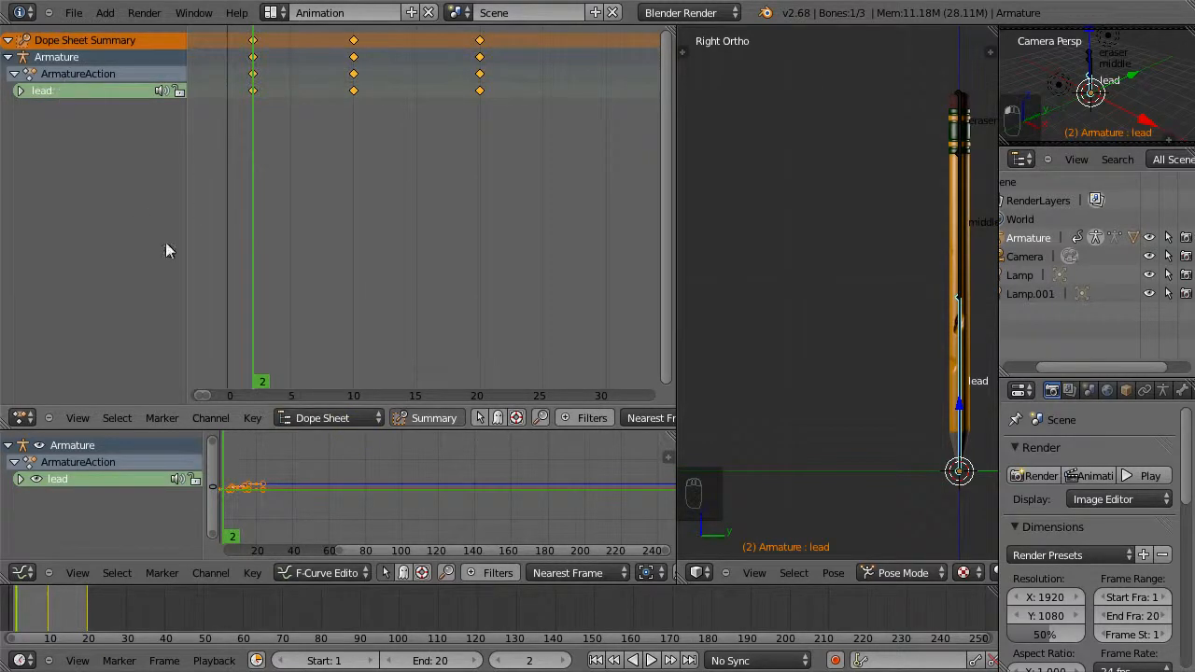
pyautogui.click(356, 417)
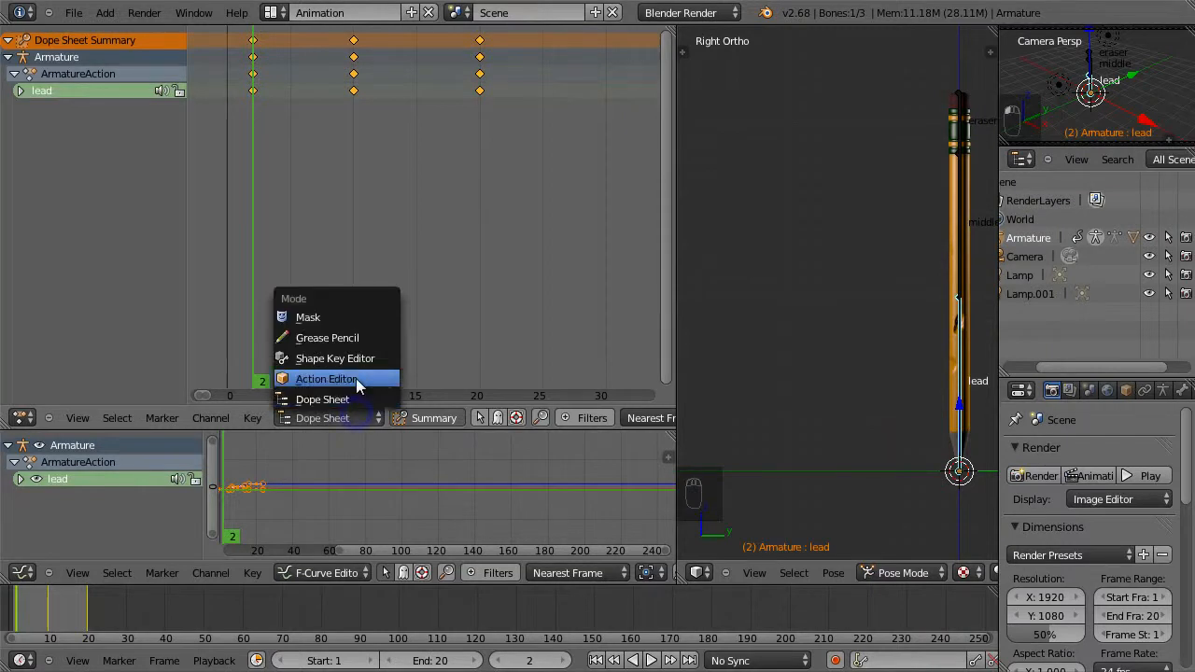
pyautogui.click(354, 380)
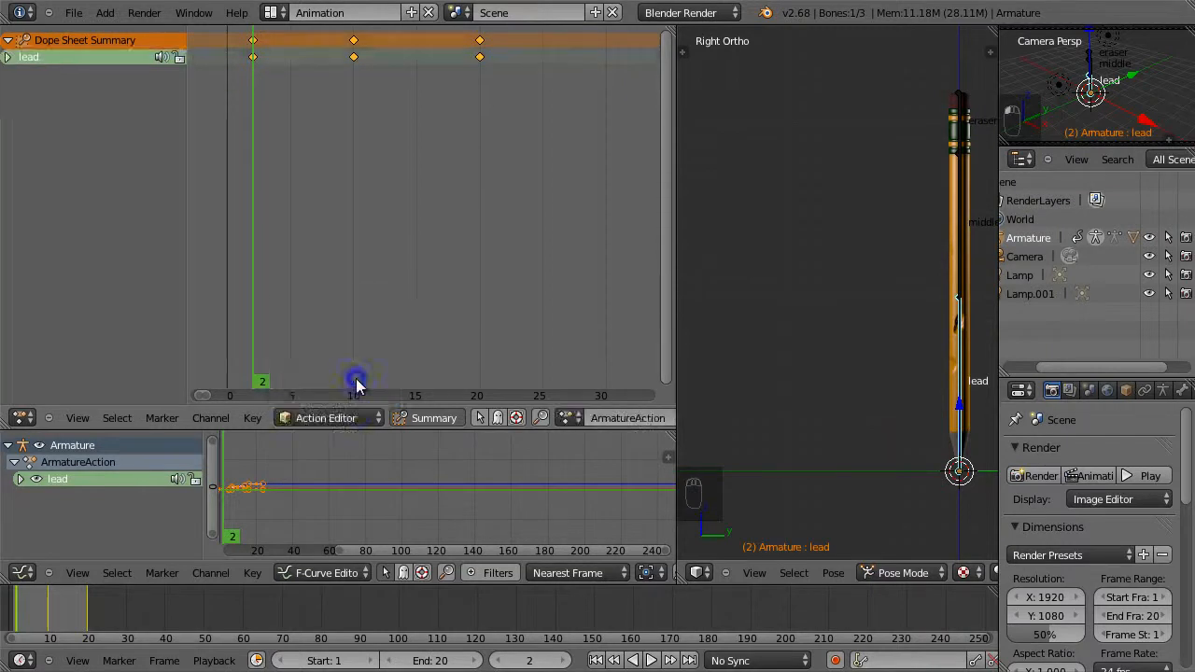
# Rename the armature's action to jump and narrow the Action Editor to give the 3D view more room.
pyautogui.click(606, 420)
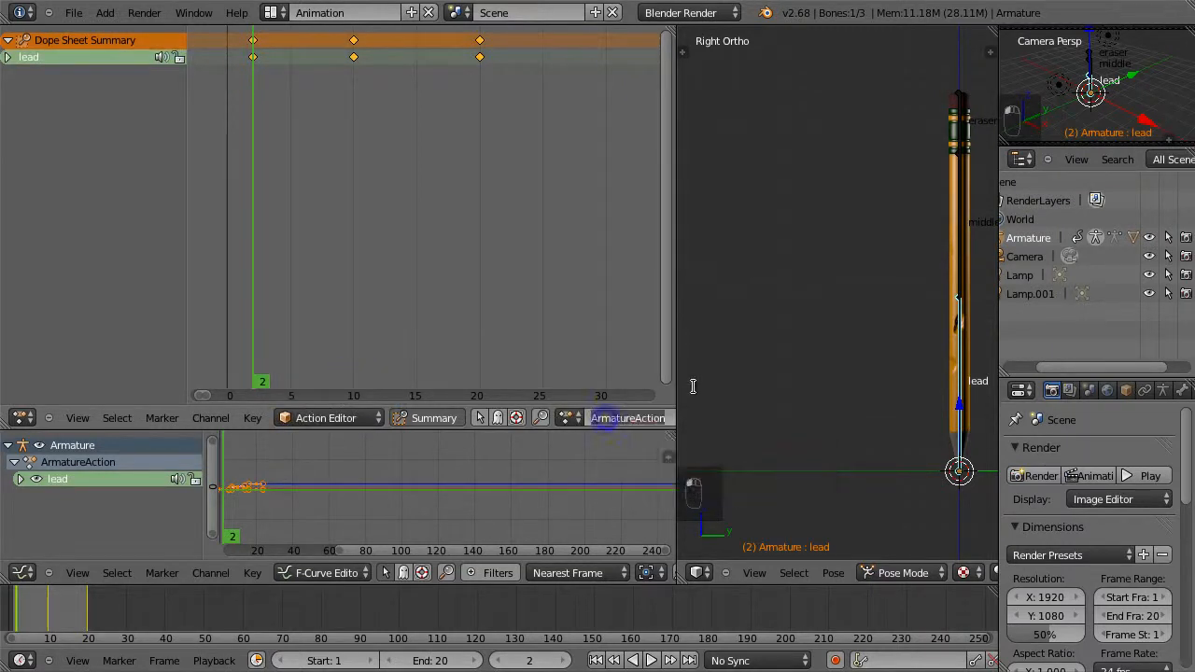
pyautogui.write('Aump')
pyautogui.press('Return')
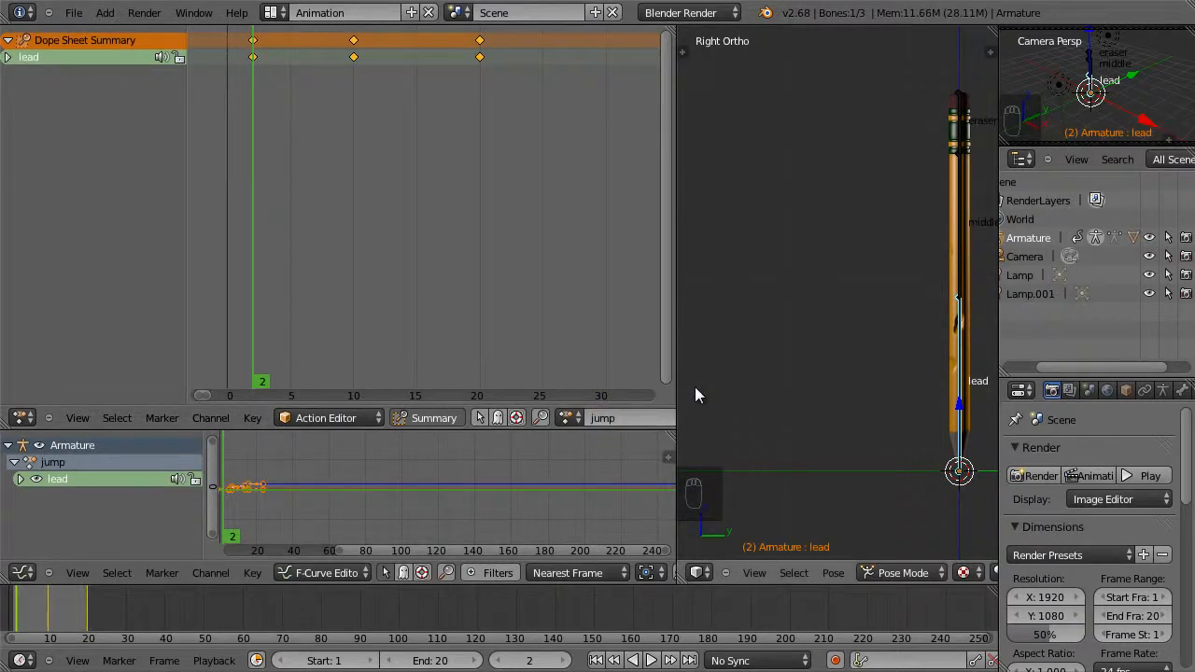
pyautogui.moveTo(673, 265); pyautogui.dragTo(550, 270)
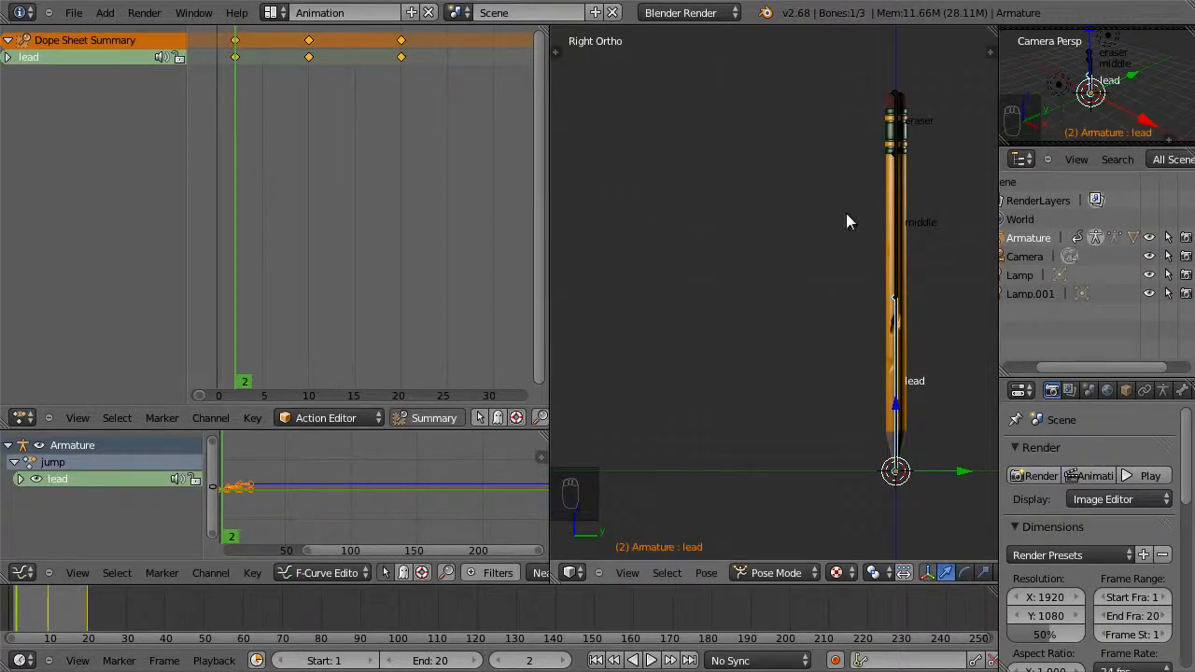
# Select the lead, middle and eraser bones together and insert a Rotation keyframe at frame 2.
pyautogui.rightClick(898, 279)
pyautogui.keyDown('shift'); pyautogui.rightClick(896, 129); pyautogui.keyUp('shift')
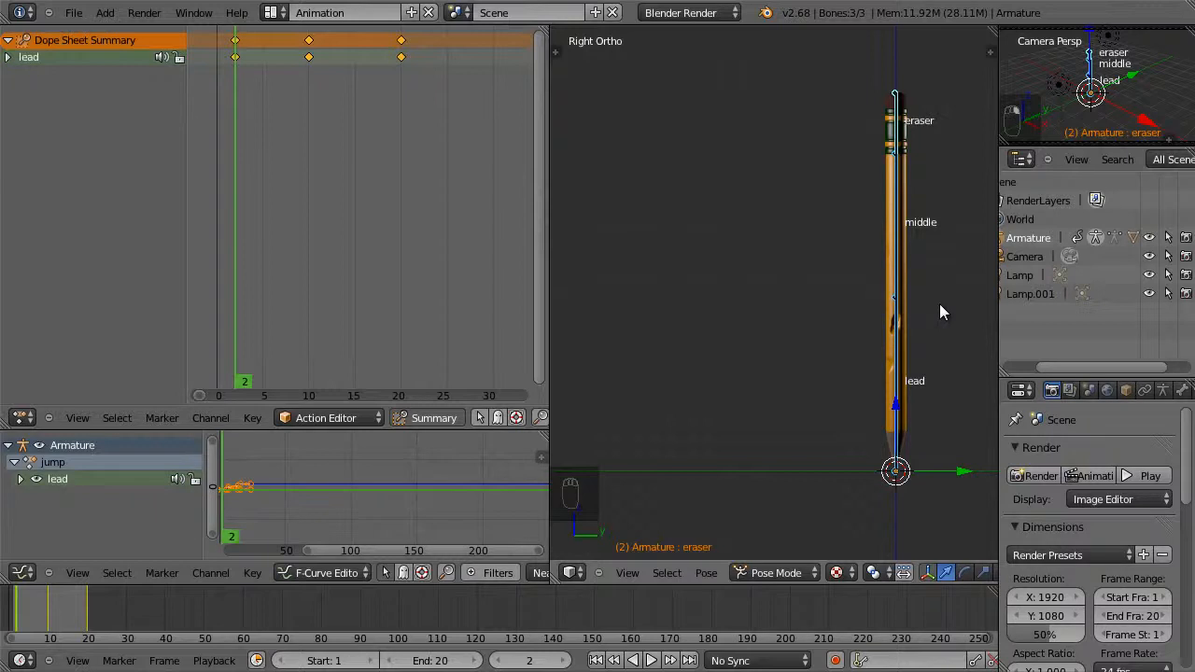
pyautogui.press('i')
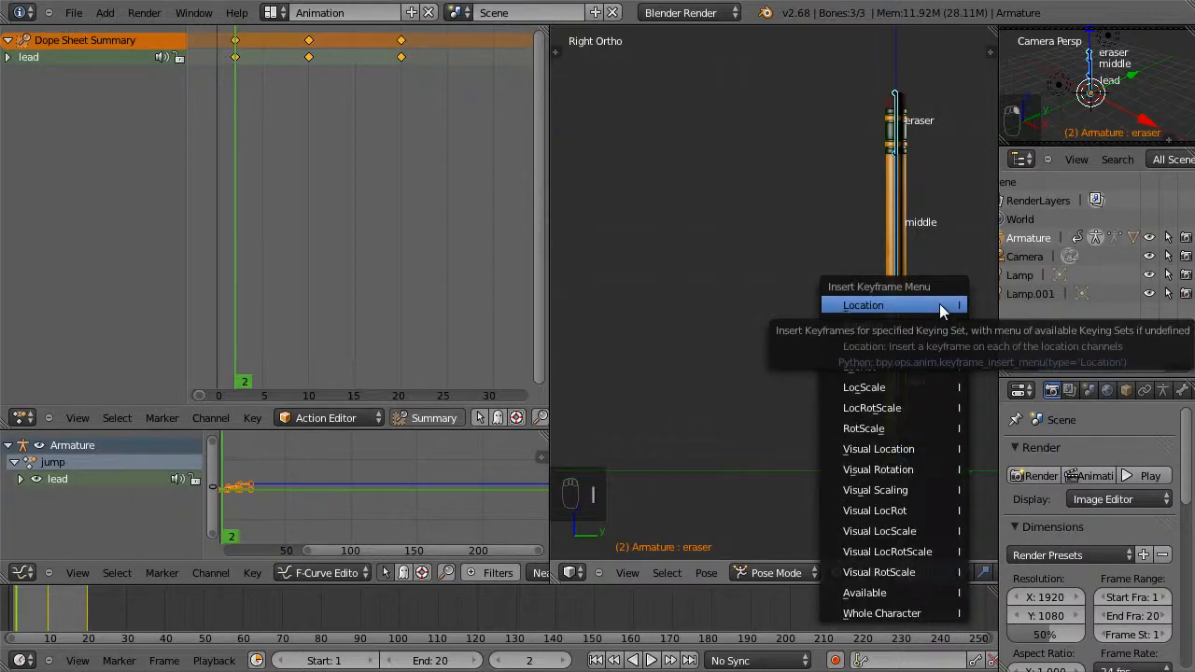
pyautogui.click(886, 324)
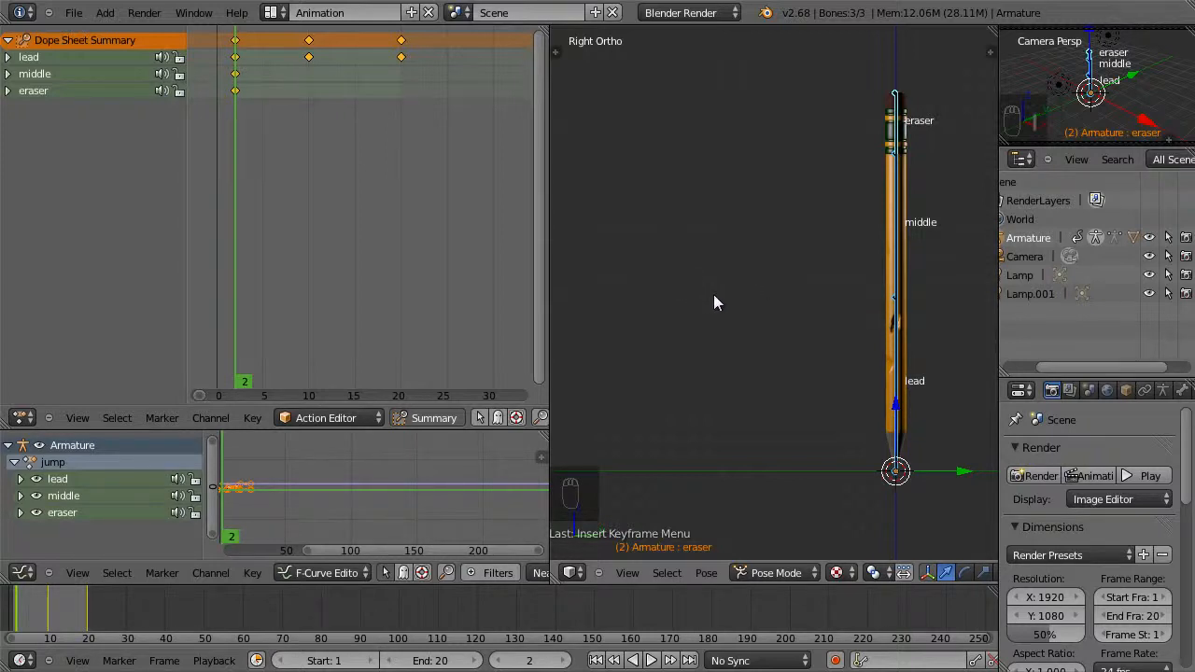
# Duplicate the frame 2 keyframes of the lead, middle and eraser bones to frame 5.
pyautogui.rightClick(897, 357)
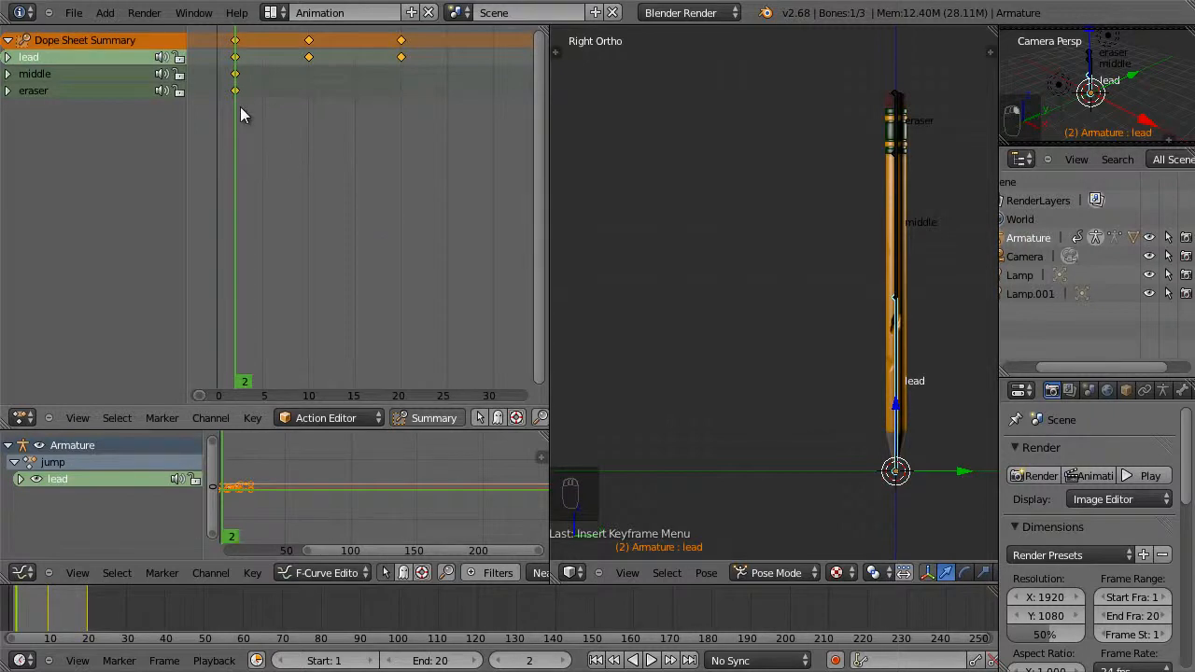
pyautogui.press('a')
pyautogui.press('b')
pyautogui.moveTo(248, 100); pyautogui.dragTo(224, 51)
pyautogui.hotkey('shift', 'd')
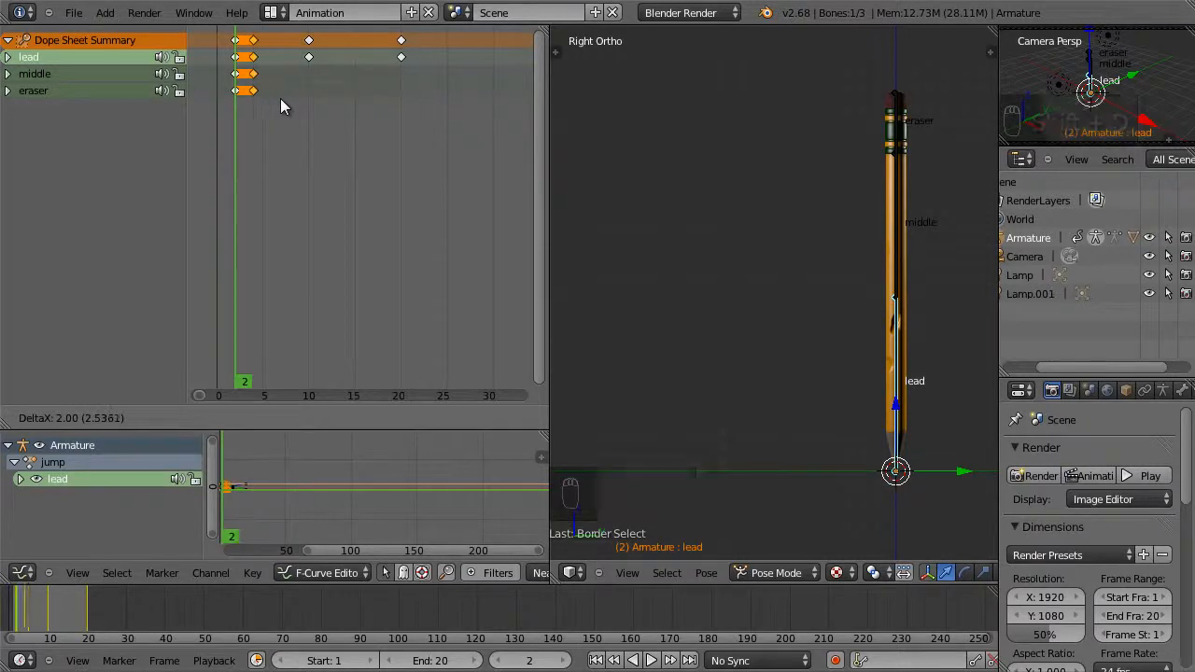
pyautogui.click(279, 98)
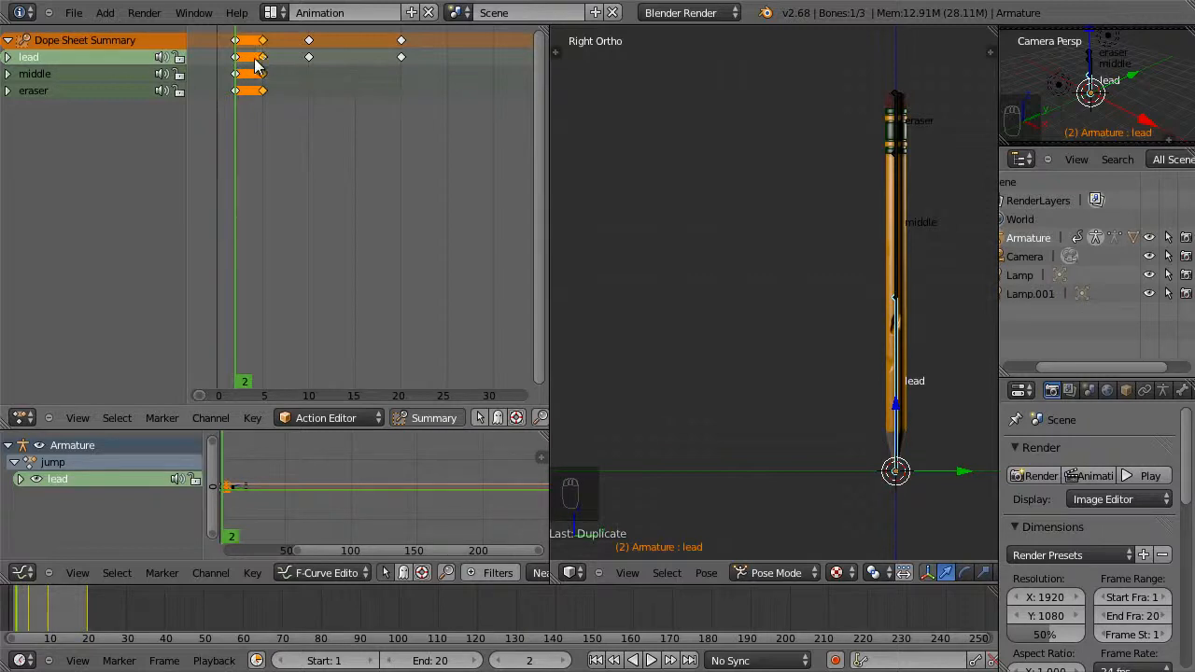
# At frame 5, tilt the lead bone about 6° toward positive Y and bend the middle bone further the same way.
pyautogui.click(263, 110)
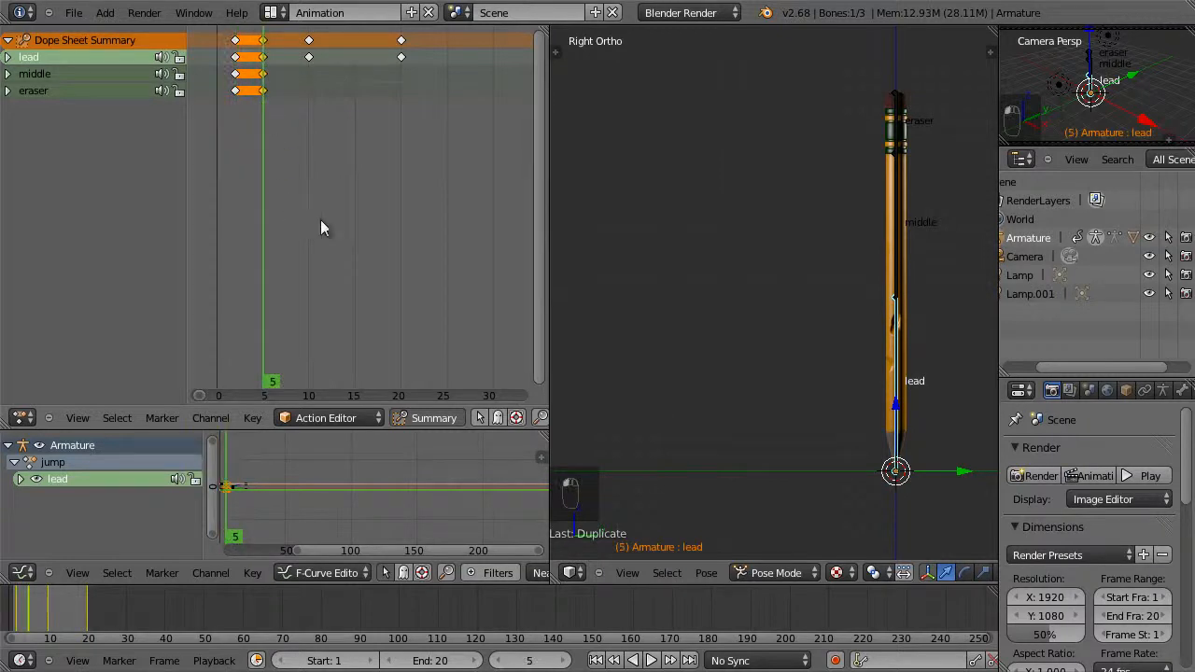
pyautogui.rightClick(899, 278)
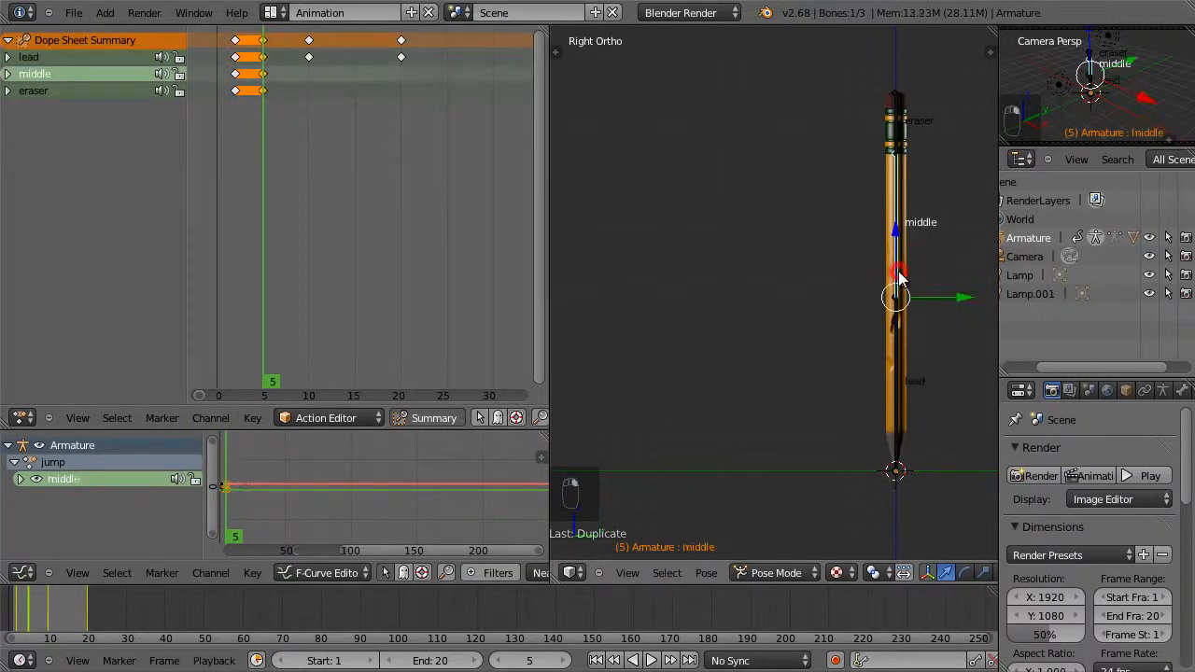
pyautogui.rightClick(898, 335)
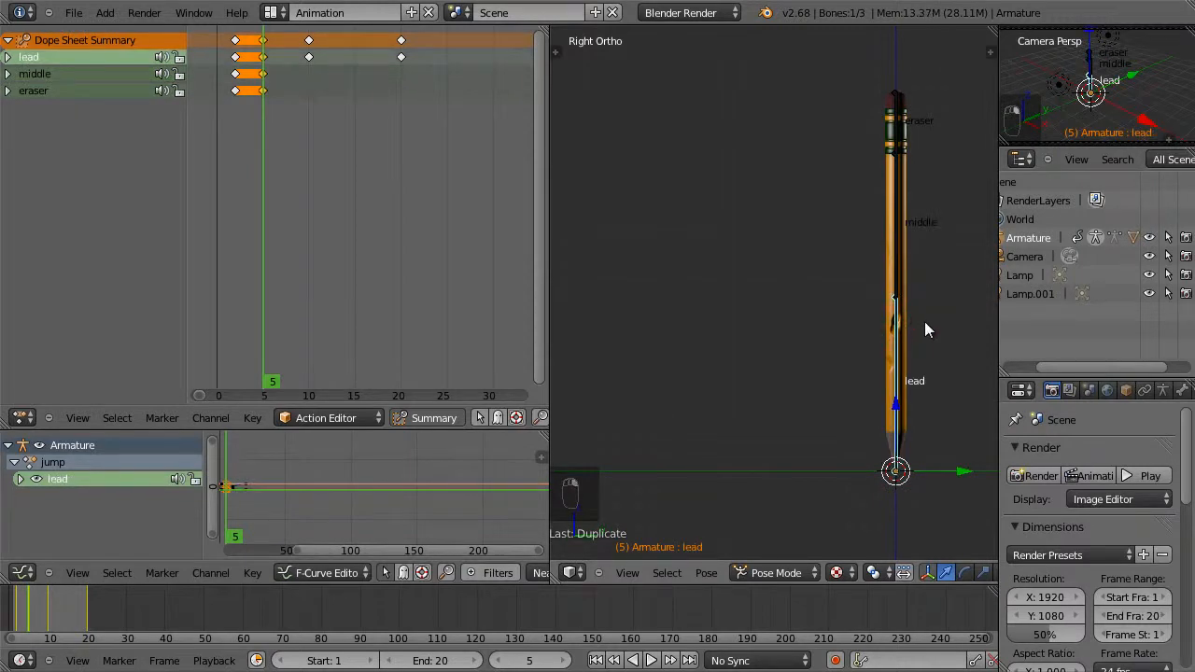
pyautogui.press('r')
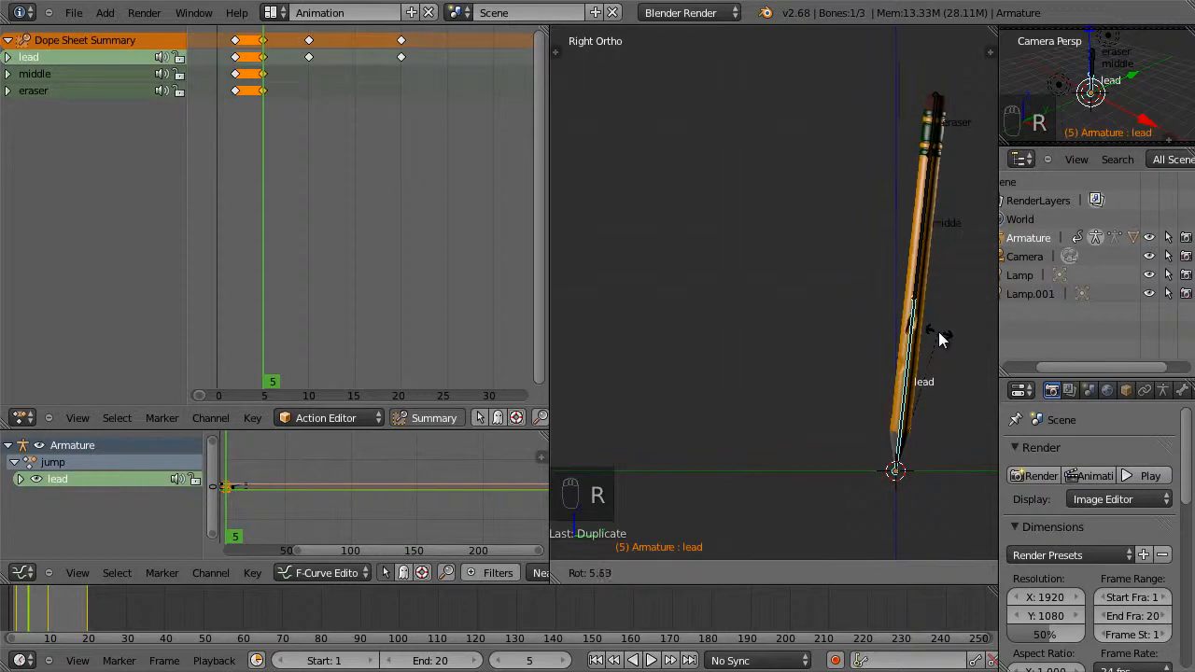
pyautogui.click(939, 336)
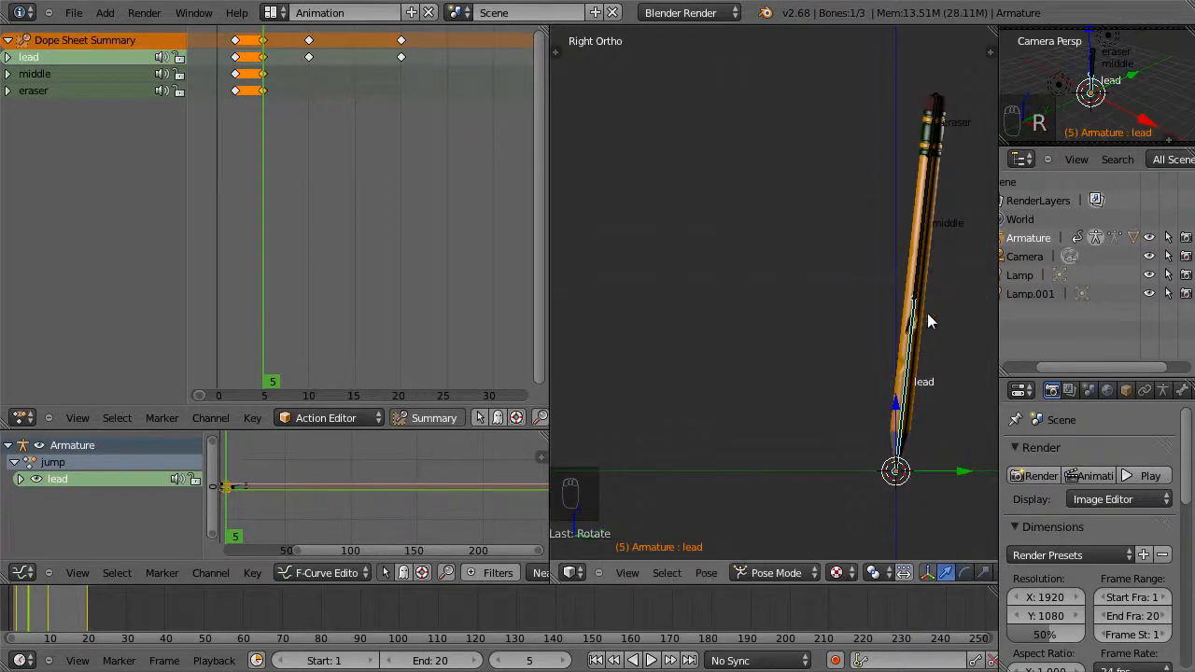
pyautogui.rightClick(925, 241)
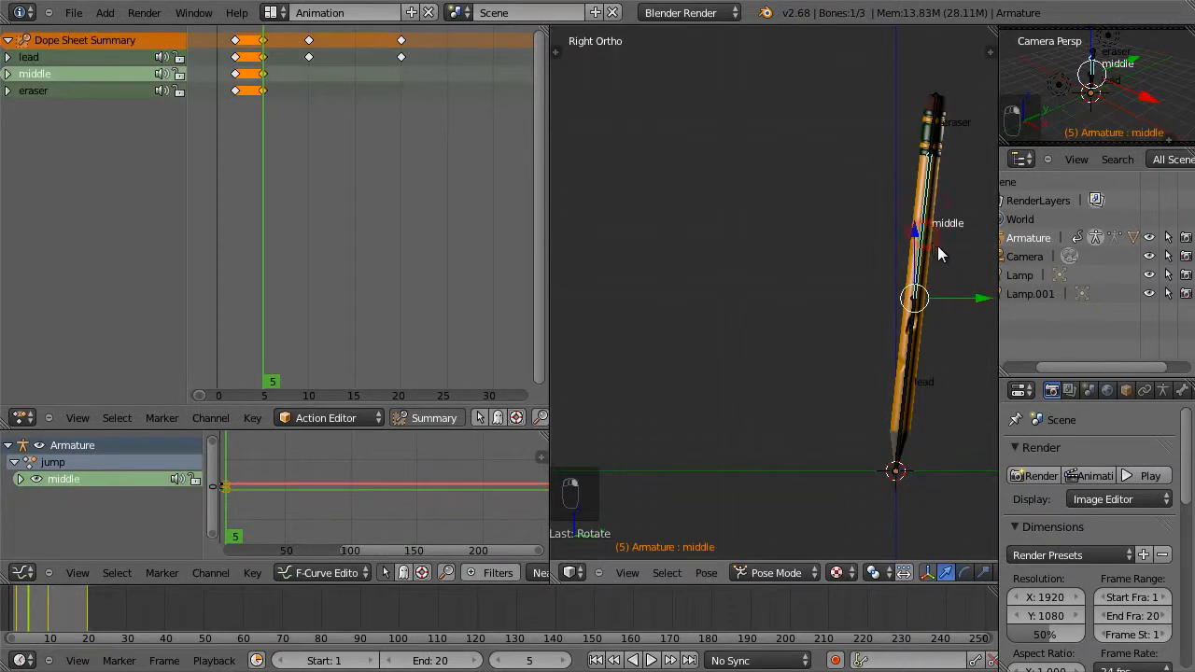
pyautogui.press('r')
pyautogui.click(951, 260)
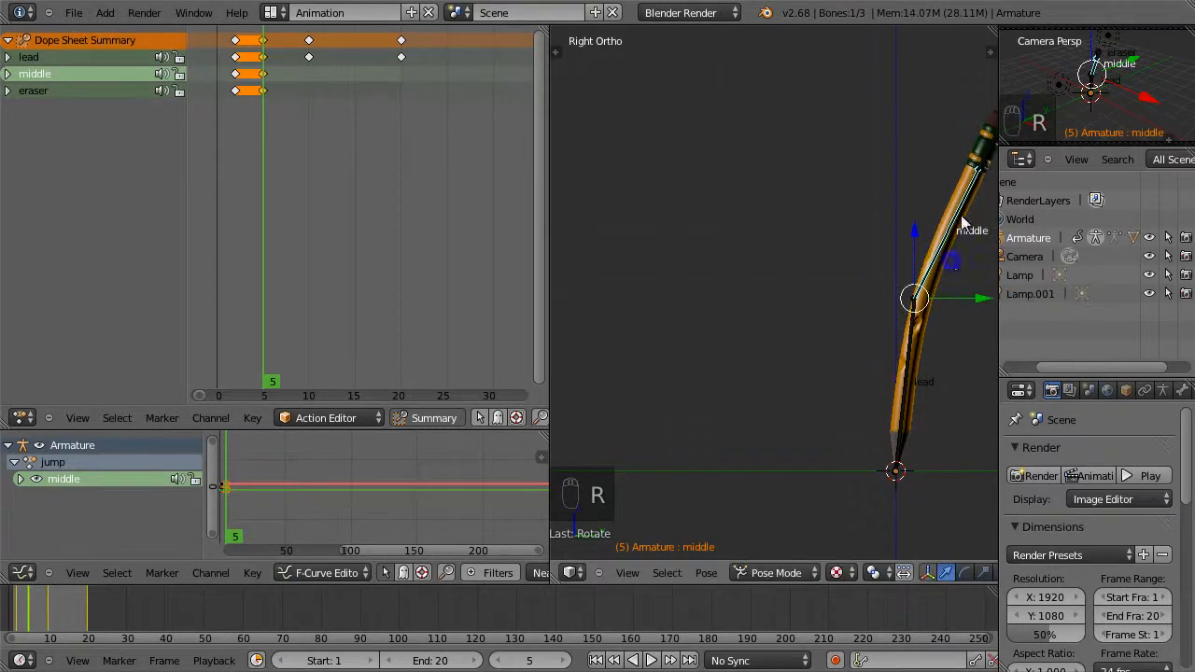
# Rotate the eraser bone further over without keying the pose, and scrub to frame 4 and back to frame 5.
pyautogui.rightClick(988, 155)
pyautogui.press('r')
pyautogui.press('r')
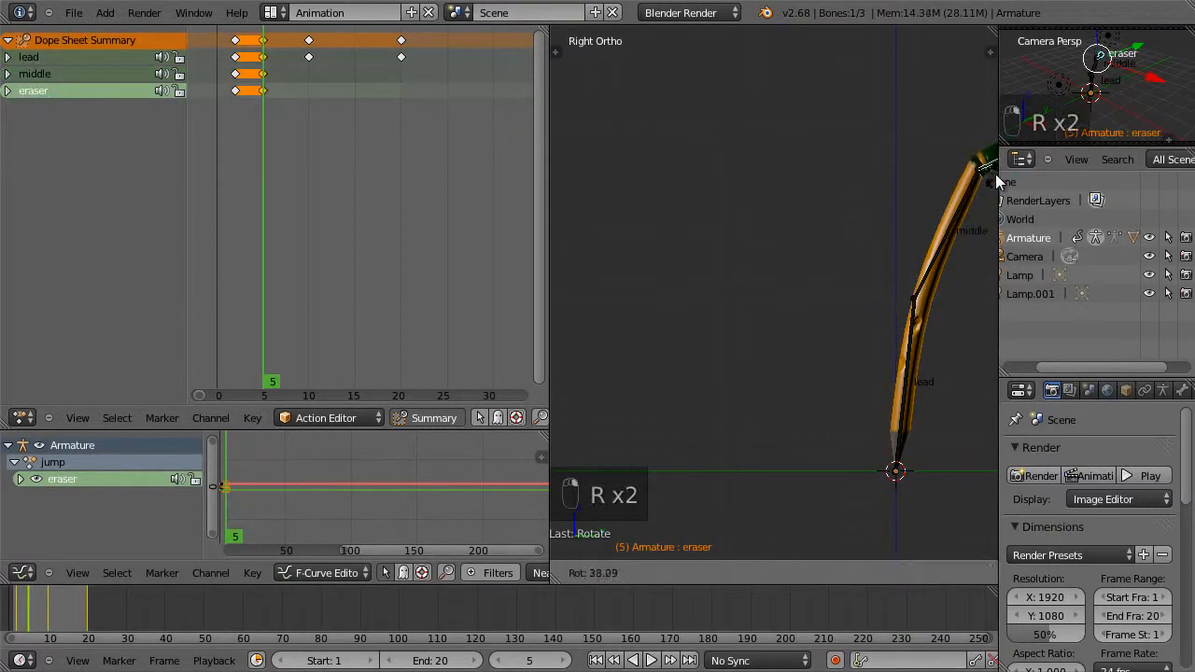
pyautogui.click(994, 168)
pyautogui.scroll(1, 930, 300)
pyautogui.scroll(-3, 930, 301)
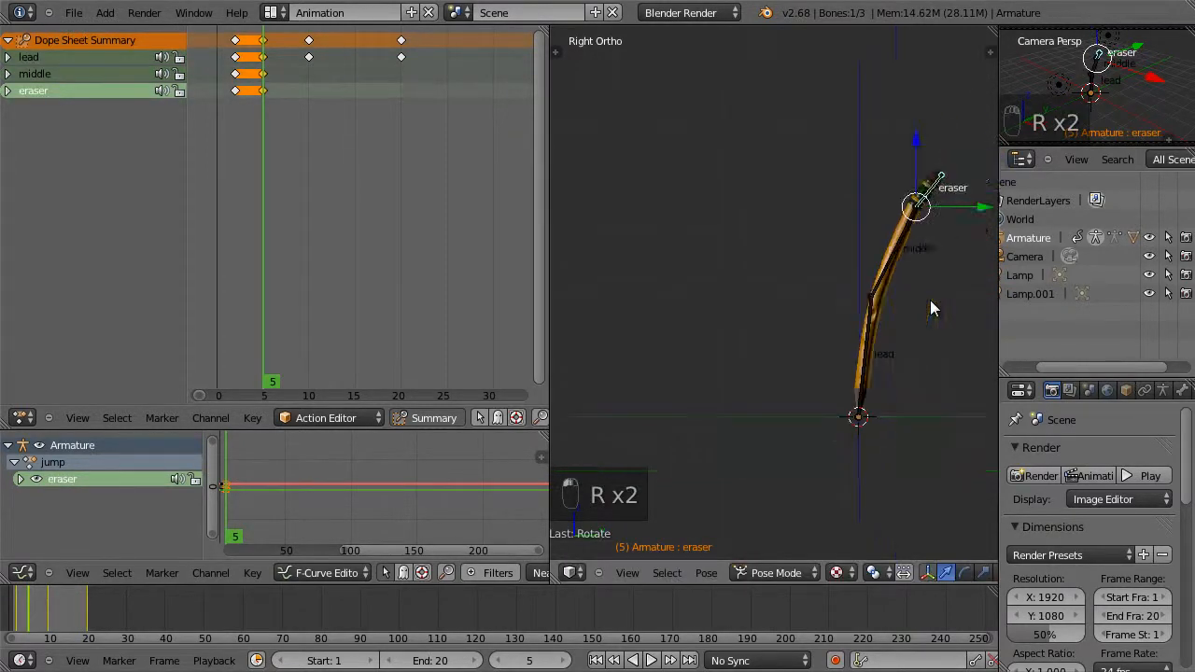
pyautogui.scroll(1, 929, 301)
pyautogui.click(262, 194)
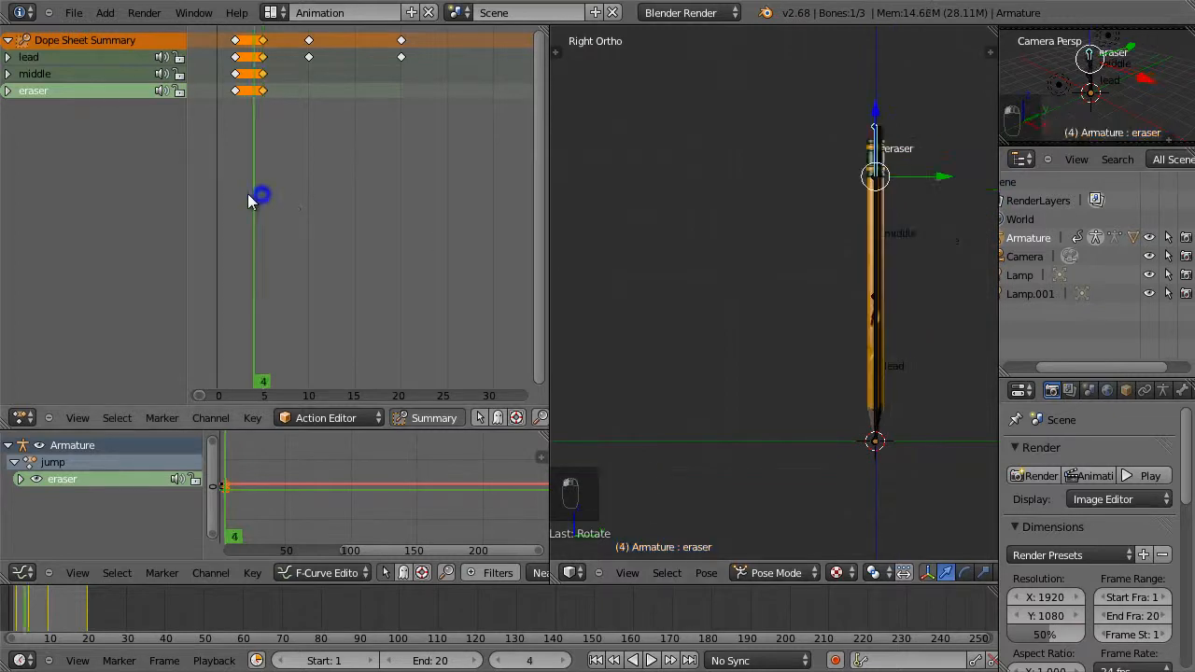
pyautogui.moveTo(276, 194)
pyautogui.mouseDown()
pyautogui.moveTo(234, 185)
pyautogui.moveTo(262, 185)
pyautogui.mouseUp()
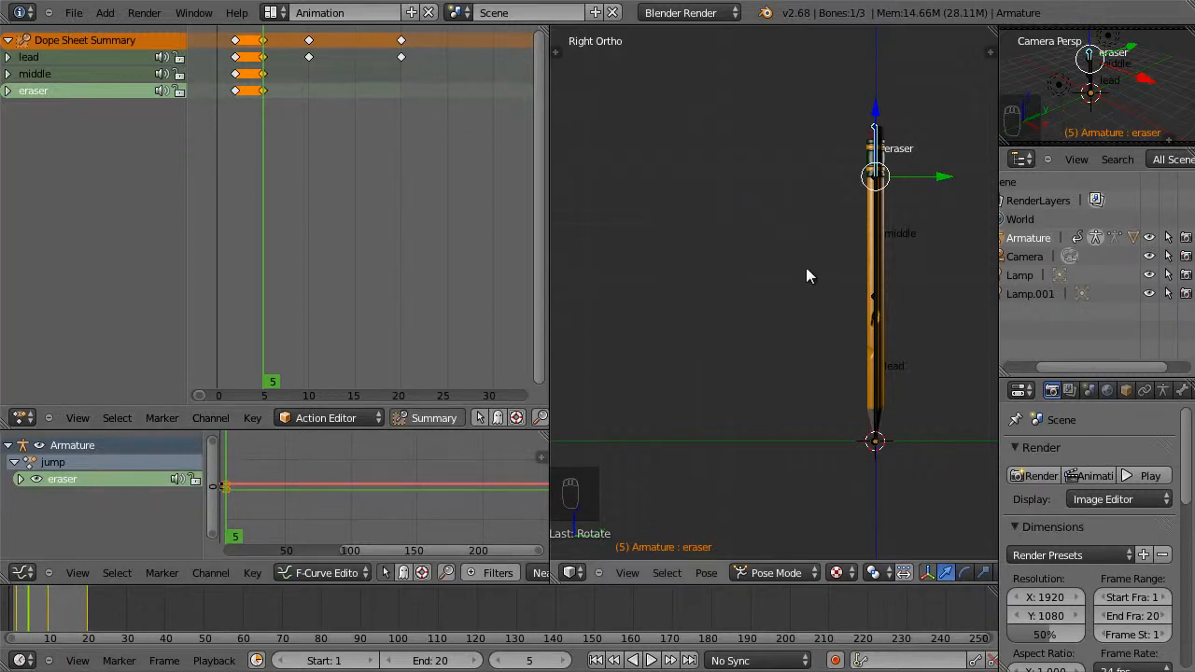
# At frame 5, bend the pencil toward positive Y again by rotating the lead, middle and eraser bones one after another.
pyautogui.rightClick(877, 239)
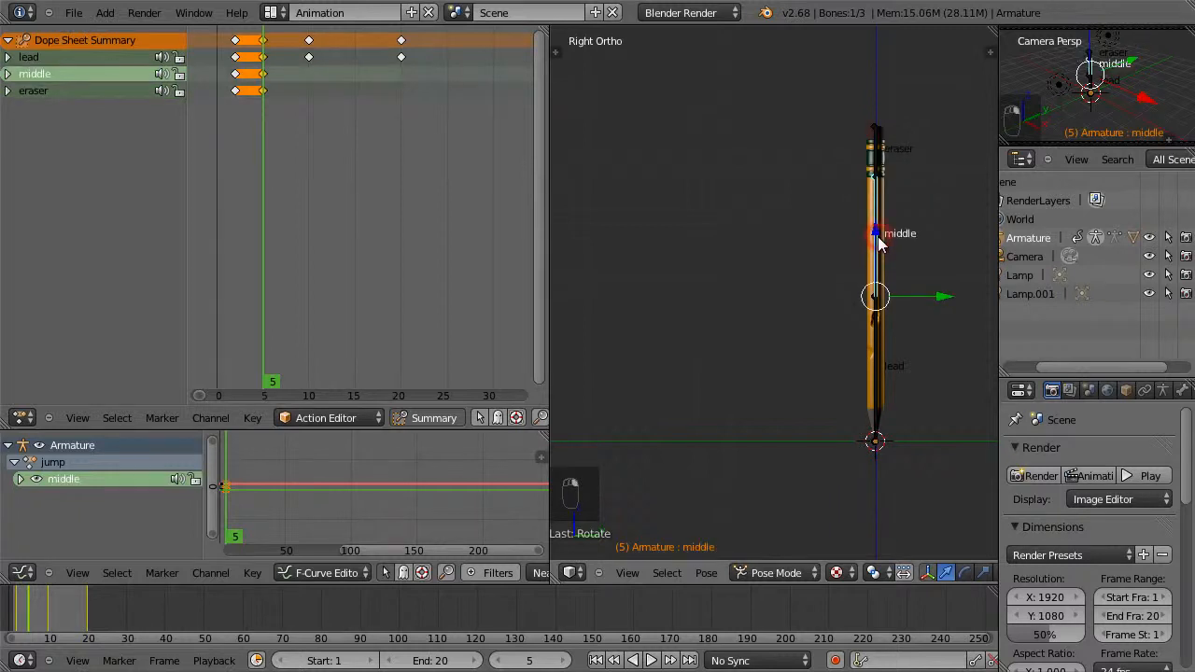
pyautogui.rightClick(874, 325)
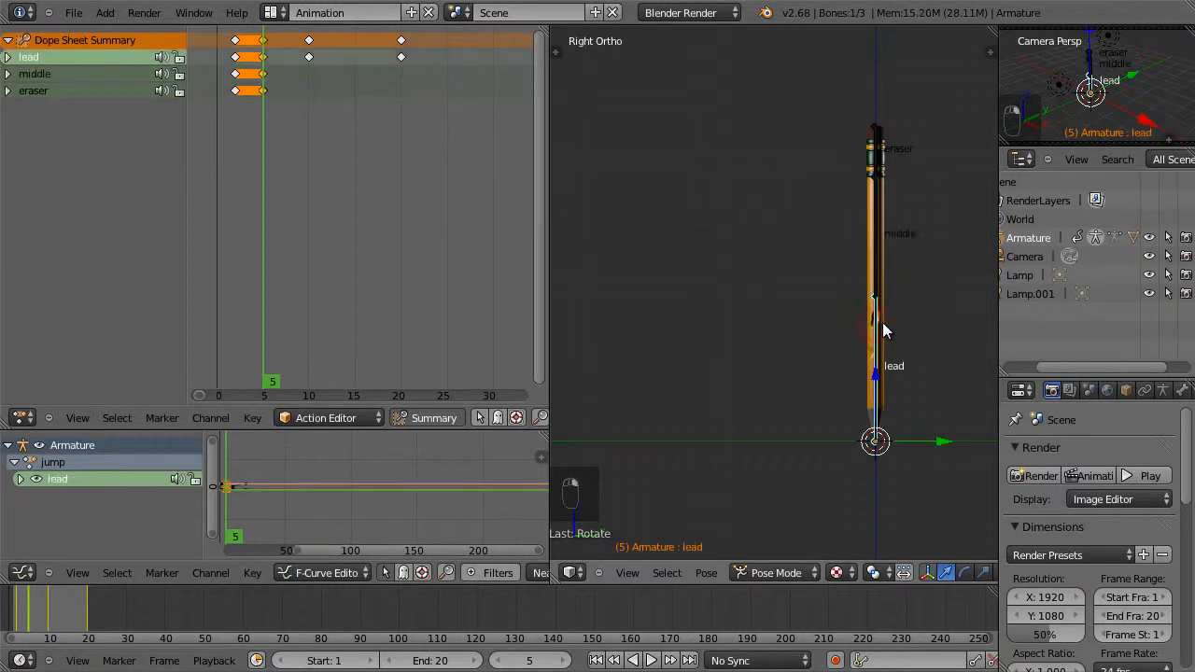
pyautogui.press('r')
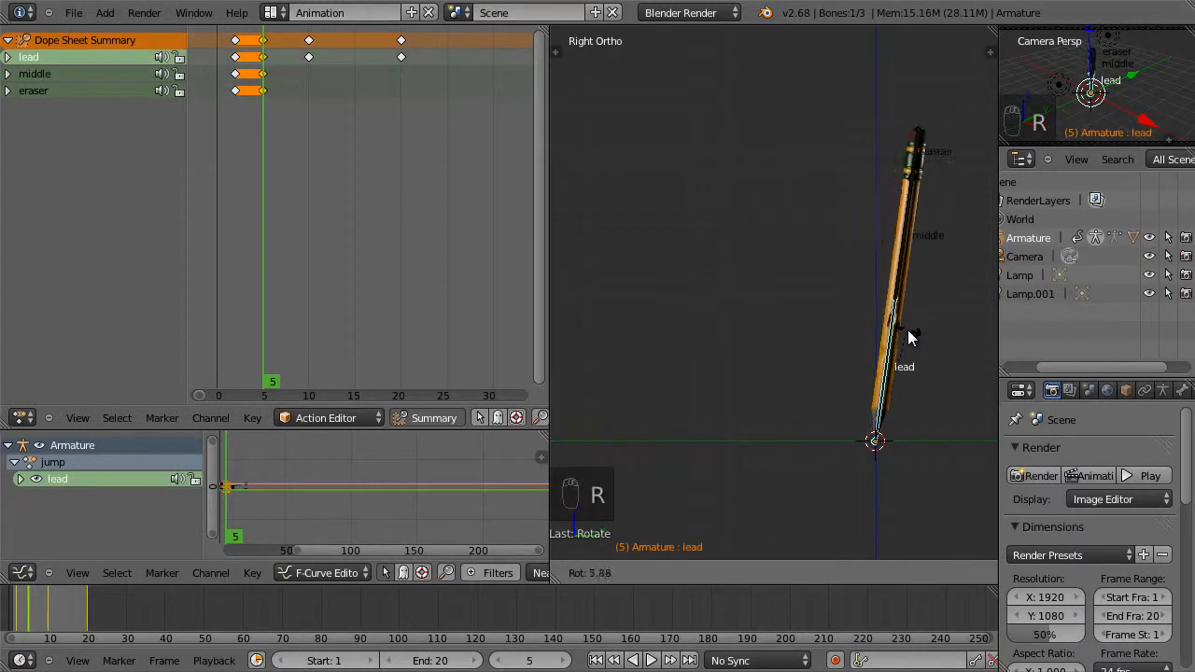
pyautogui.click(907, 330)
pyautogui.rightClick(907, 268)
pyautogui.press('r')
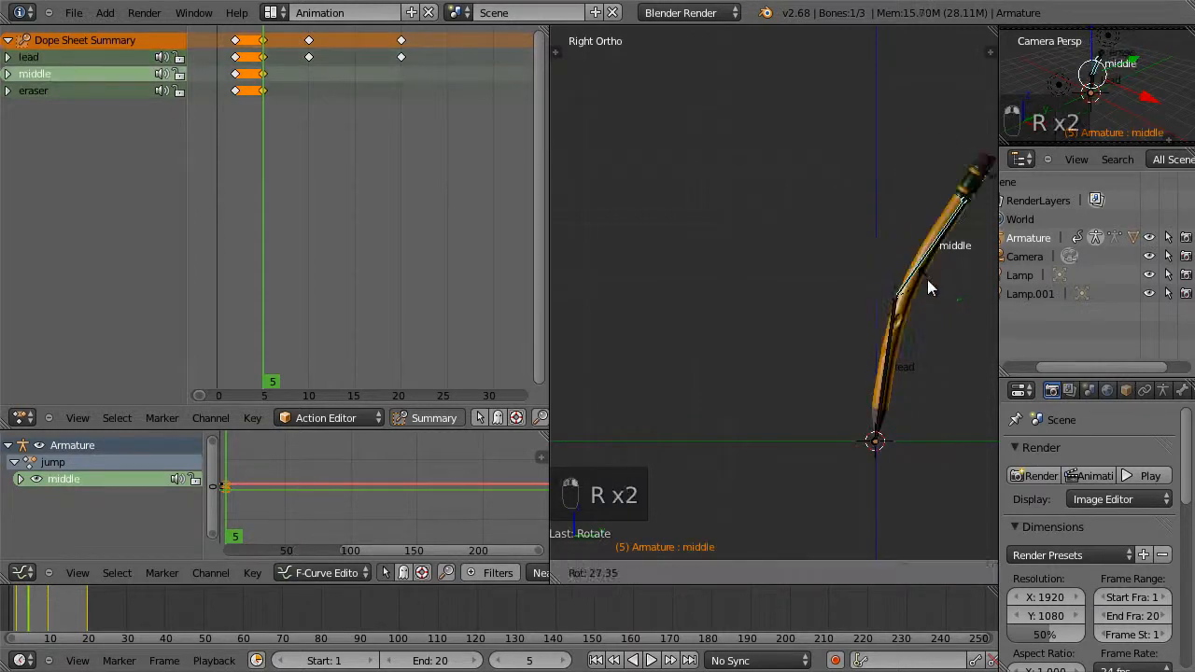
pyautogui.click(926, 274)
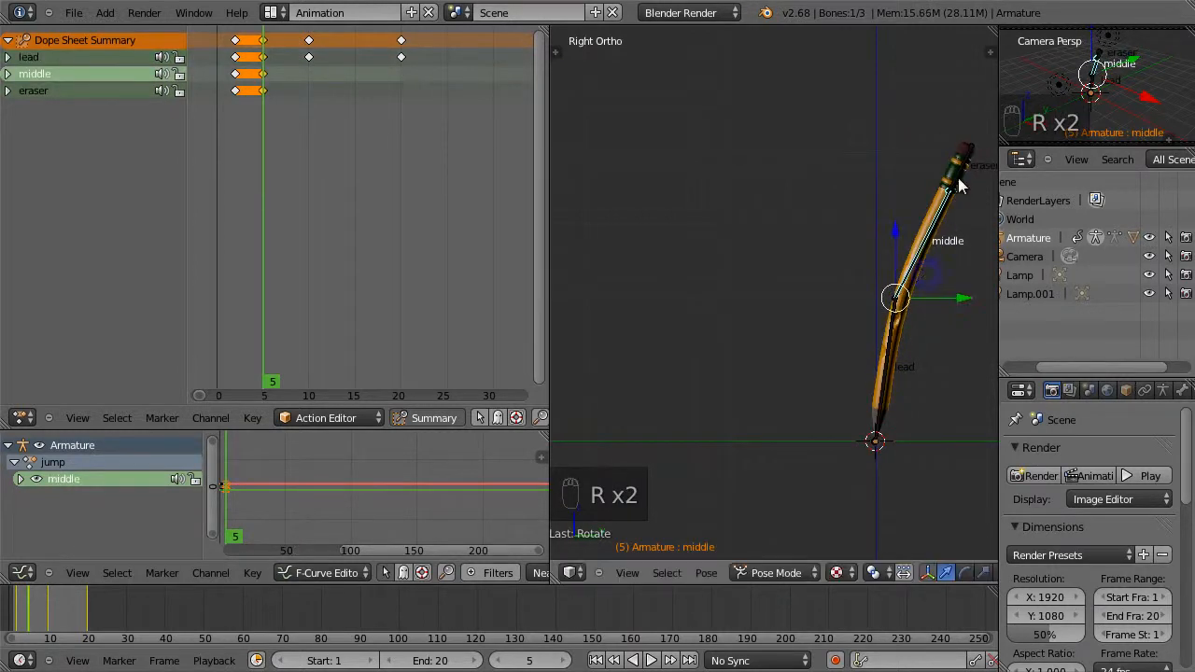
pyautogui.rightClick(952, 187)
pyautogui.press('r')
pyautogui.click(966, 191)
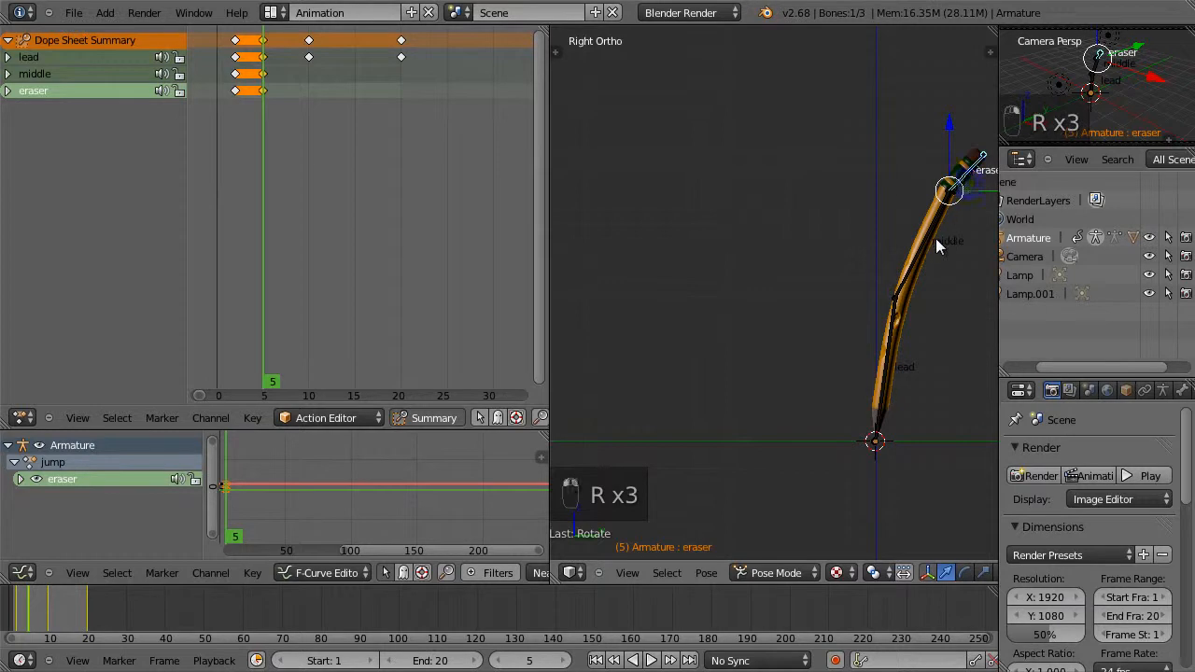
# Select all three bones and insert a Rotation keyframe for the bent pose at frame 5.
pyautogui.press('a')
pyautogui.press('a')
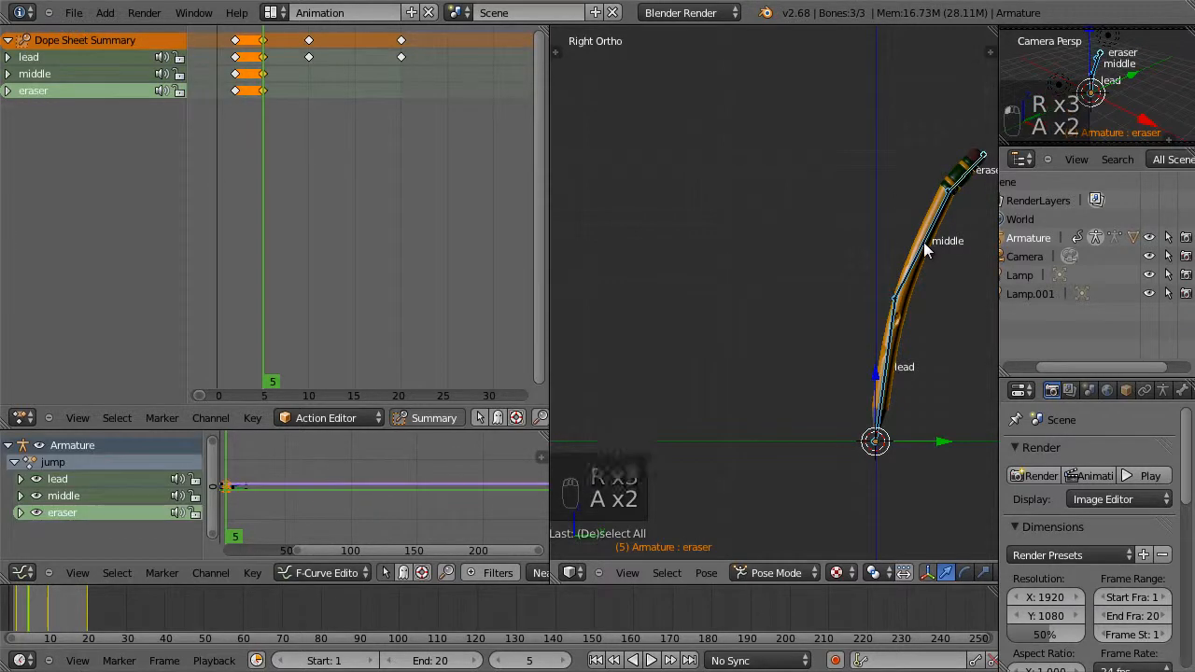
pyautogui.press('i')
pyautogui.click(923, 245)
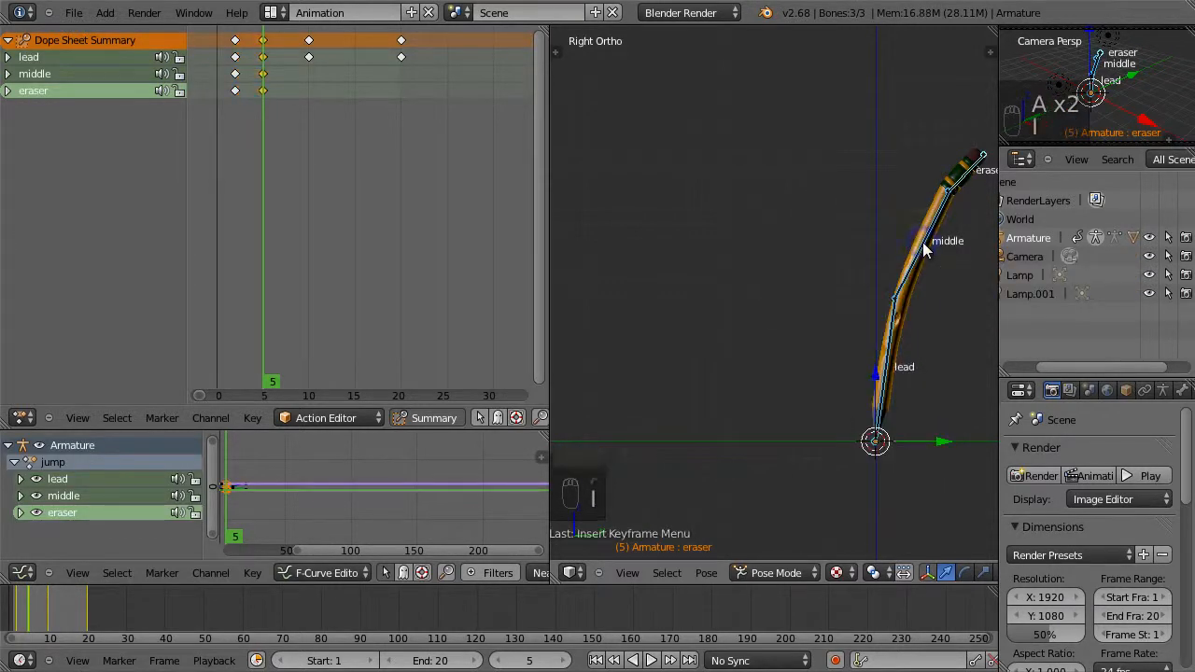
pyautogui.click(836, 660)
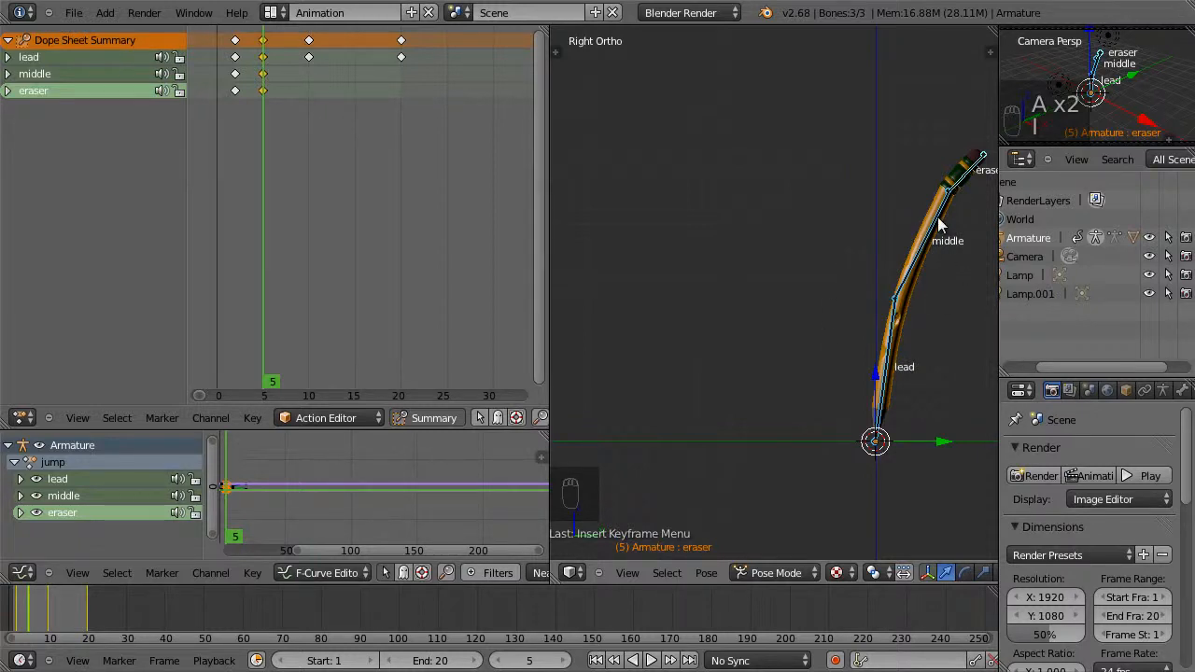
pyautogui.moveTo(263, 179)
pyautogui.mouseDown()
pyautogui.moveTo(233, 182)
pyautogui.moveTo(287, 173)
pyautogui.moveTo(265, 171)
pyautogui.mouseUp()
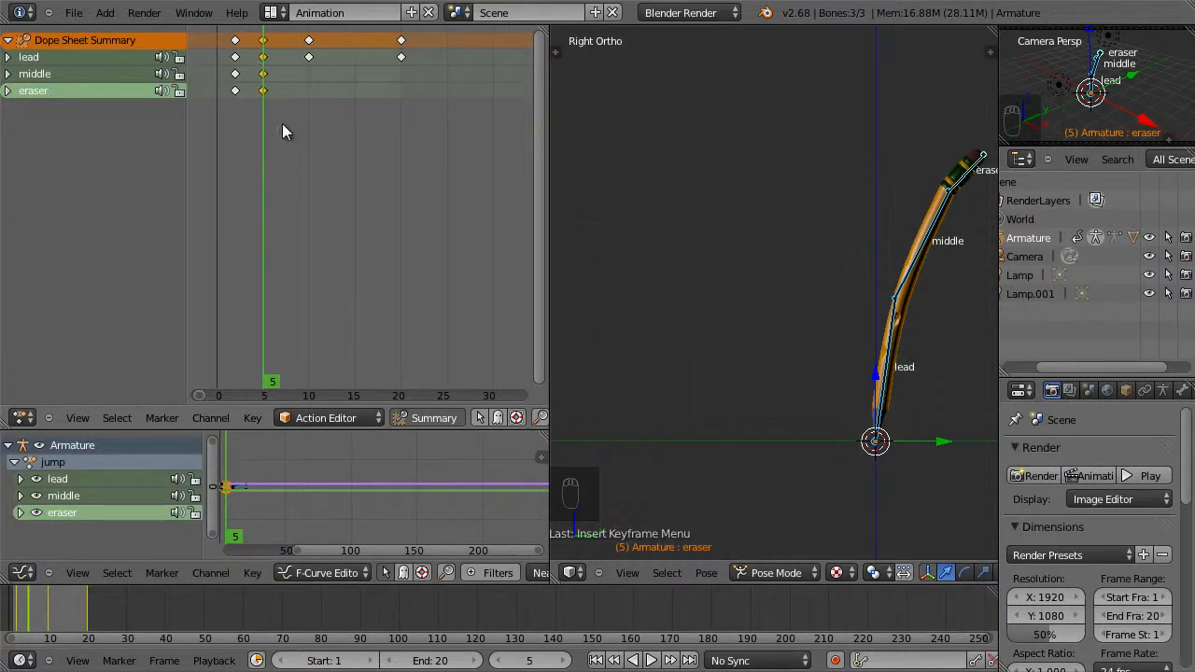
# Expand the lead bone's animation channels and duplicate all bones' frame 5 keyframes to frame 7.
pyautogui.click(7, 57)
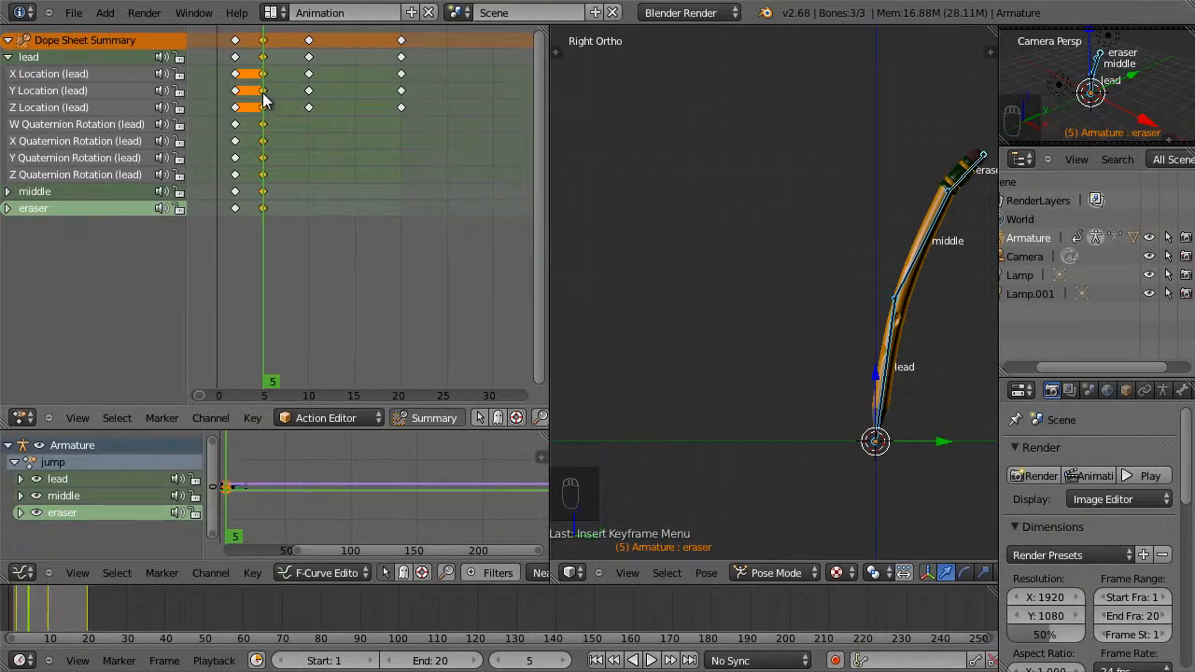
pyautogui.hotkey('shift', 'd')
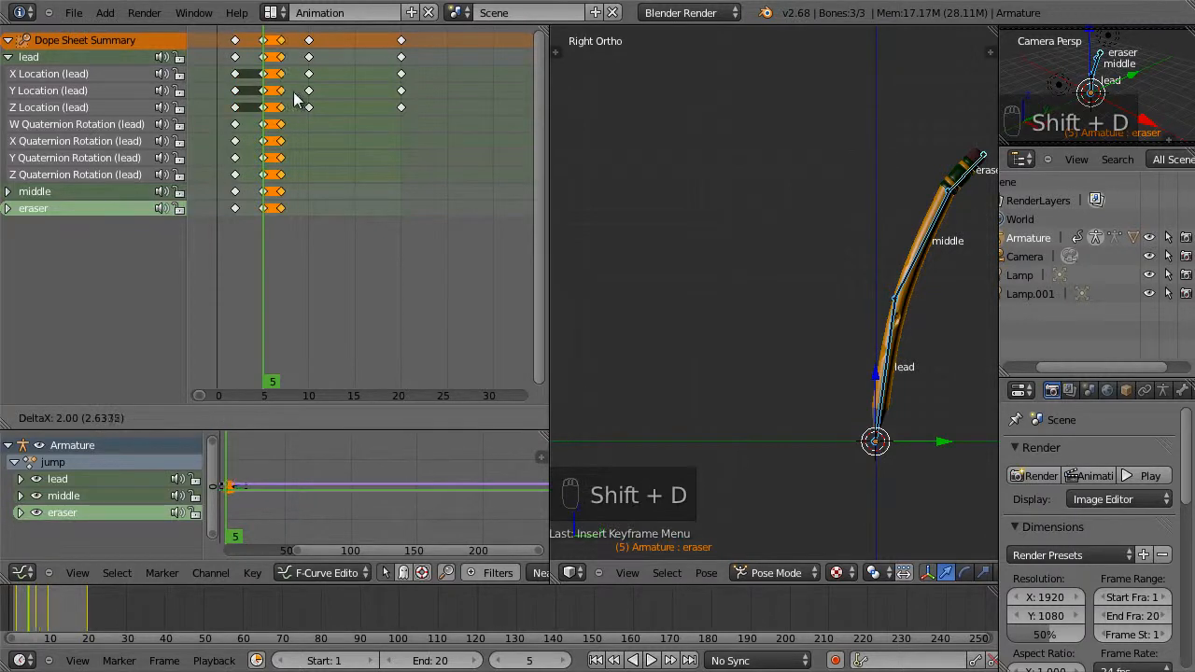
pyautogui.click(293, 91)
# Shift the location keyframes at frames 10 and 20 five frames later, to frames 15 and 25.
pyautogui.press('a')
pyautogui.press('b')
pyautogui.moveTo(296, 29); pyautogui.dragTo(440, 167)
pyautogui.press('g')
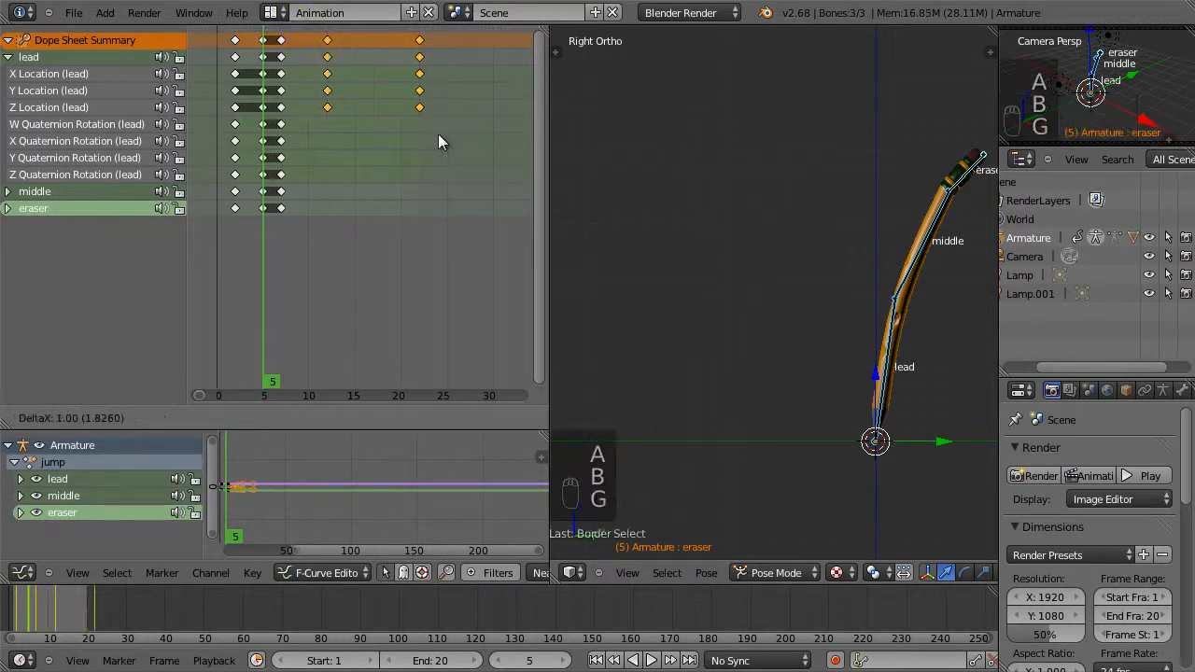
pyautogui.click(462, 131)
# Box-select the duplicated keyframes at frame 7 and move them to frame 9.
pyautogui.click(292, 61)
pyautogui.press('b')
pyautogui.moveTo(293, 35); pyautogui.dragTo(277, 240)
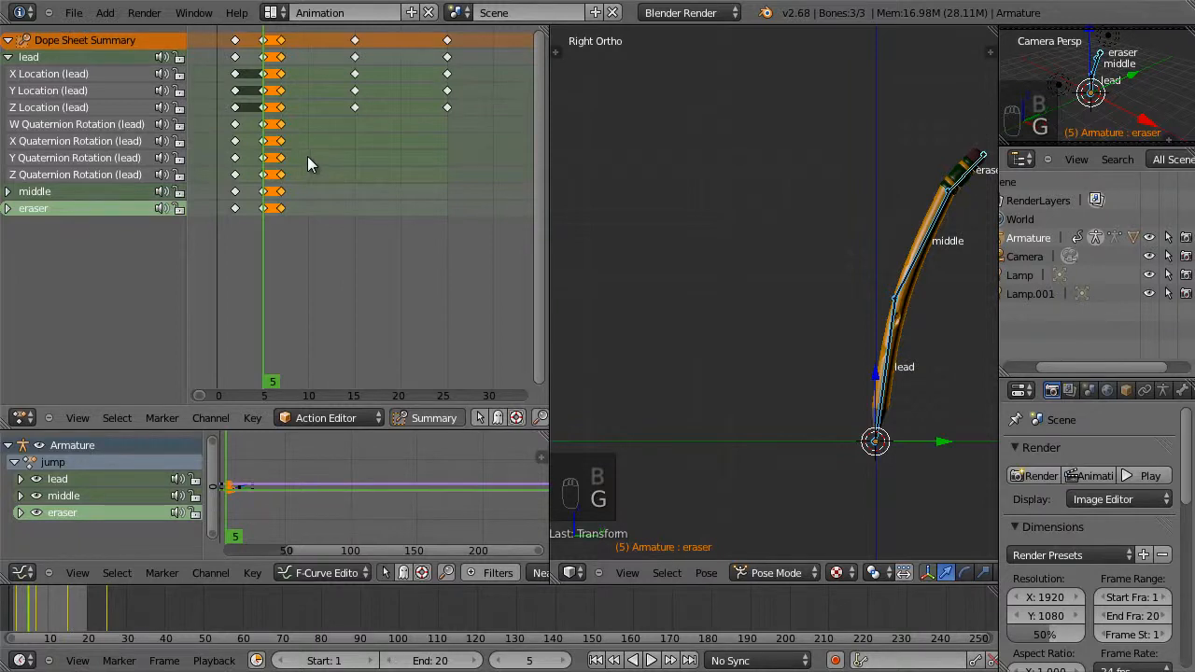
pyautogui.press('g')
pyautogui.click(329, 157)
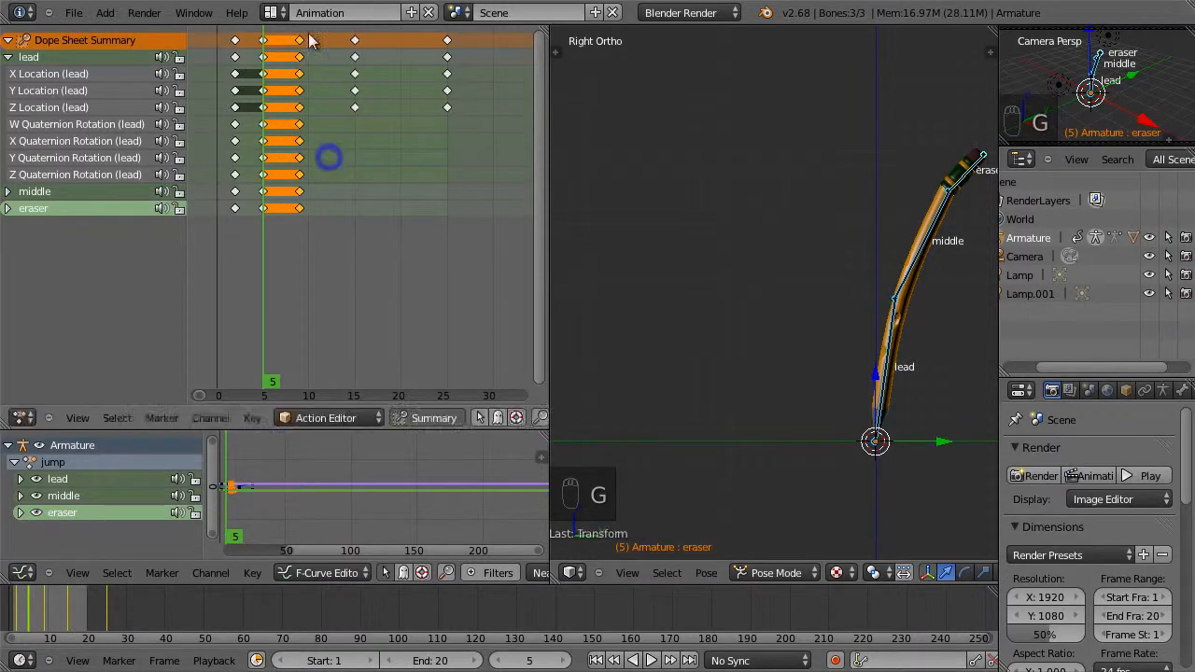
# Go to frame 9 and rotate the lead bone about 12° toward negative Y.
pyautogui.click(267, 158)
pyautogui.moveTo(279, 164); pyautogui.dragTo(300, 156)
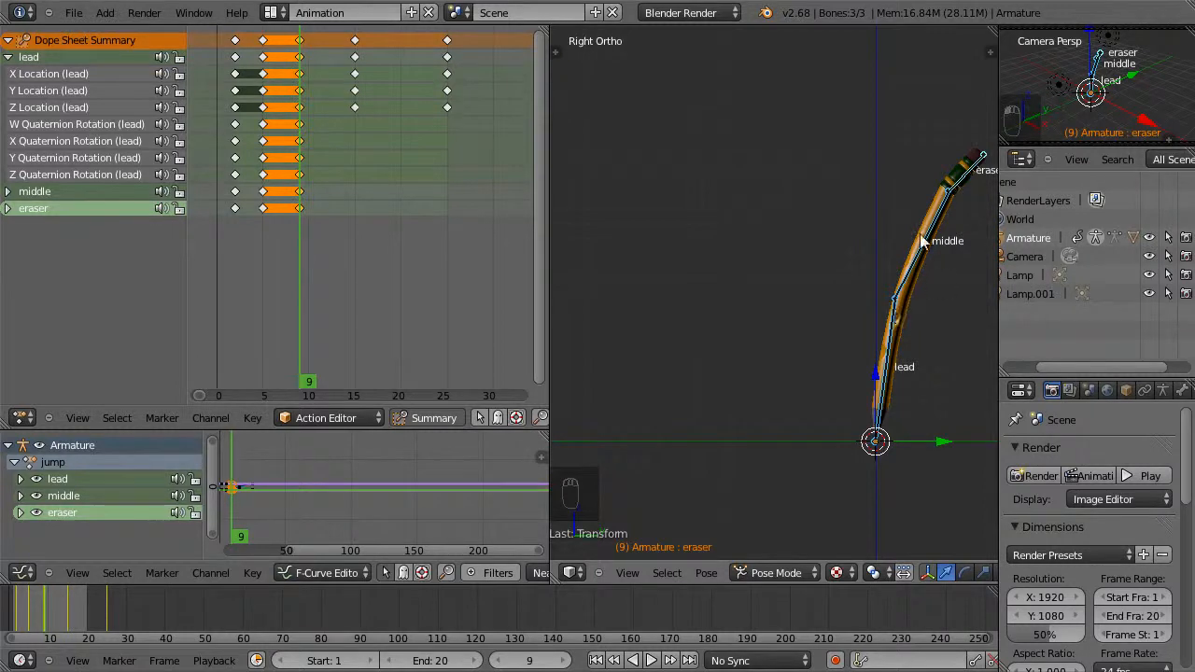
pyautogui.rightClick(892, 318)
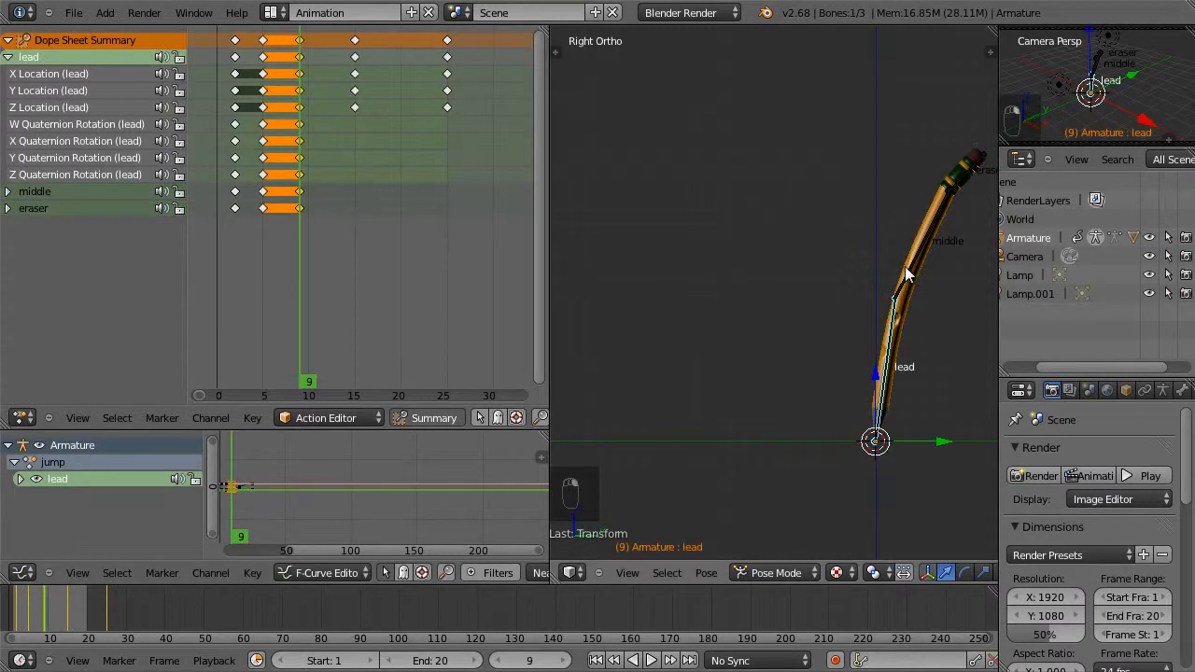
pyautogui.press('r')
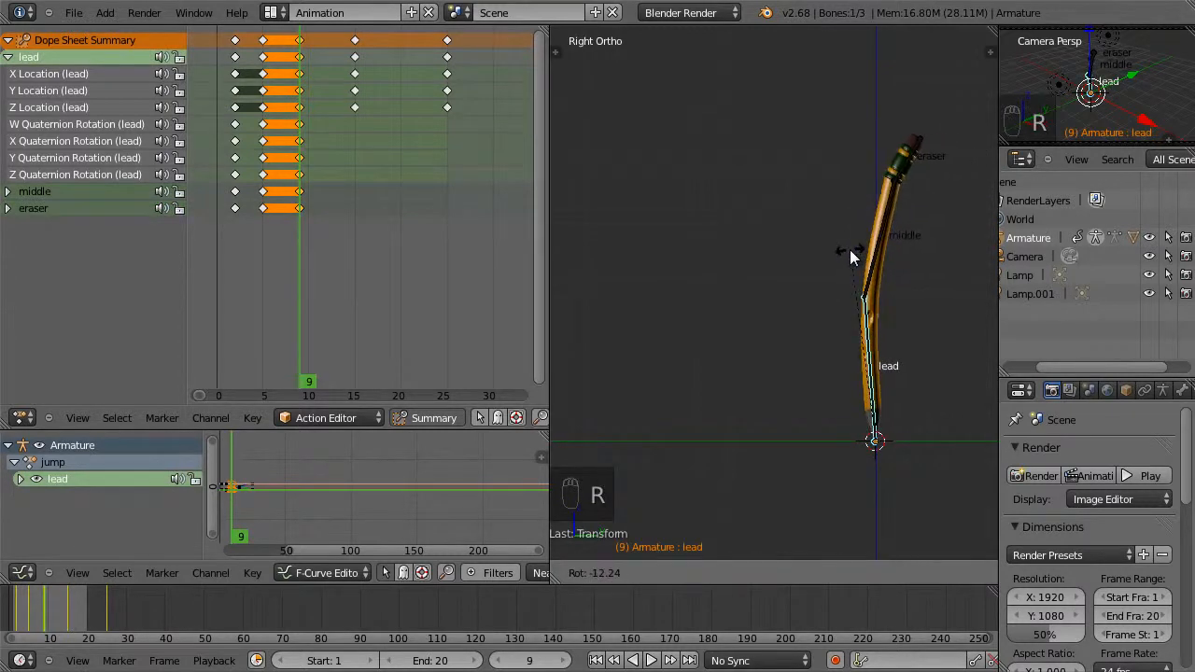
pyautogui.click(849, 249)
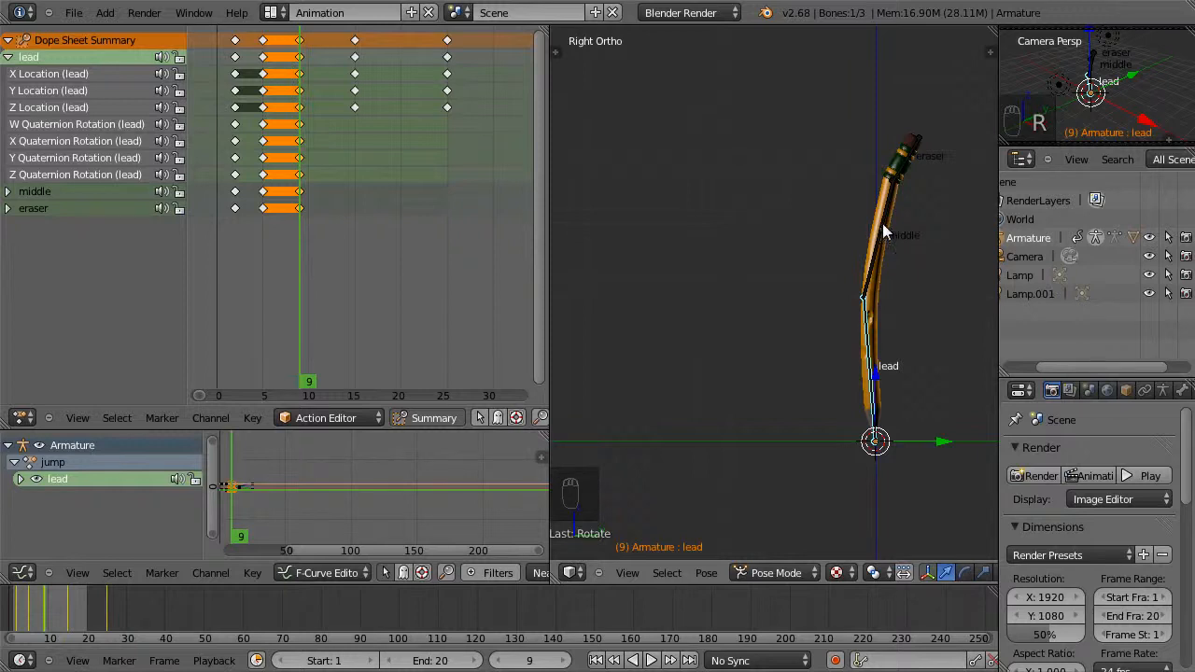
# Rotate the middle and eraser bones toward negative Y so the pencil bends the opposite way at frame 9.
pyautogui.rightClick(885, 231)
pyautogui.press('r')
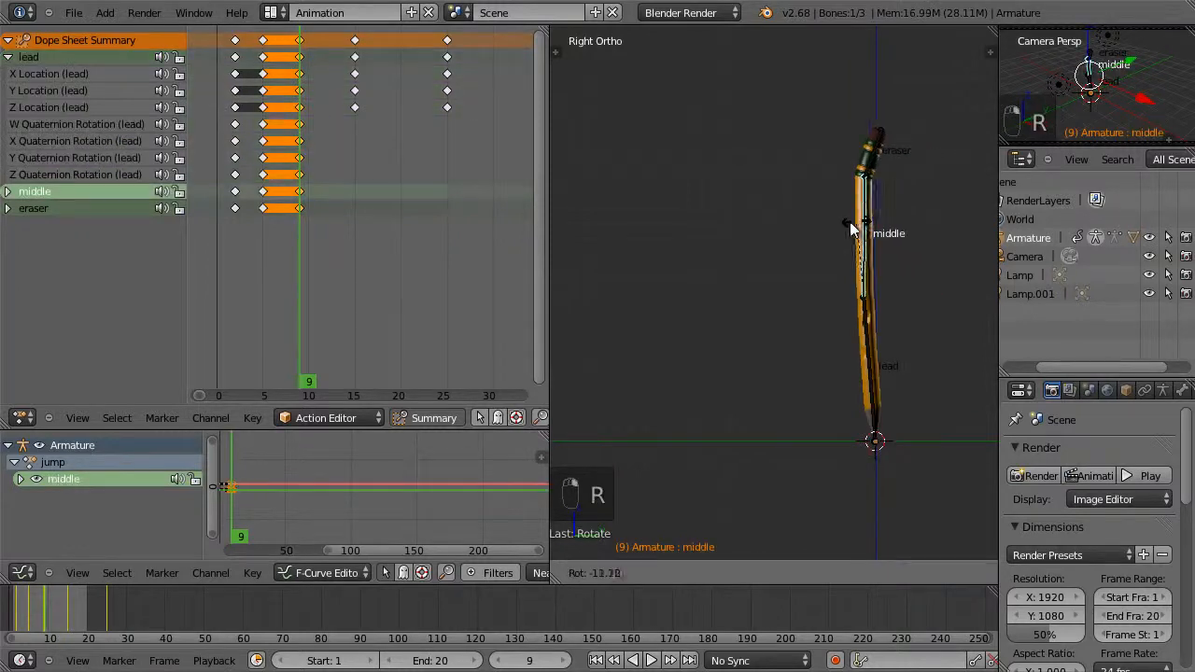
pyautogui.click(837, 231)
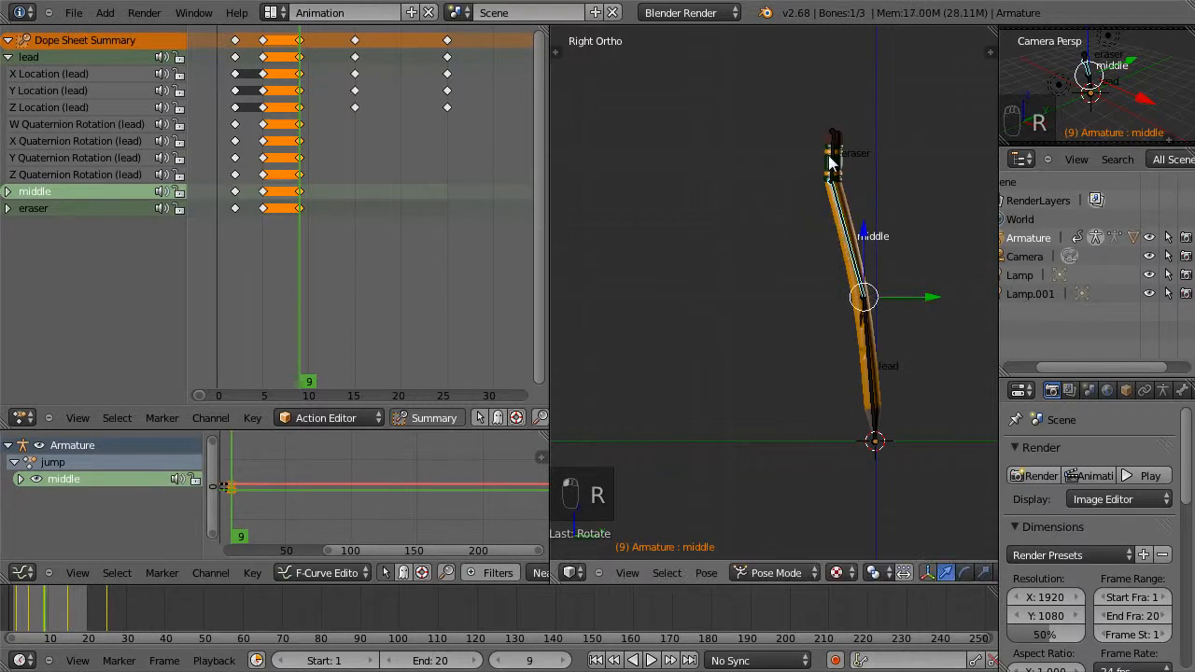
pyautogui.rightClick(825, 159)
pyautogui.press('r')
pyautogui.click(818, 168)
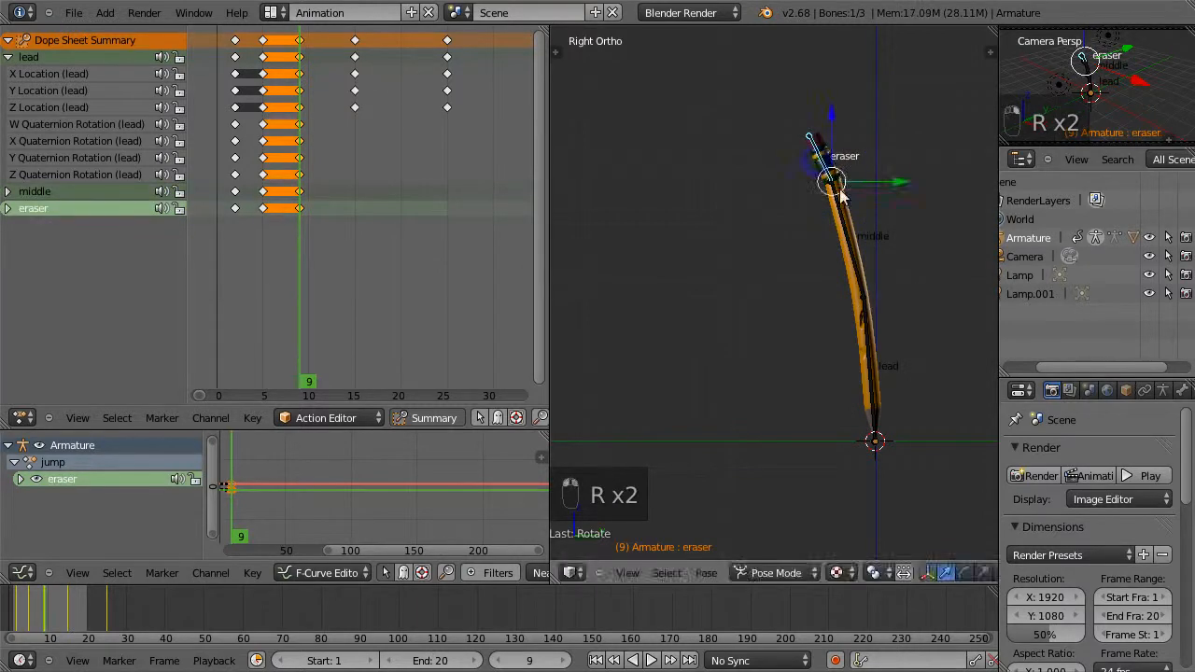
# Select all three bones and insert a Rotation keyframe for the reversed bend at frame 9.
pyautogui.press('a')
pyautogui.press('a')
pyautogui.press('a')
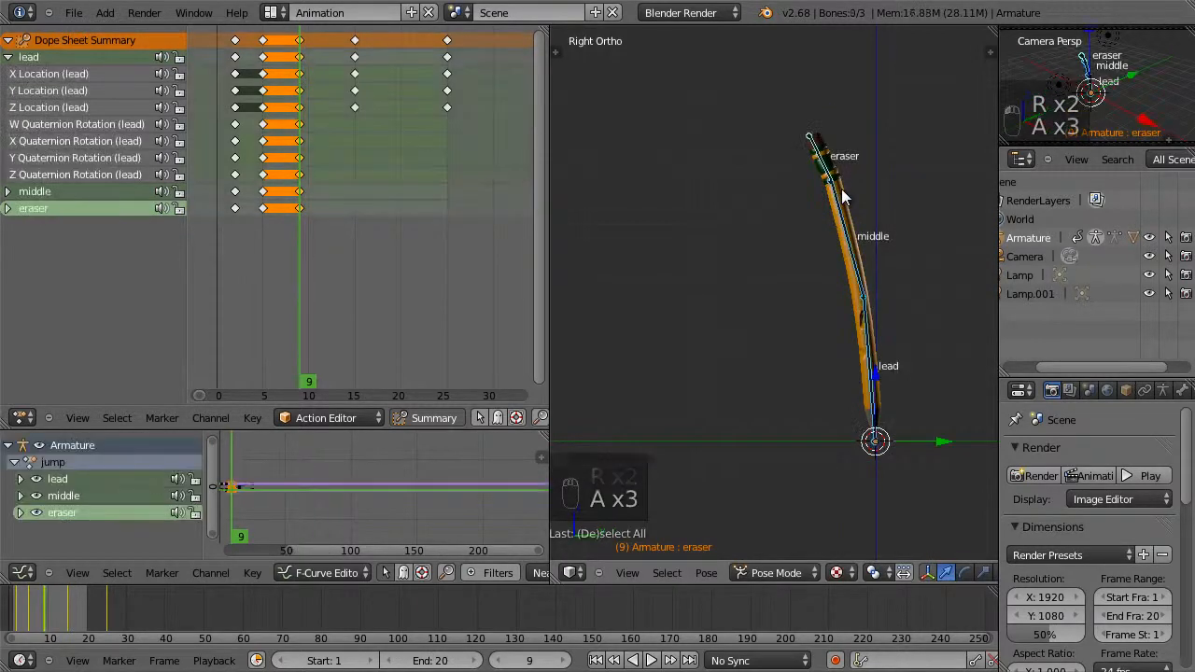
pyautogui.press('i')
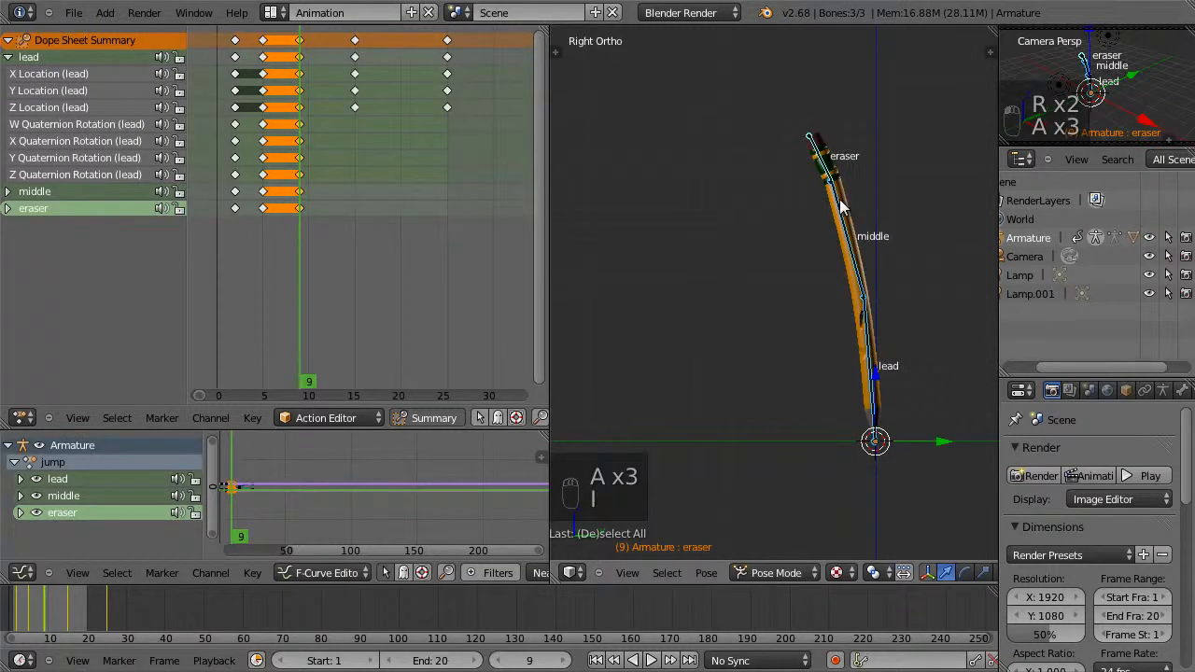
pyautogui.press('i')
pyautogui.click(841, 200)
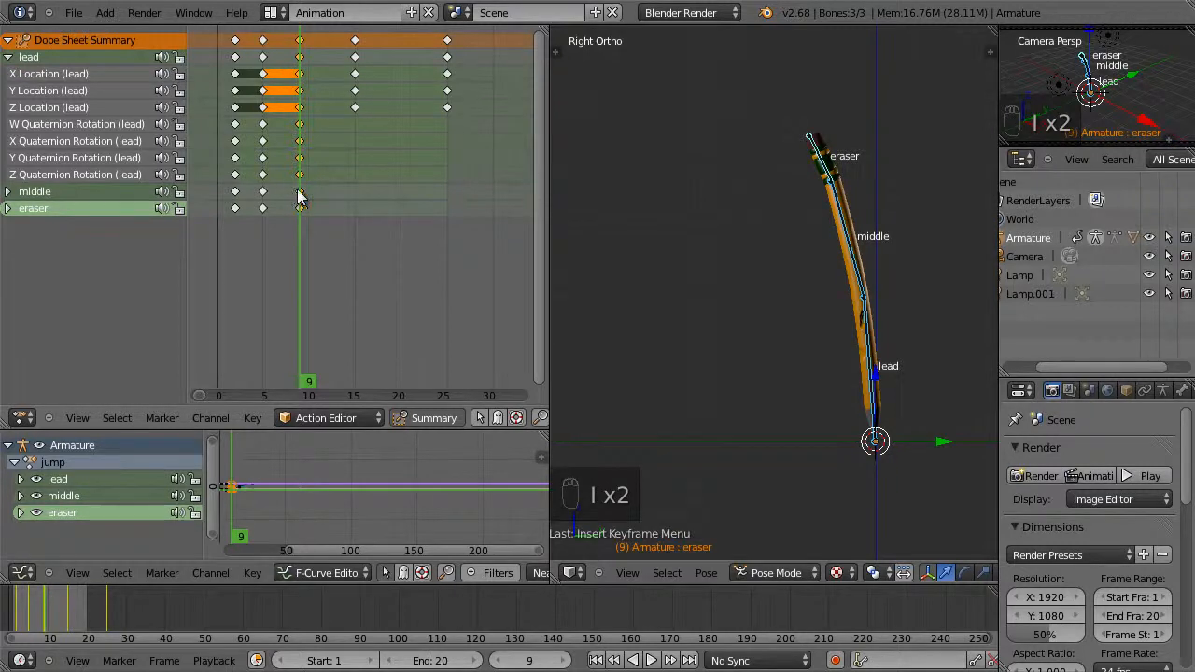
# At frame 15, tilt the lead bone slightly further toward negative Y and rotate the middle bone back toward positive Y.
pyautogui.moveTo(300, 189); pyautogui.dragTo(355, 190)
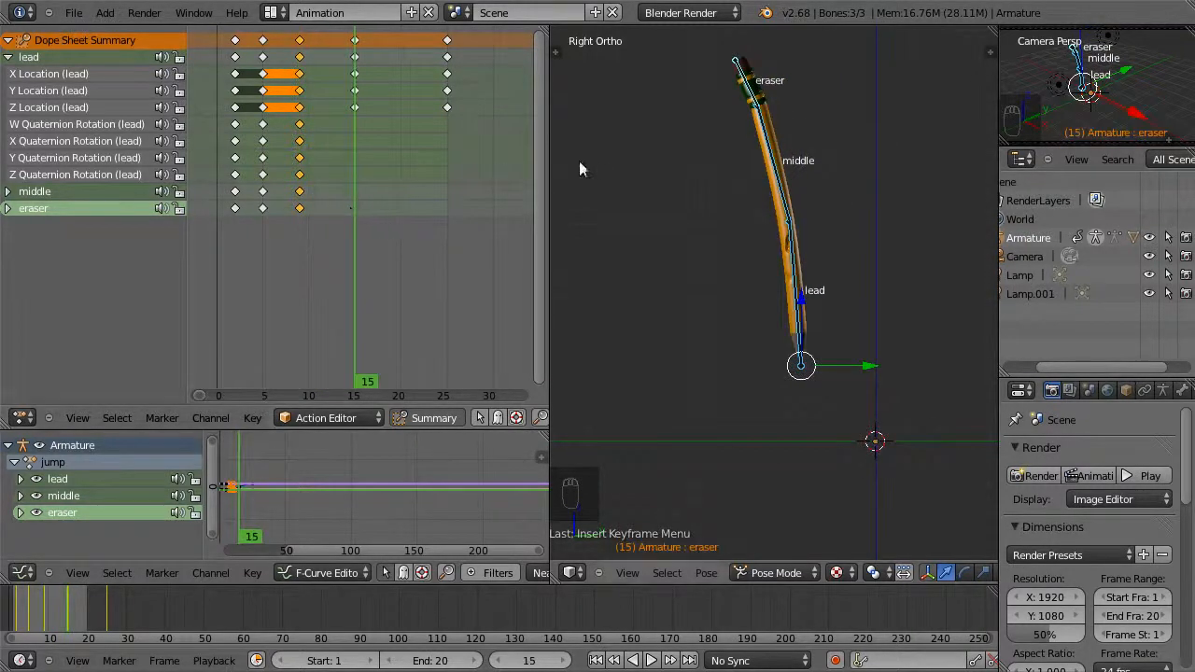
pyautogui.rightClick(791, 248)
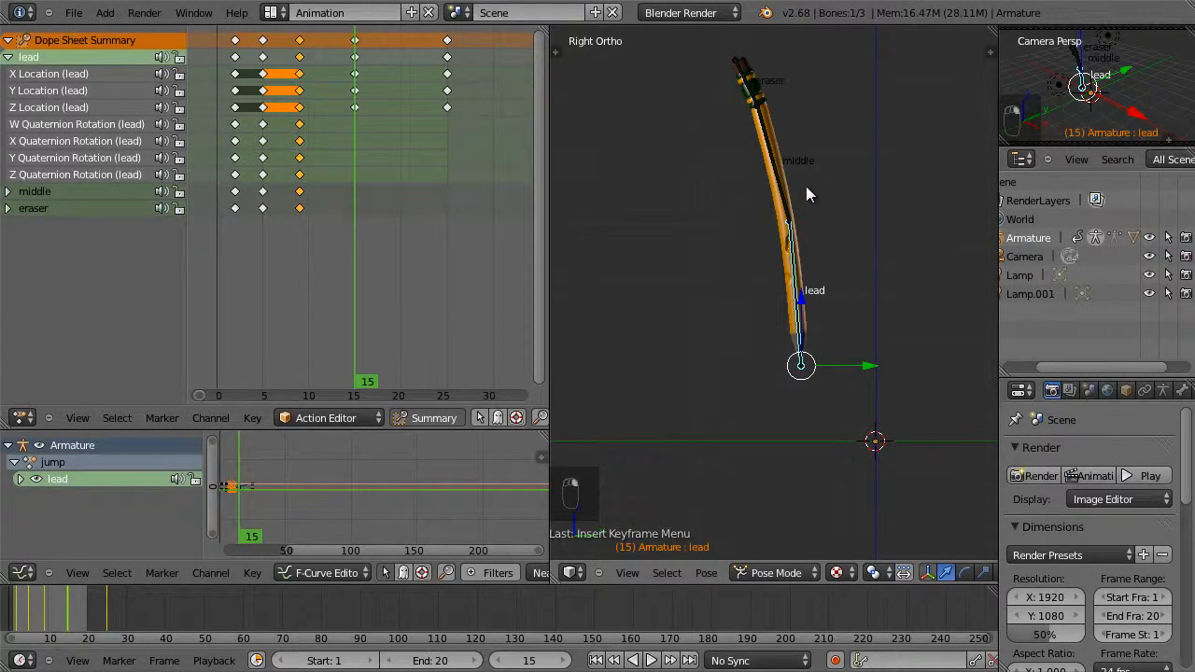
pyautogui.press('r')
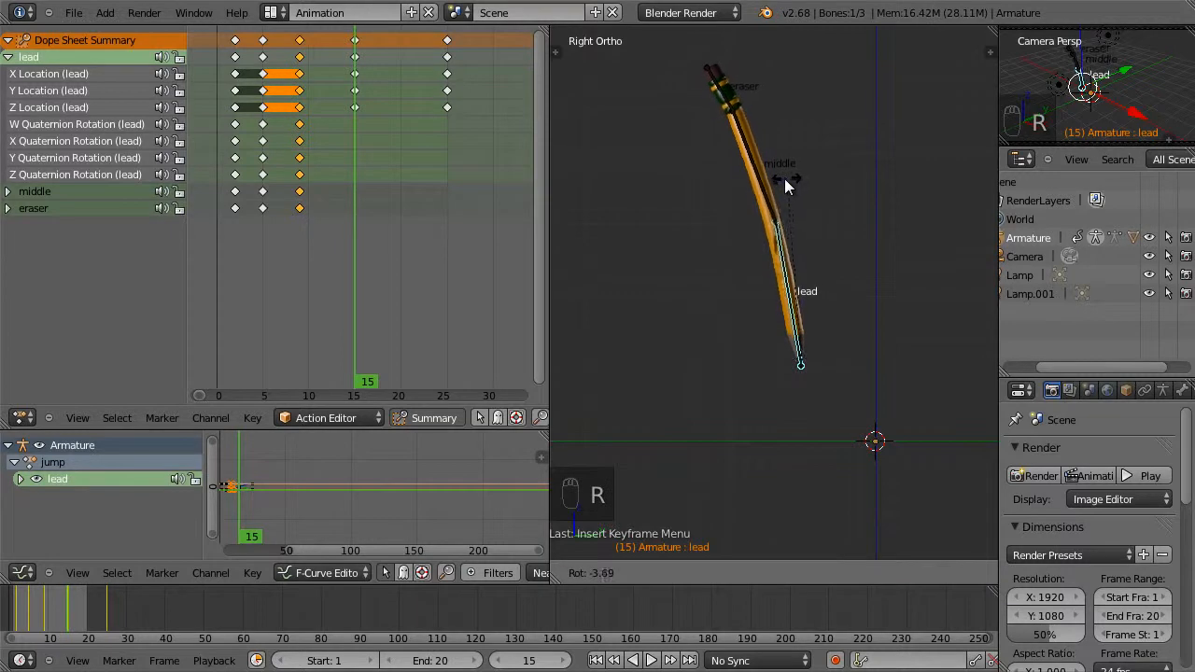
pyautogui.click(750, 164)
pyautogui.rightClick(747, 160)
pyautogui.press('r')
pyautogui.press('r')
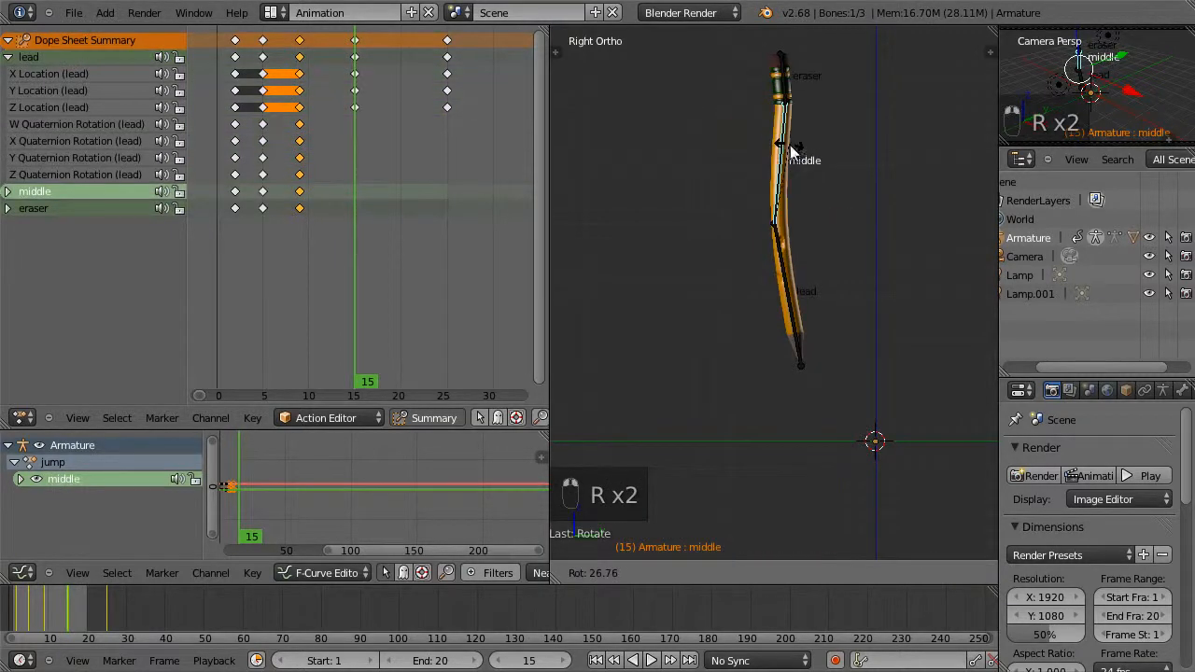
pyautogui.click(794, 147)
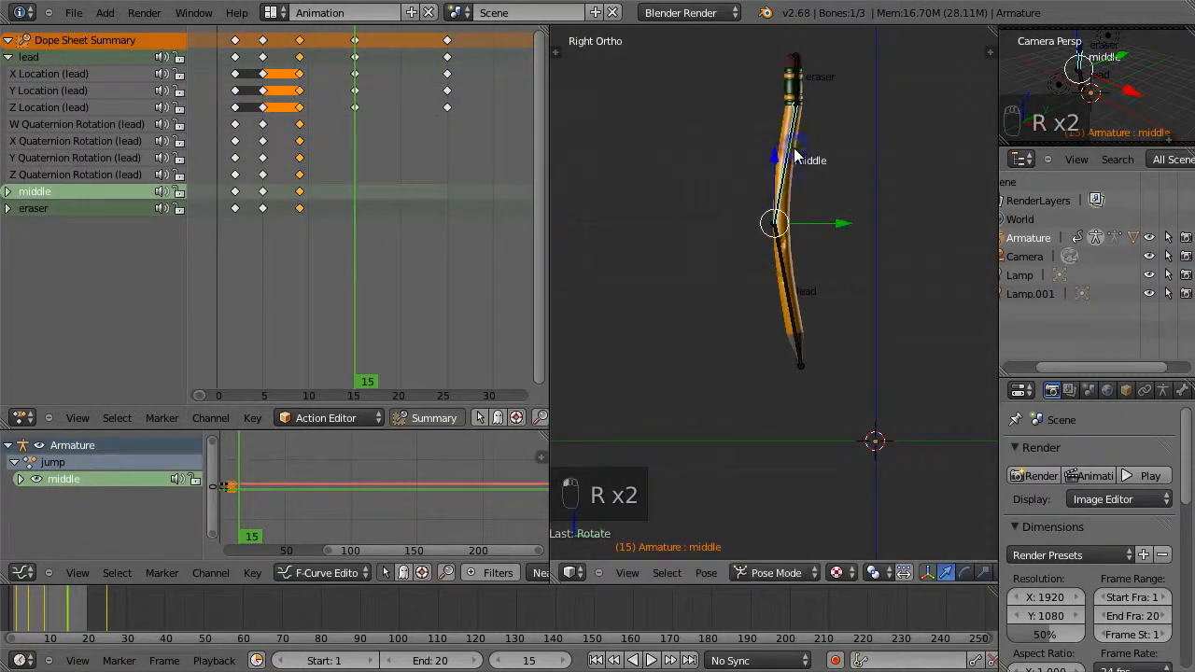
# Select the lead bone together with the middle bone and insert a Rotation keyframe for both at frame 15.
pyautogui.rightClick(782, 253)
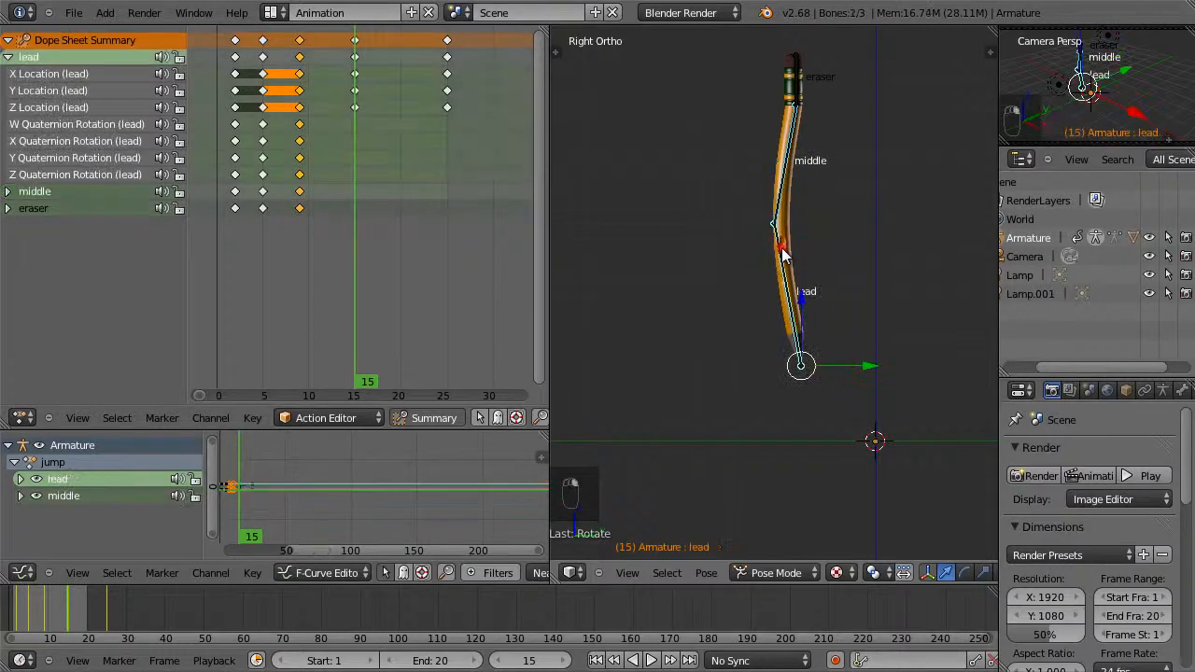
pyautogui.press('i')
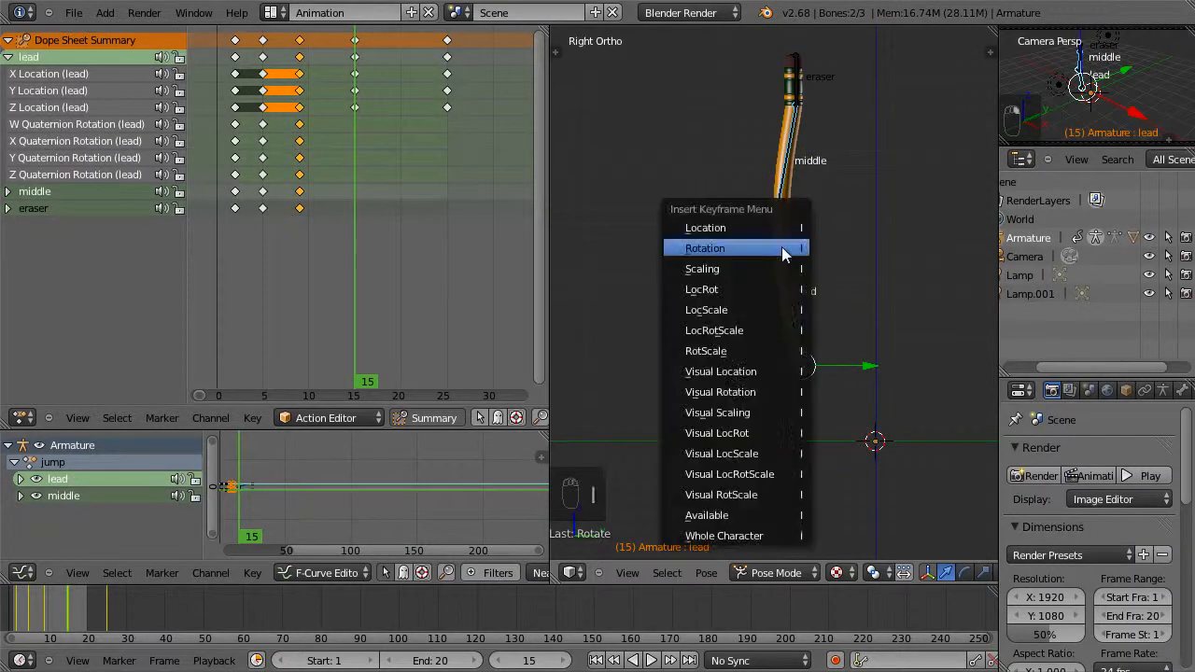
pyautogui.click(781, 246)
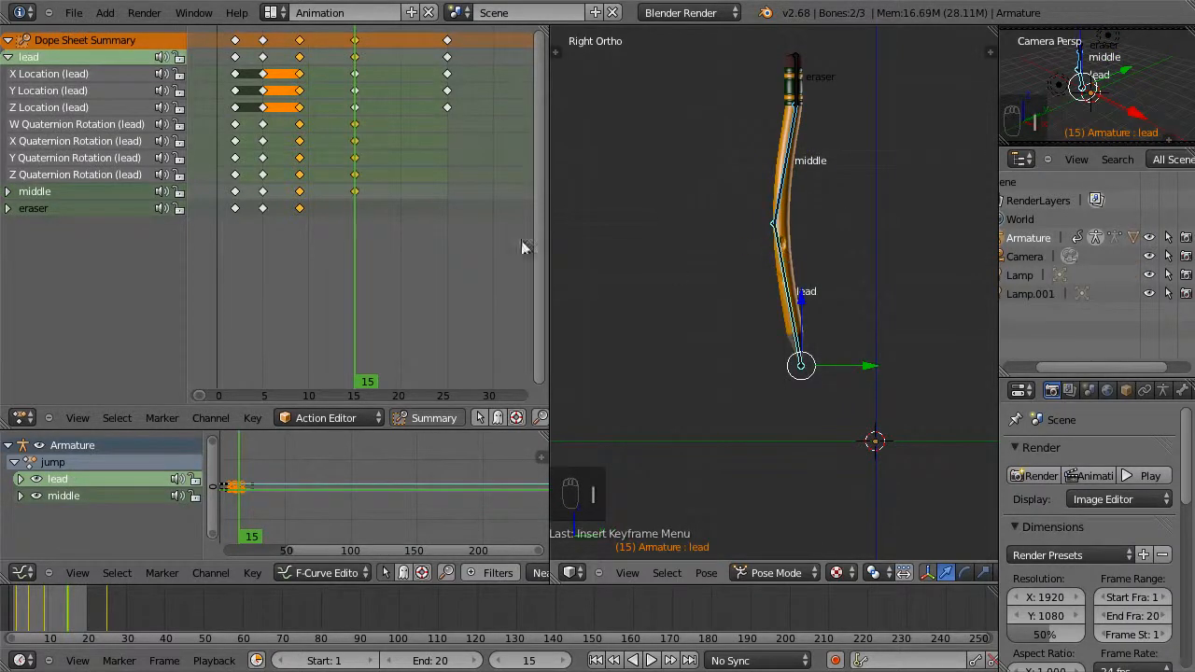
# Add the eraser bone to the selection and insert a Rotation keyframe for all three bones at frame 25.
pyautogui.moveTo(353, 240); pyautogui.dragTo(388, 228)
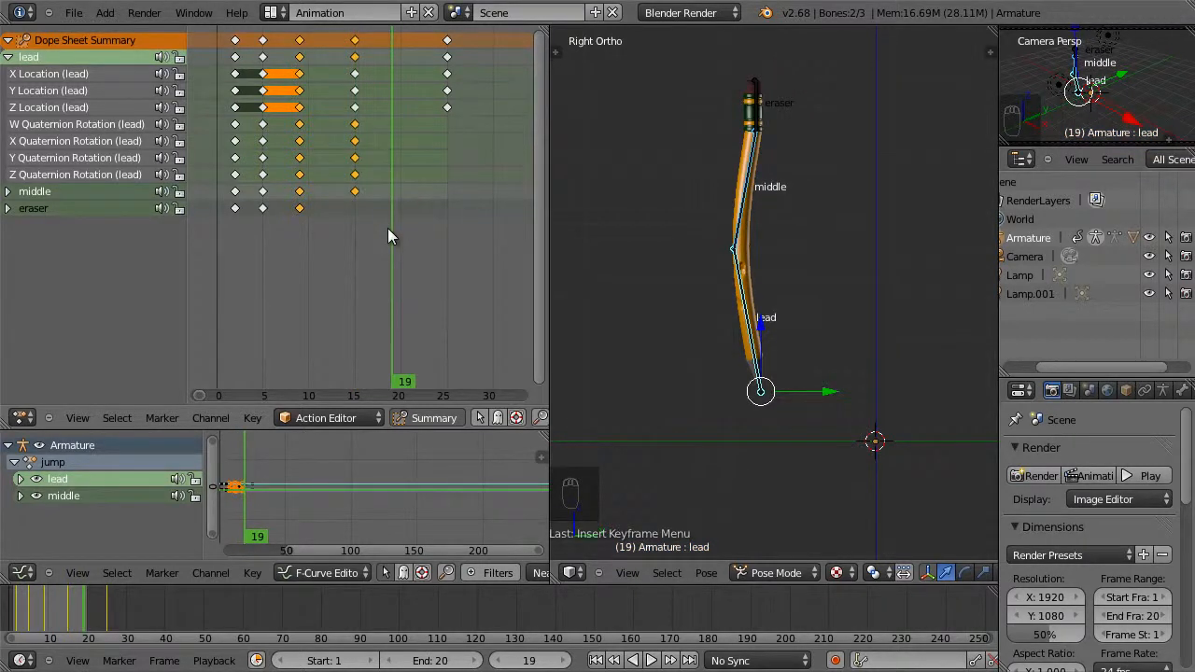
pyautogui.moveTo(391, 236); pyautogui.dragTo(450, 236)
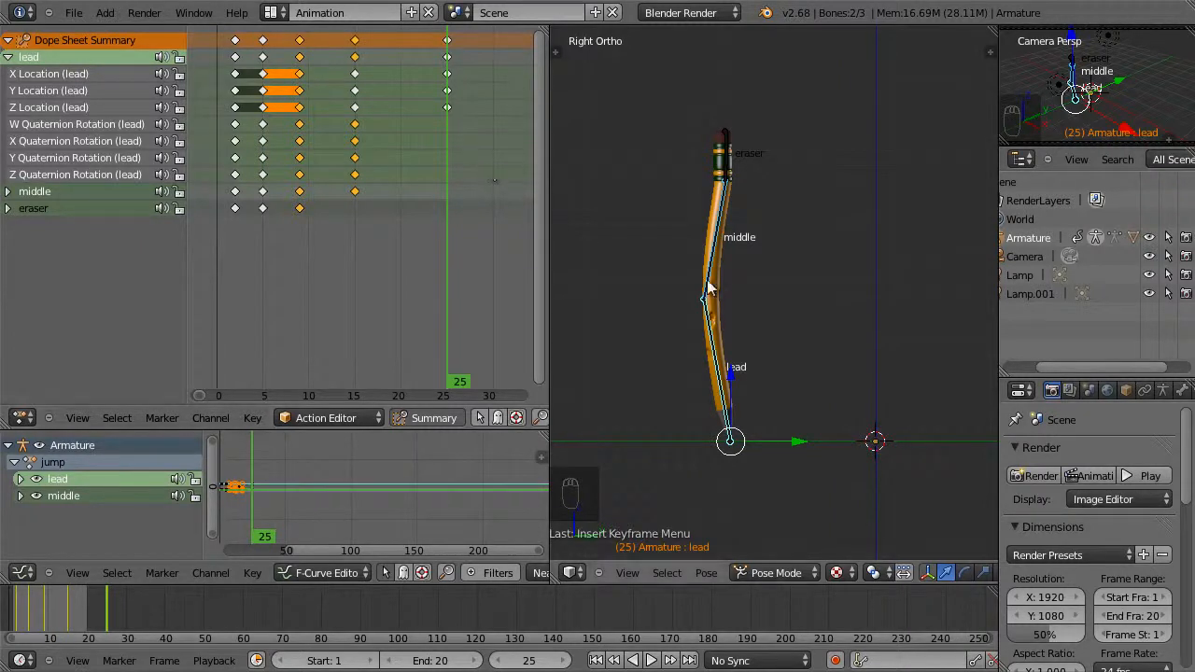
pyautogui.rightClick(726, 177)
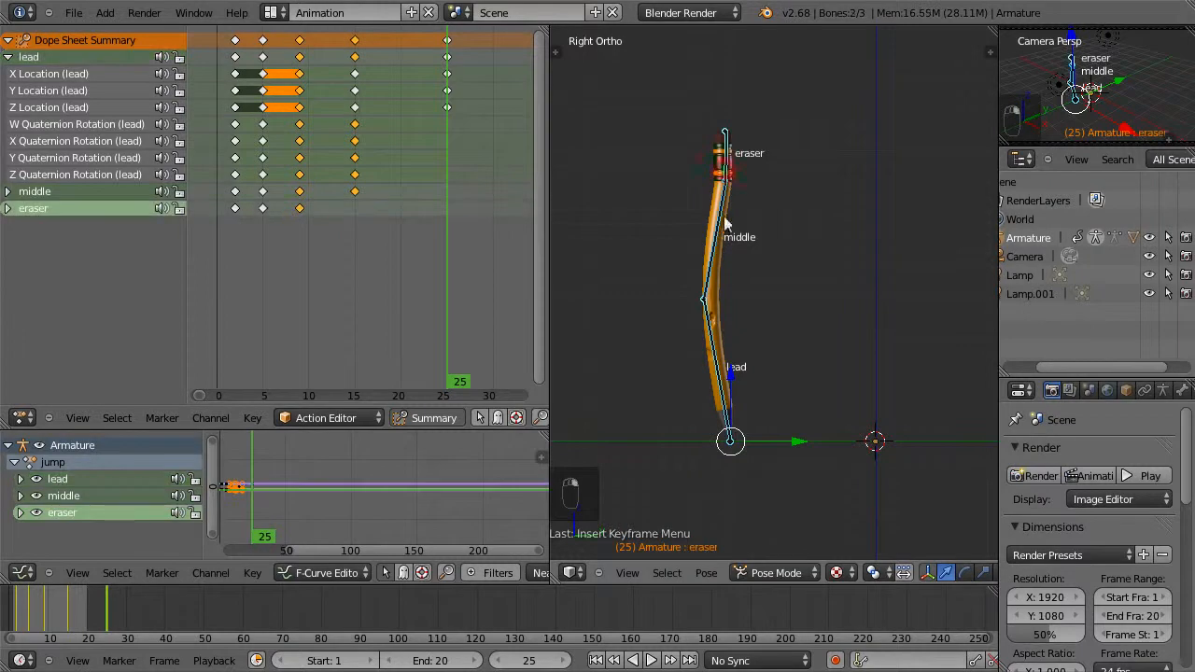
pyautogui.press('i')
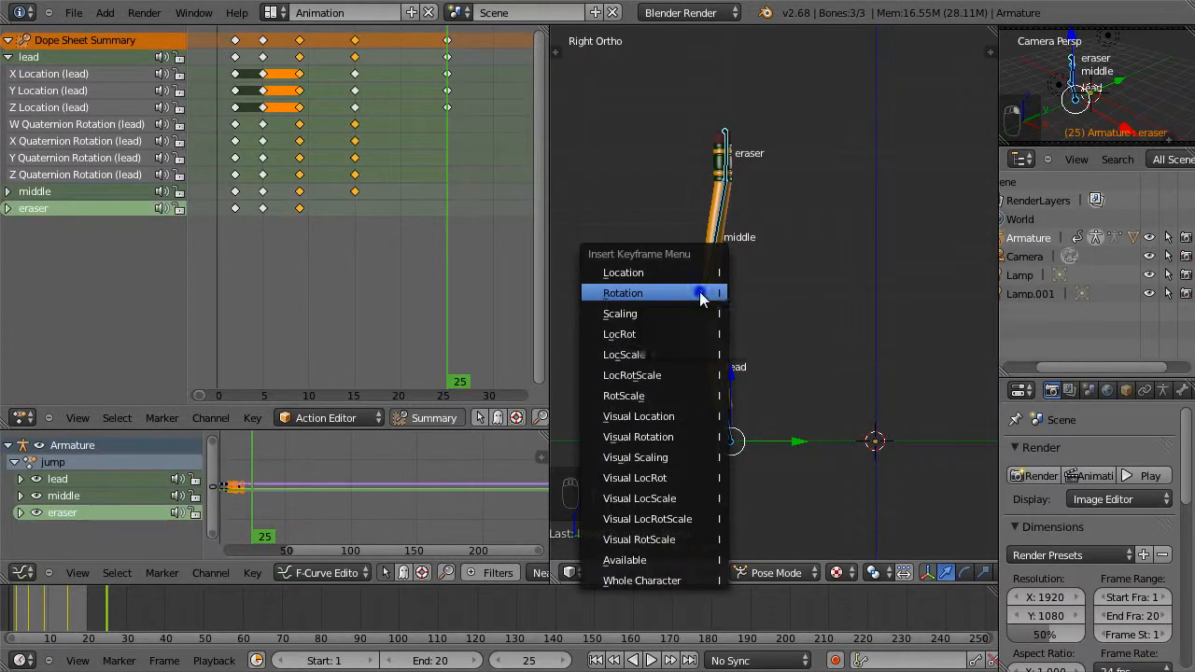
pyautogui.click(700, 292)
pyautogui.moveTo(456, 273); pyautogui.dragTo(299, 282)
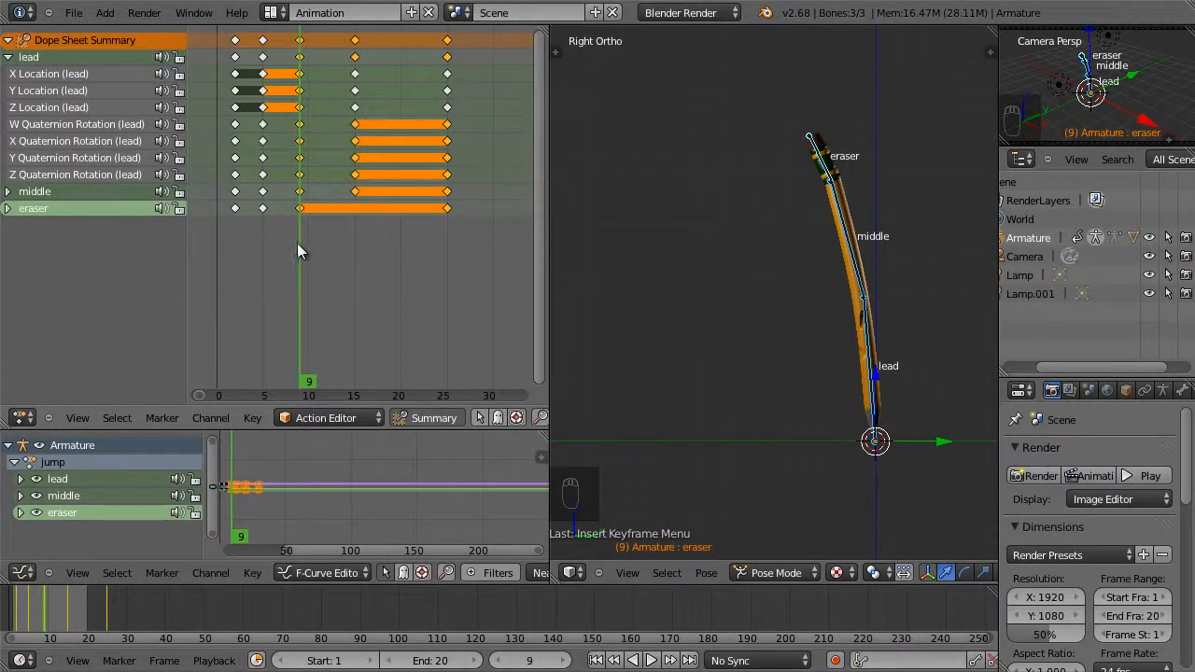
pyautogui.moveTo(301, 213); pyautogui.dragTo(448, 253)
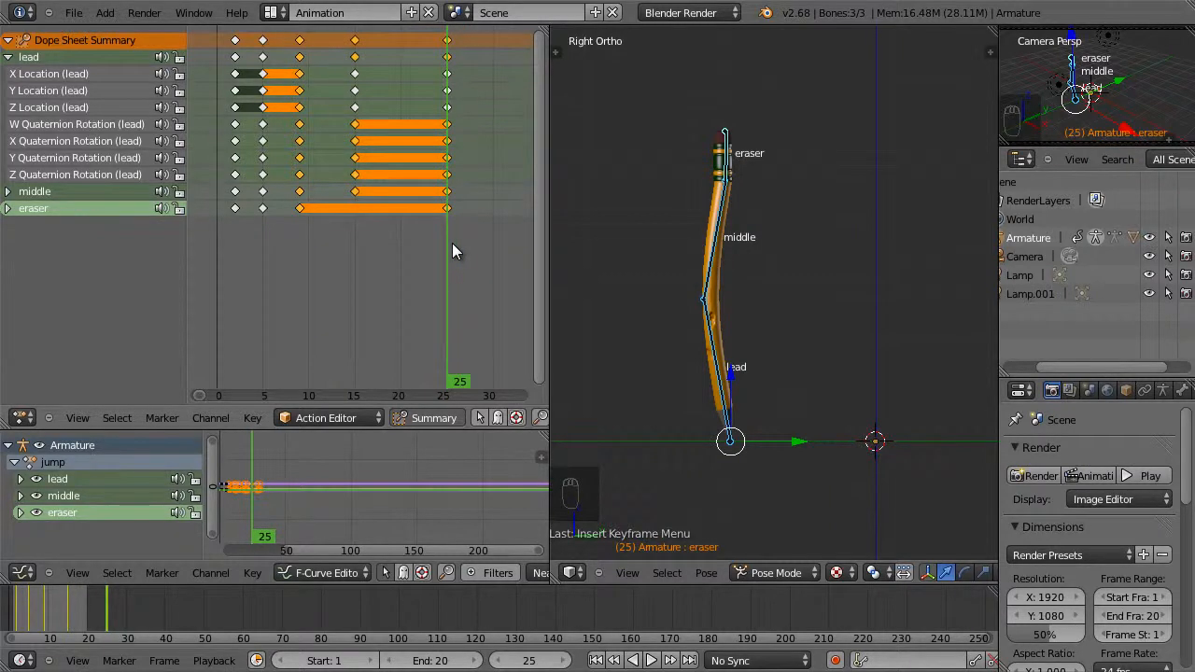
# At frame 29, tilt the lead bone slightly toward negative Y and rotate the middle bone further the same way.
pyautogui.moveTo(448, 240); pyautogui.dragTo(484, 245)
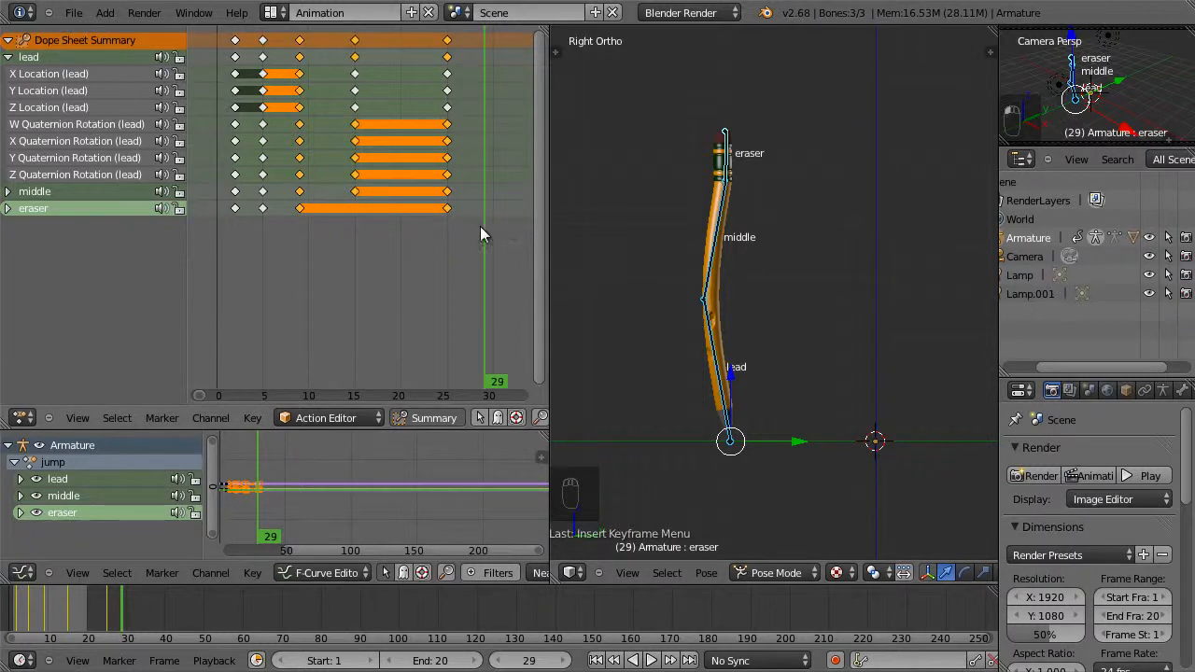
pyautogui.rightClick(705, 317)
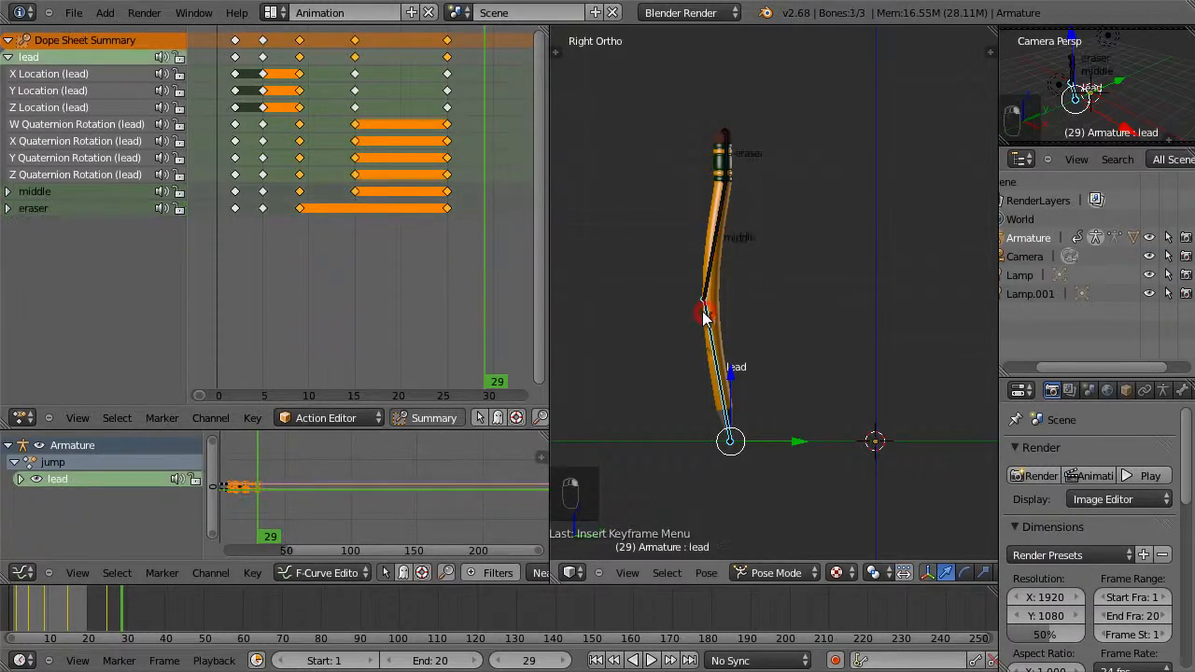
pyautogui.press('r')
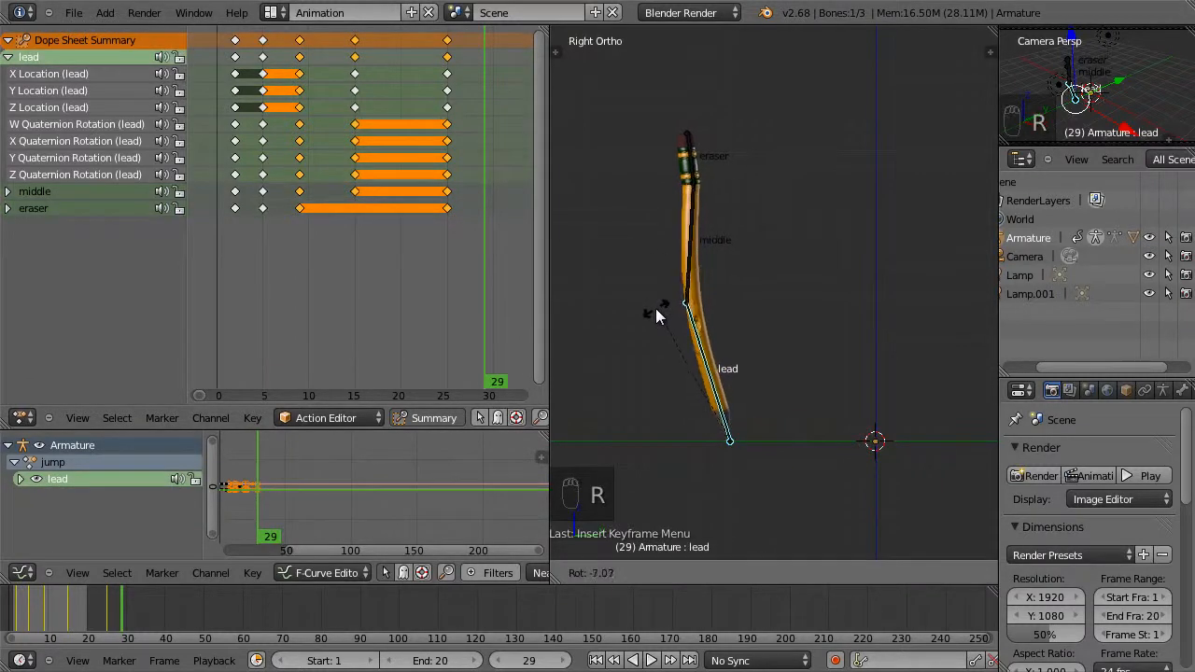
pyautogui.click(656, 309)
pyautogui.rightClick(690, 237)
pyautogui.press('r')
pyautogui.click(655, 265)
# Bend the eraser bone toward negative Y and lean the middle bone slightly further in that direction at frame 29.
pyautogui.rightClick(611, 189)
pyautogui.press('r')
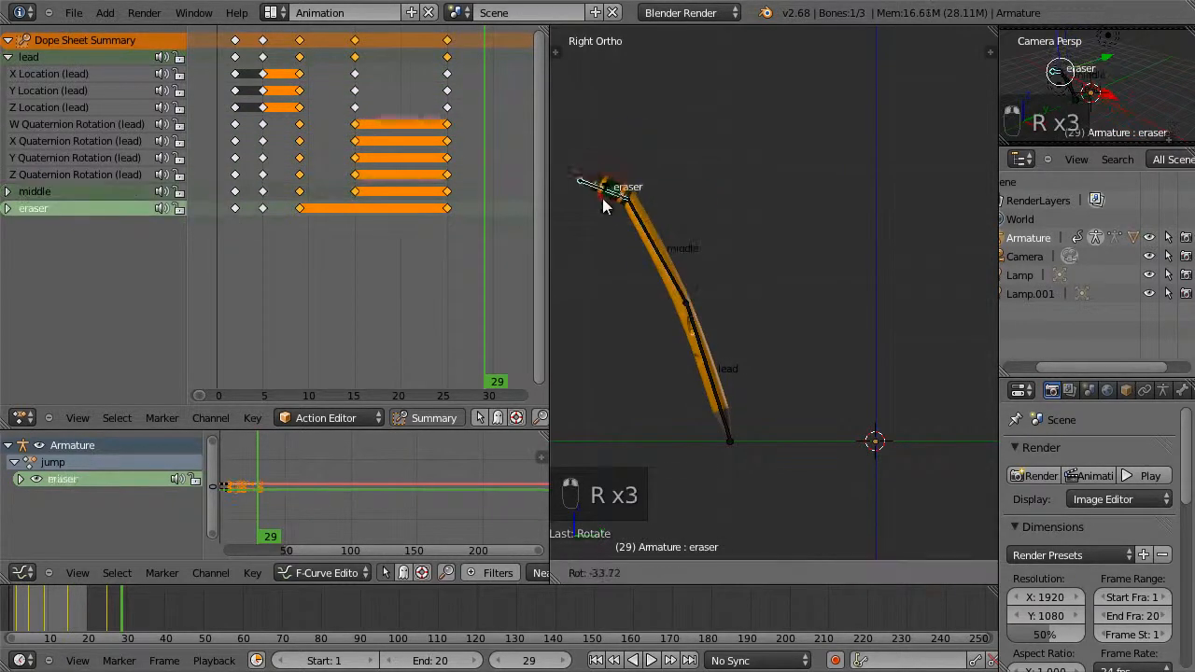
pyautogui.click(616, 194)
pyautogui.rightClick(648, 235)
pyautogui.press('r')
pyautogui.click(640, 244)
# Select all three bones and insert a Rotation keyframe for the bent pose at frame 29.
pyautogui.keyDown('shift'); pyautogui.rightClick(604, 206); pyautogui.keyUp('shift')
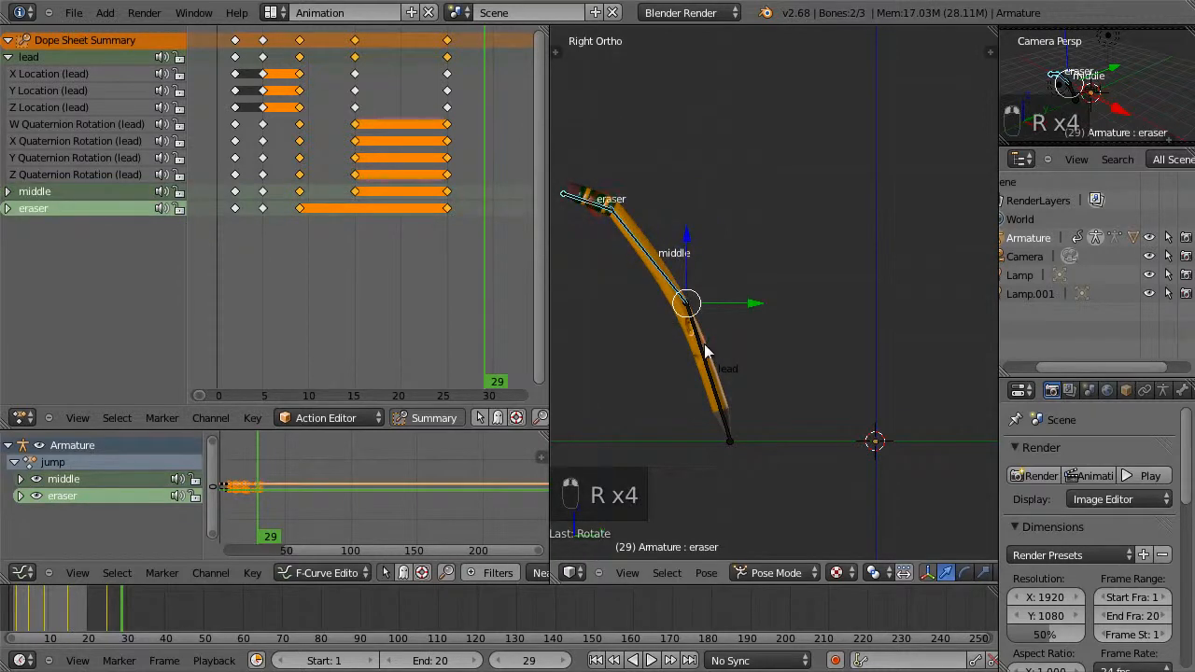
pyautogui.keyDown('shift'); pyautogui.rightClick(705, 347); pyautogui.keyUp('shift')
pyautogui.press('i')
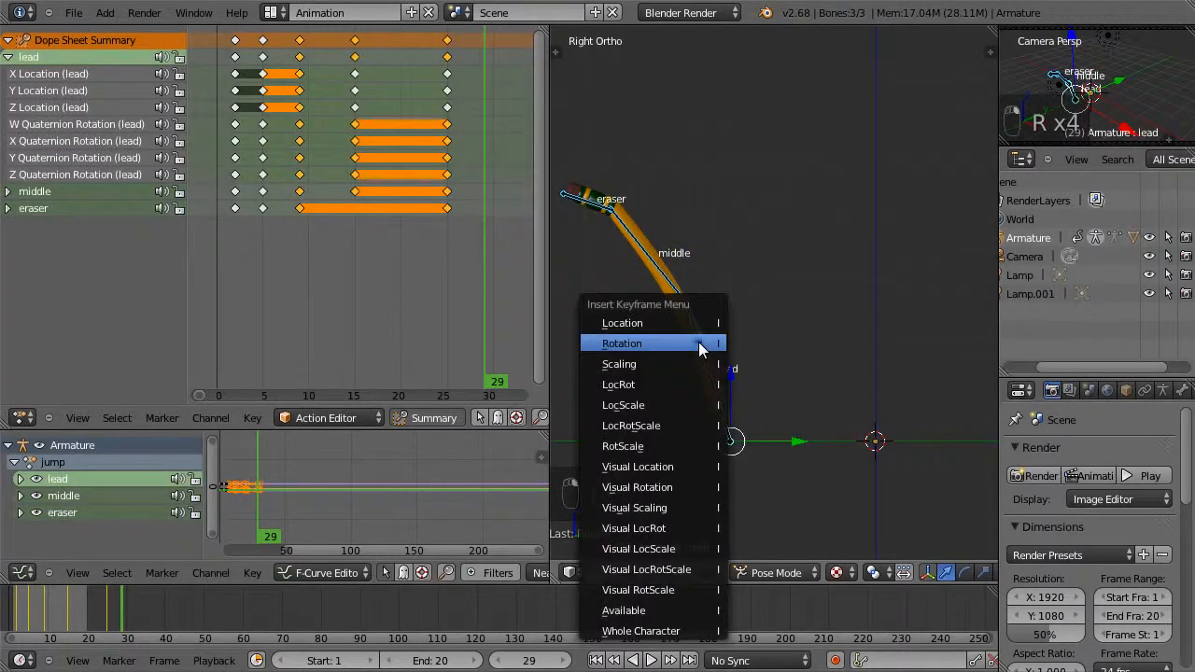
pyautogui.click(698, 342)
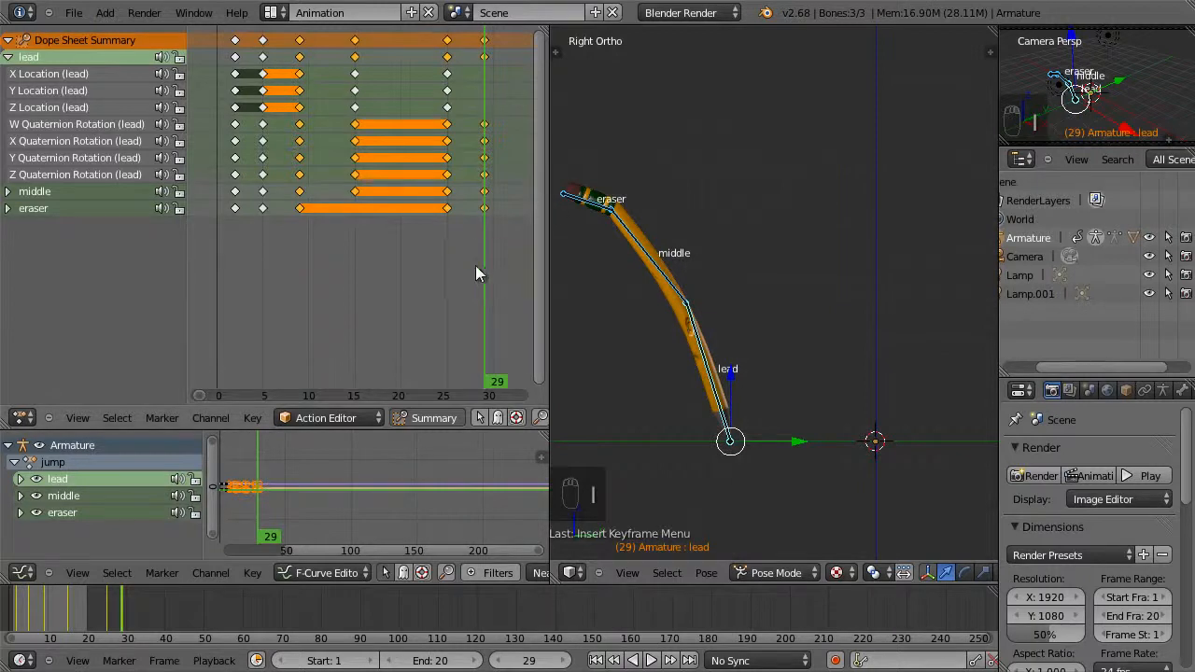
# Select the keyframes at frames 25 and 29 and move them 4 frames earlier, to frames 21 and 25.
pyautogui.scroll(-3, 471, 271)
pyautogui.moveTo(488, 246); pyautogui.dragTo(441, 277, button='middle')
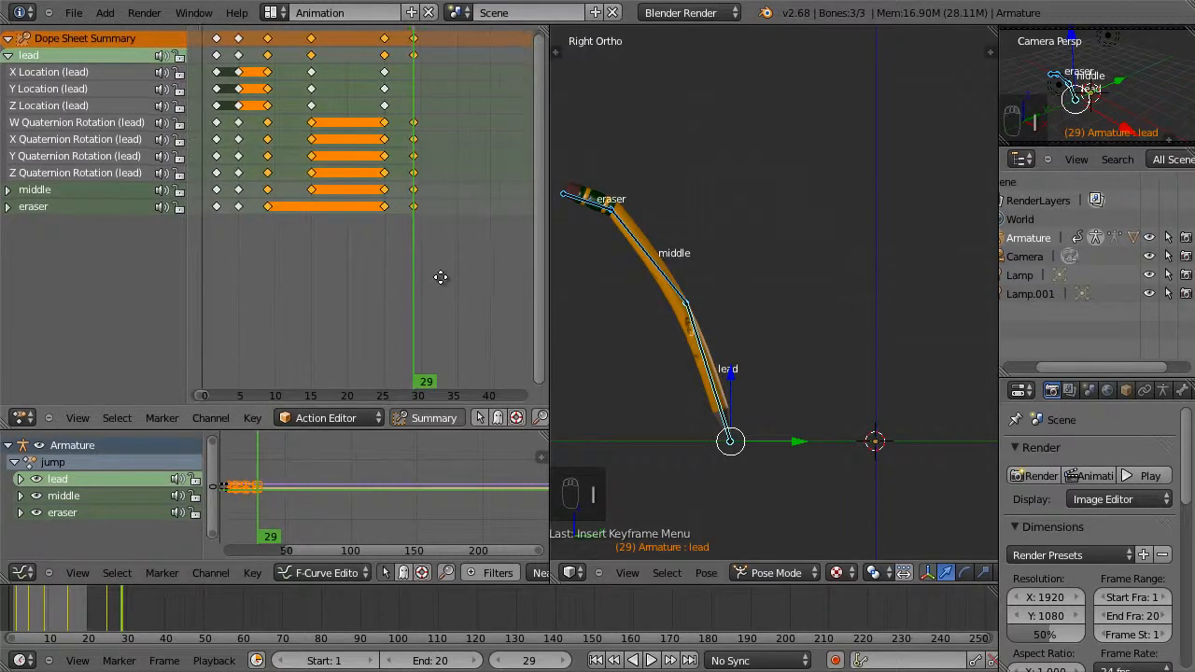
pyautogui.moveTo(422, 261); pyautogui.dragTo(386, 275)
pyautogui.press('b')
pyautogui.moveTo(446, 239)
pyautogui.mouseDown()
pyautogui.moveTo(381, 140)
pyautogui.moveTo(359, 32)
pyautogui.moveTo(266, 113)
pyautogui.mouseUp()
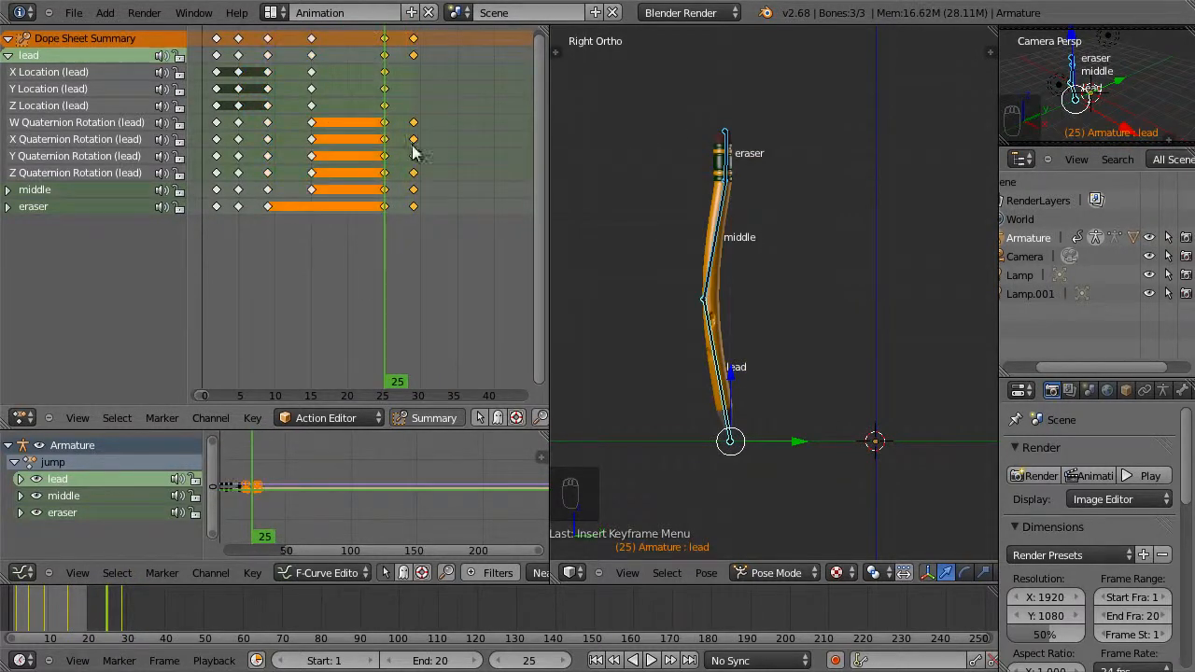
pyautogui.press('g')
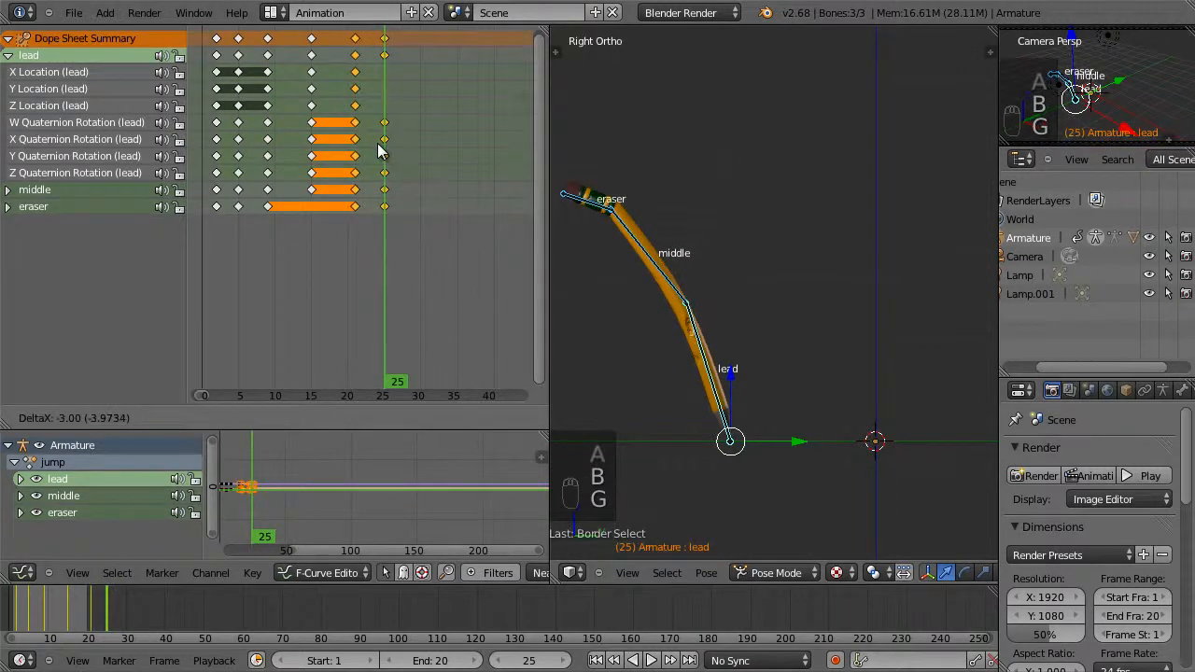
pyautogui.click(377, 152)
# Select all keyframes from frame 5 onward and shift them one frame later.
pyautogui.moveTo(349, 250); pyautogui.dragTo(236, 229)
pyautogui.press('a')
pyautogui.press('b')
pyautogui.moveTo(445, 230); pyautogui.dragTo(220, 36)
pyautogui.press('g')
pyautogui.click(270, 92)
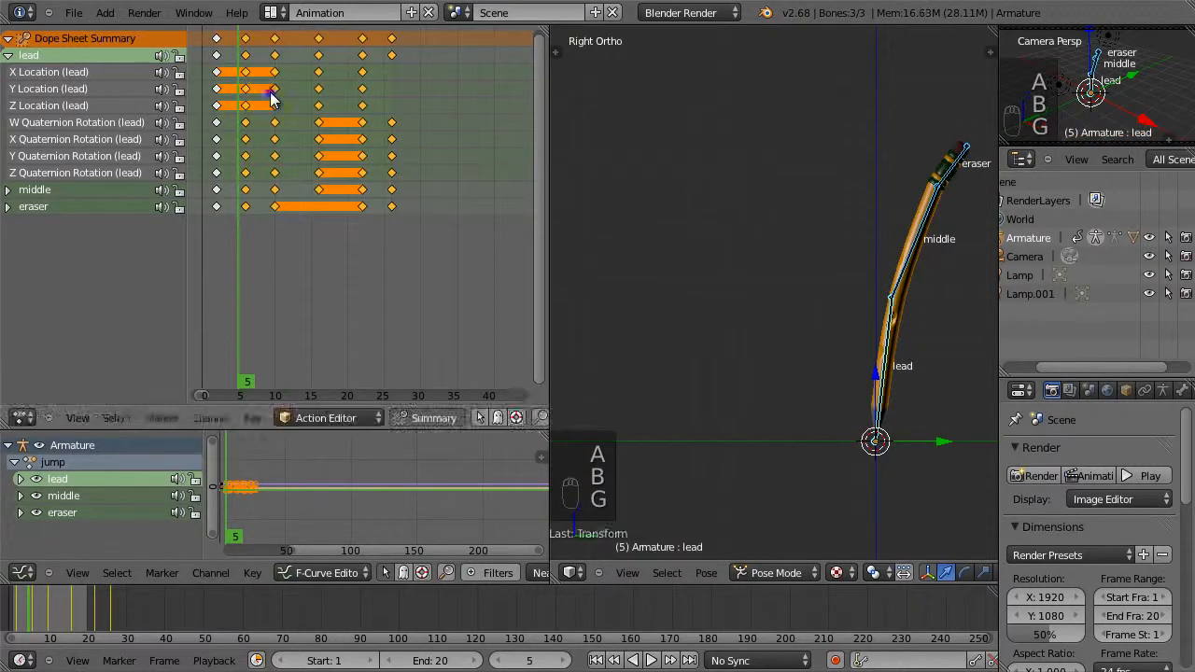
# Select only the keyframes at frame 26 and duplicate them to frame 30.
pyautogui.moveTo(264, 242); pyautogui.dragTo(393, 293)
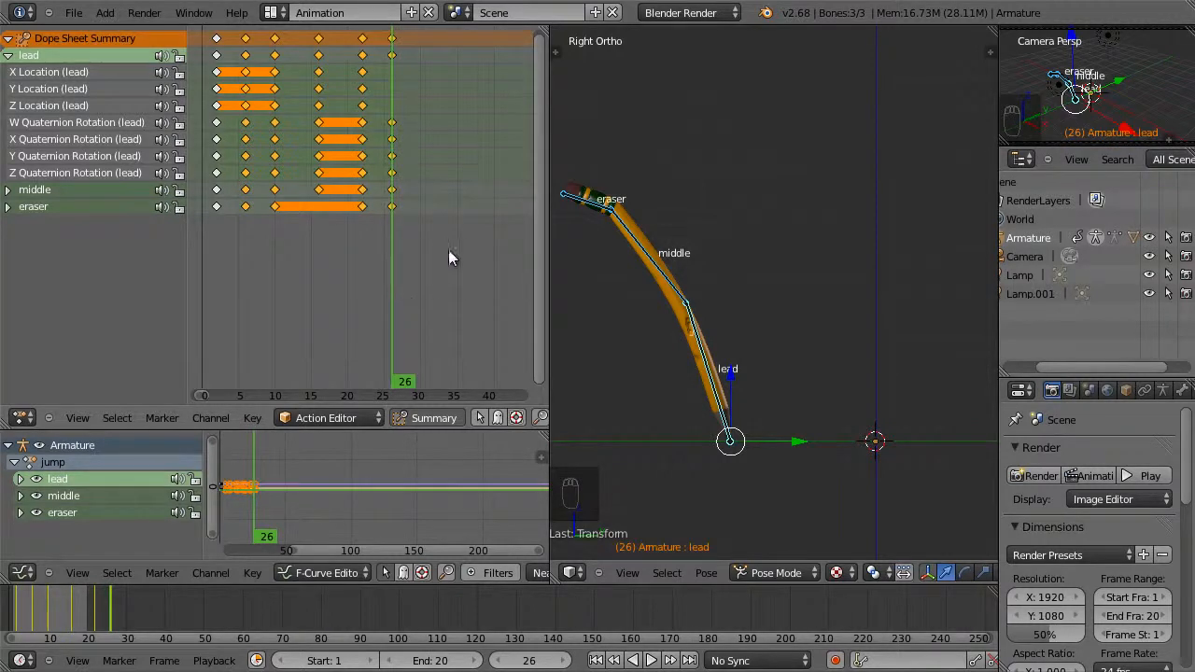
pyautogui.press('a')
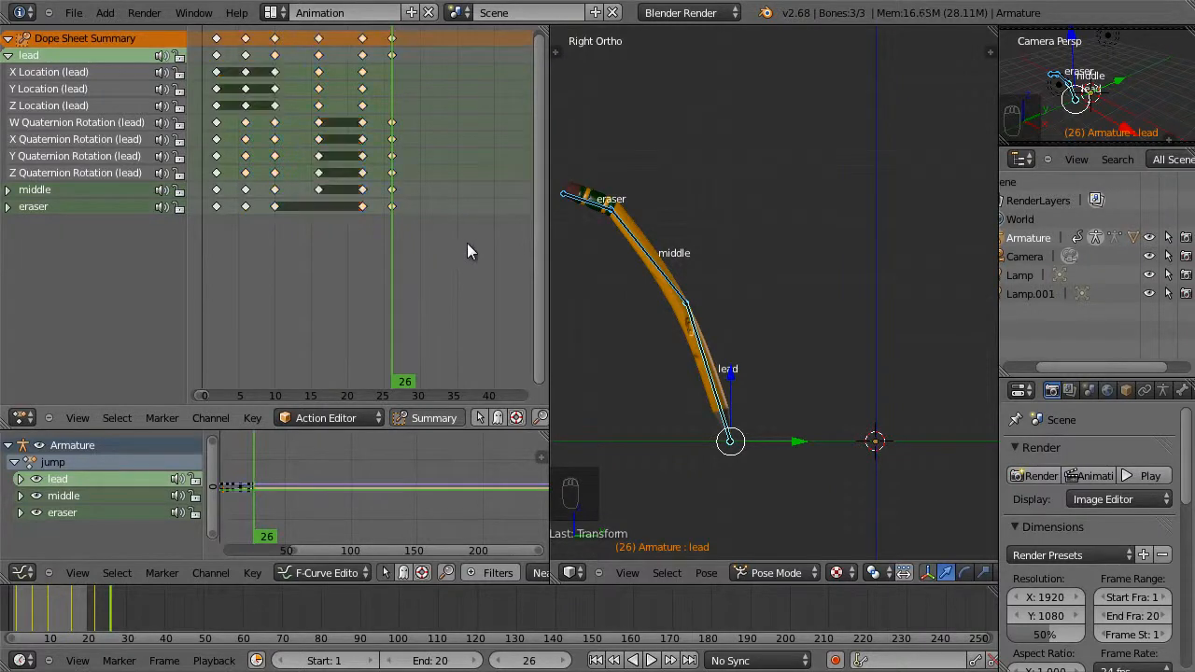
pyautogui.press('b')
pyautogui.moveTo(468, 241); pyautogui.dragTo(378, 94)
pyautogui.hotkey('shift', 'd')
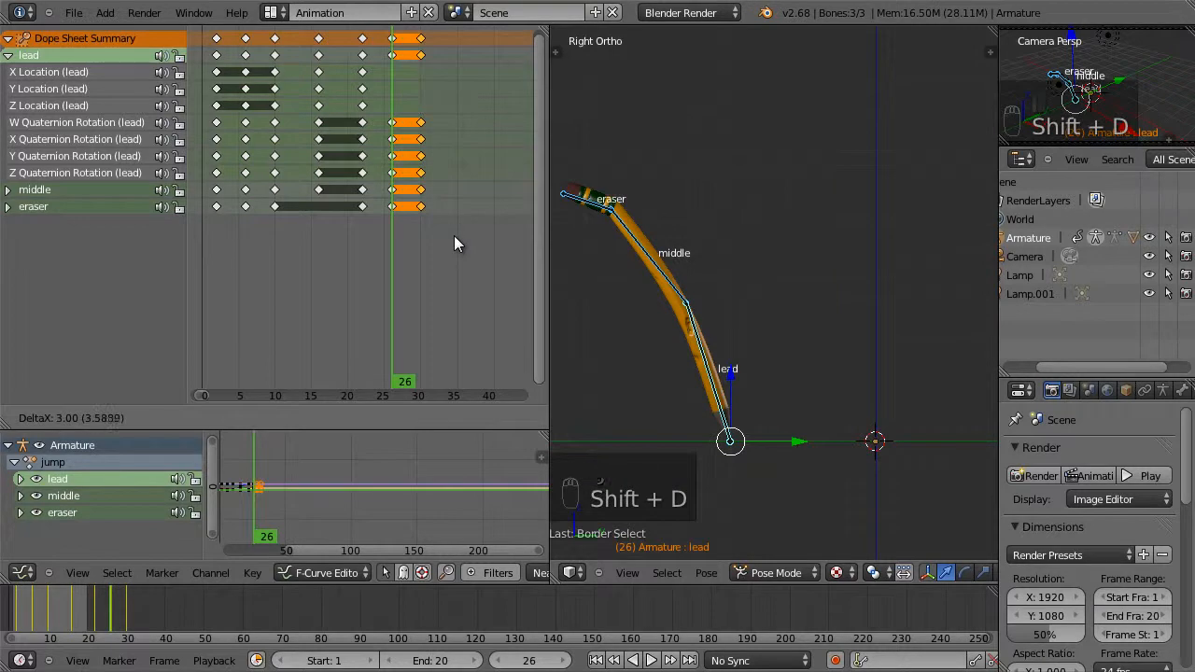
pyautogui.click(453, 236)
# At frame 30, rotate the lead bone about 28 degrees toward positive Y and swing the middle bone the same way.
pyautogui.moveTo(388, 252); pyautogui.dragTo(421, 245)
pyautogui.rightClick(699, 339)
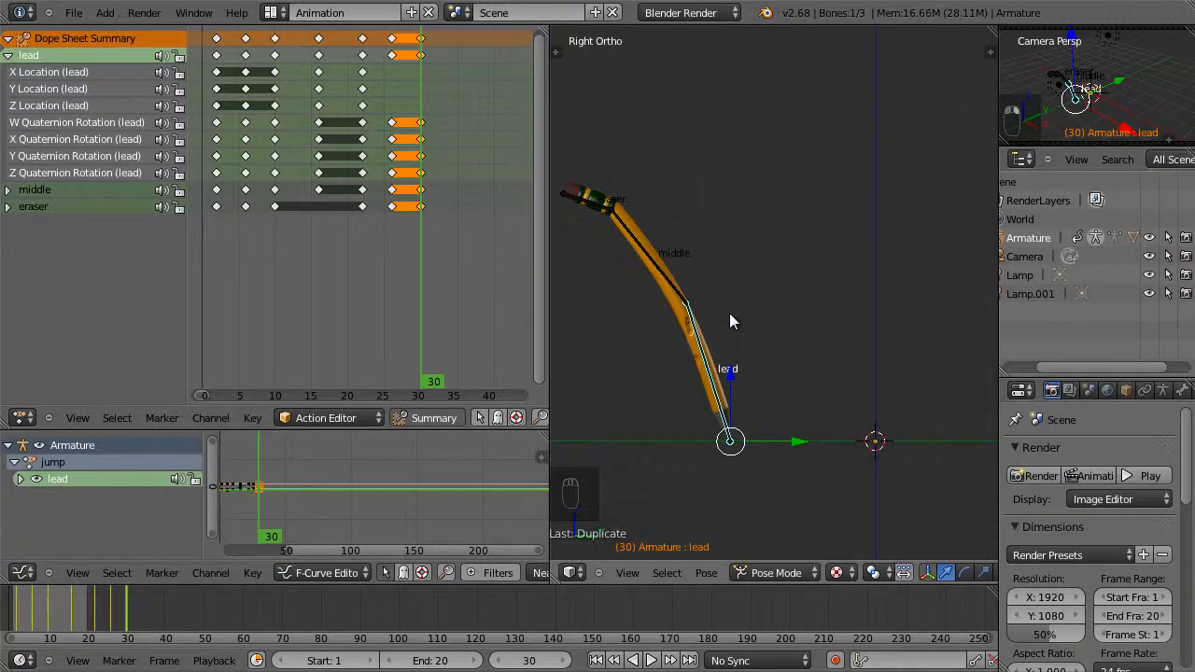
pyautogui.press('r')
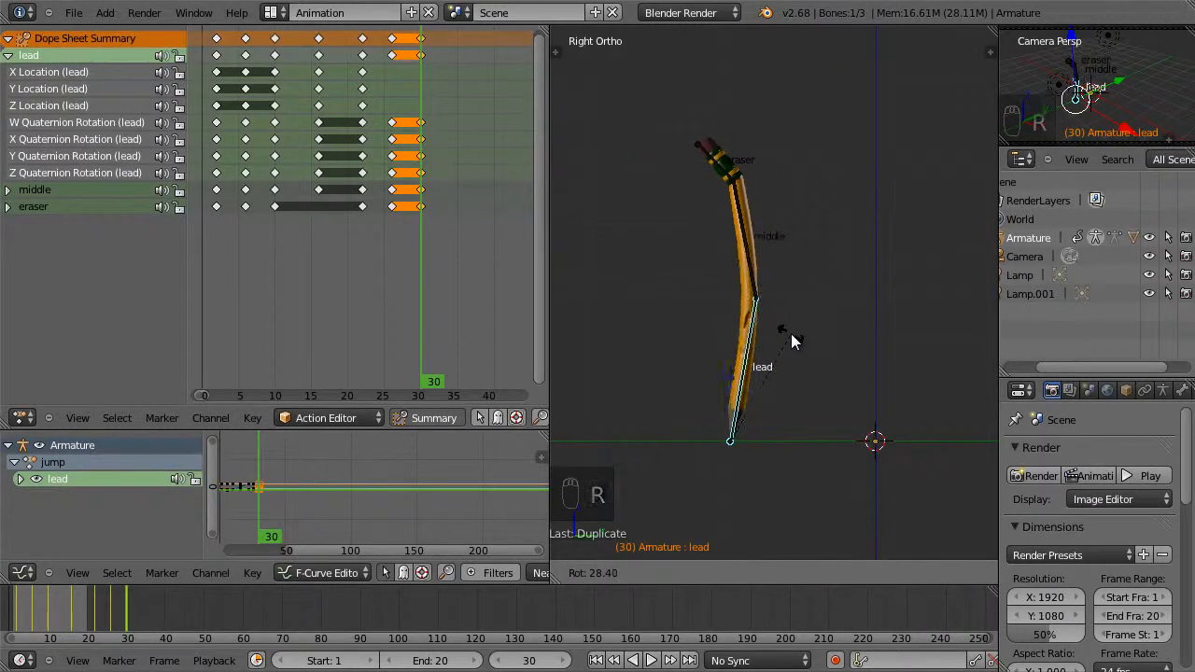
pyautogui.click(792, 341)
pyautogui.rightClick(751, 257)
pyautogui.press('r')
pyautogui.click(787, 267)
# Bend the eraser bone toward positive Y and rotate the middle bone slightly back toward negative Y at frame 30.
pyautogui.rightClick(796, 180)
pyautogui.press('r')
pyautogui.press('r')
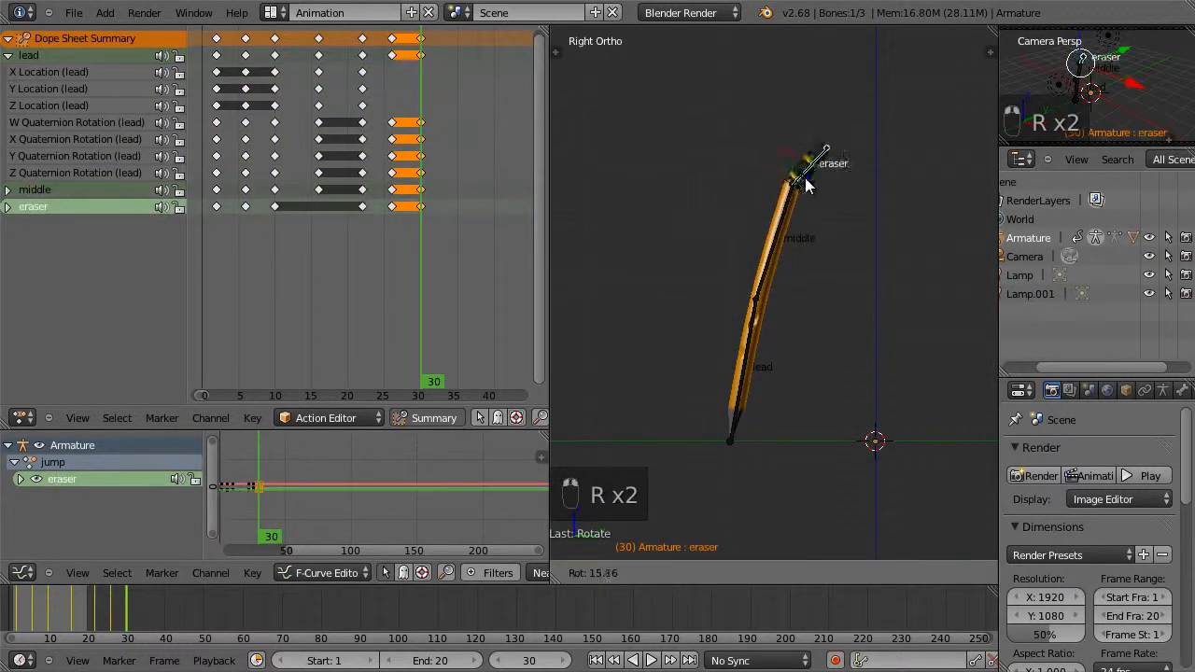
pyautogui.click(805, 183)
pyautogui.rightClick(777, 222)
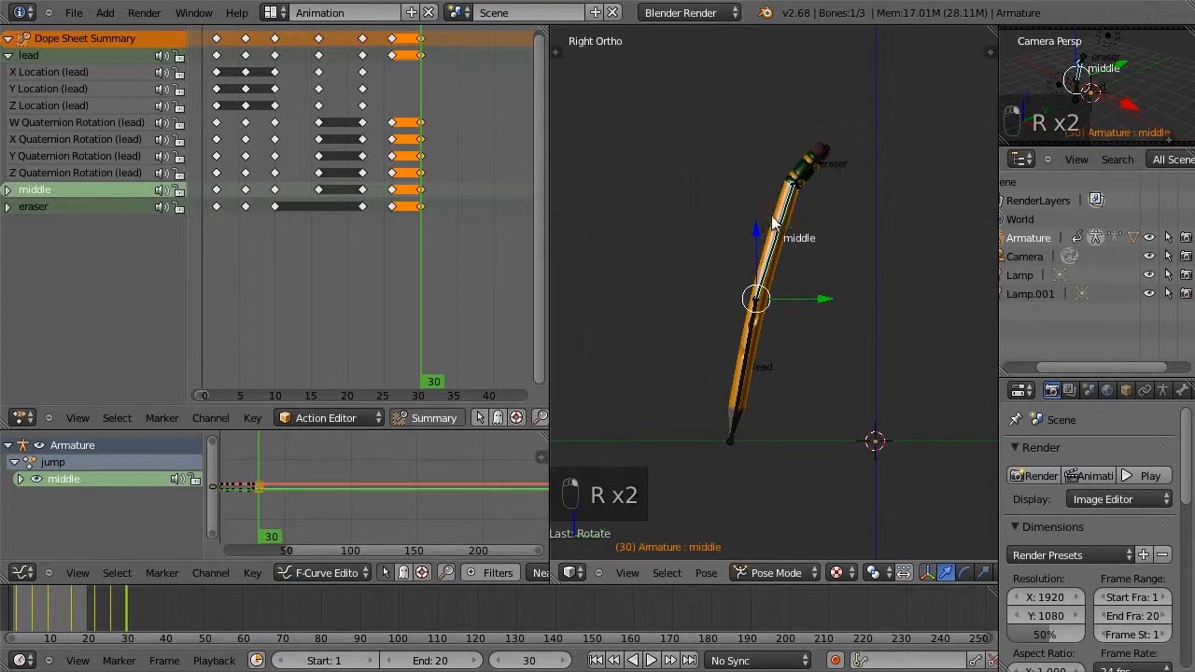
pyautogui.press('r')
pyautogui.click(764, 206)
# Tilt the lead bone slightly back toward negative Y, readjusting the middle bone and straightening the eraser bone to soften the bend.
pyautogui.rightClick(745, 319)
pyautogui.press('r')
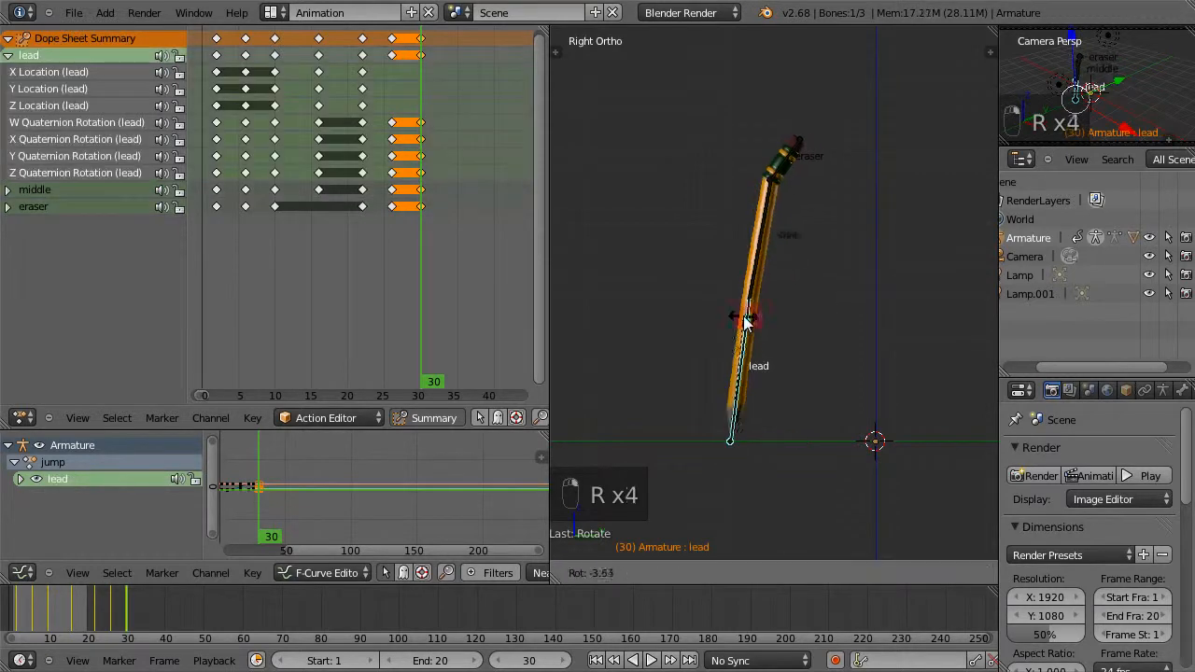
pyautogui.click(747, 316)
pyautogui.rightClick(764, 225)
pyautogui.press('r')
pyautogui.click(766, 224)
pyautogui.rightClick(782, 152)
pyautogui.press('r')
pyautogui.click(782, 157)
# Select all three bones and insert a Rotation keyframe for the forward lean at frame 30.
pyautogui.rightClick(766, 287)
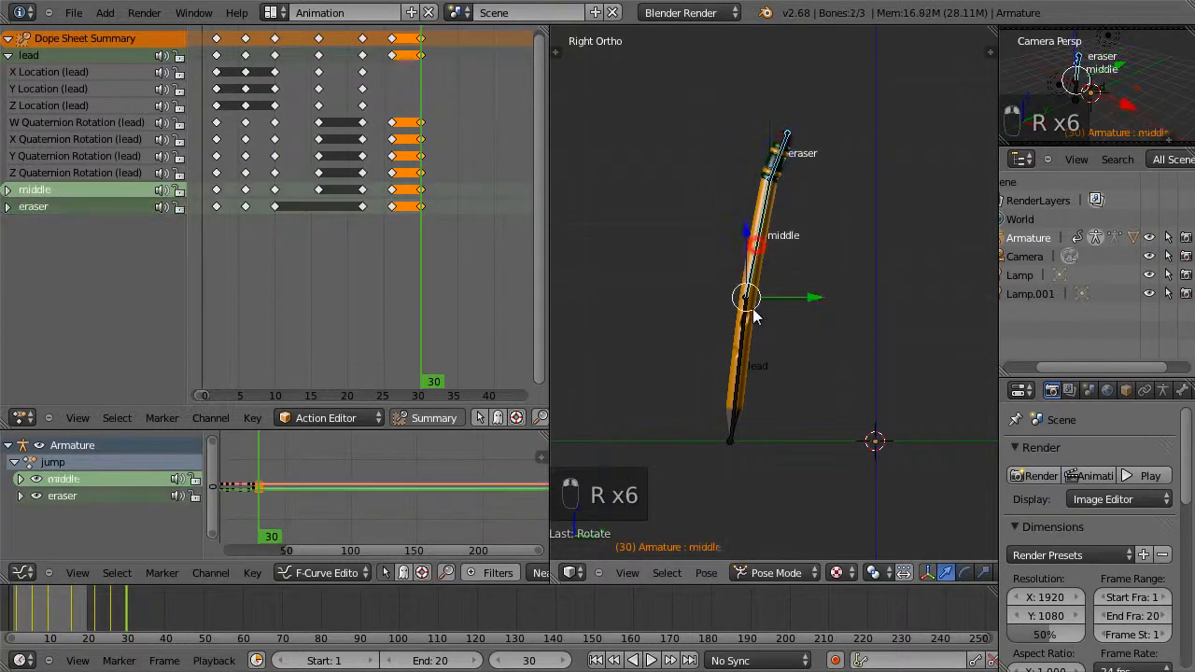
pyautogui.keyDown('shift'); pyautogui.rightClick(738, 357); pyautogui.keyUp('shift')
pyautogui.press('i')
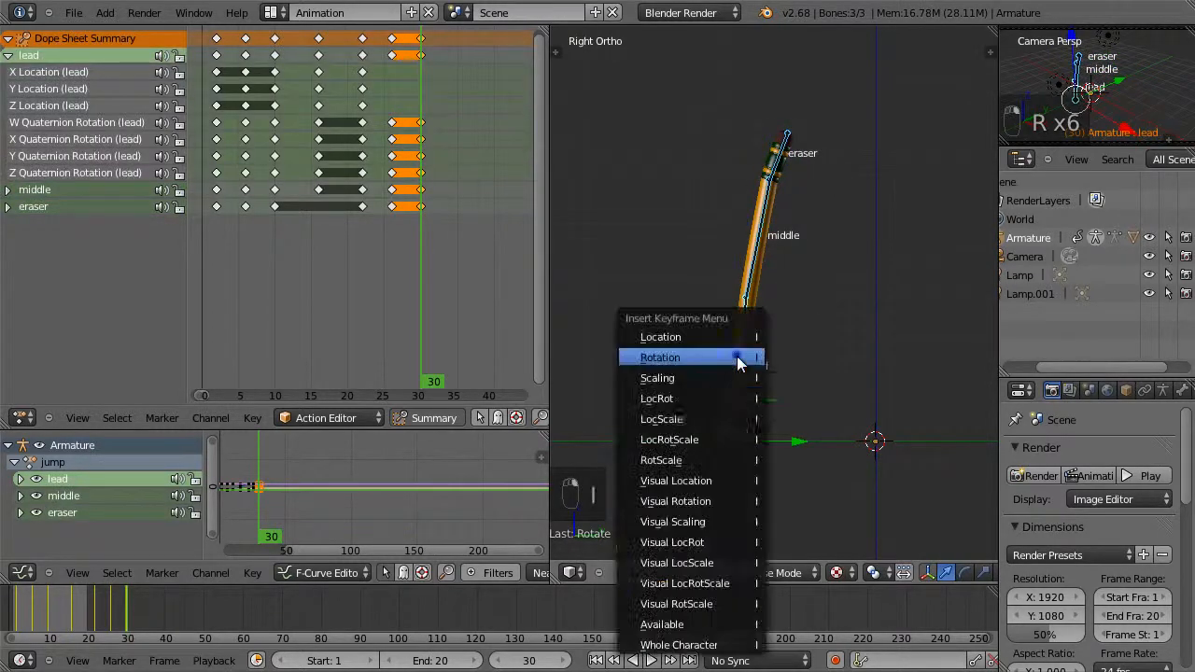
pyautogui.click(737, 358)
# Duplicate the frame 30 keyframes to frame 33.
pyautogui.moveTo(422, 261); pyautogui.dragTo(444, 282)
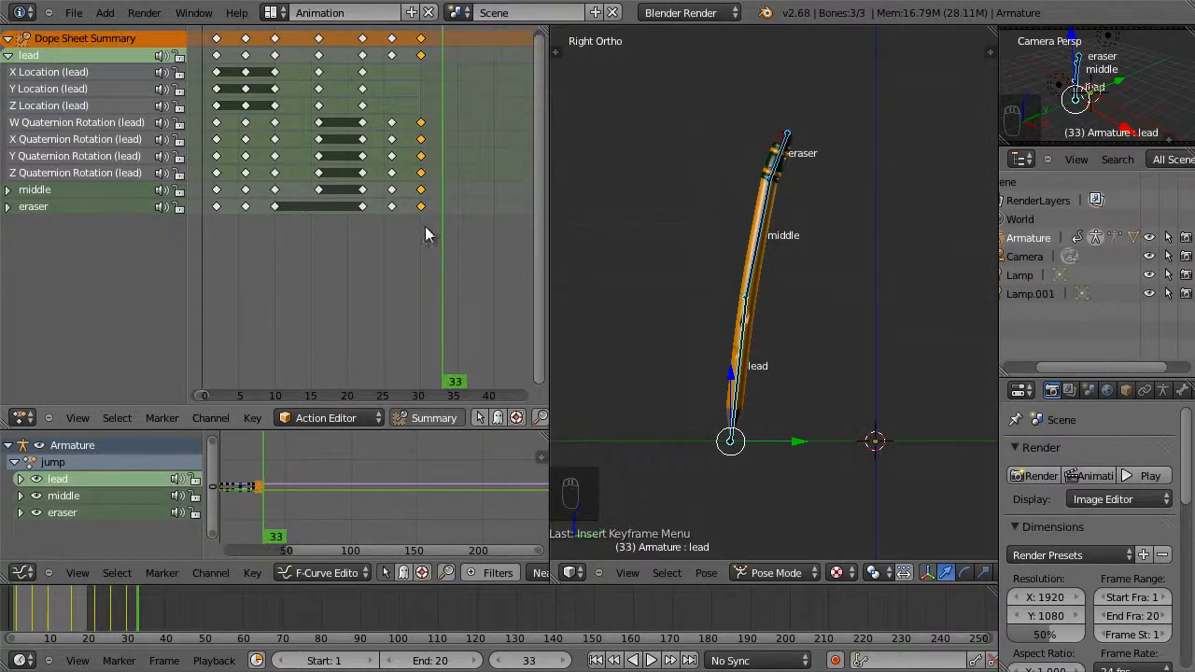
pyautogui.hotkey('shift', 'd')
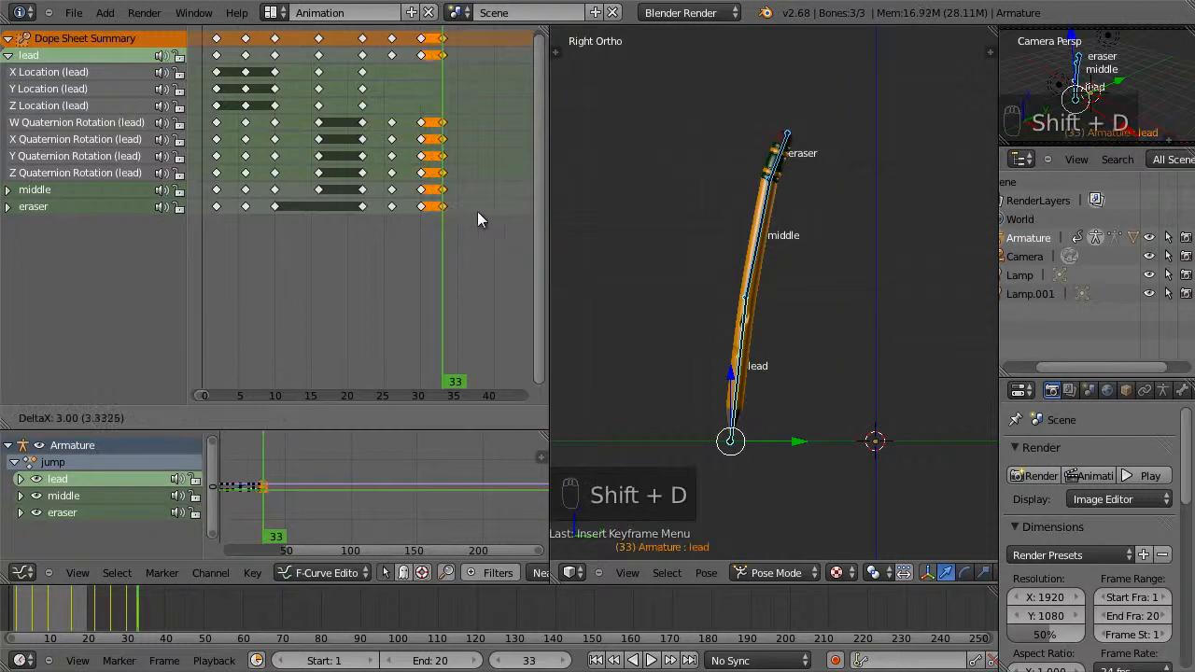
pyautogui.click(470, 210)
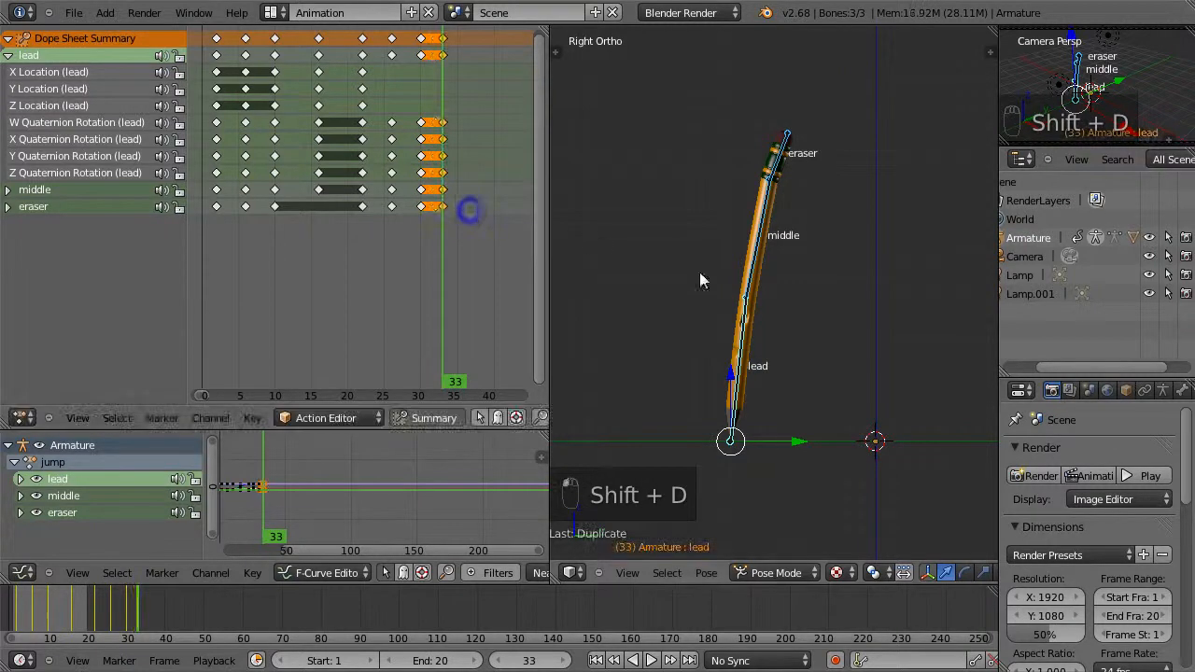
# Clear the rotation of the lead, middle and eraser bones and insert a Rotation keyframe for all three at frame 33.
pyautogui.rightClick(738, 354)
pyautogui.keyDown('shift'); pyautogui.rightClick(749, 273); pyautogui.keyUp('shift')
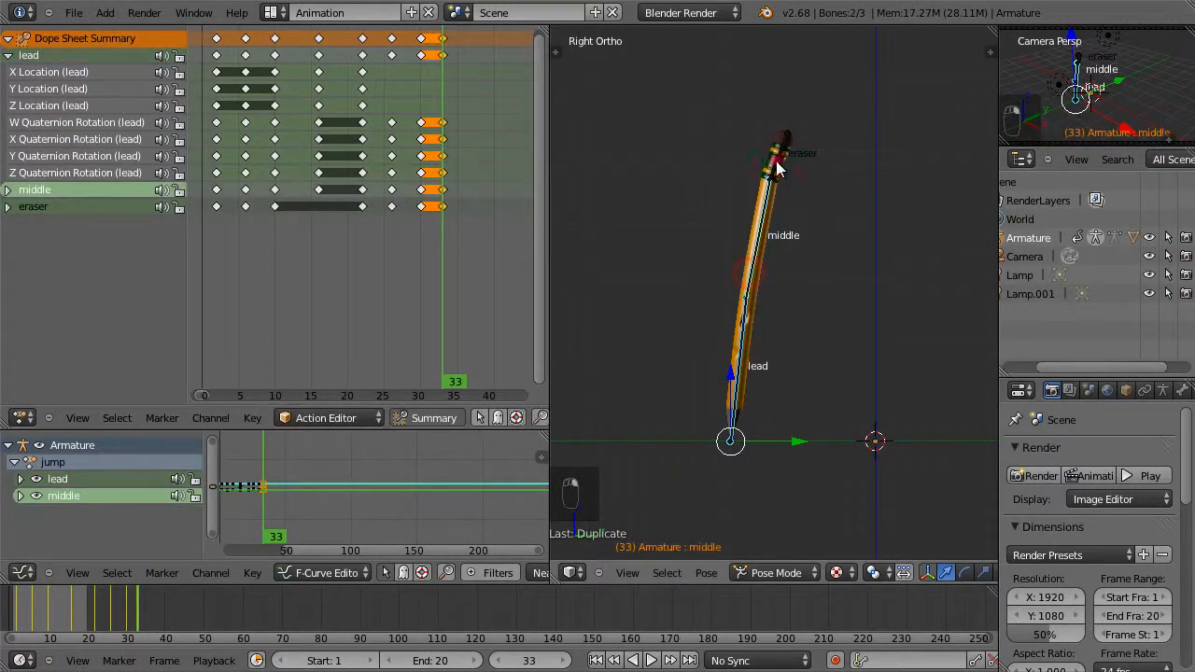
pyautogui.keyDown('shift'); pyautogui.rightClick(776, 168); pyautogui.keyUp('shift')
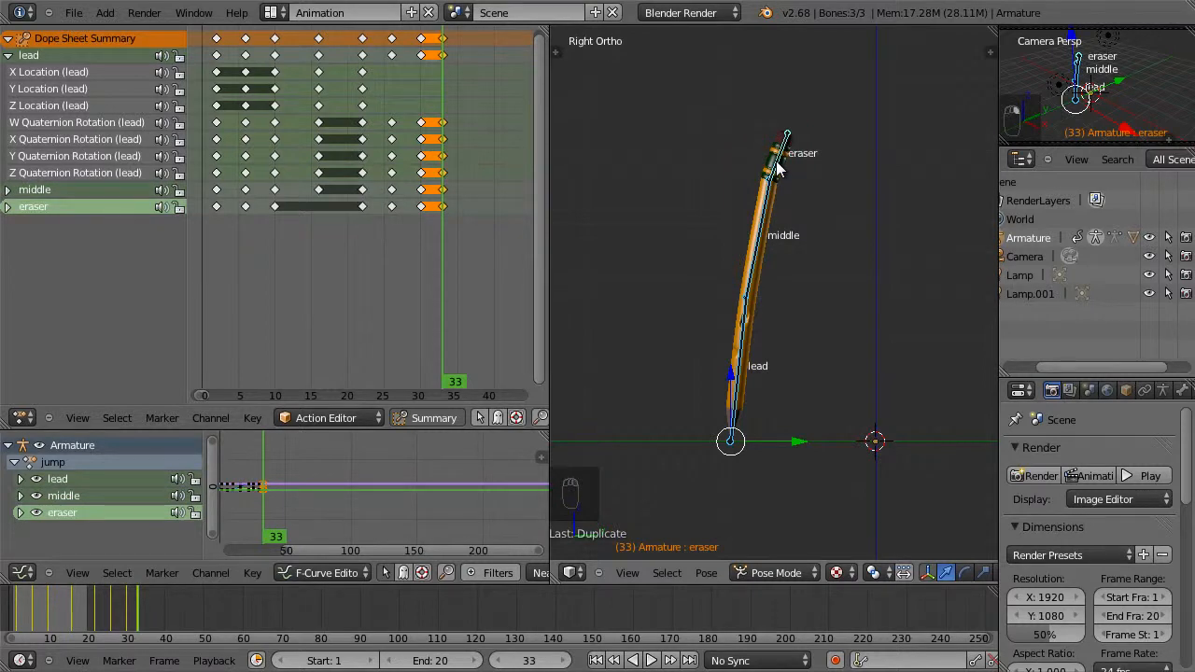
pyautogui.hotkey('alt', 'r')
pyautogui.press('i')
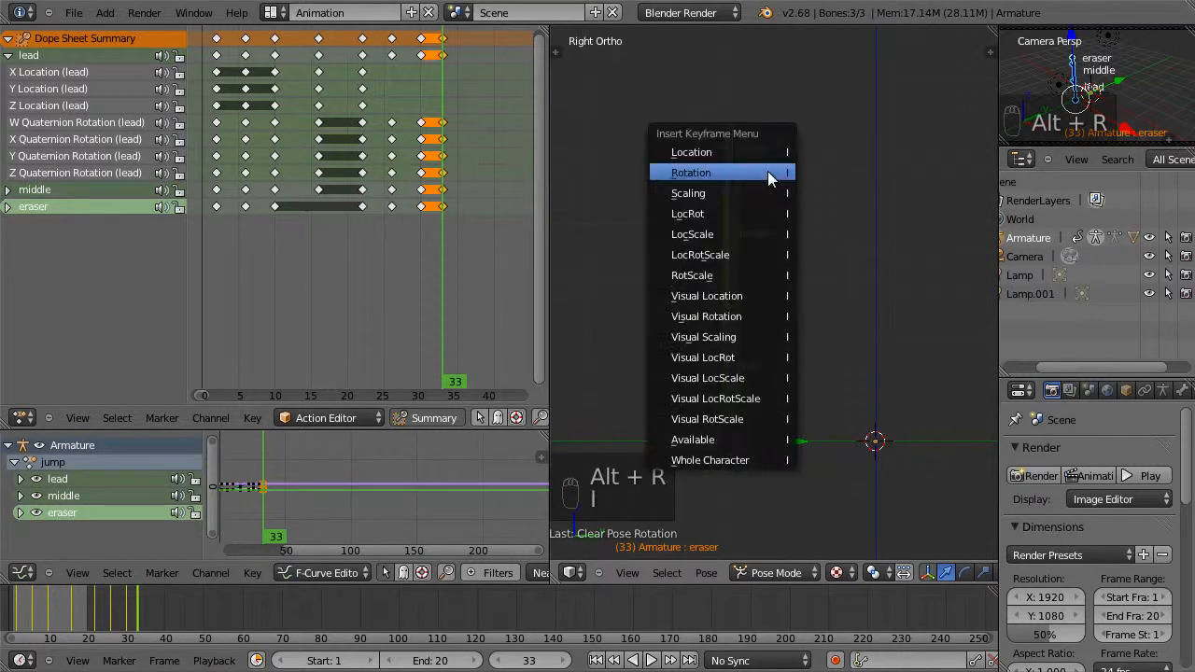
pyautogui.click(767, 173)
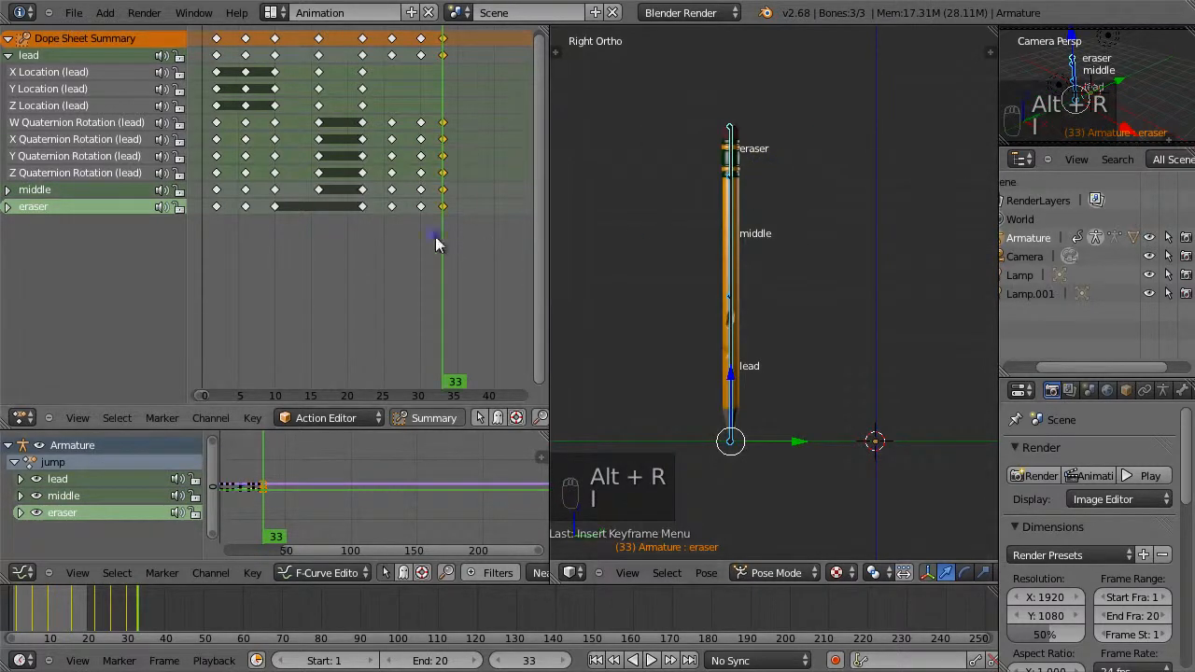
pyautogui.moveTo(435, 237); pyautogui.dragTo(344, 233)
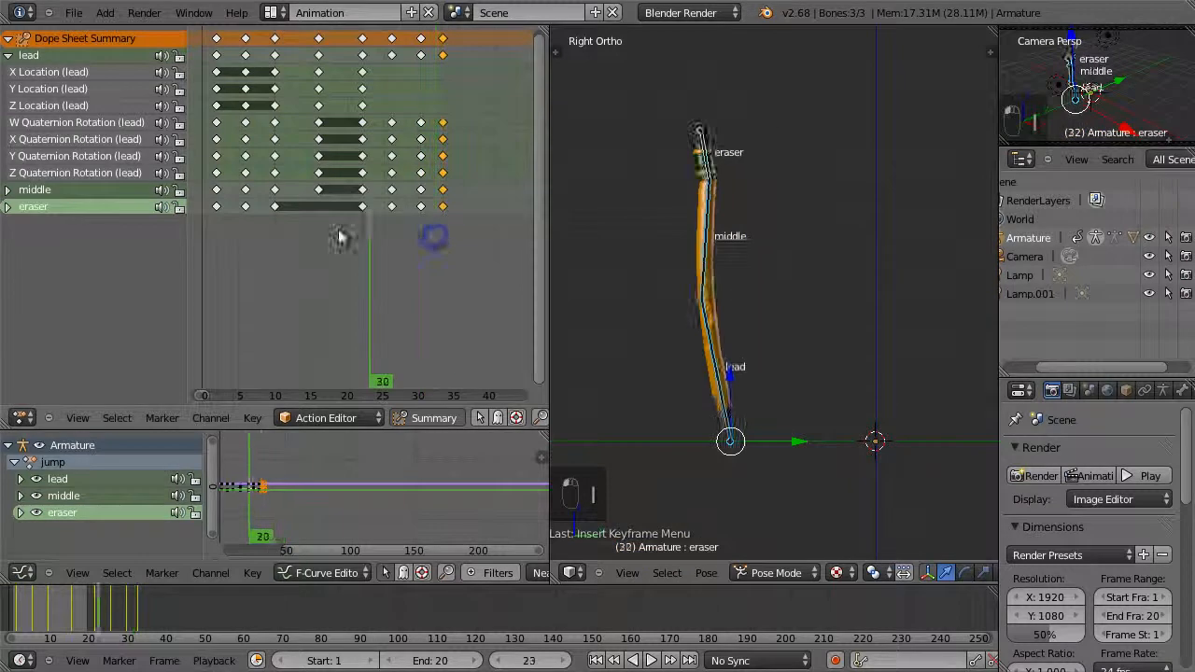
# Set the animation's end frame to 37 and play back the whole jump.
pyautogui.click(139, 614)
pyautogui.press('e')
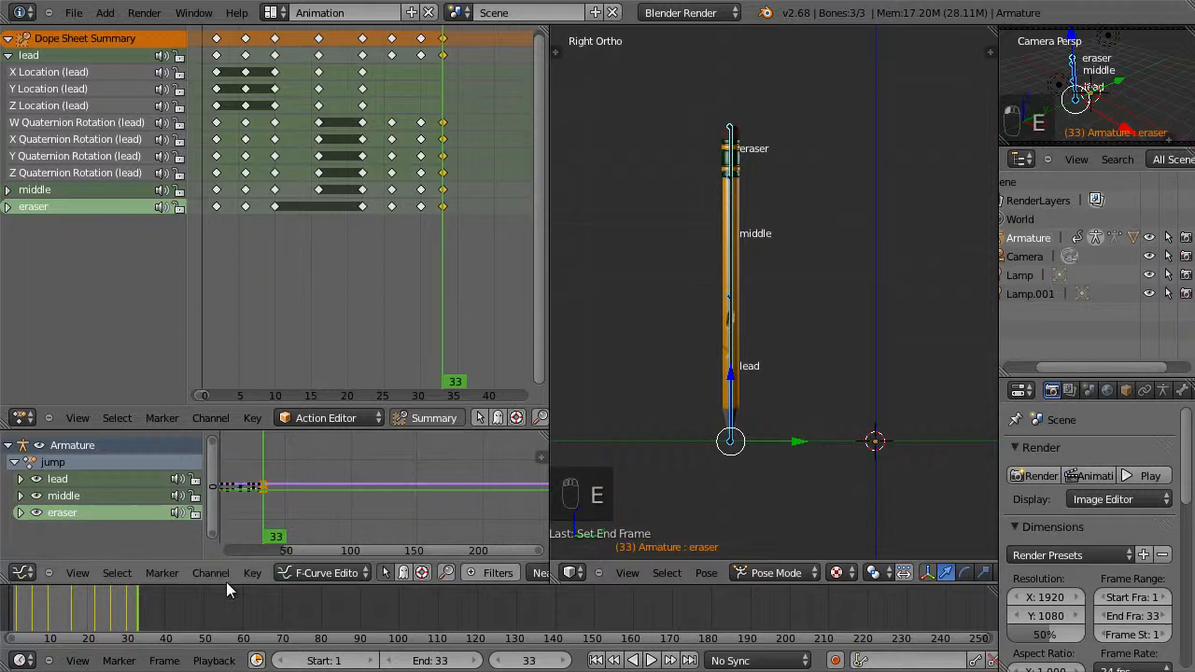
pyautogui.click(155, 611)
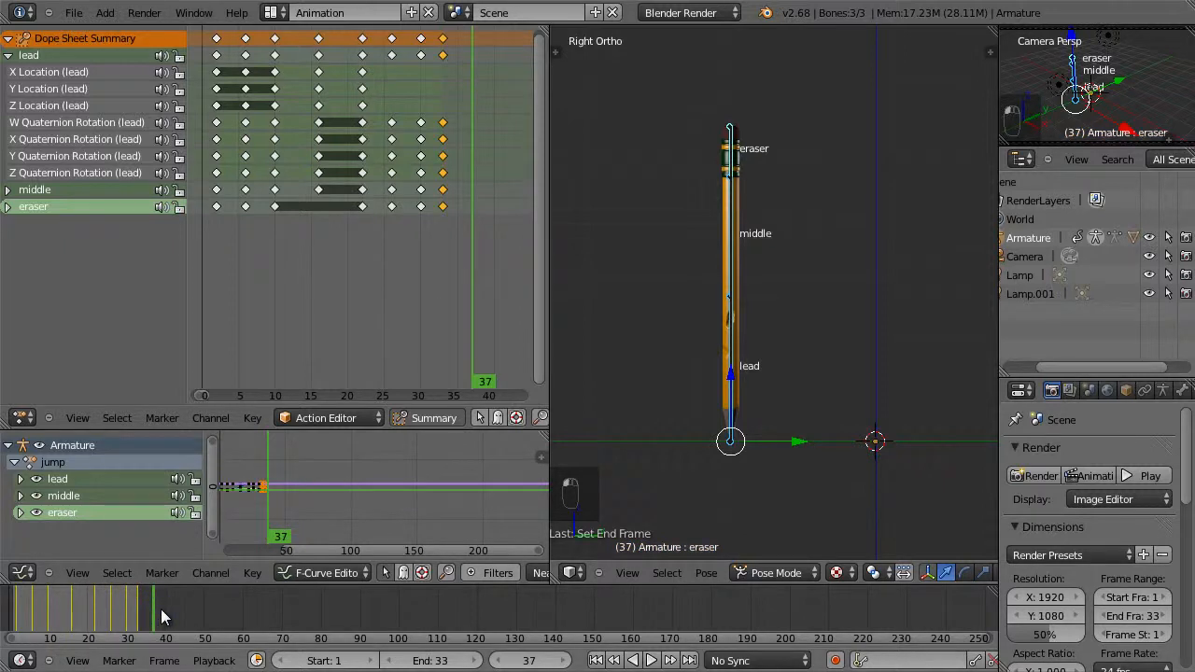
pyautogui.press('e')
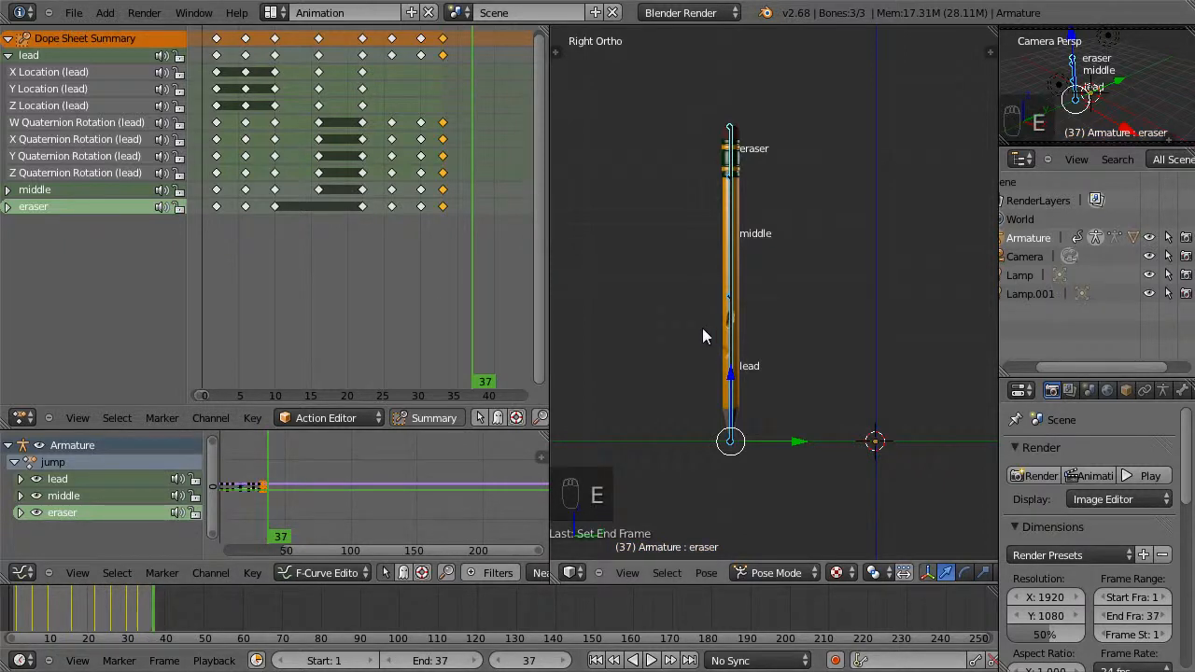
pyautogui.hotkey('alt', 'a')
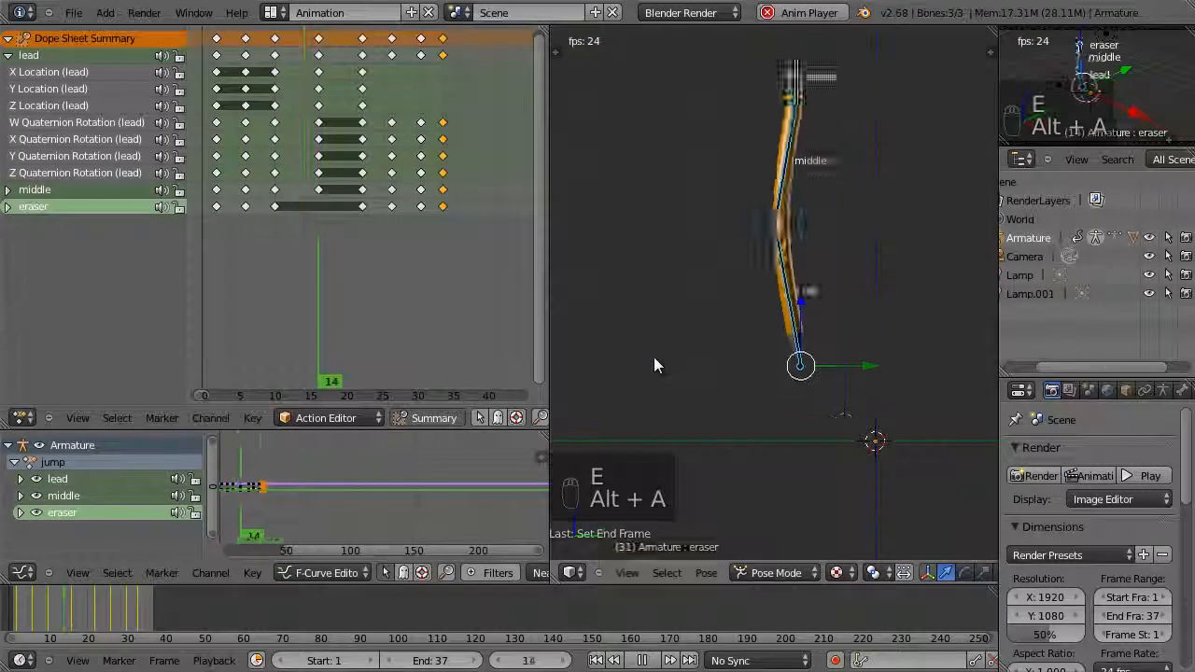
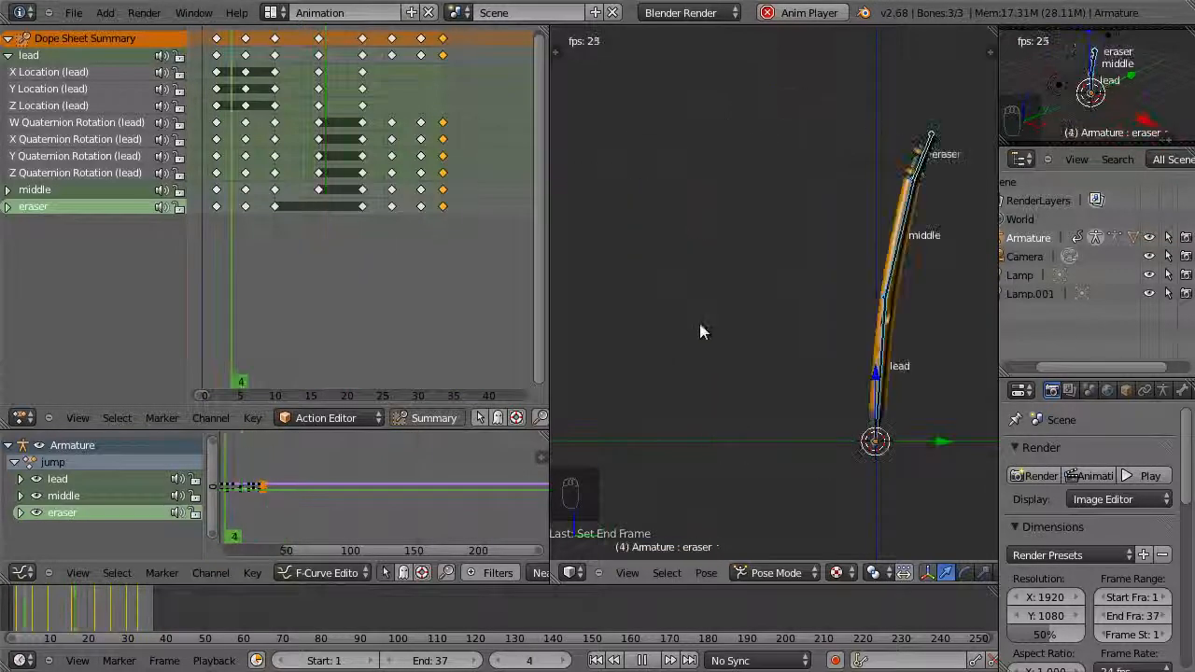
pyautogui.press('space')
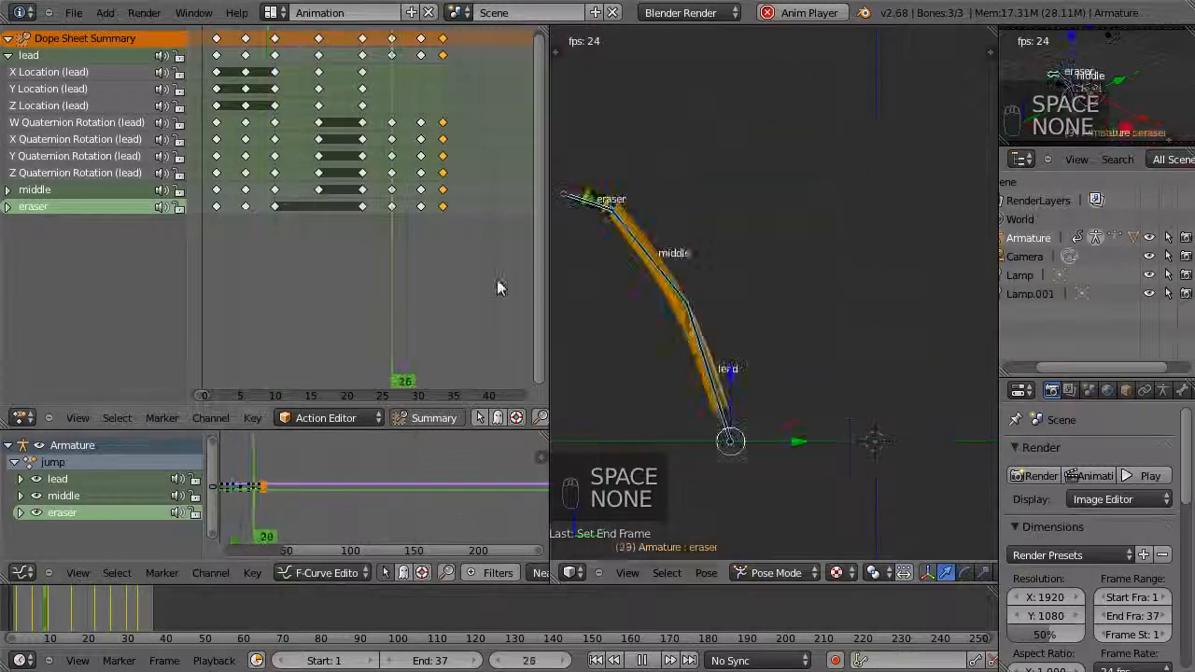
pyautogui.press('Escape')
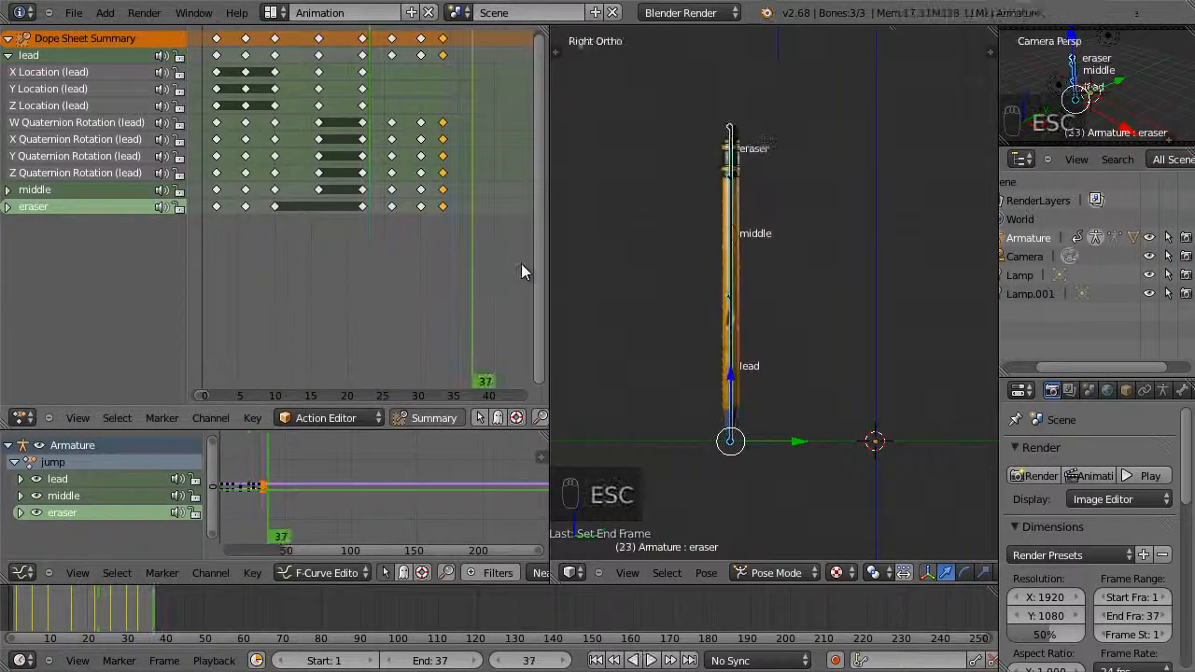
# Select all keyframes of the jump action and move them one frame earlier so the action starts at frame 1.
pyautogui.press('a')
pyautogui.press('a')
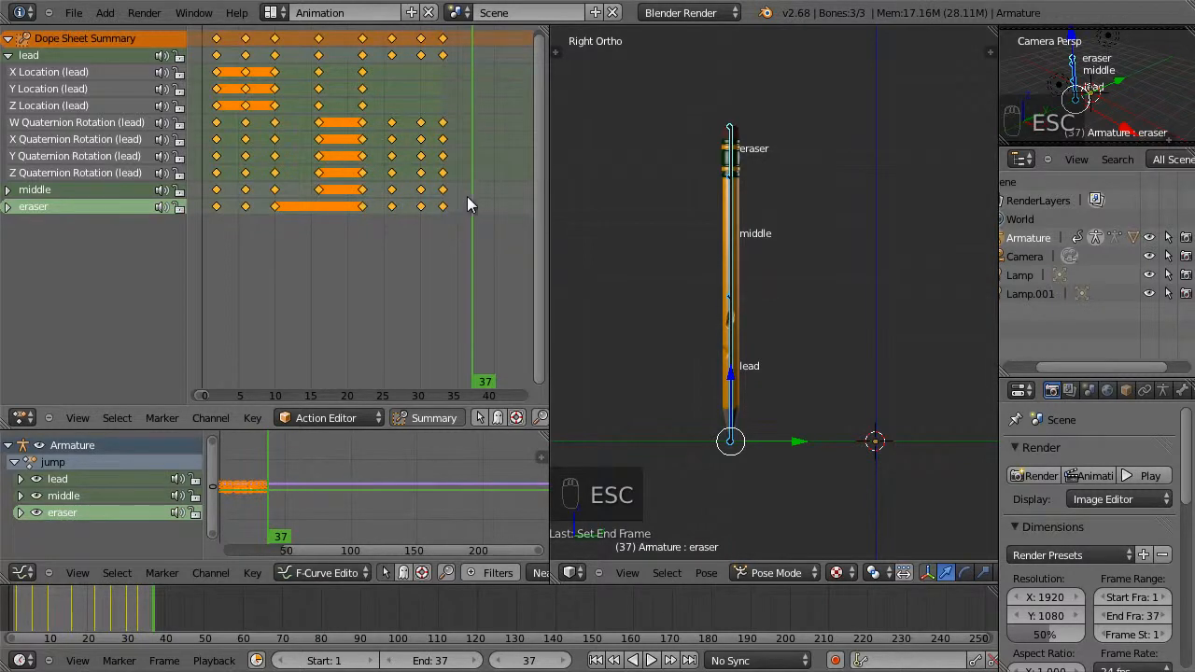
pyautogui.moveTo(465, 203)
pyautogui.mouseDown()
pyautogui.moveTo(427, 261)
pyautogui.moveTo(221, 267)
pyautogui.mouseUp()
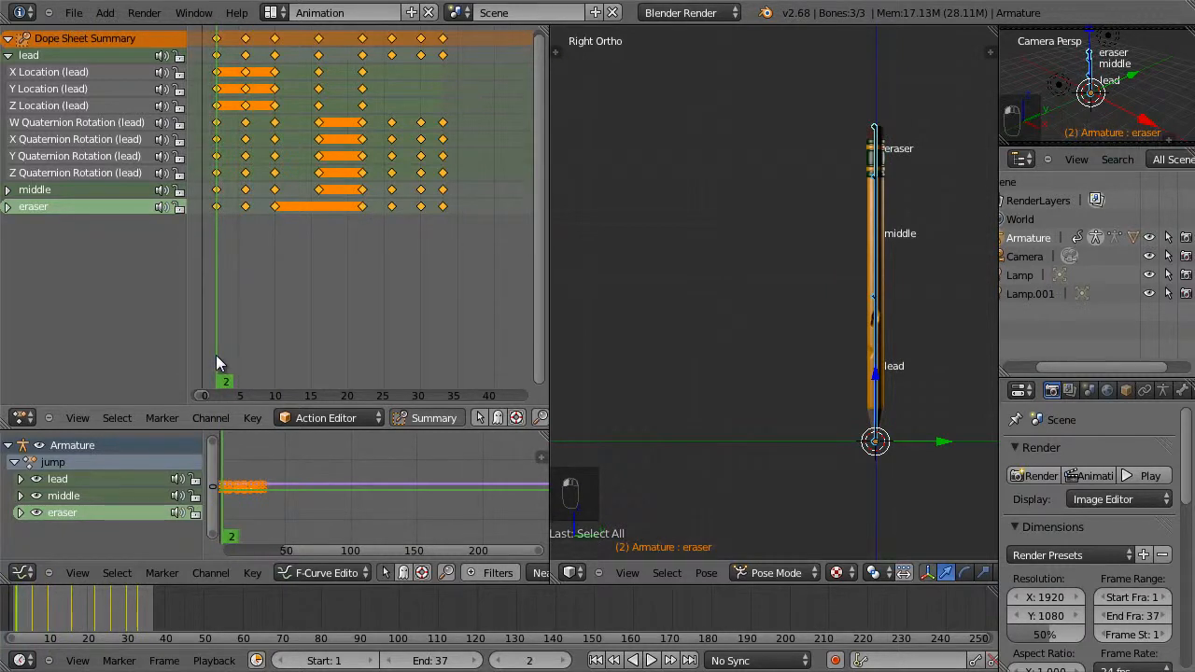
pyautogui.click(212, 288)
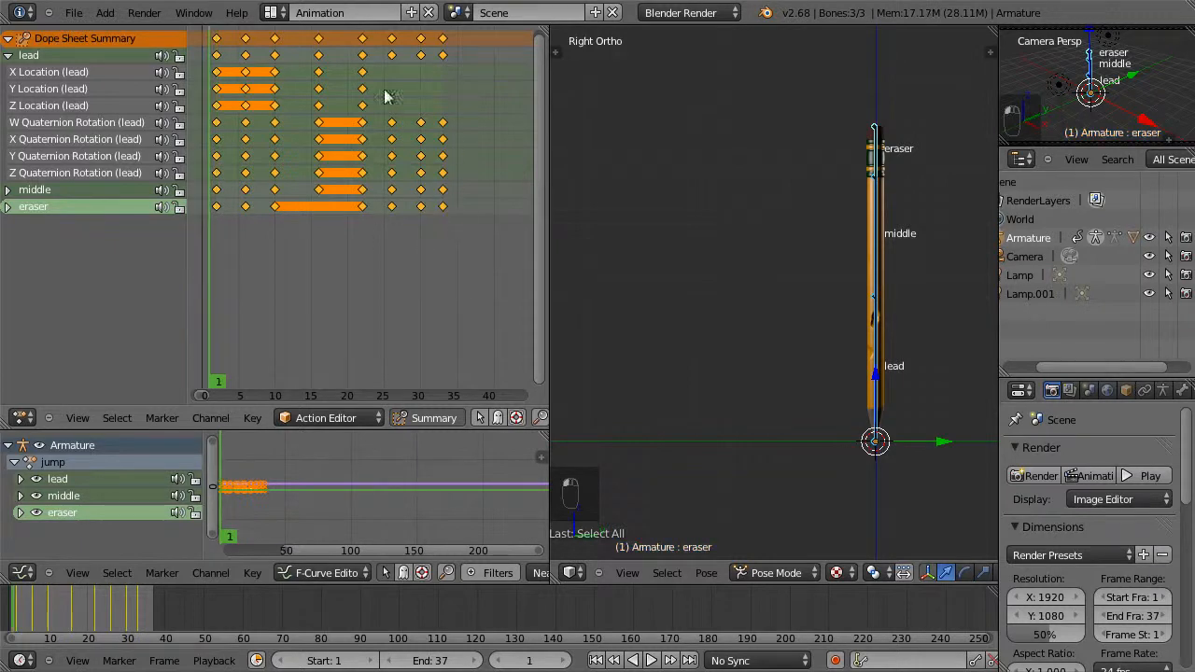
pyautogui.press('g')
pyautogui.click(478, 164)
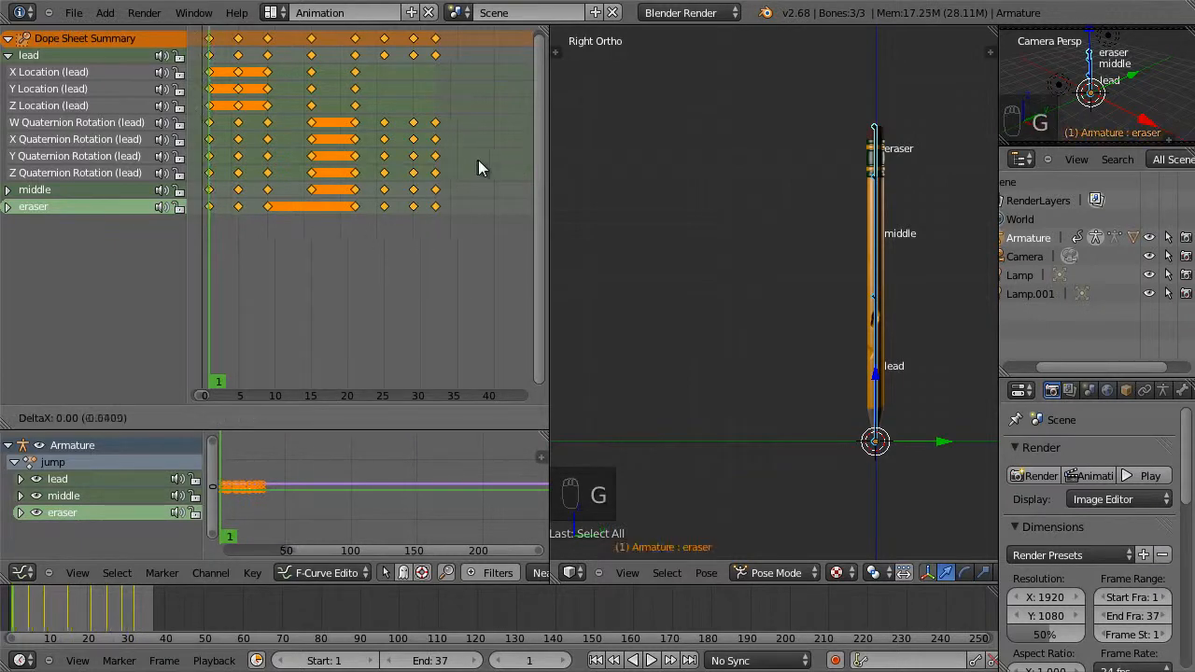
# Scale all keyframes toward frame 1 so the last one falls at about frame 27, and play back the faster jump.
pyautogui.press('s')
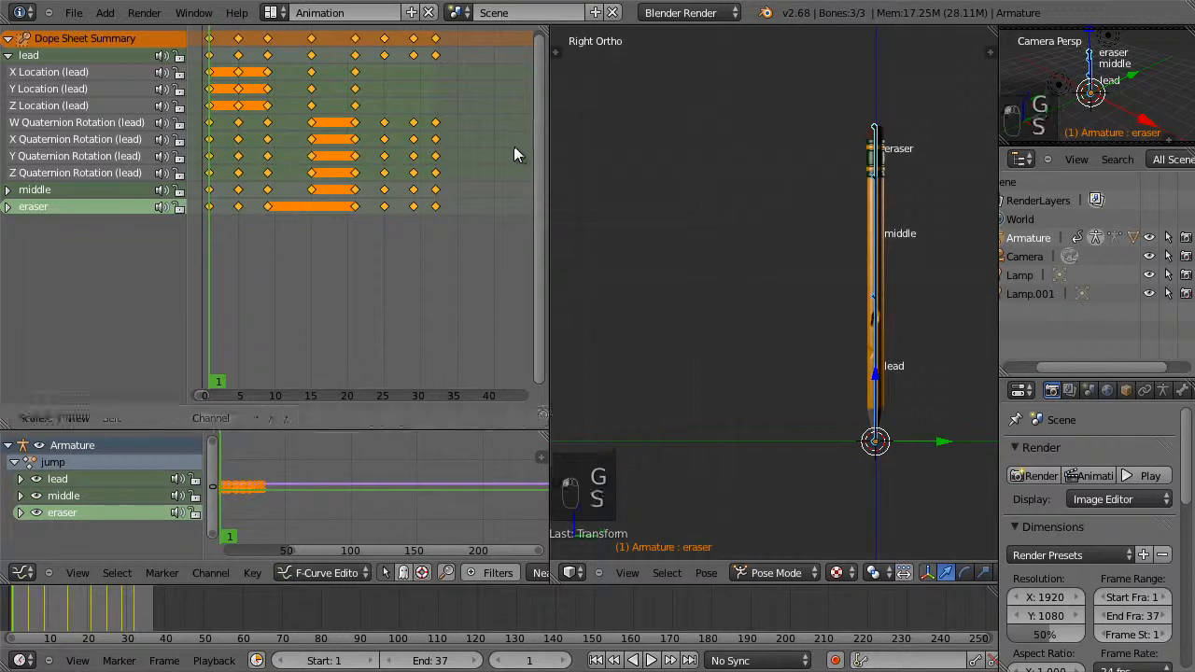
pyautogui.click(463, 150)
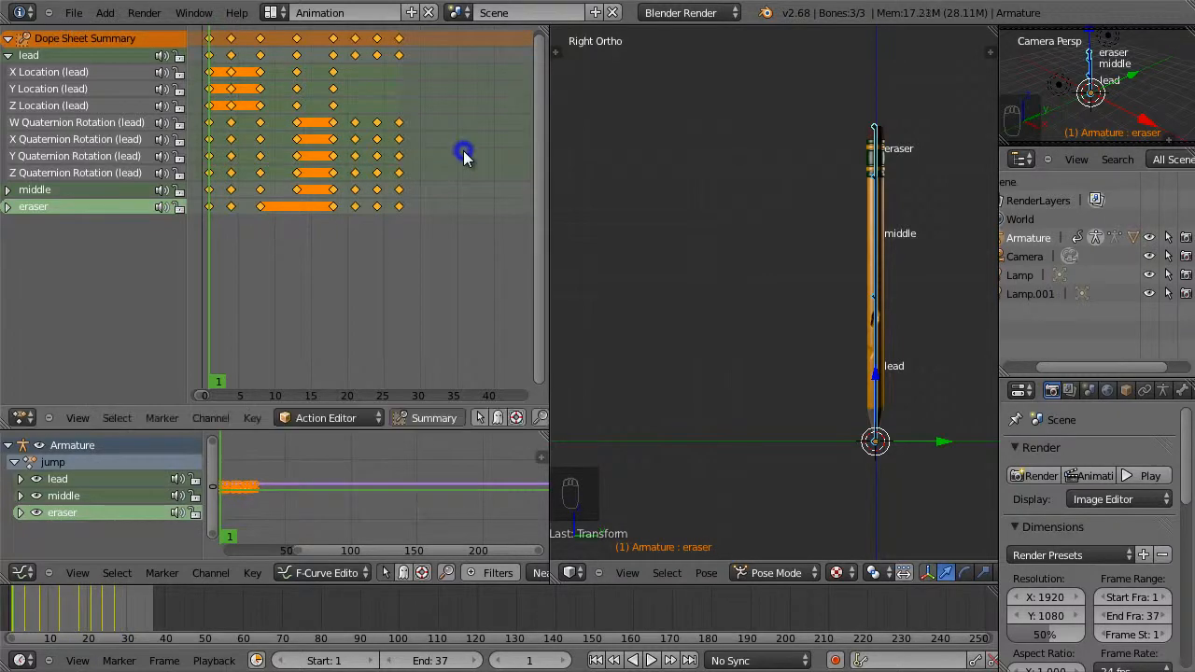
pyautogui.hotkey('alt', 'a')
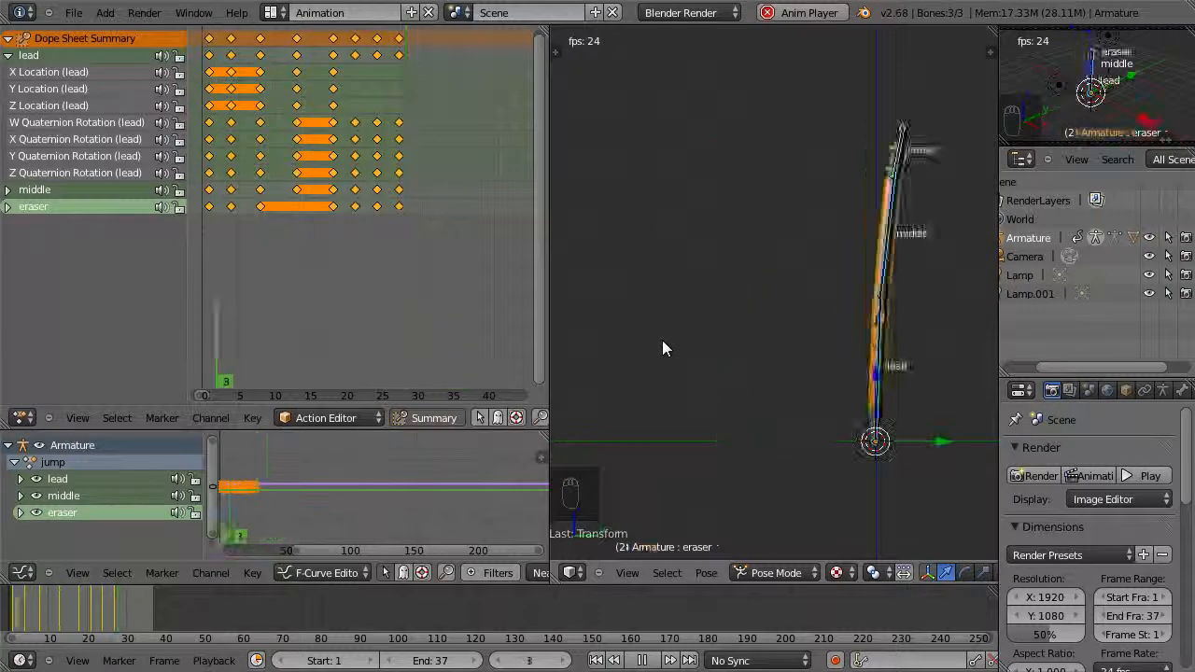
pyautogui.press('Escape')
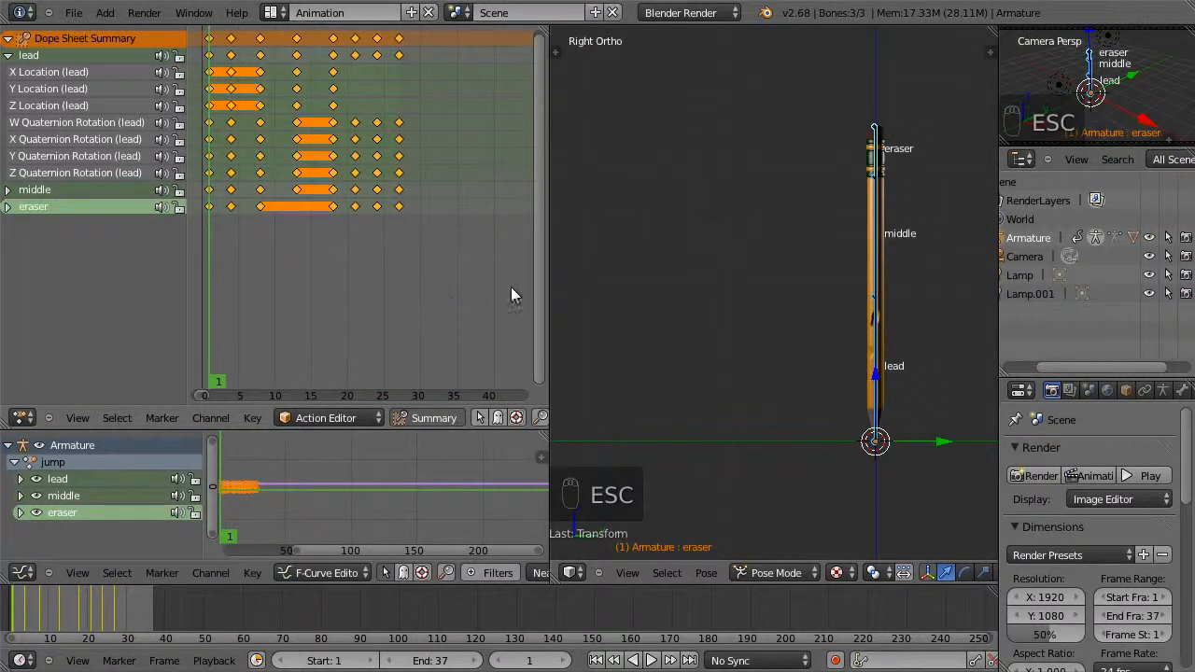
# At frame 4, rotate the lead bone and the middle bone further toward positive Y to deepen the anticipation bend.
pyautogui.moveTo(221, 256); pyautogui.dragTo(232, 250)
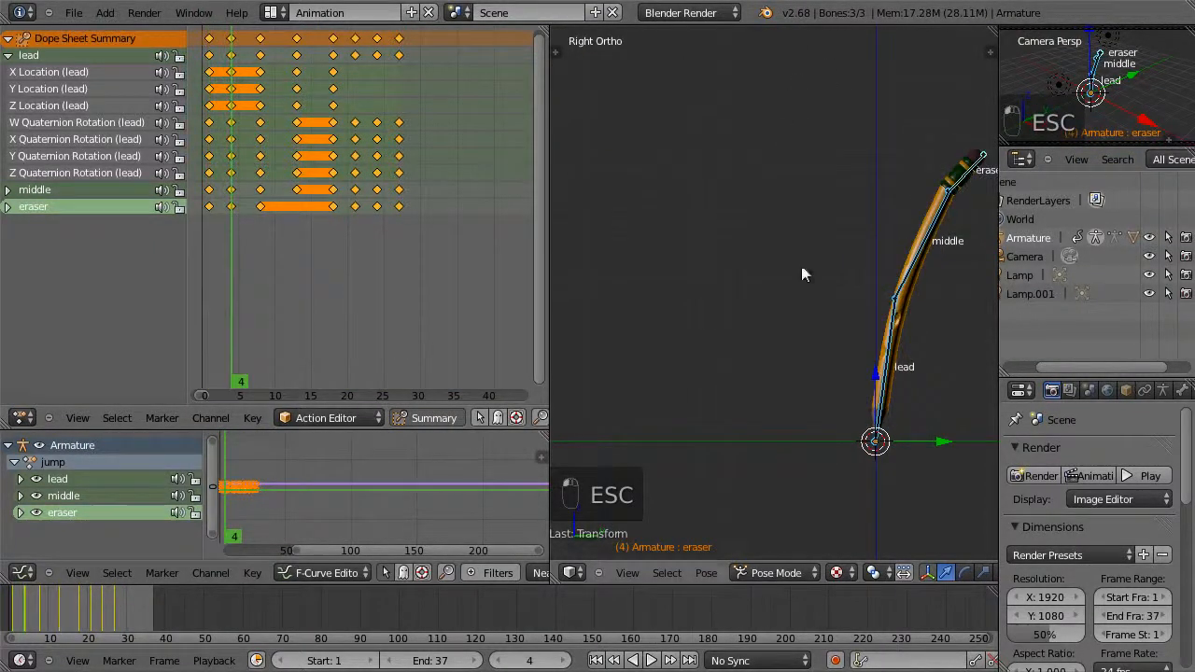
pyautogui.rightClick(896, 311)
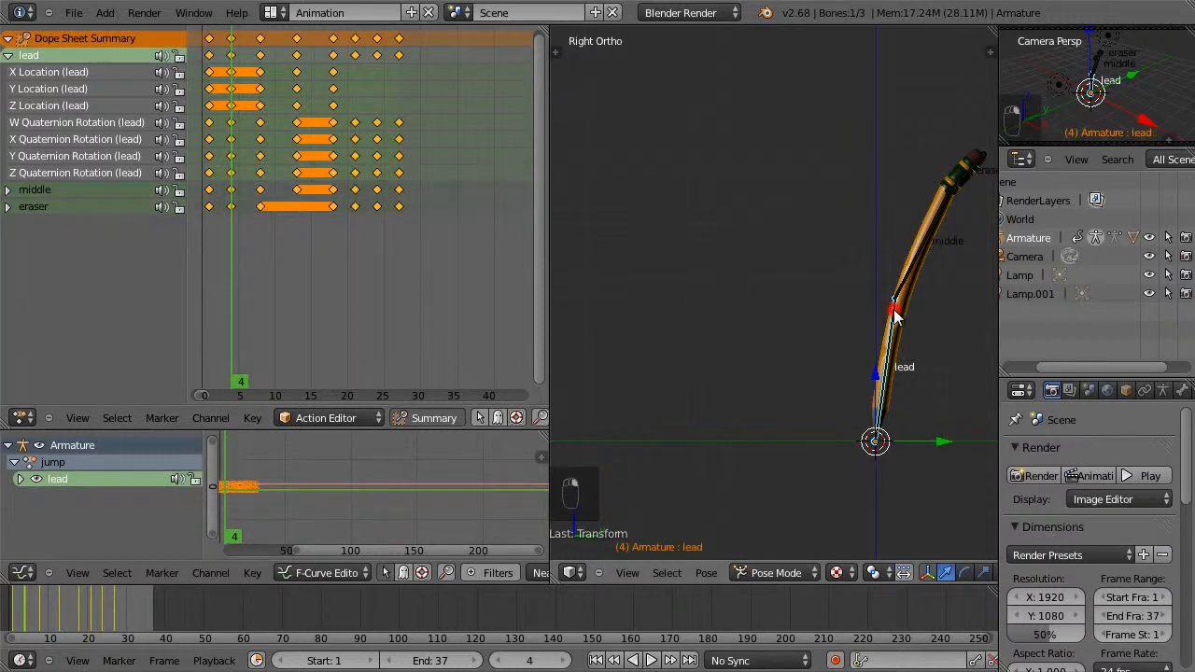
pyautogui.press('r')
pyautogui.click(949, 311)
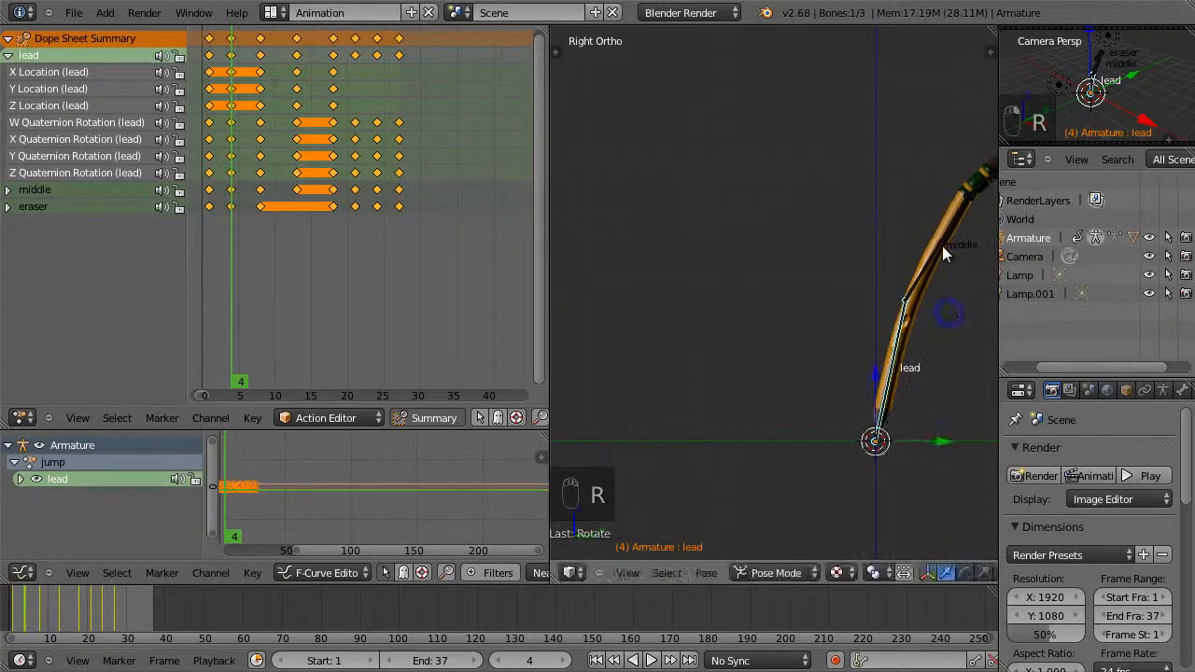
pyautogui.rightClick(941, 246)
pyautogui.press('r')
pyautogui.click(947, 258)
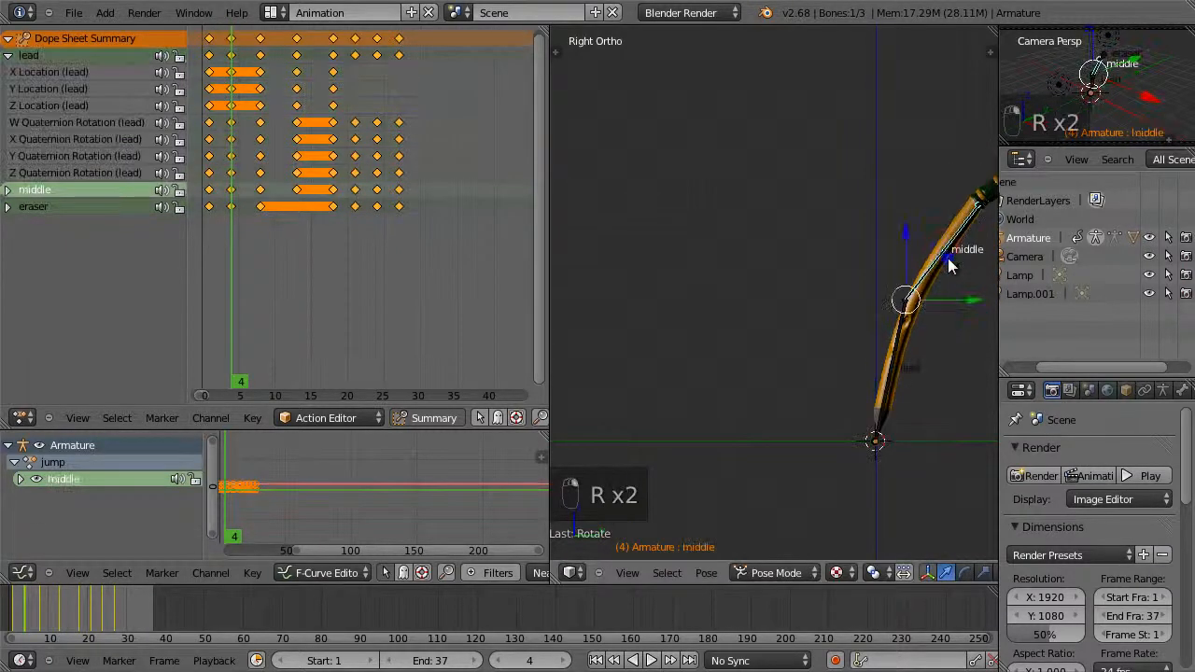
# Insert a Rotation keyframe for the lead and middle bones at frame 4 and play the jump from frame 1.
pyautogui.rightClick(901, 331)
pyautogui.press('i')
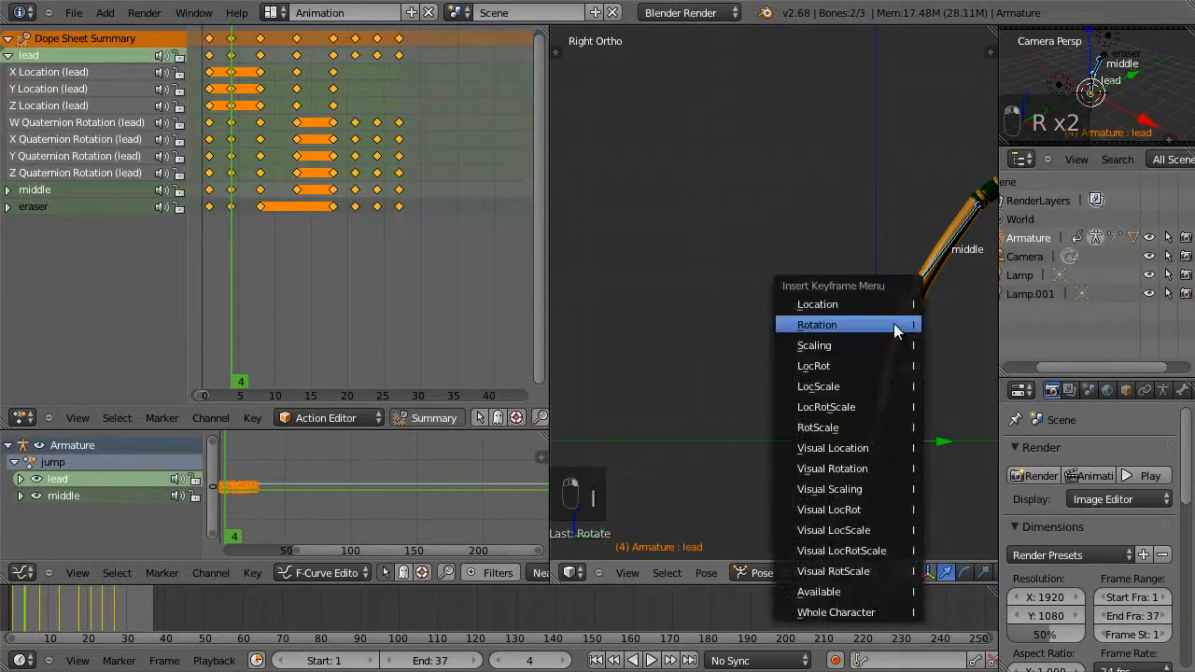
pyautogui.click(899, 326)
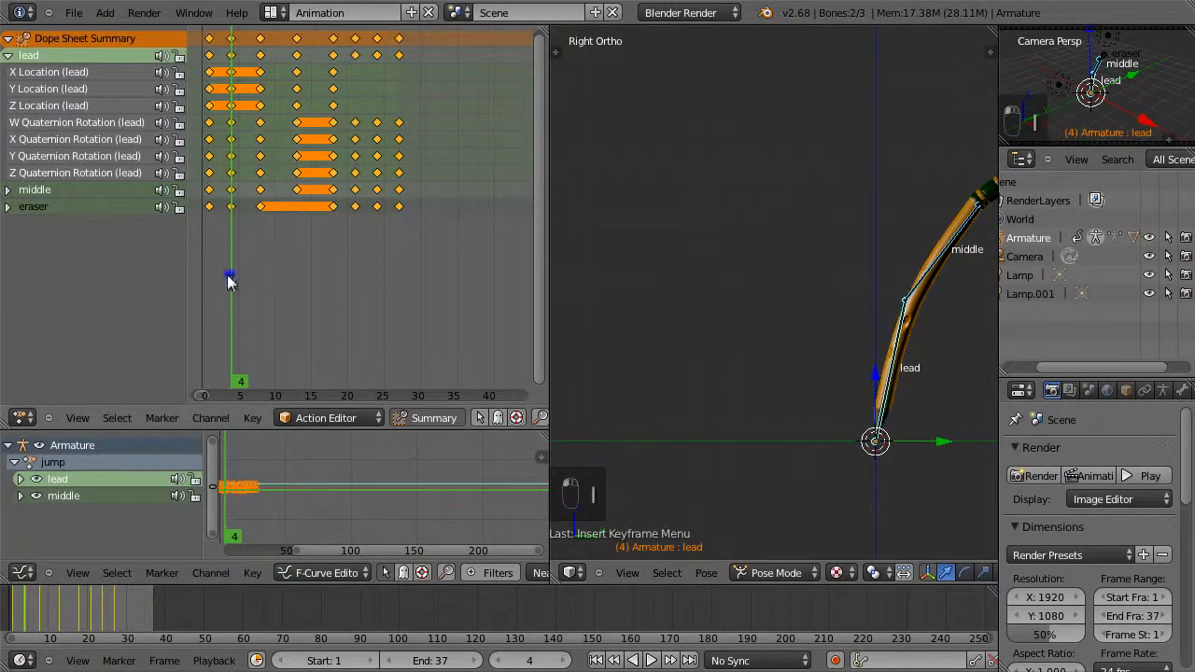
pyautogui.moveTo(229, 275); pyautogui.dragTo(206, 273)
pyautogui.hotkey('alt', 'a')
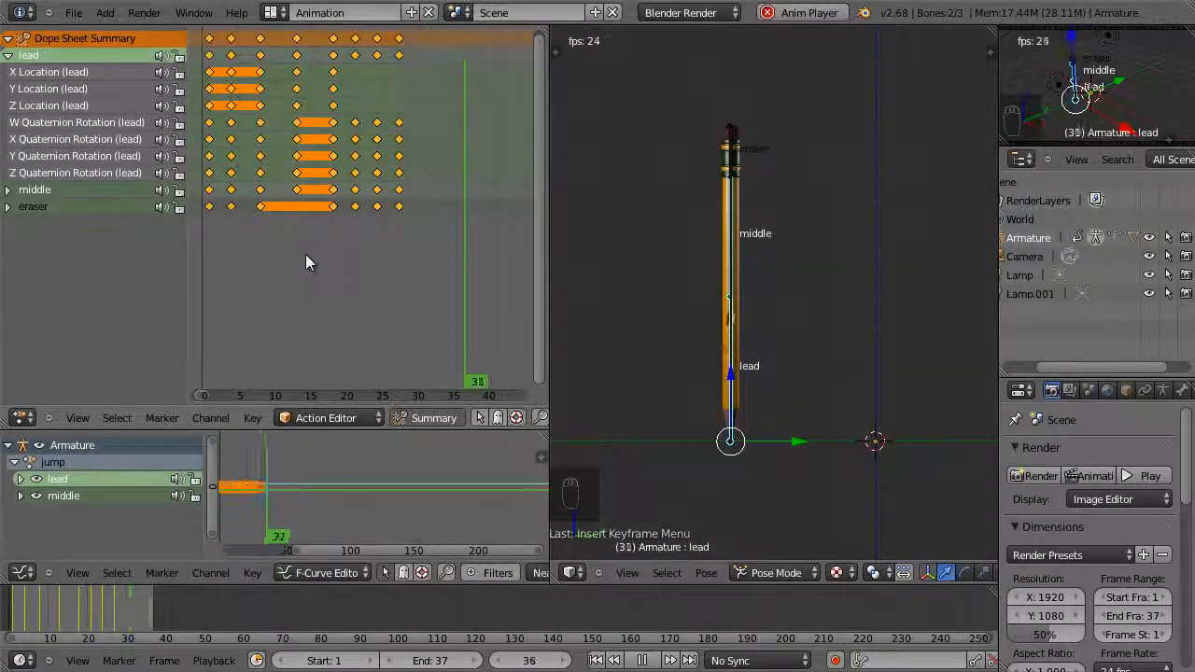
pyautogui.press('Escape')
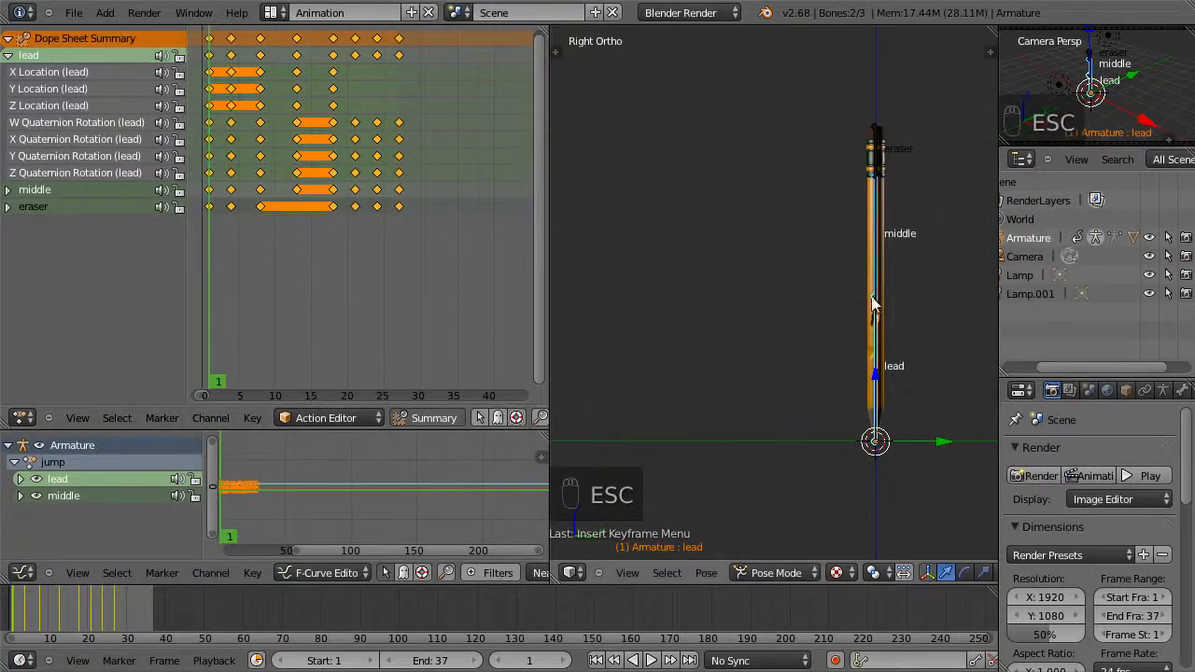
# At frame 4, rotate the middle bone about 6° further toward positive Y and fine-tune the lead bone's rotation.
pyautogui.moveTo(244, 259); pyautogui.dragTo(234, 262)
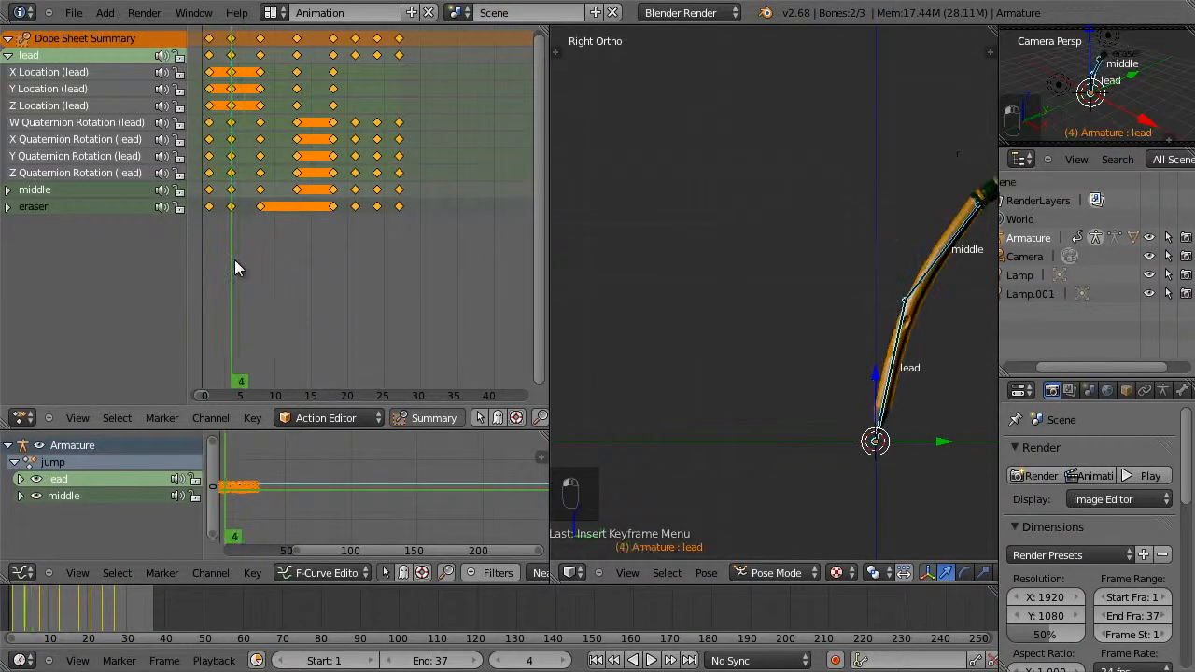
pyautogui.rightClick(920, 280)
pyautogui.press('r')
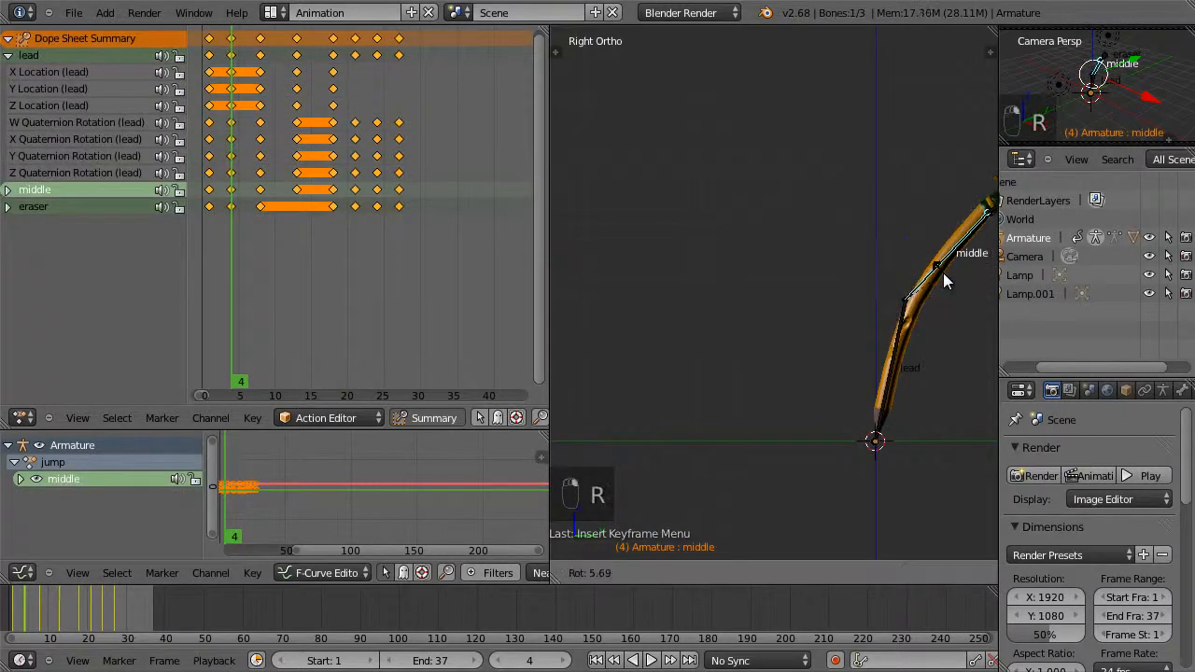
pyautogui.click(943, 280)
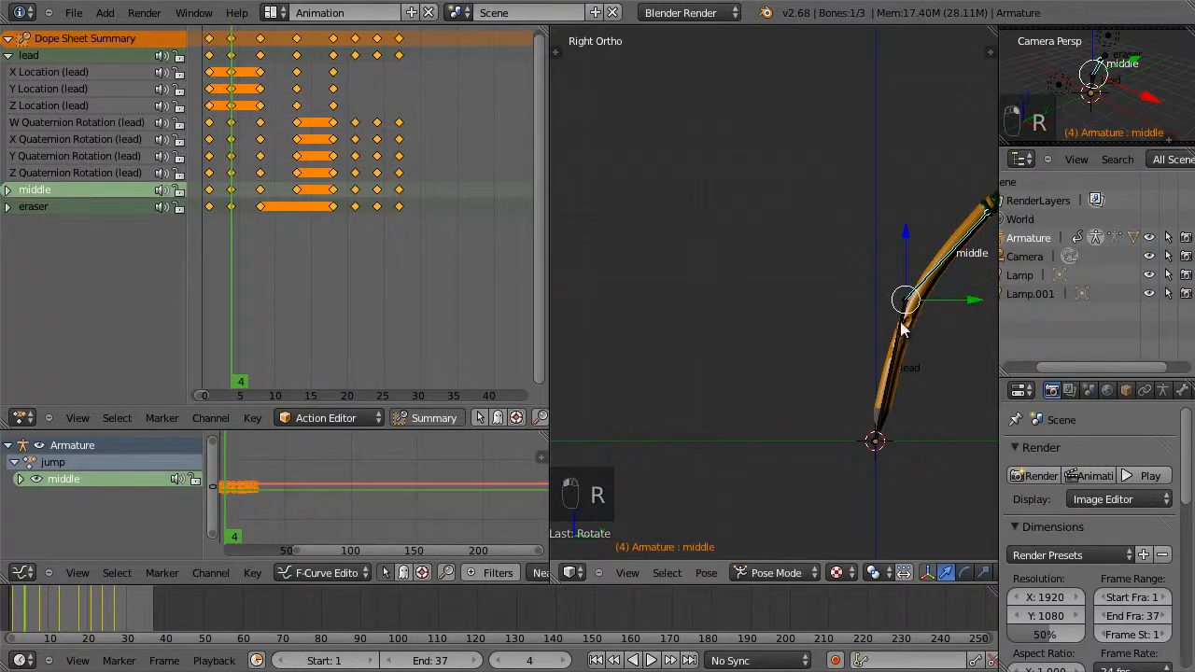
pyautogui.rightClick(903, 325)
pyautogui.press('r')
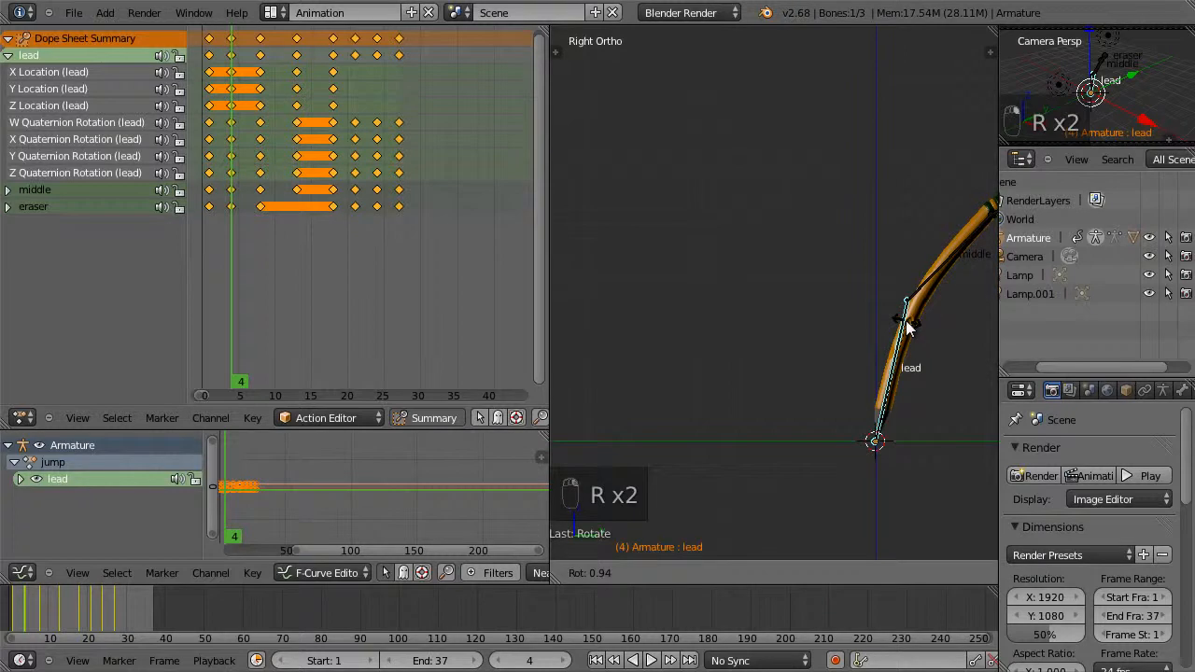
pyautogui.click(907, 320)
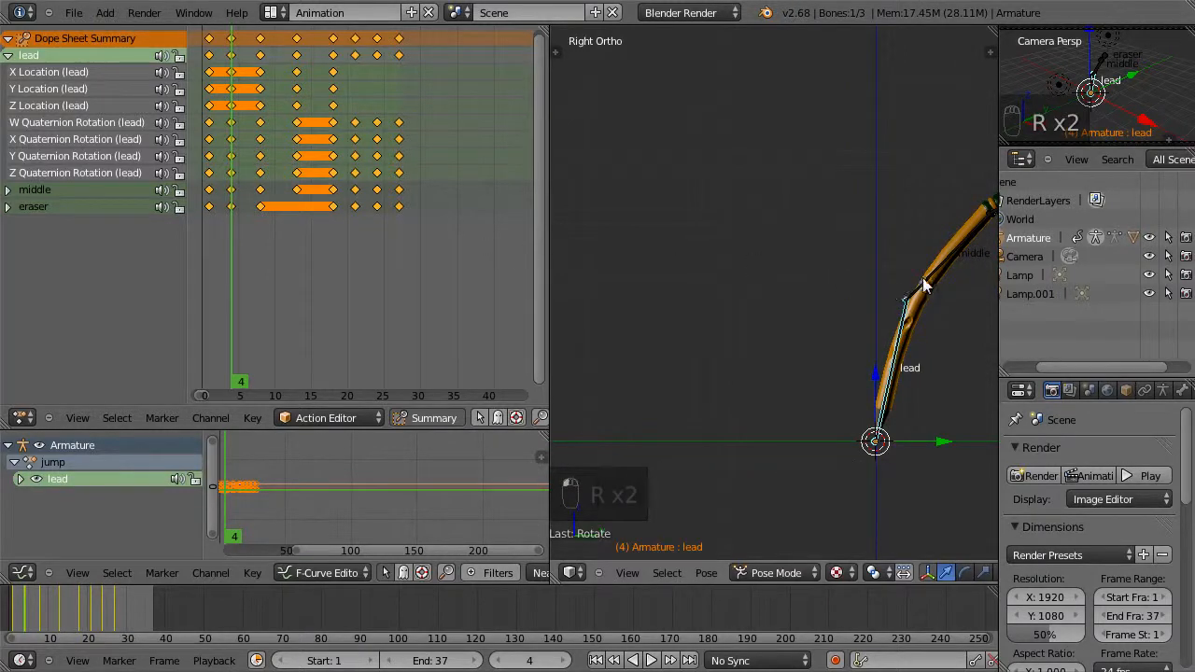
# Select the lead and middle bones together and insert a Rotation keyframe for the adjusted bend at frame 4.
pyautogui.keyDown('shift'); pyautogui.rightClick(921, 284); pyautogui.keyUp('shift')
pyautogui.press('i')
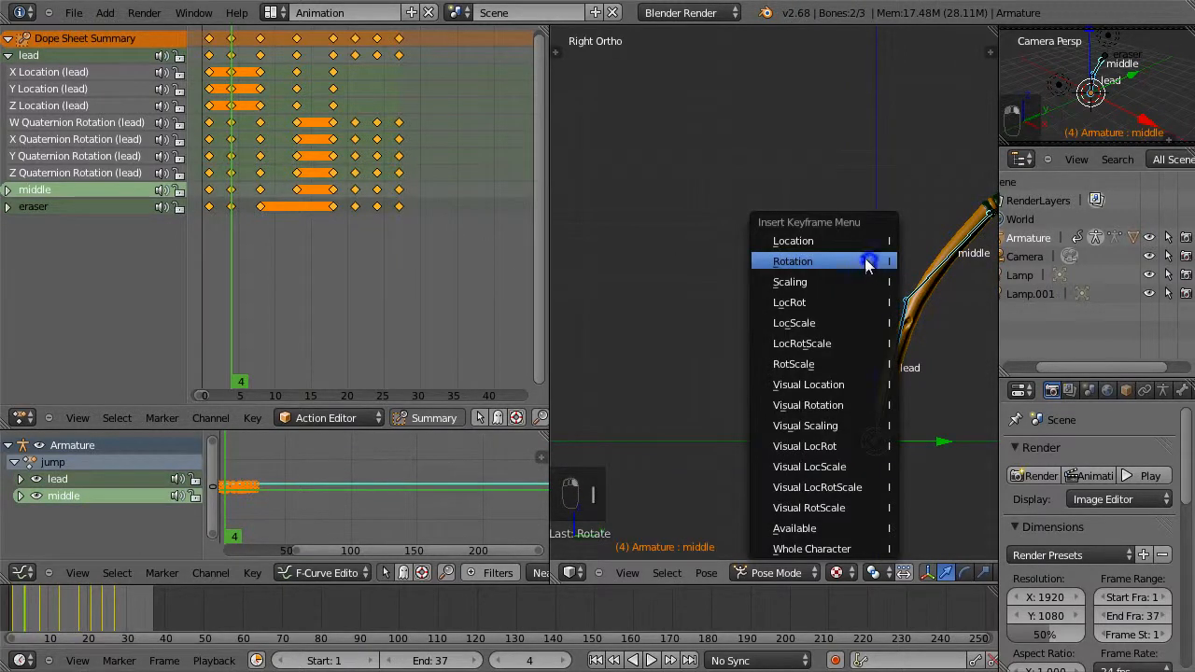
pyautogui.click(869, 262)
# Select all keyframes after frame 1, move them two frames later, and play back the new timing.
pyautogui.press('a')
pyautogui.press('b')
pyautogui.moveTo(480, 231); pyautogui.dragTo(223, 34)
pyautogui.press('g')
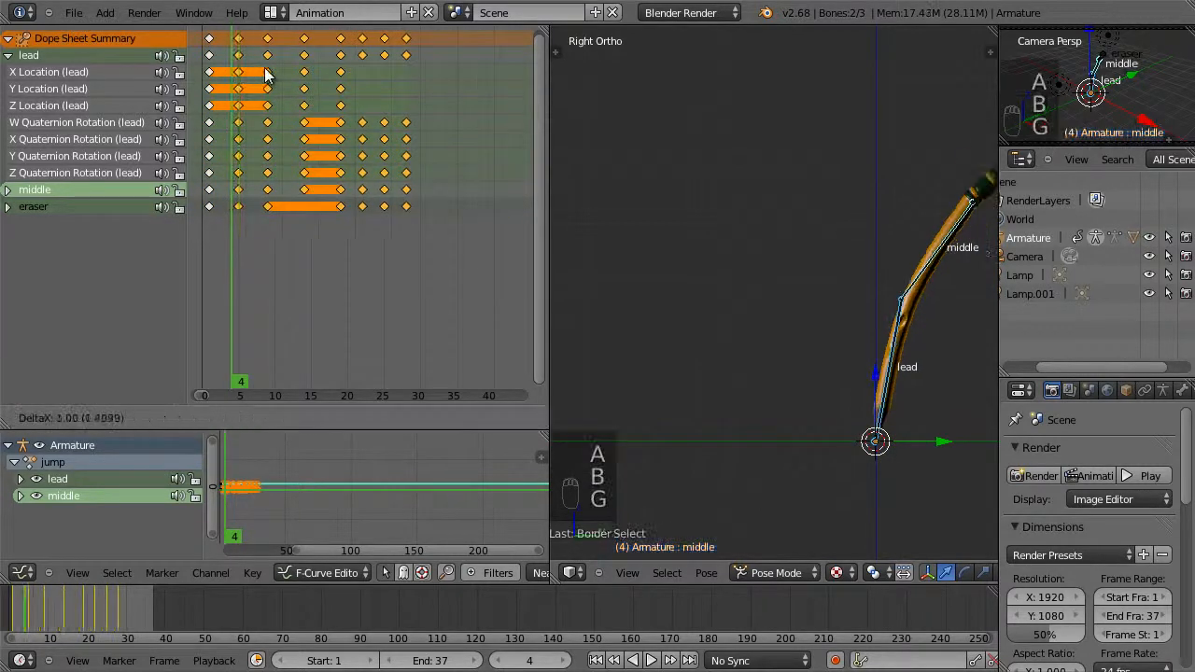
pyautogui.click(272, 75)
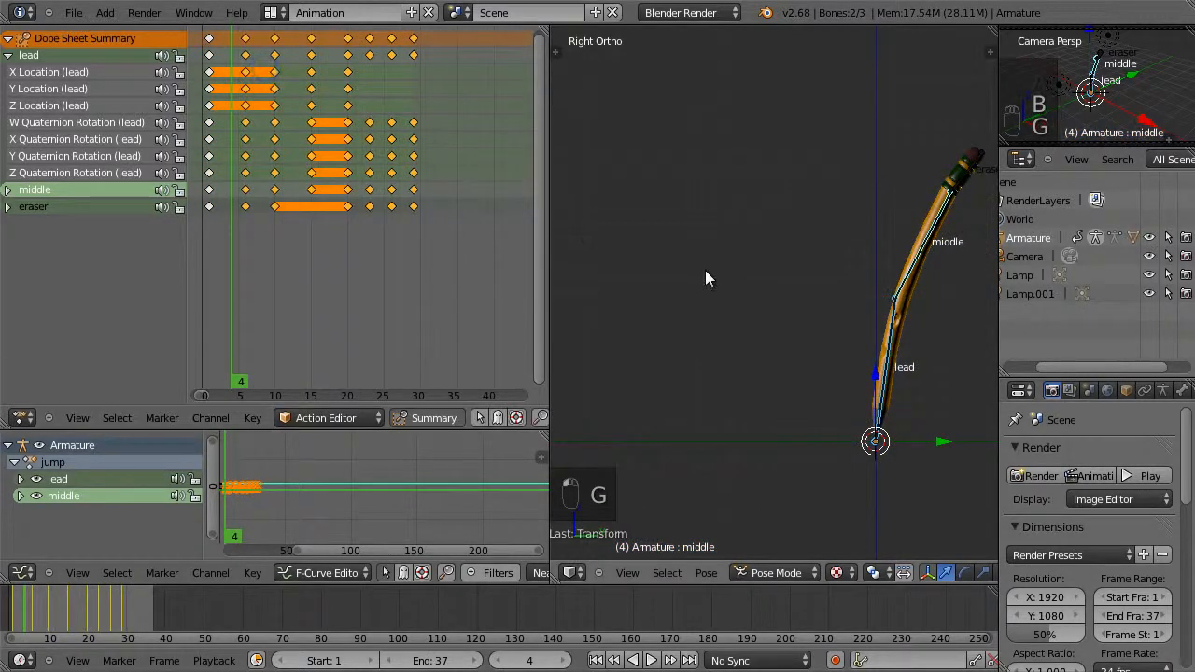
pyautogui.hotkey('alt', 'a')
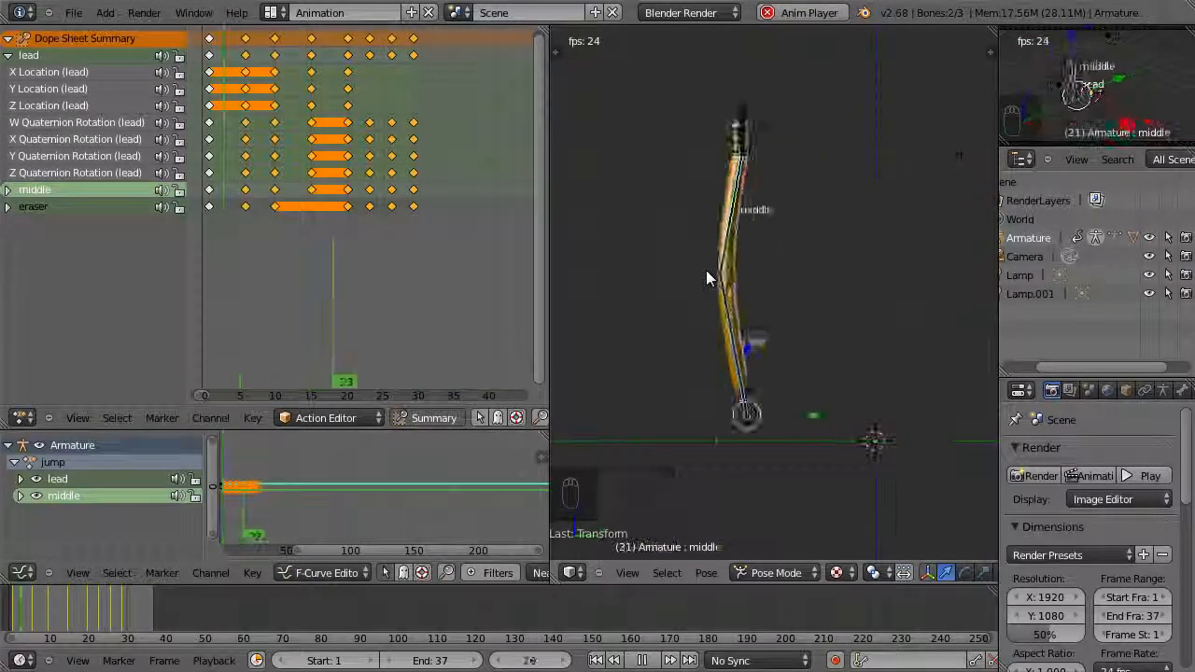
pyautogui.press('Escape')
# At frame 6, widen the 3D view and rotate the middle bone further toward positive Y.
pyautogui.moveTo(235, 232); pyautogui.dragTo(245, 233)
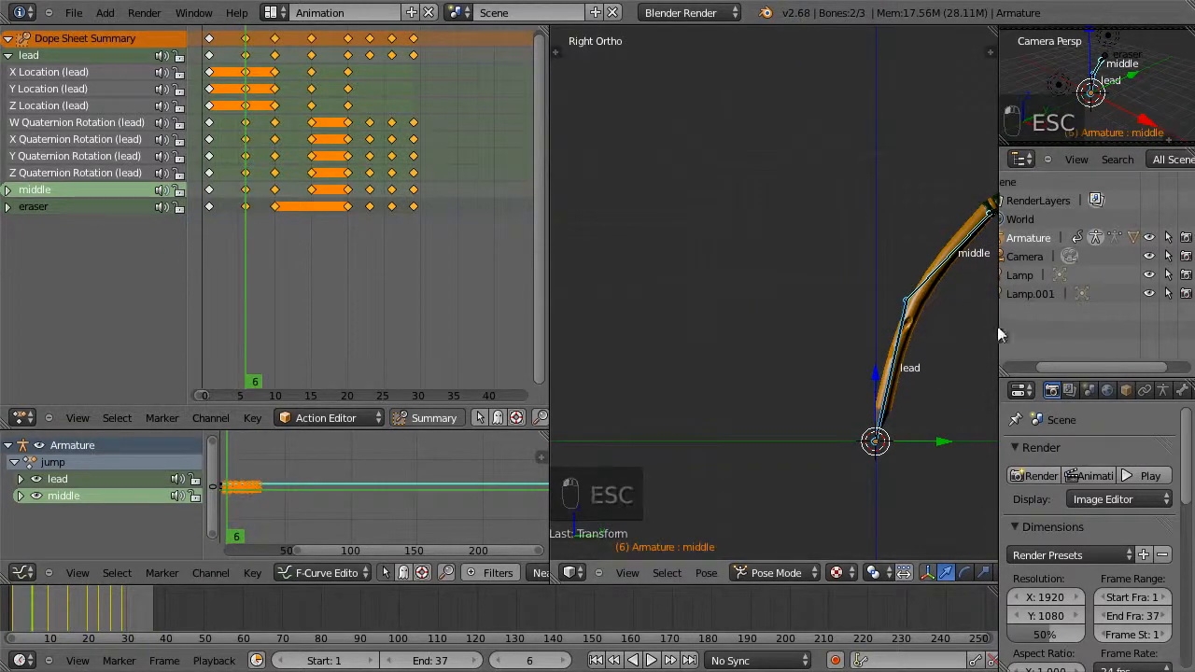
pyautogui.moveTo(997, 328); pyautogui.dragTo(1083, 324)
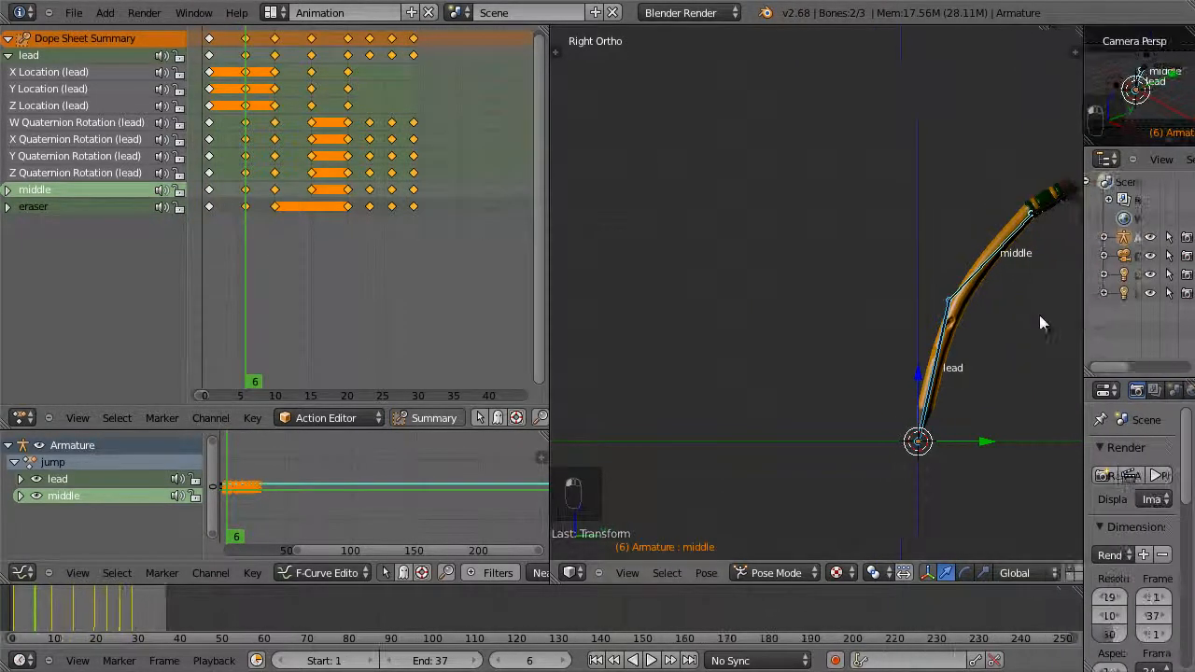
pyautogui.rightClick(988, 261)
pyautogui.press('r')
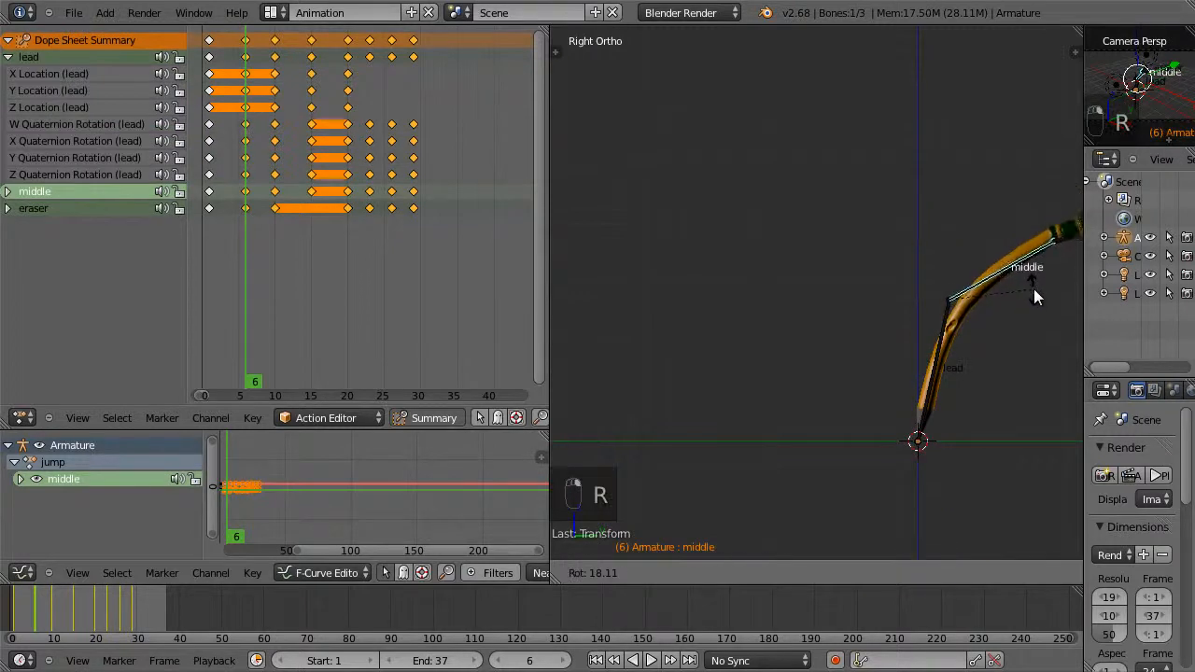
pyautogui.click(1032, 285)
# Adjust the eraser bone's rotation and tilt the lead bone slightly toward positive Y at frame 6.
pyautogui.rightClick(1062, 233)
pyautogui.press('r')
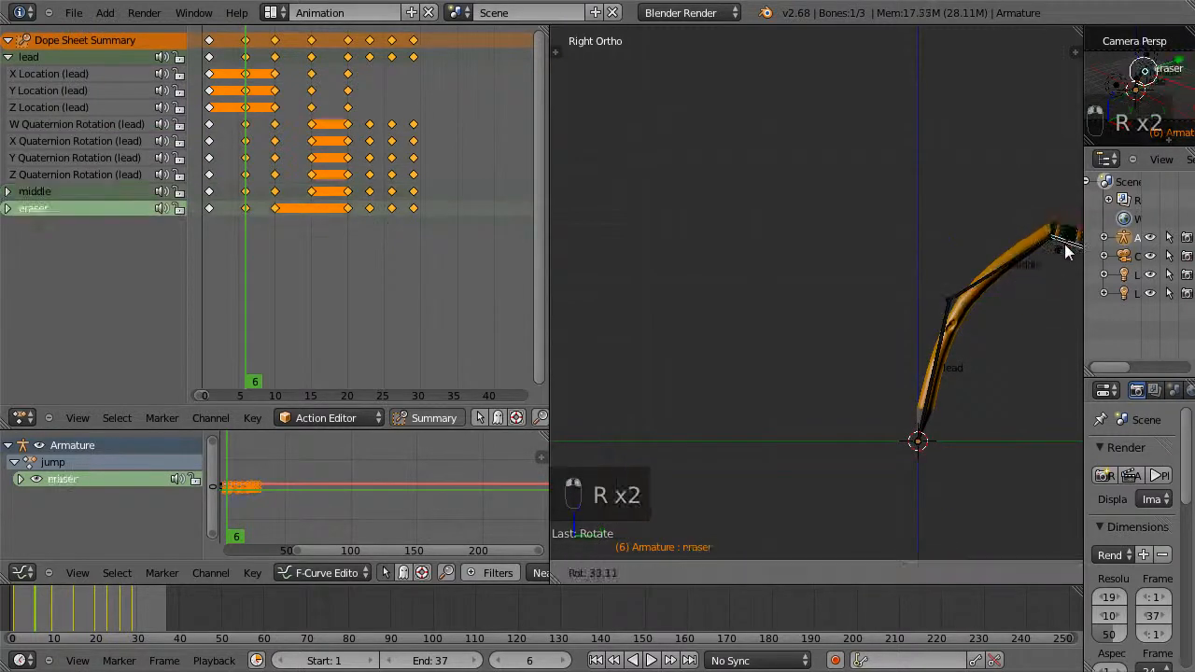
pyautogui.click(1067, 233)
pyautogui.rightClick(948, 325)
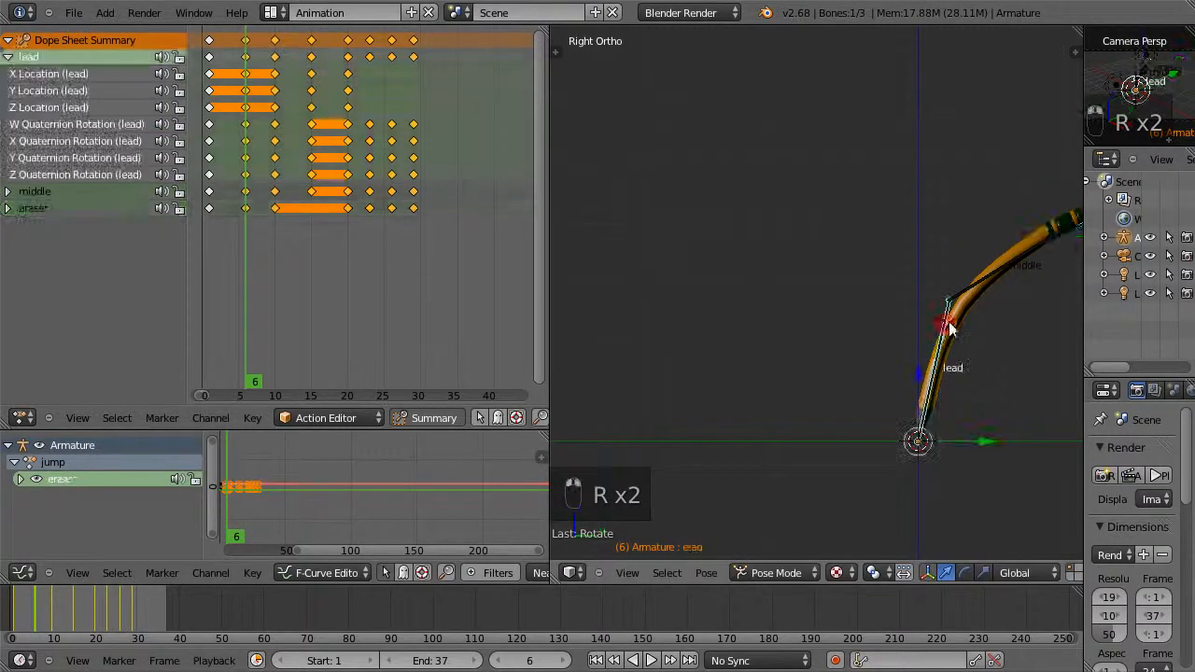
pyautogui.press('r')
pyautogui.click(952, 323)
# Insert a keyframe for all three bones at frame 6 and play the jump from frame 1.
pyautogui.press('a')
pyautogui.press('a')
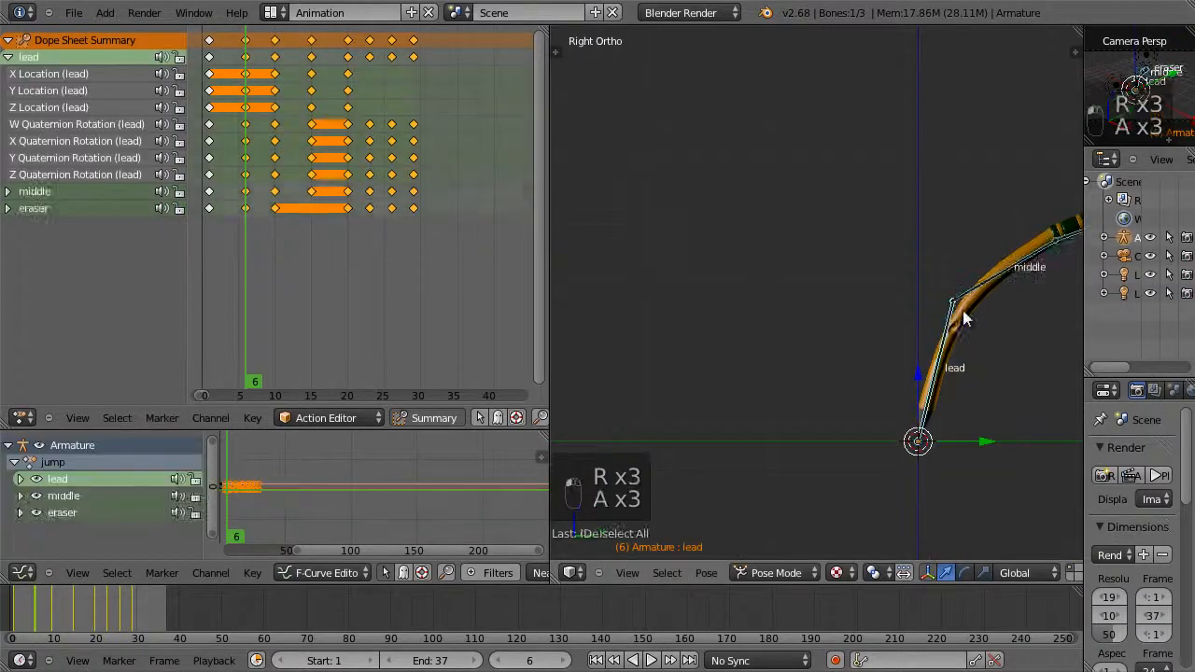
pyautogui.press('i')
pyautogui.press('i')
pyautogui.click(848, 306)
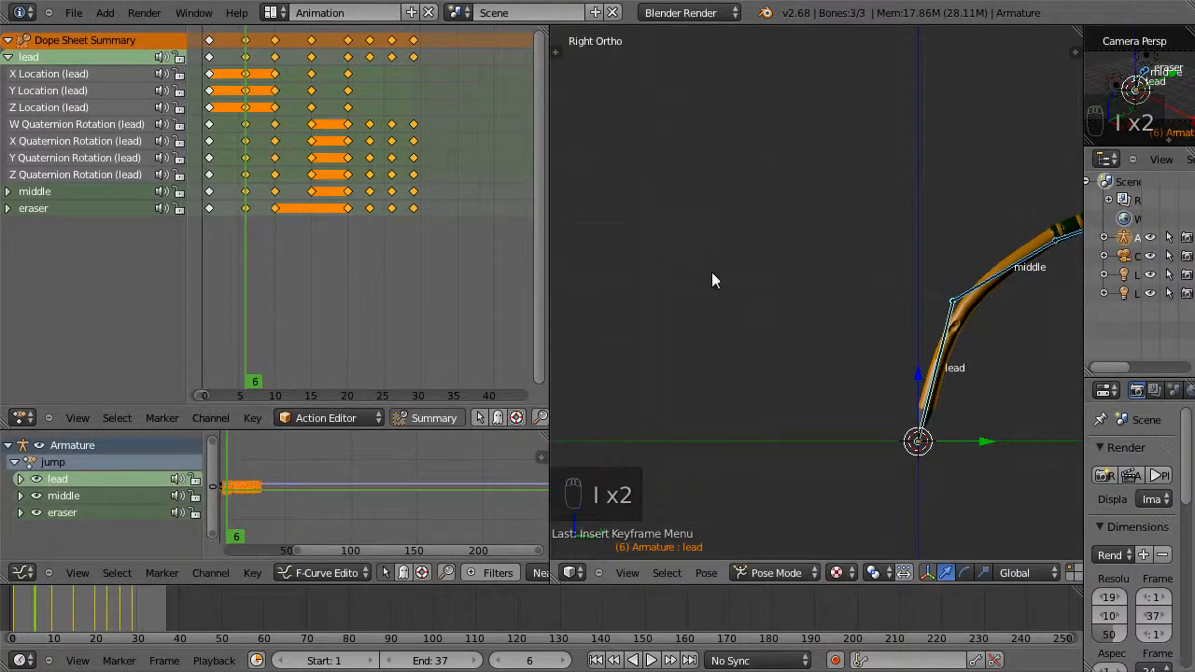
pyautogui.moveTo(261, 264); pyautogui.dragTo(207, 267)
pyautogui.hotkey('alt', 'a')
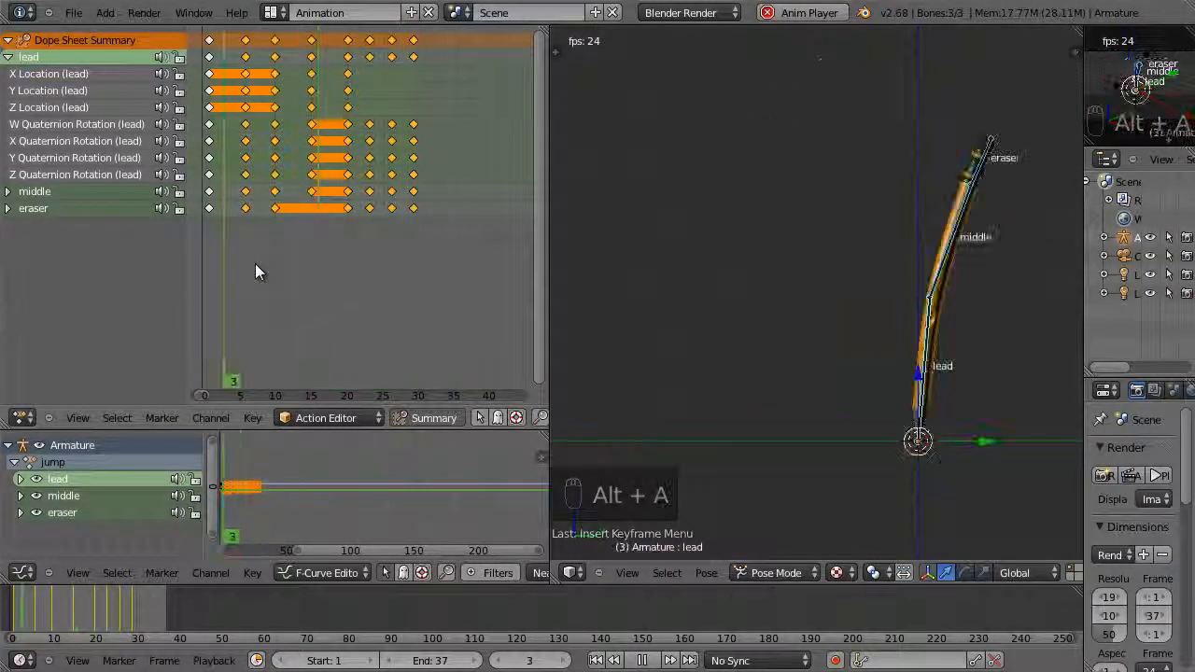
pyautogui.press('Escape')
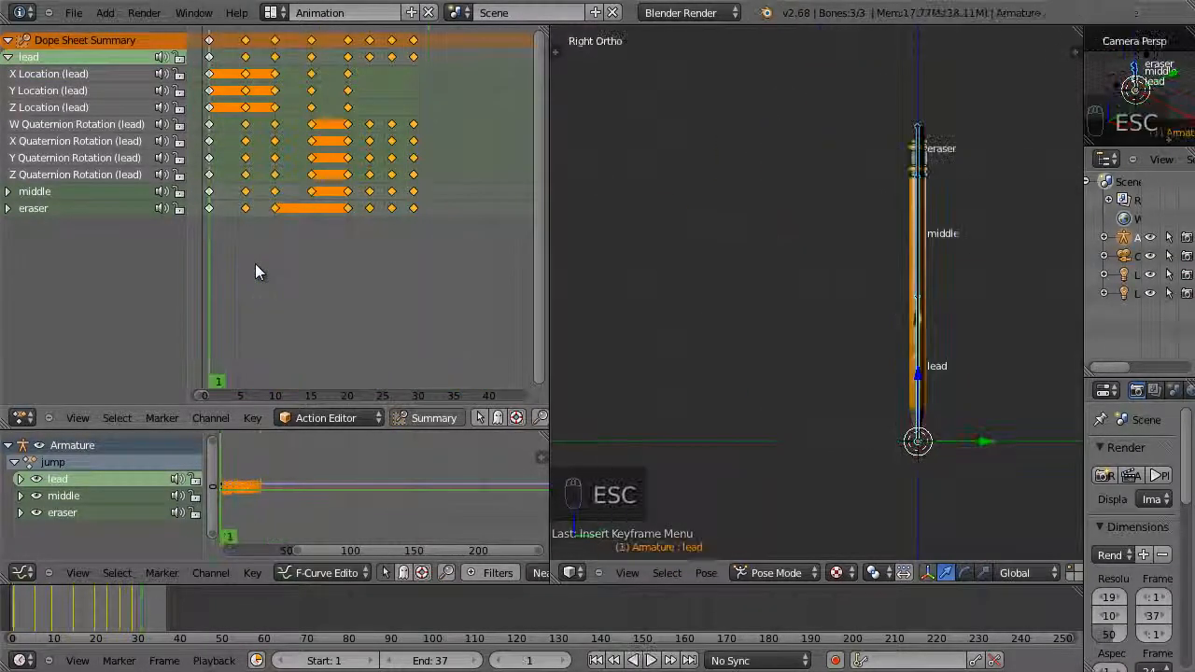
# Keyframe a stronger lean of the lead bone toward positive Y at frame 6 and play the jump from frame 1.
pyautogui.moveTo(241, 247); pyautogui.dragTo(247, 247)
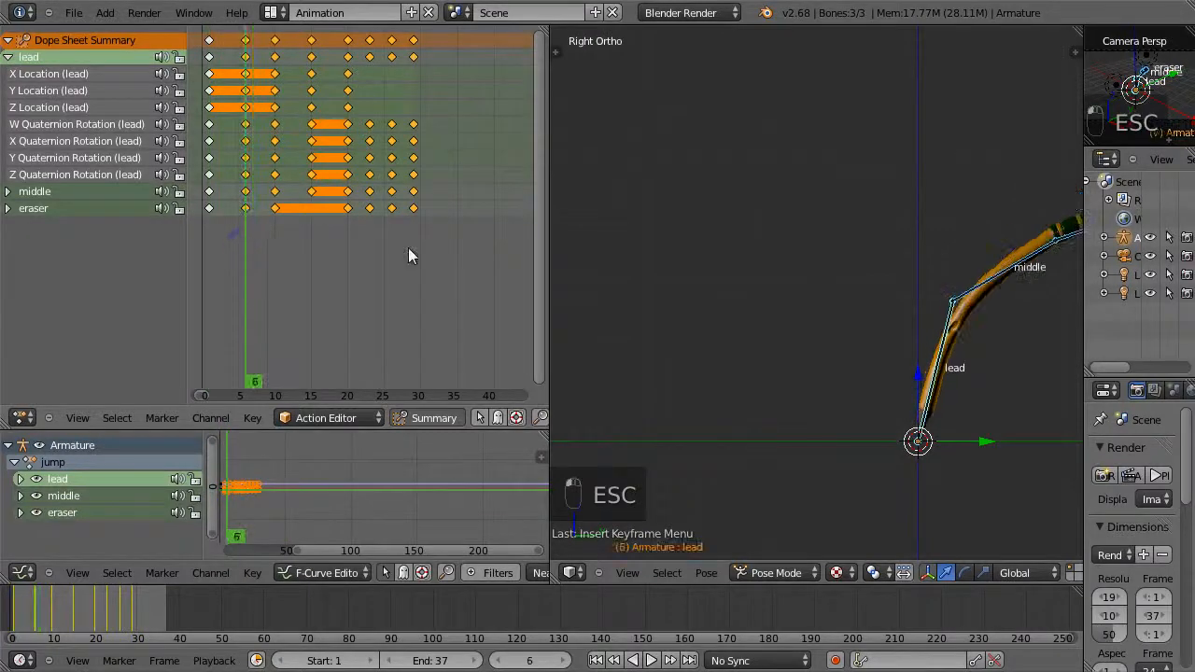
pyautogui.rightClick(942, 366)
pyautogui.press('r')
pyautogui.click(967, 372)
pyautogui.press('i')
pyautogui.click(964, 370)
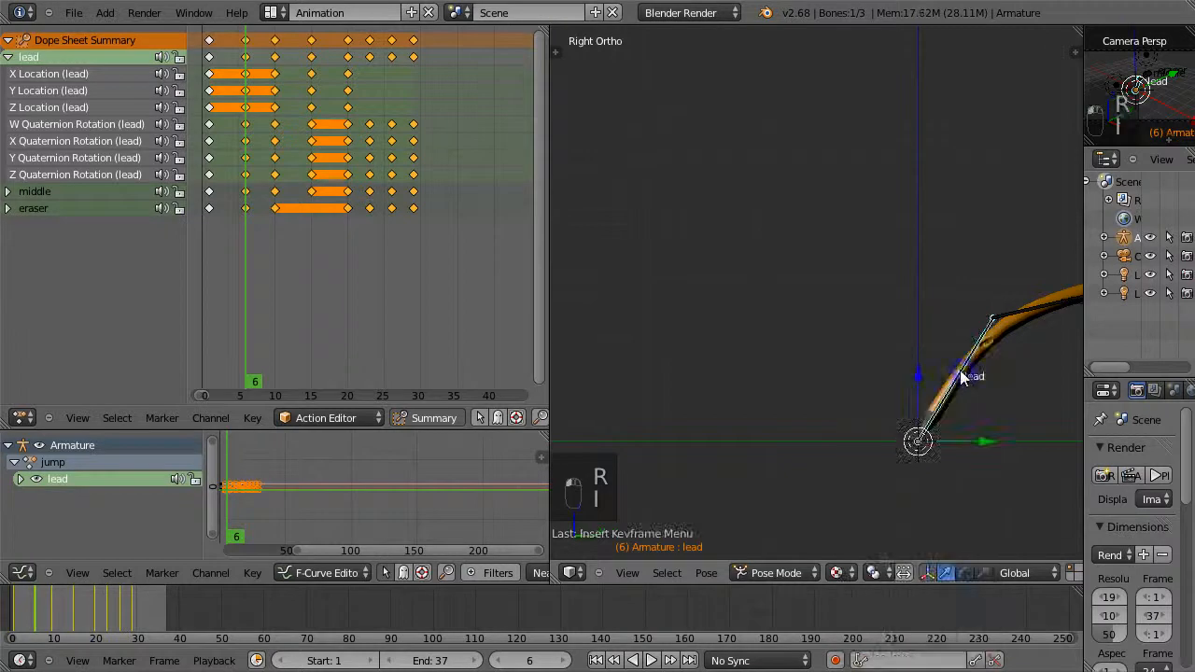
pyautogui.moveTo(365, 218); pyautogui.dragTo(211, 246)
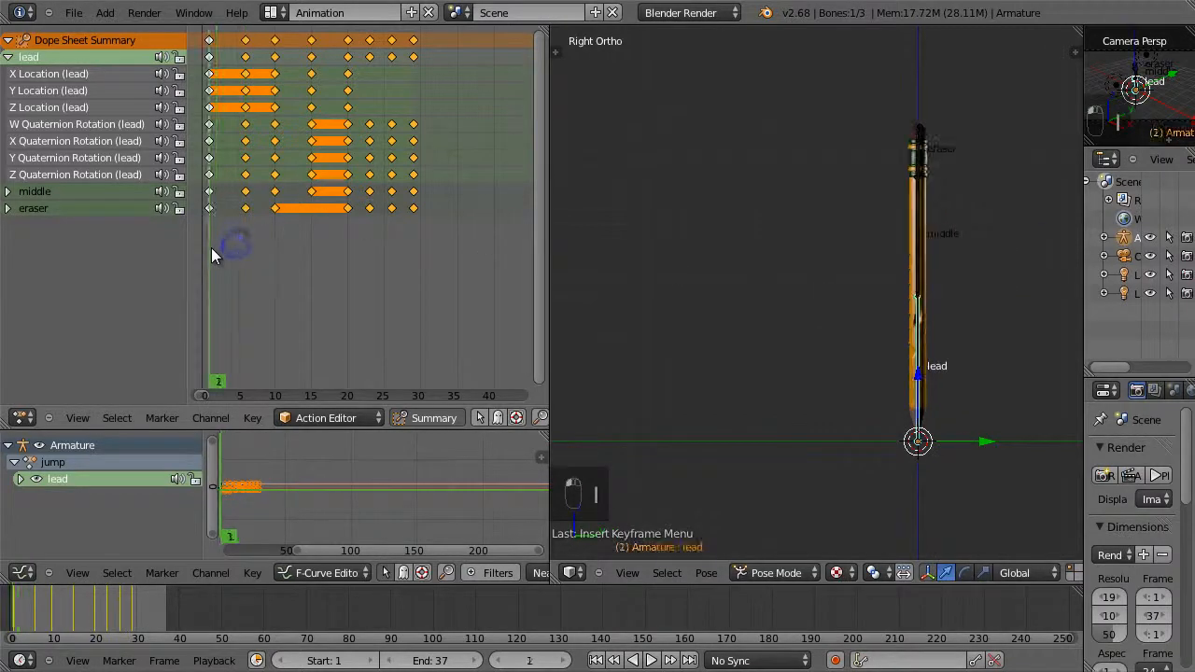
pyautogui.hotkey('alt', 'a')
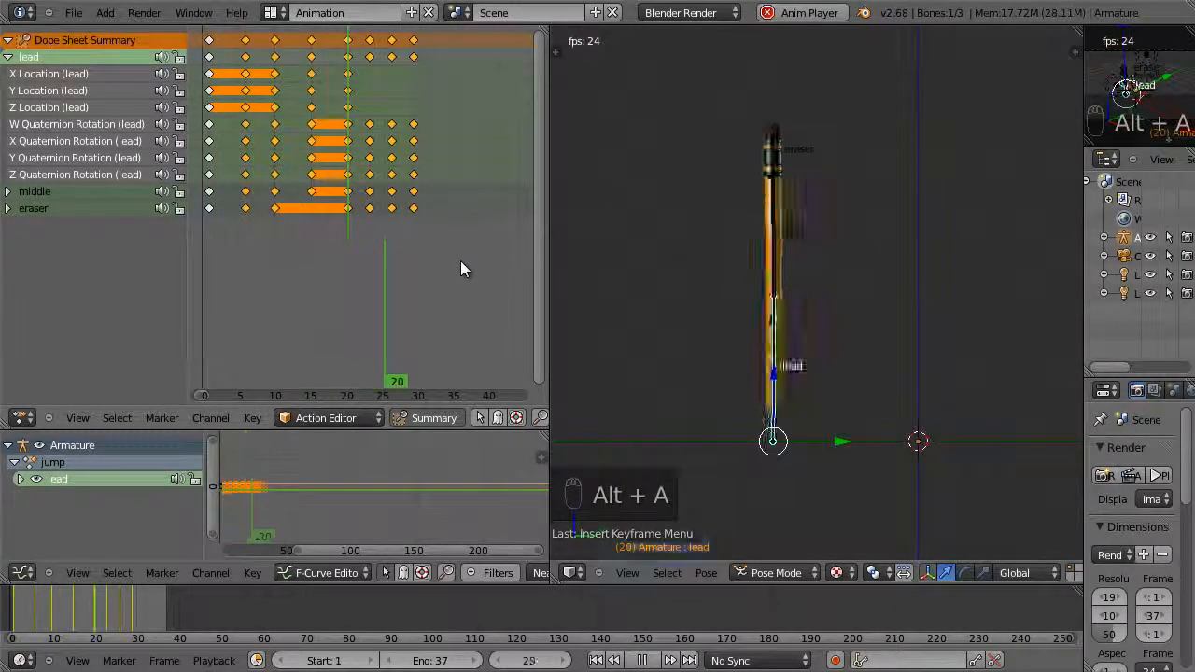
pyautogui.press('space')
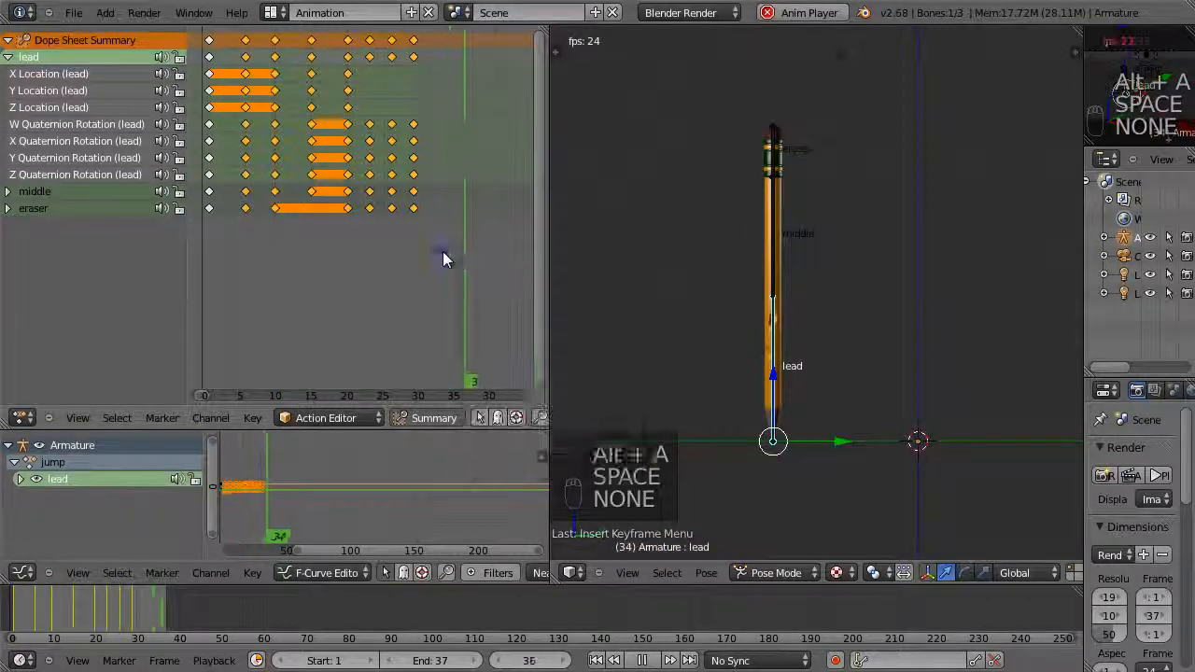
pyautogui.press('Escape')
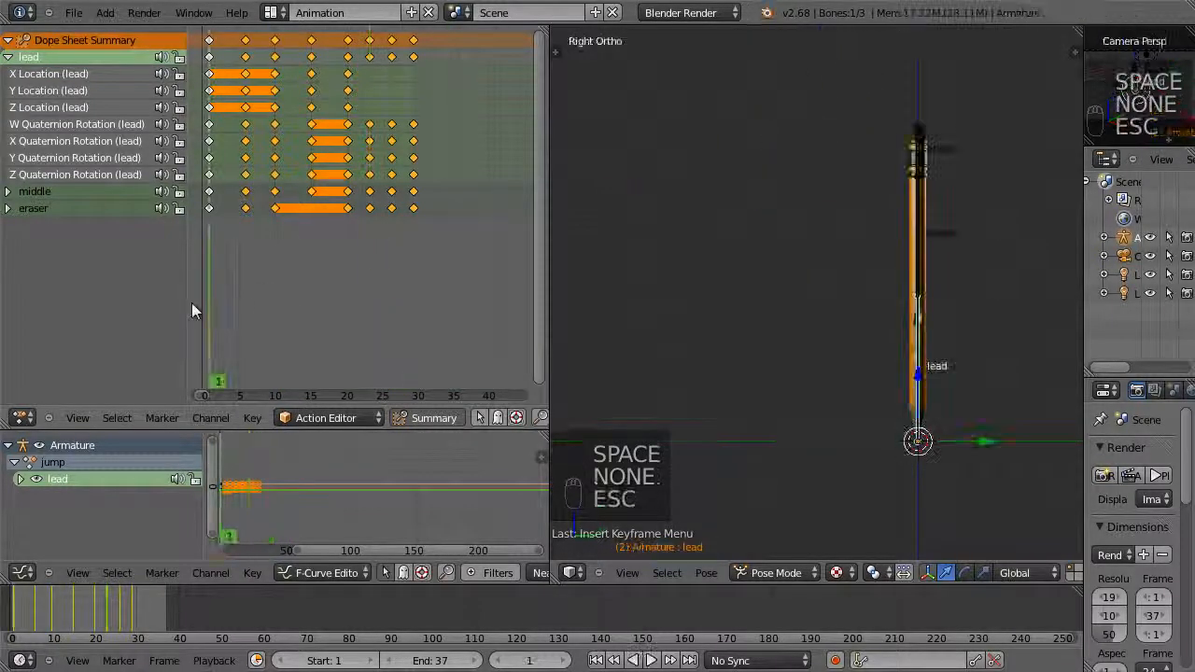
# Set the animation's end frame to 29, at the last keyframe of the jump.
pyautogui.moveTo(223, 290); pyautogui.dragTo(412, 328)
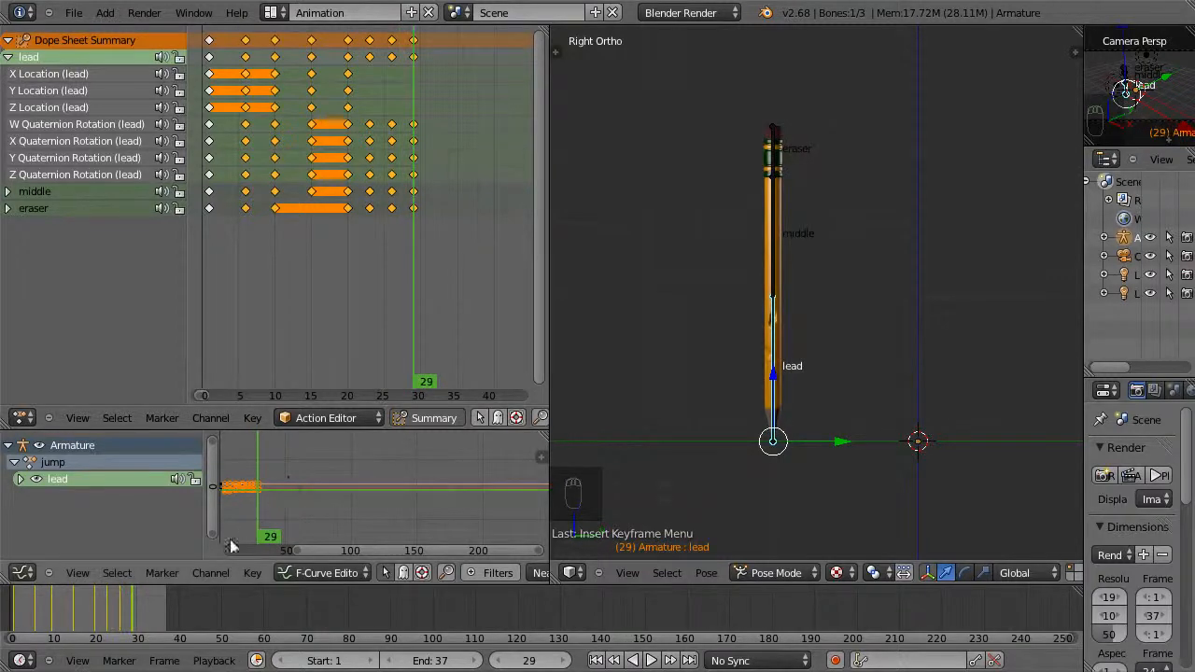
pyautogui.press('e')
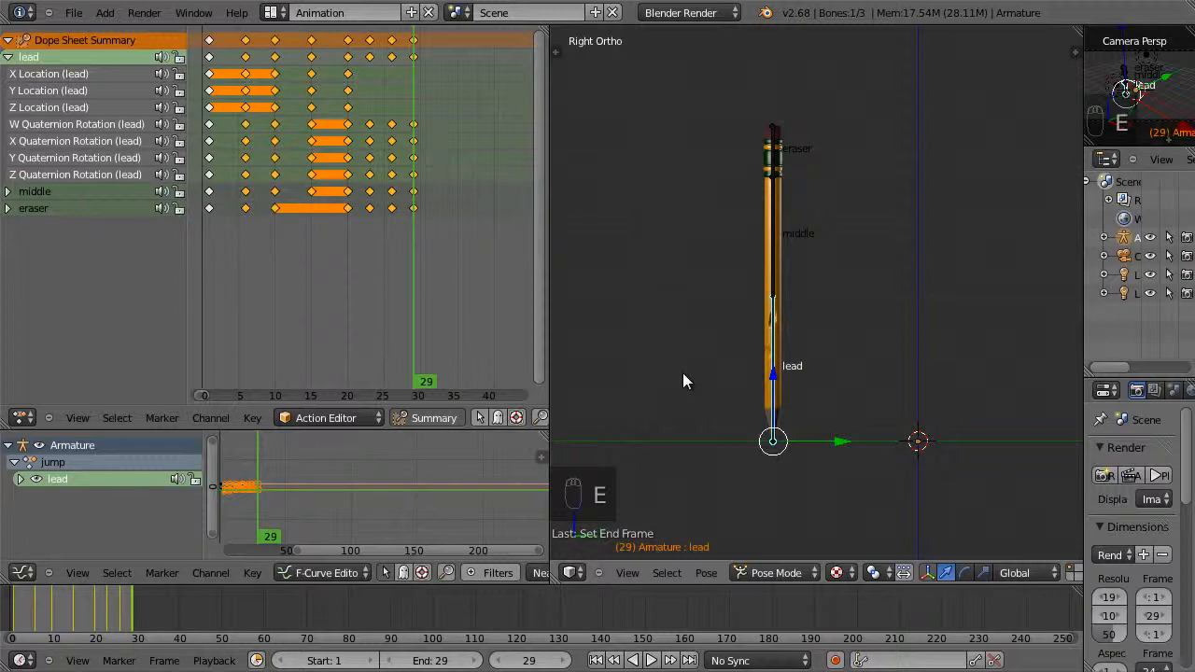
# Open the Save As file browser for the pencil scene.
pyautogui.click(73, 12)
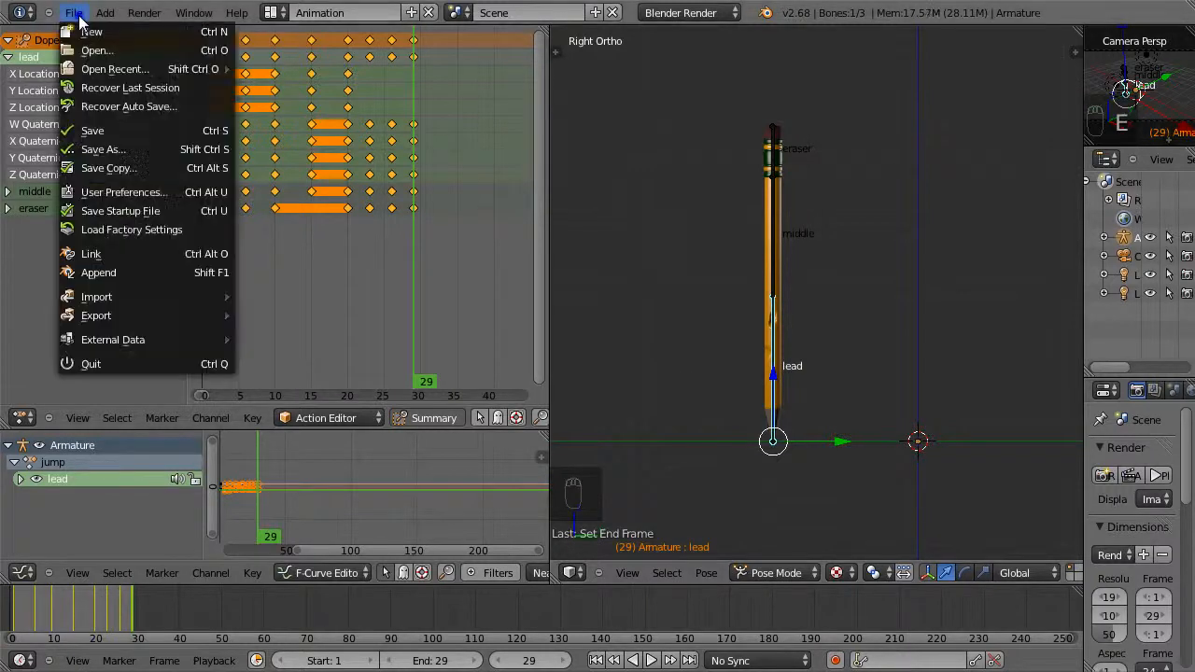
pyautogui.click(130, 148)
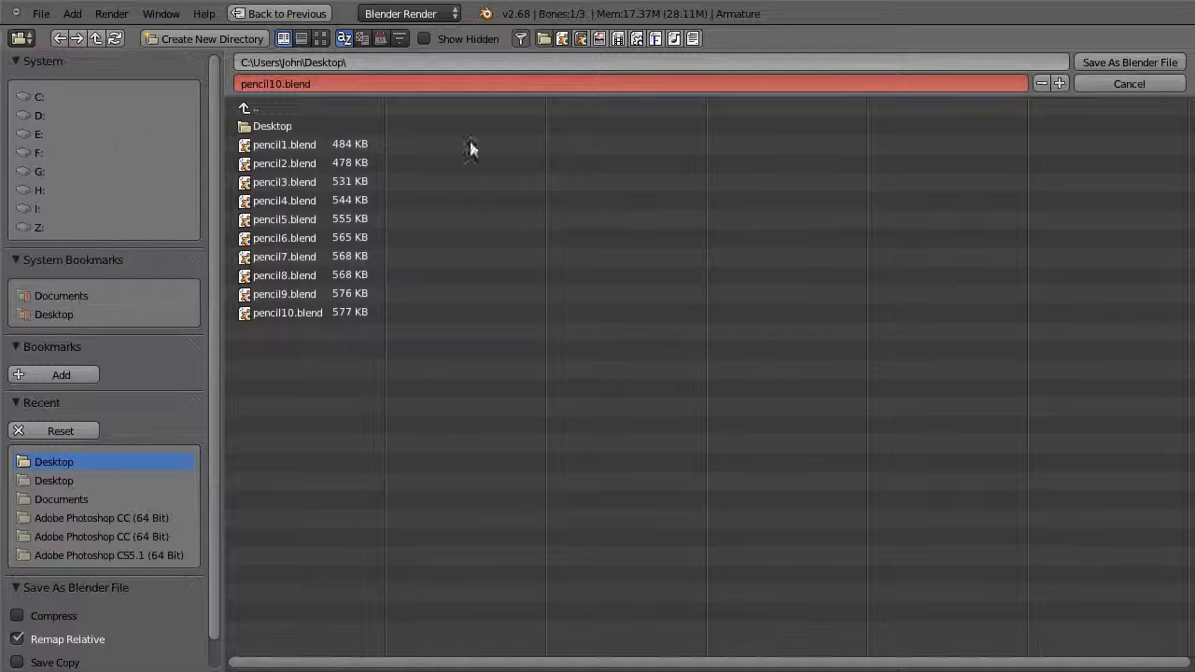